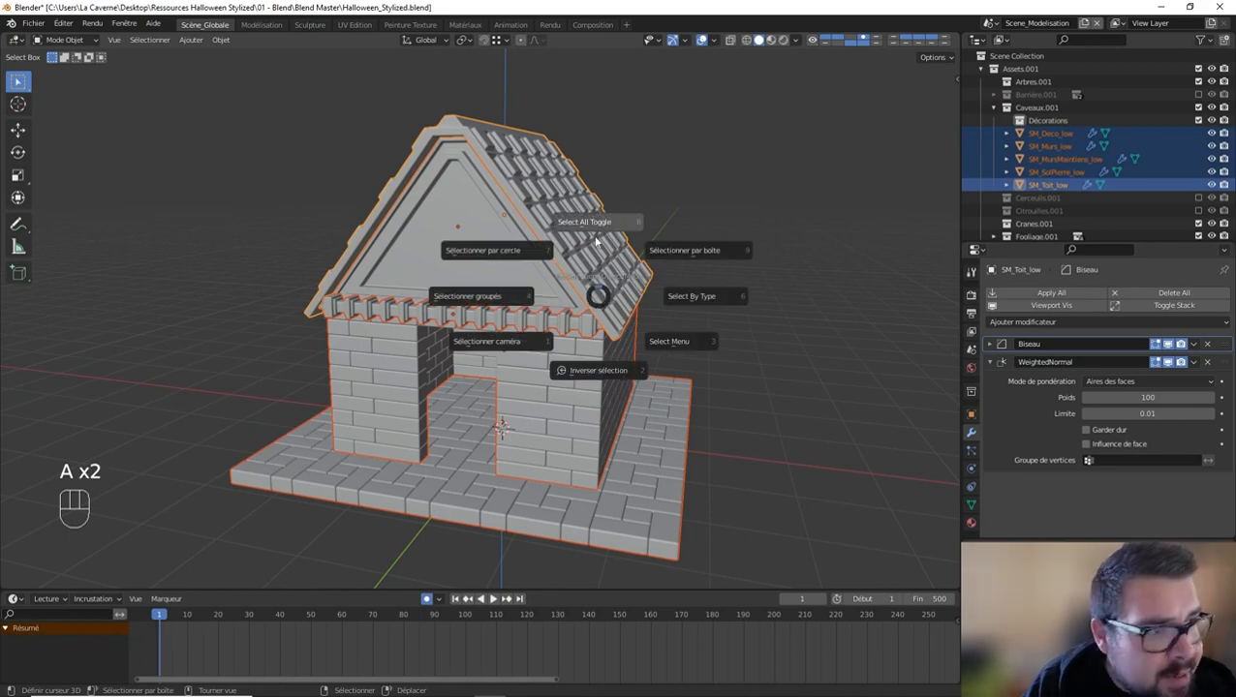
Step: Select all the crypt's objects, including the roof, walls, decoration and stone floor, and hide them
{"action": "middle_click_drag", "start_coordinate": [568, 299], "coordinate": [593, 310]}
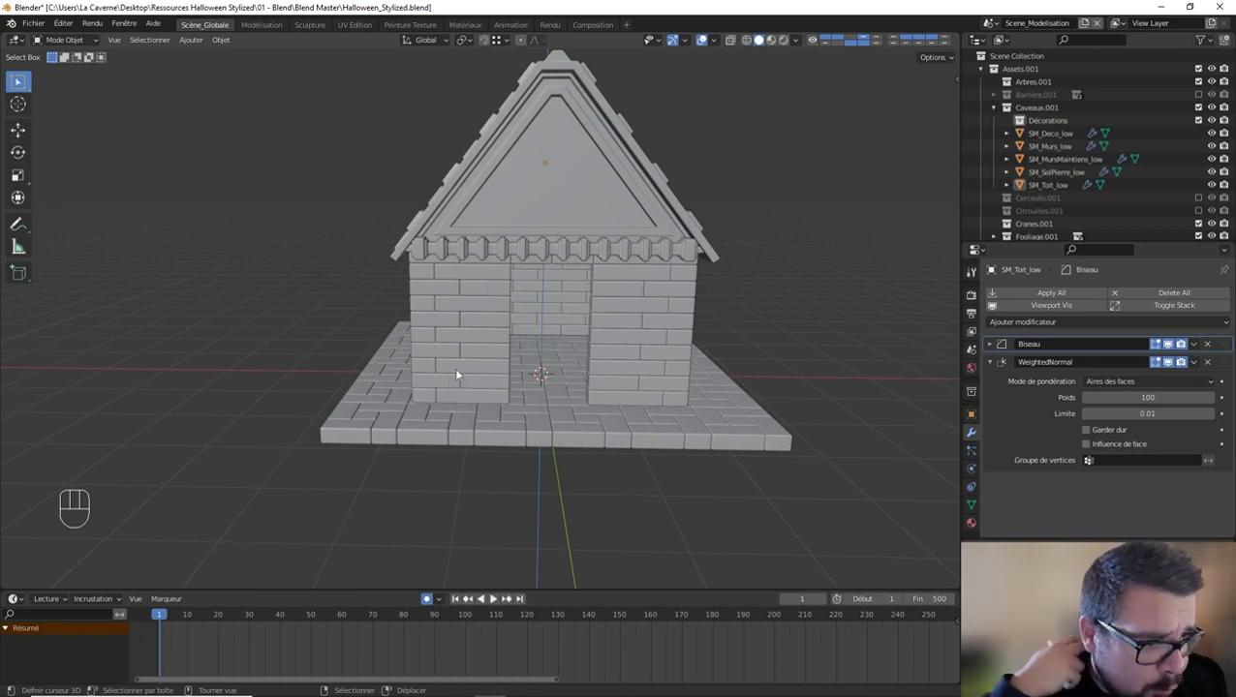
{"action": "middle_click_drag", "start_coordinate": [472, 387], "coordinate": [543, 377]}
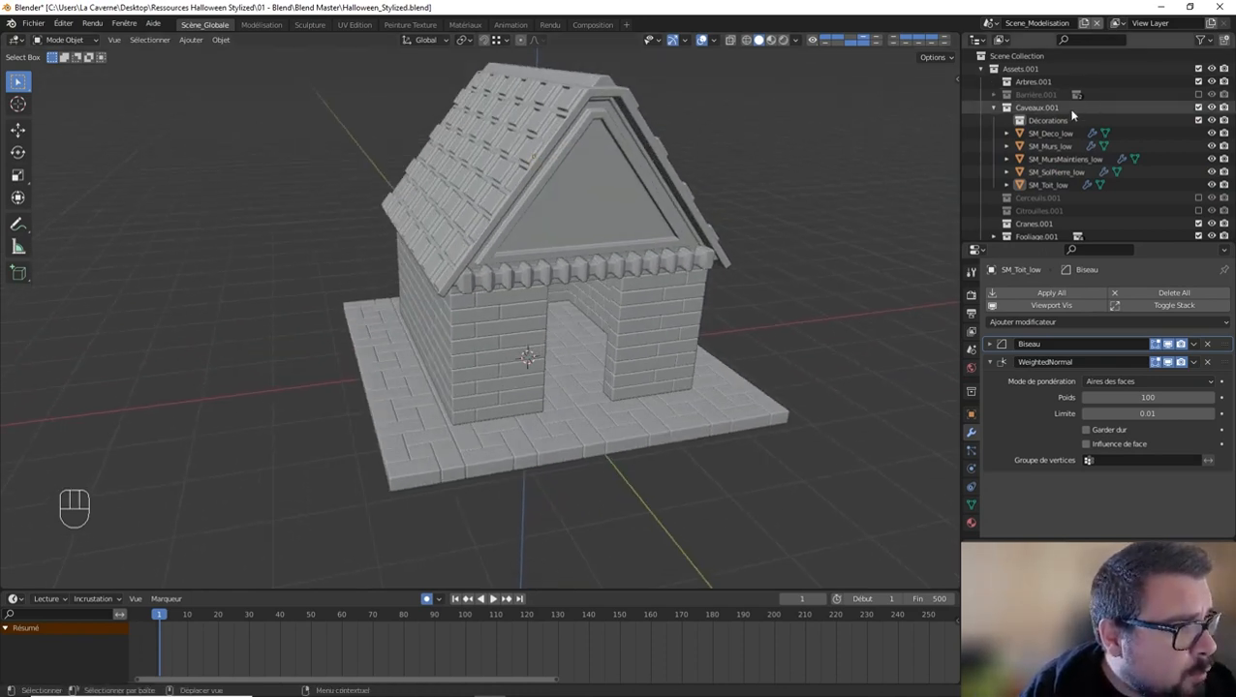
{"action": "left_click", "coordinate": [1041, 121]}
{"action": "key", "text": "a"}
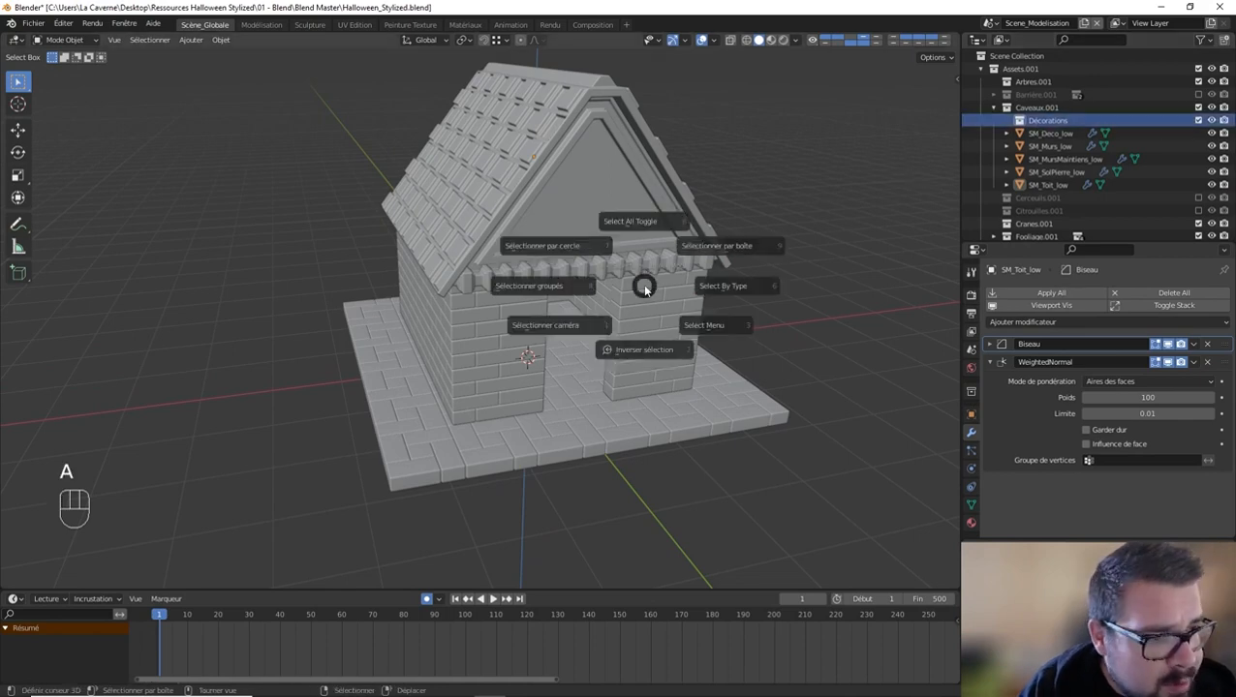
{"action": "left_click", "coordinate": [649, 230]}
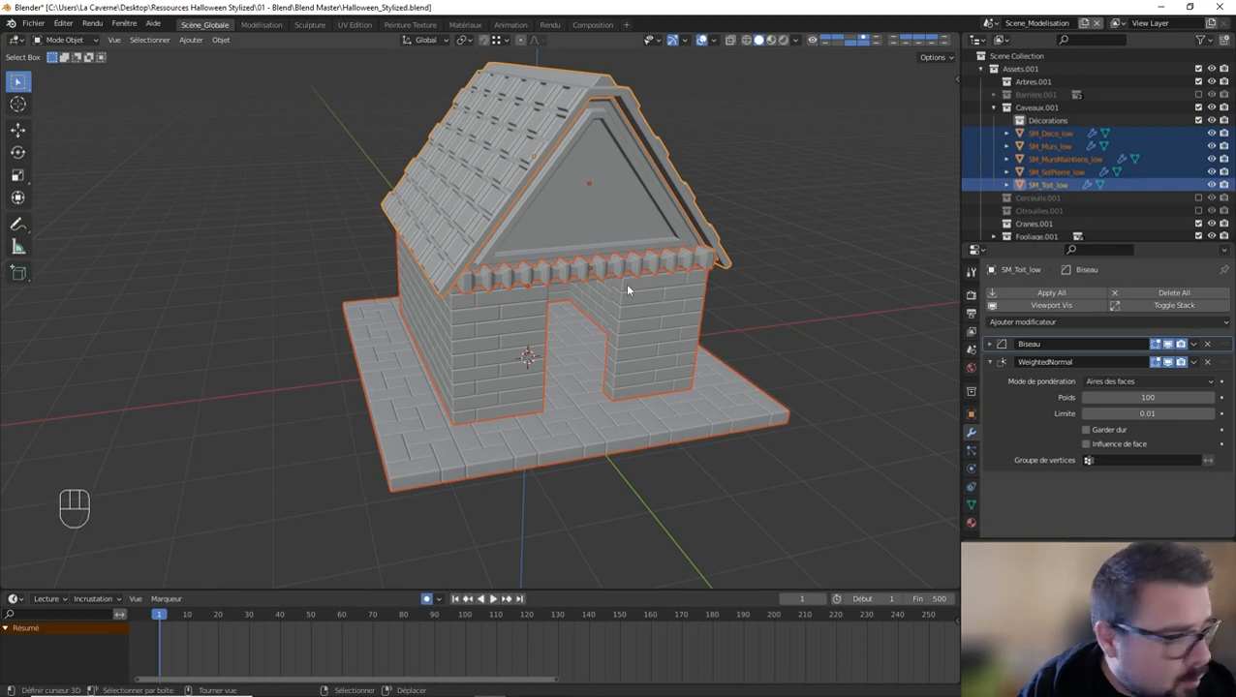
{"action": "key", "text": "h"}
Step: Make the Décorations collection active and add a path curve (Chemin) to it at the origin in front view
{"action": "left_click", "coordinate": [1071, 121]}
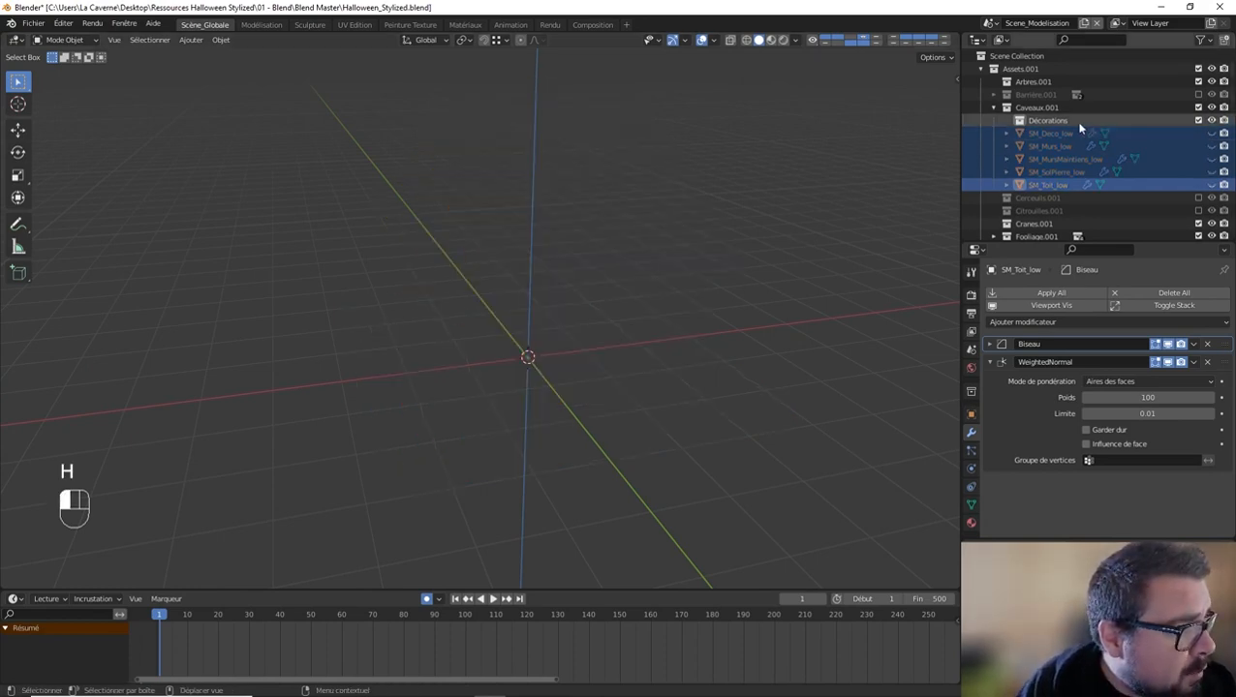
{"action": "key", "text": "shift"}
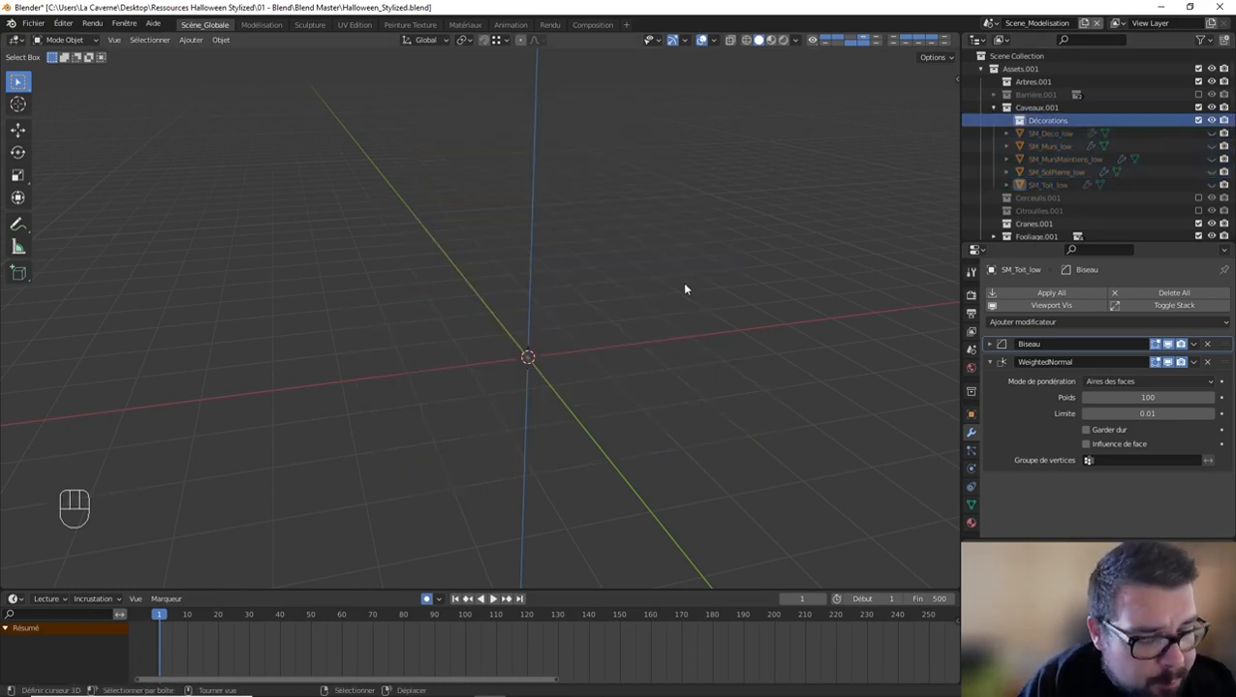
{"action": "key", "text": "KP_1"}
{"action": "middle_click_drag", "start_coordinate": [685, 288], "coordinate": [588, 240], "text": "shift"}
{"action": "middle_click_drag", "start_coordinate": [523, 291], "coordinate": [579, 273], "text": "shift"}
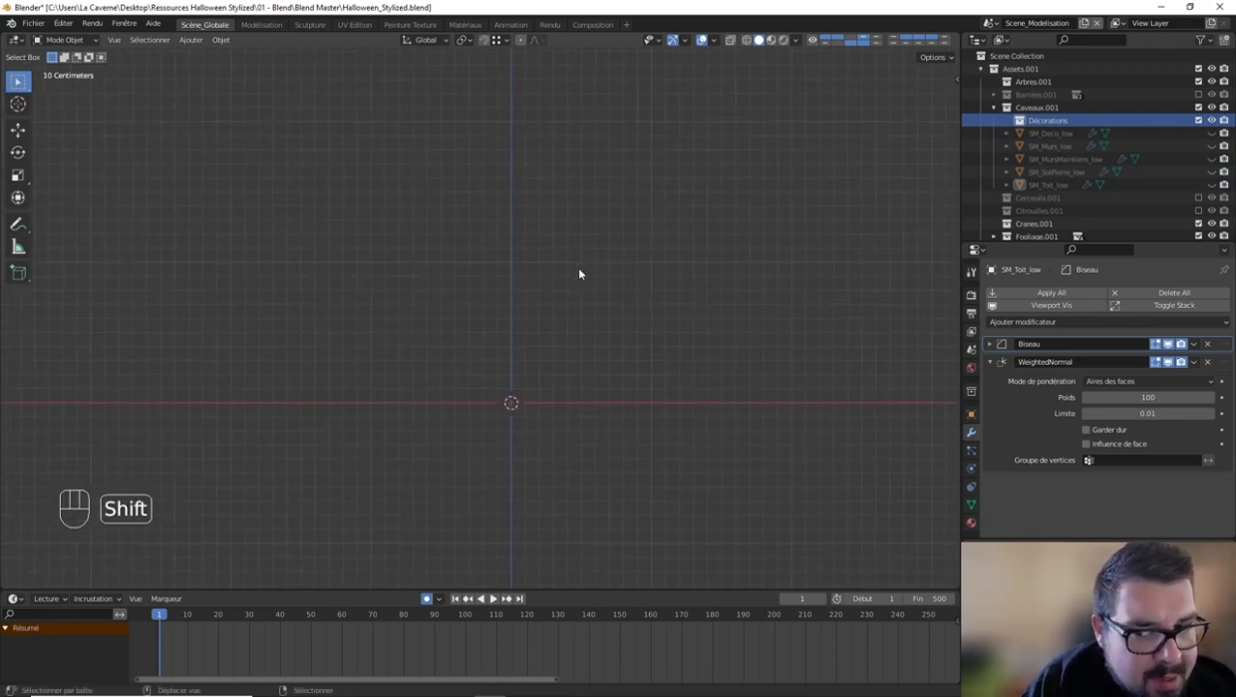
{"action": "key", "text": "shift+a"}
{"action": "mouse_move", "coordinate": [573, 269]}
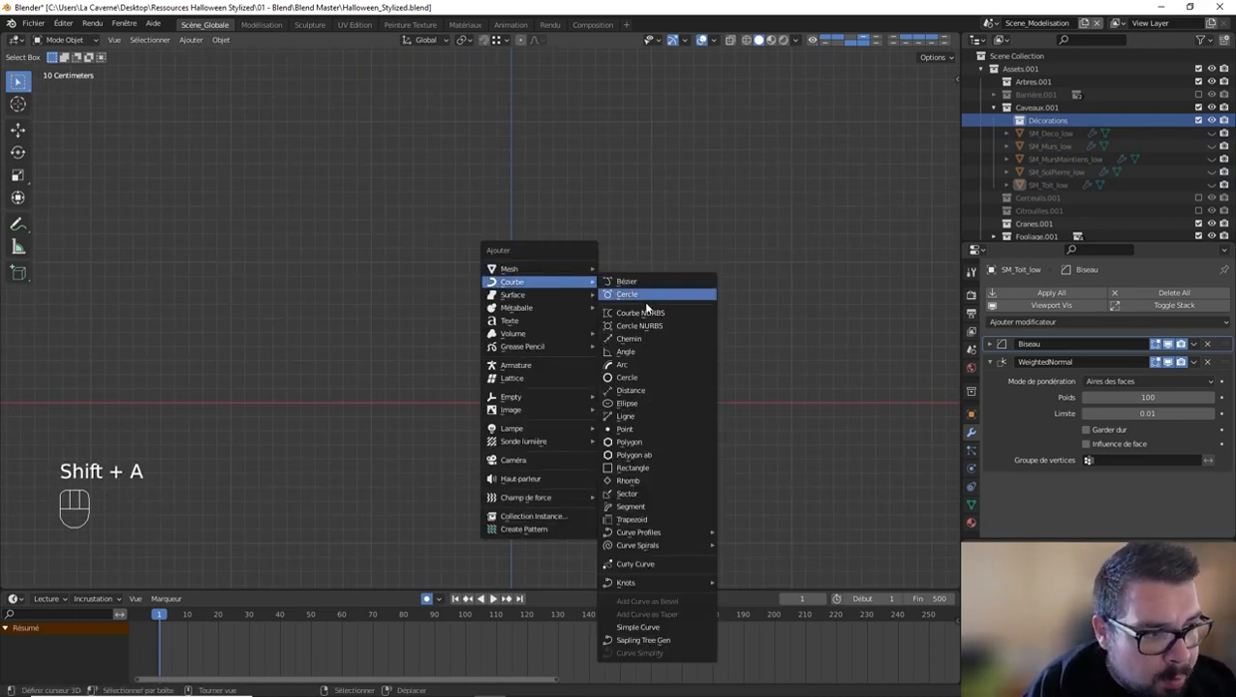
{"action": "left_click", "coordinate": [640, 339]}
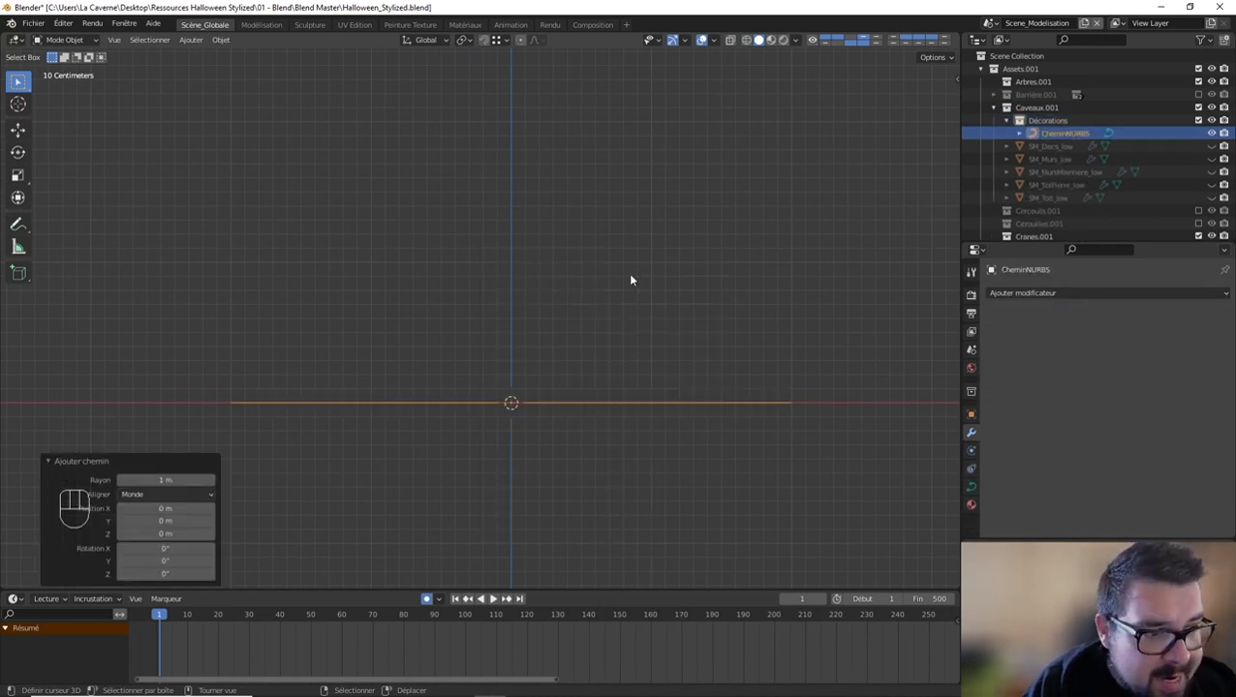
Step: Rotate the path by -90° about the global Y axis in object mode so it stands vertically
{"action": "middle_click_drag", "start_coordinate": [630, 280], "coordinate": [623, 312]}
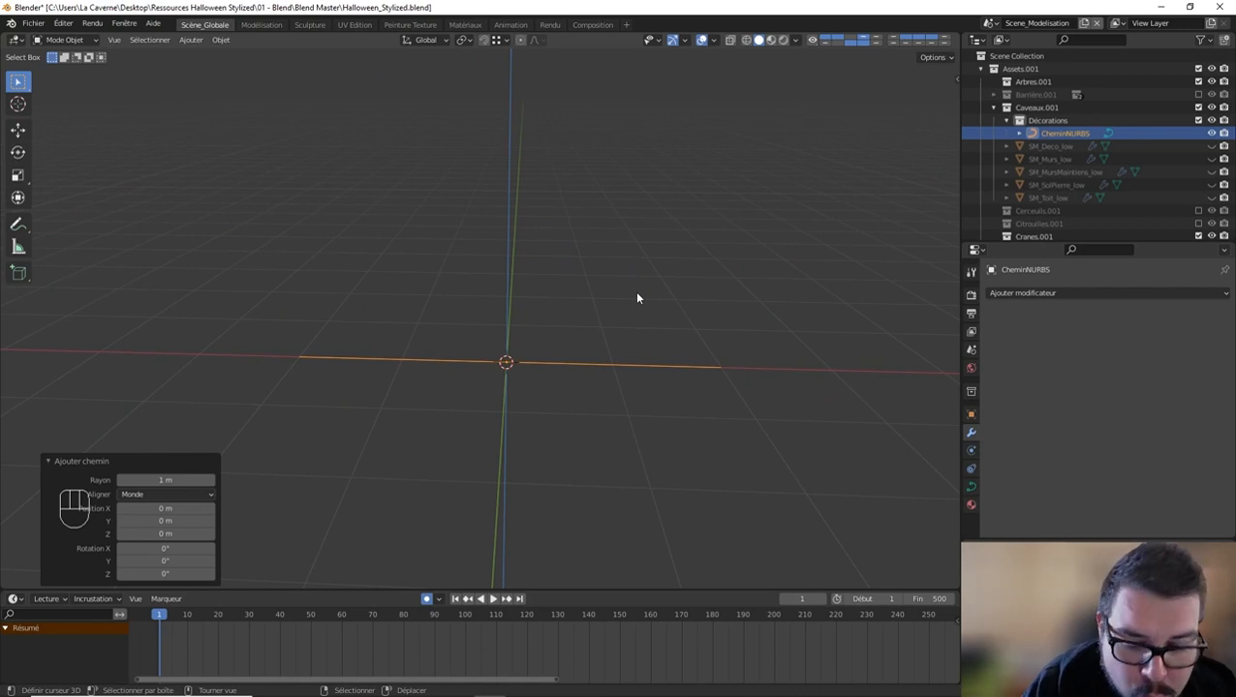
{"action": "key", "text": "Tab"}
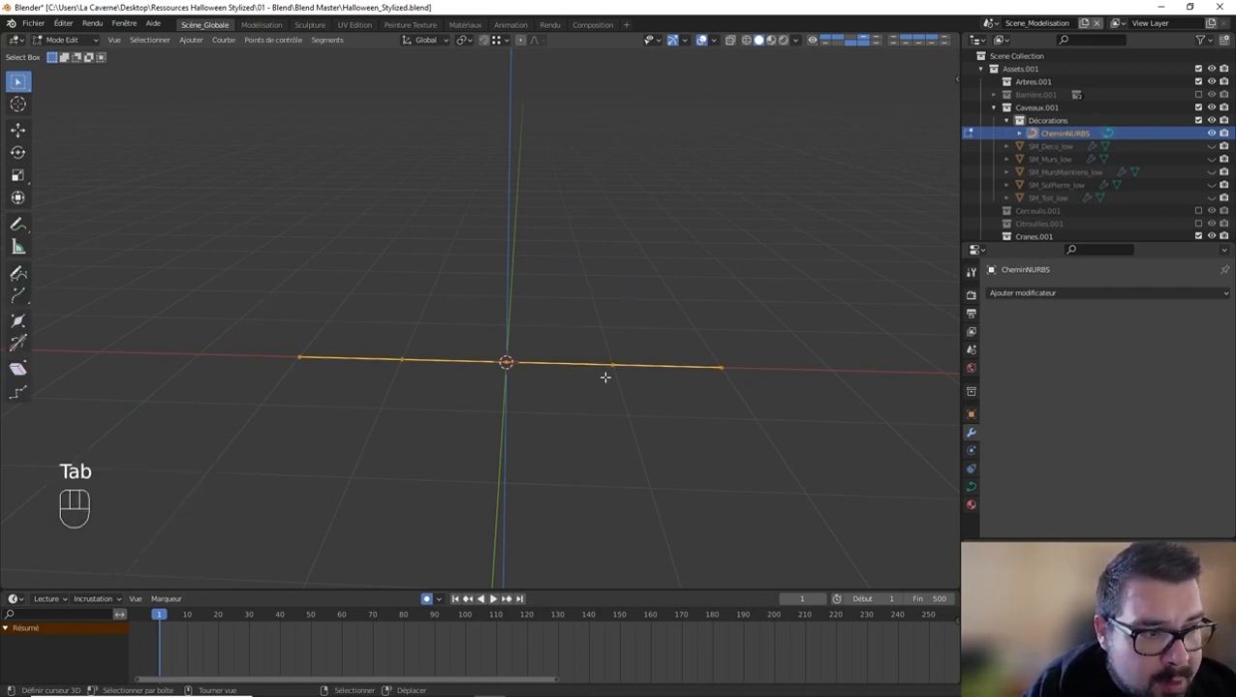
{"action": "key", "text": "Tab"}
{"action": "key", "text": "r"}
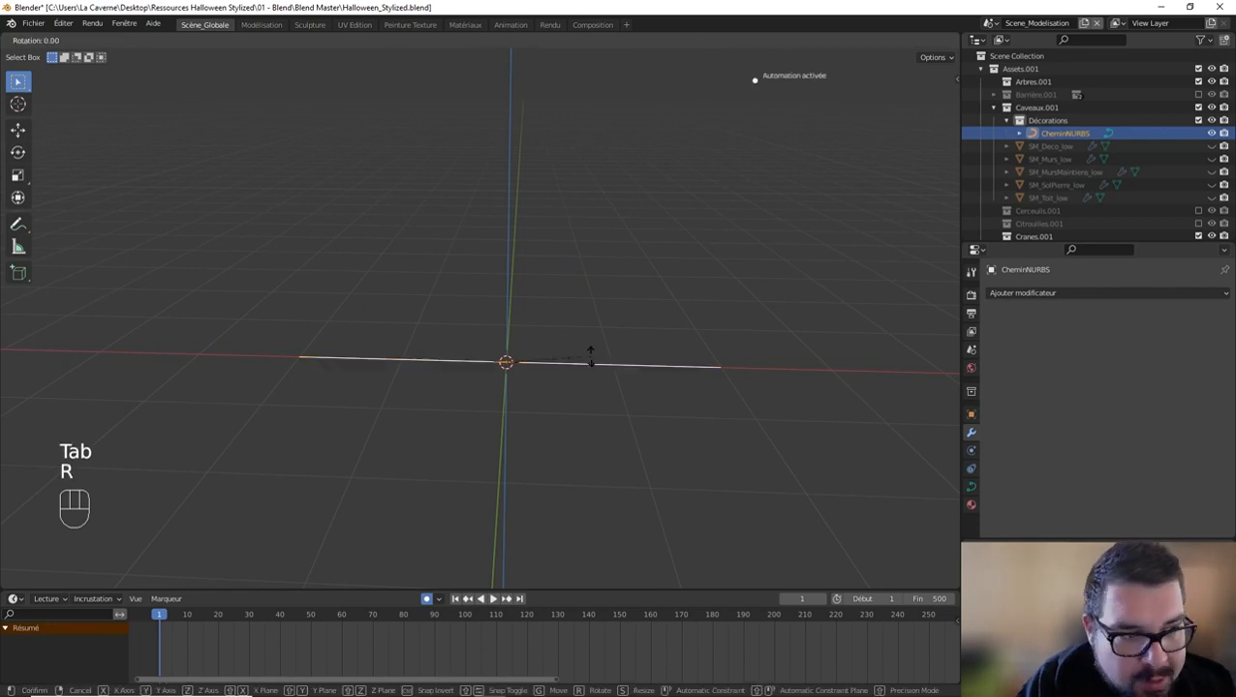
{"action": "type", "text": "y"}
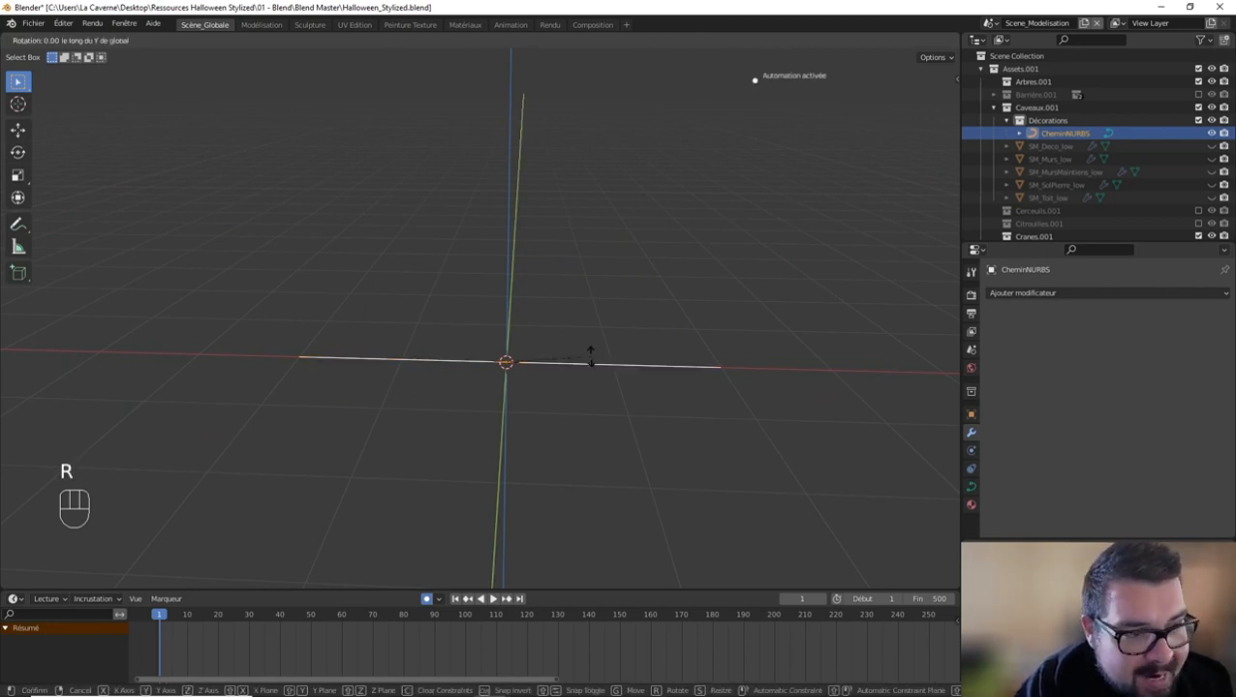
{"action": "type", "text": "90"}
{"action": "key", "text": "minus"}
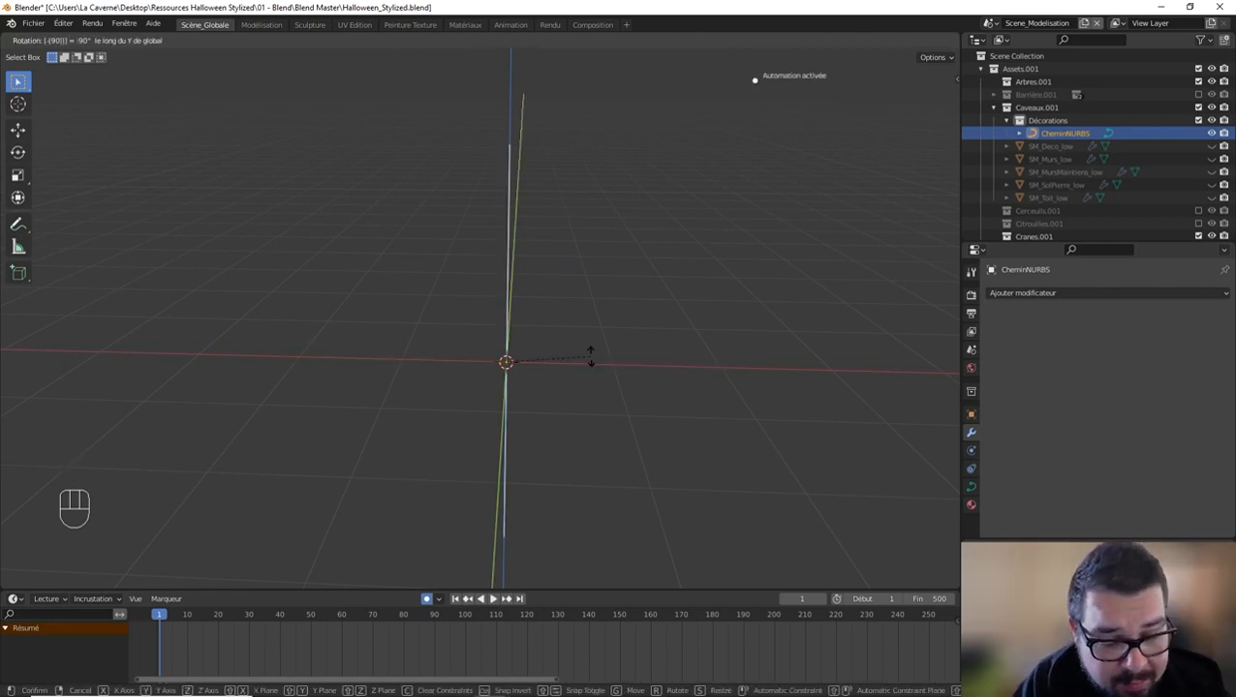
{"action": "key", "text": "Return"}
Step: Move all the path's control points up along Z in edit mode so its lower end sits at the origin
{"action": "key", "text": "KP_1"}
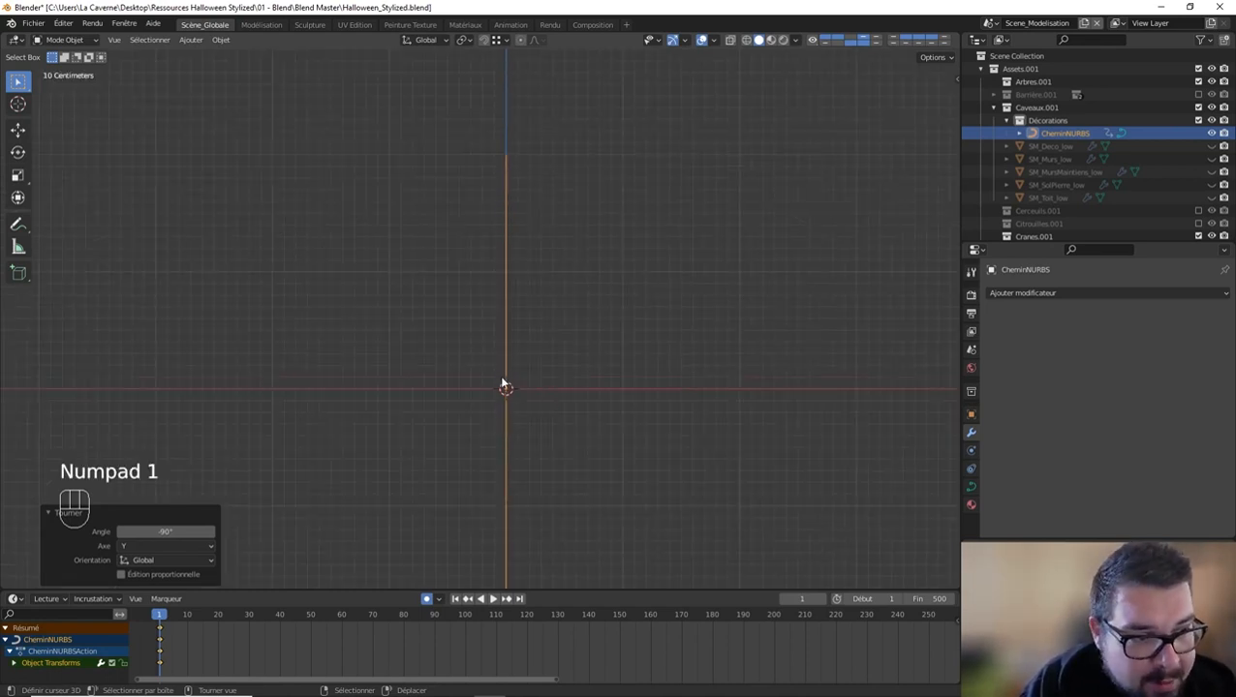
{"action": "scroll", "coordinate": [543, 397], "scroll_direction": "down", "scroll_amount": 5, "text": "shift"}
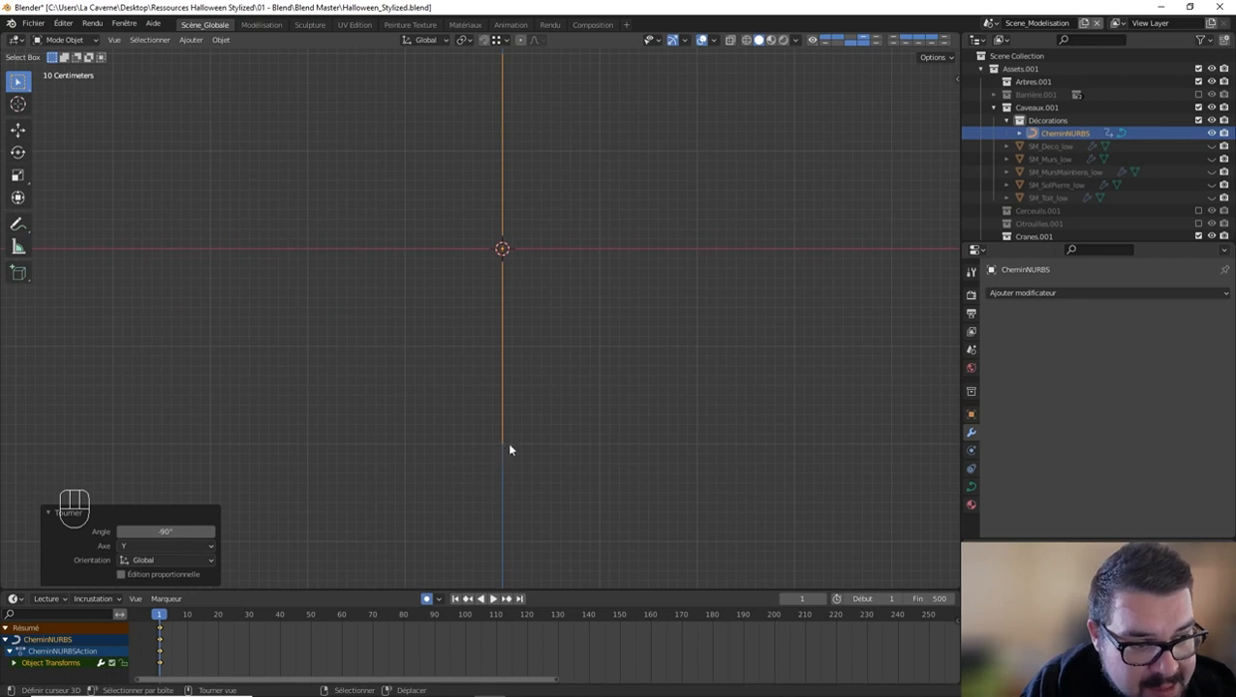
{"action": "scroll", "coordinate": [564, 364], "scroll_direction": "up", "scroll_amount": 1, "text": "shift"}
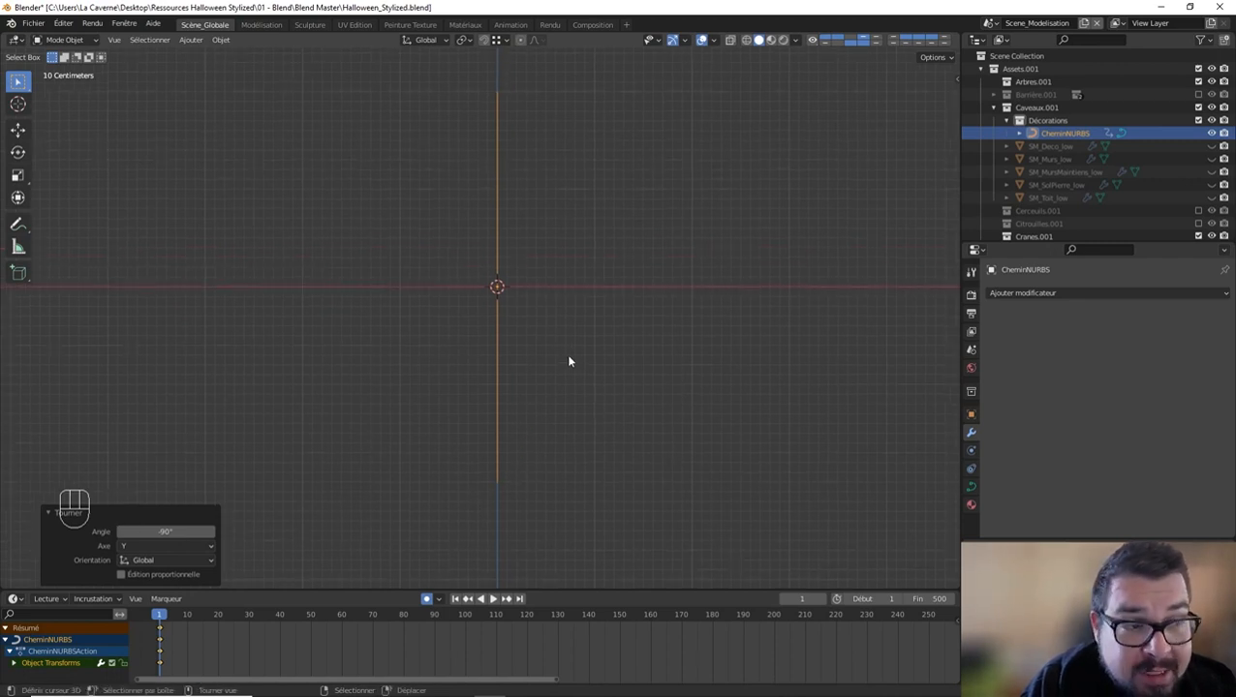
{"action": "key", "text": "Tab"}
{"action": "key", "text": "g"}
{"action": "key", "text": "z"}
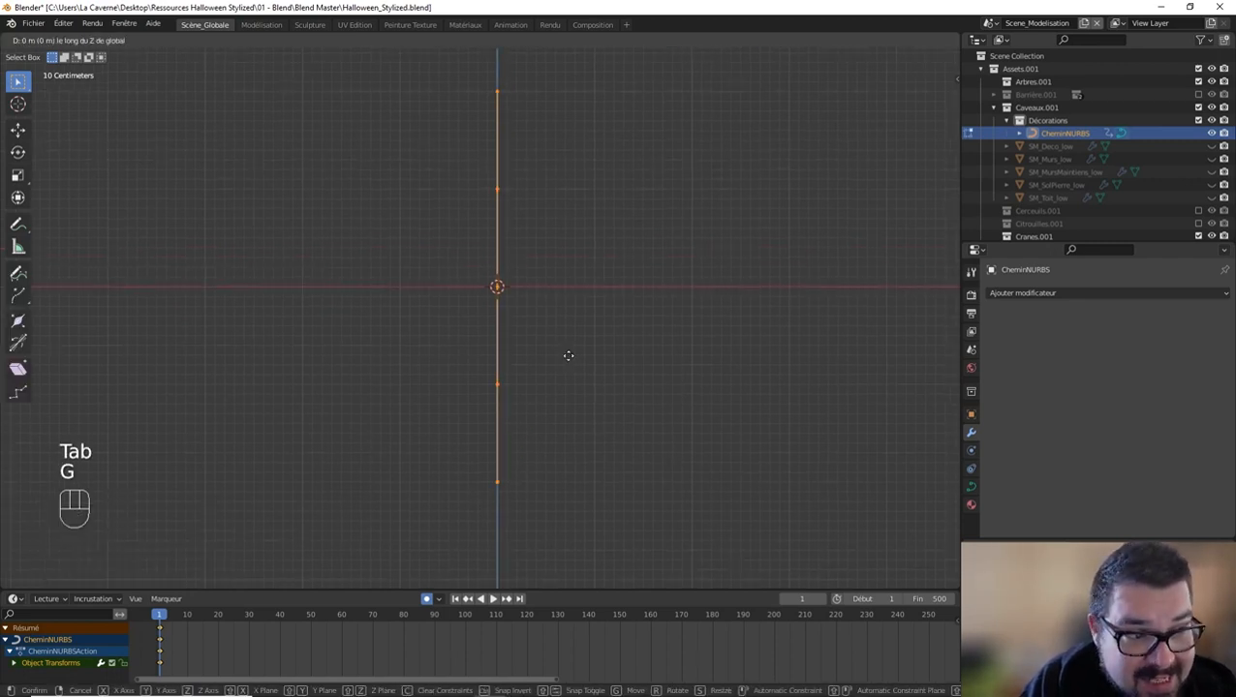
{"action": "left_click", "coordinate": [567, 355]}
{"action": "key", "text": "Tab"}
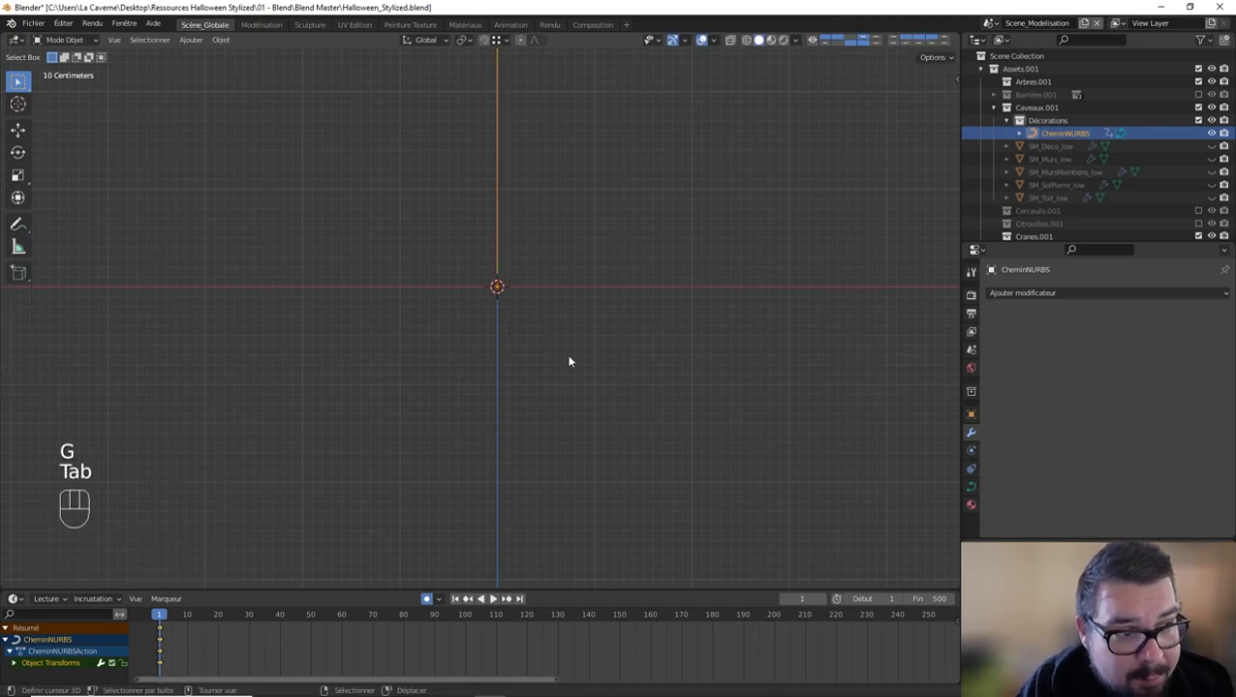
Step: Move all the path's control points 0.5 m along the global X axis in edit mode, leaving the origin in place
{"action": "middle_click_drag", "start_coordinate": [466, 289], "coordinate": [466, 353]}
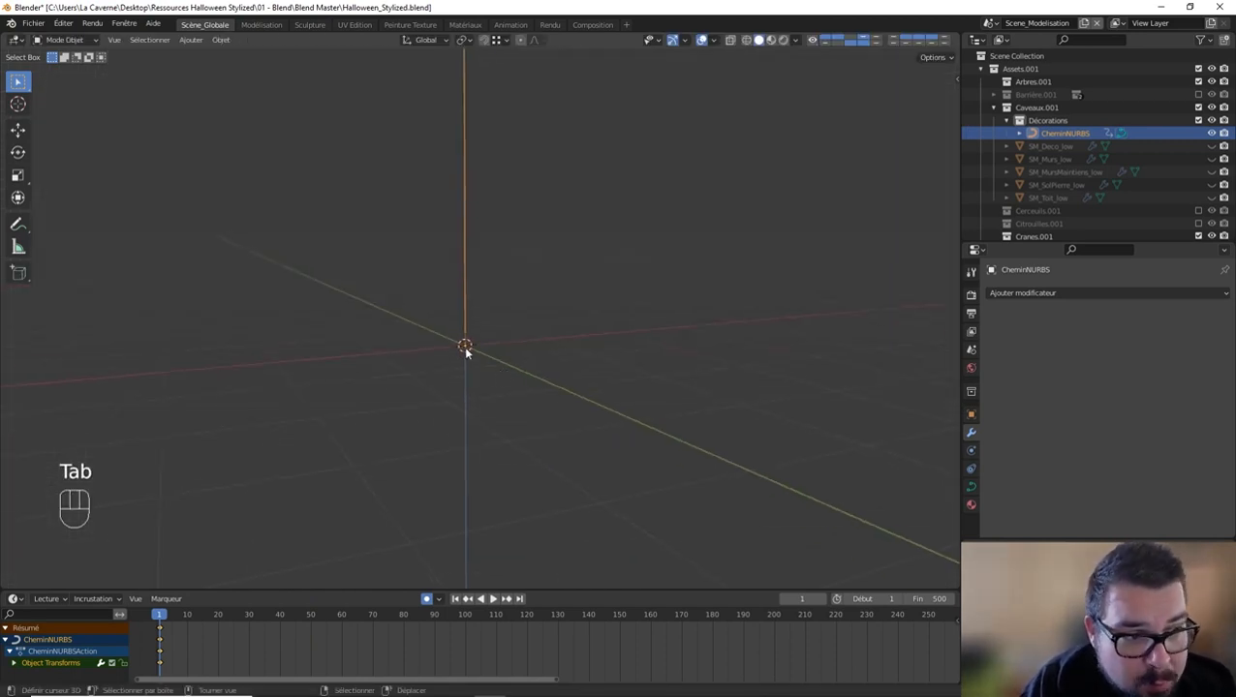
{"action": "key", "text": "KP_1"}
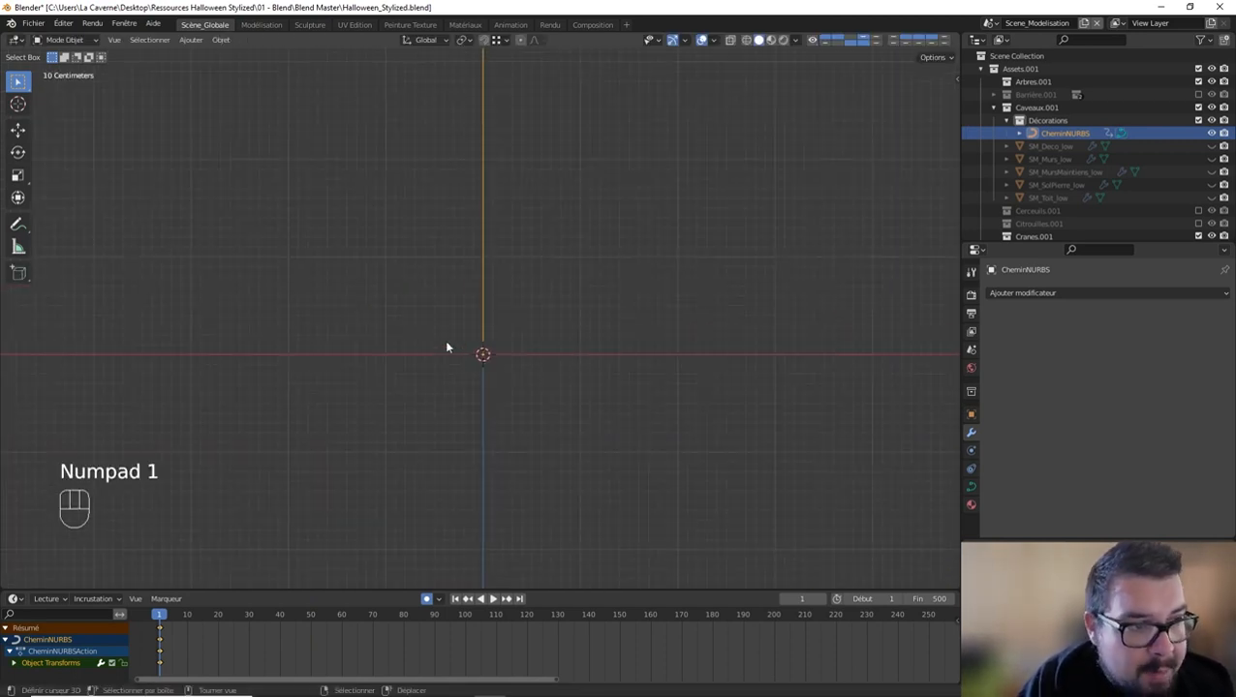
{"action": "left_click", "coordinate": [471, 461], "text": "shift"}
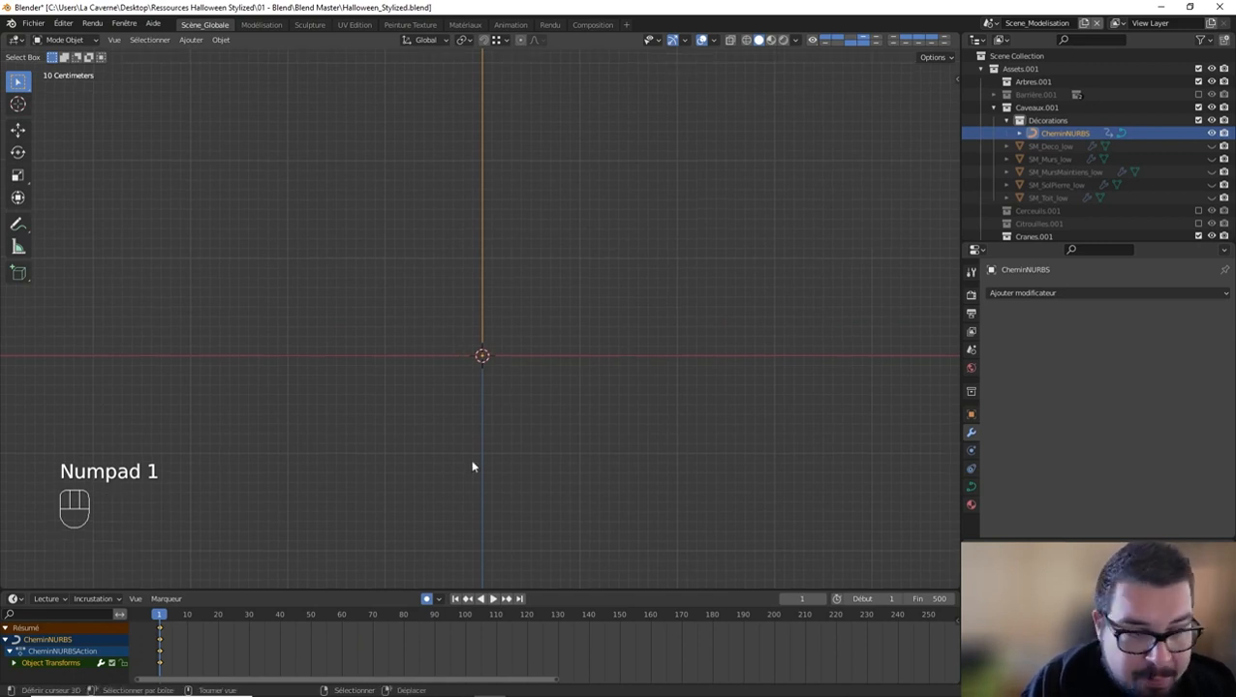
{"action": "key", "text": "Tab"}
{"action": "key", "text": "g"}
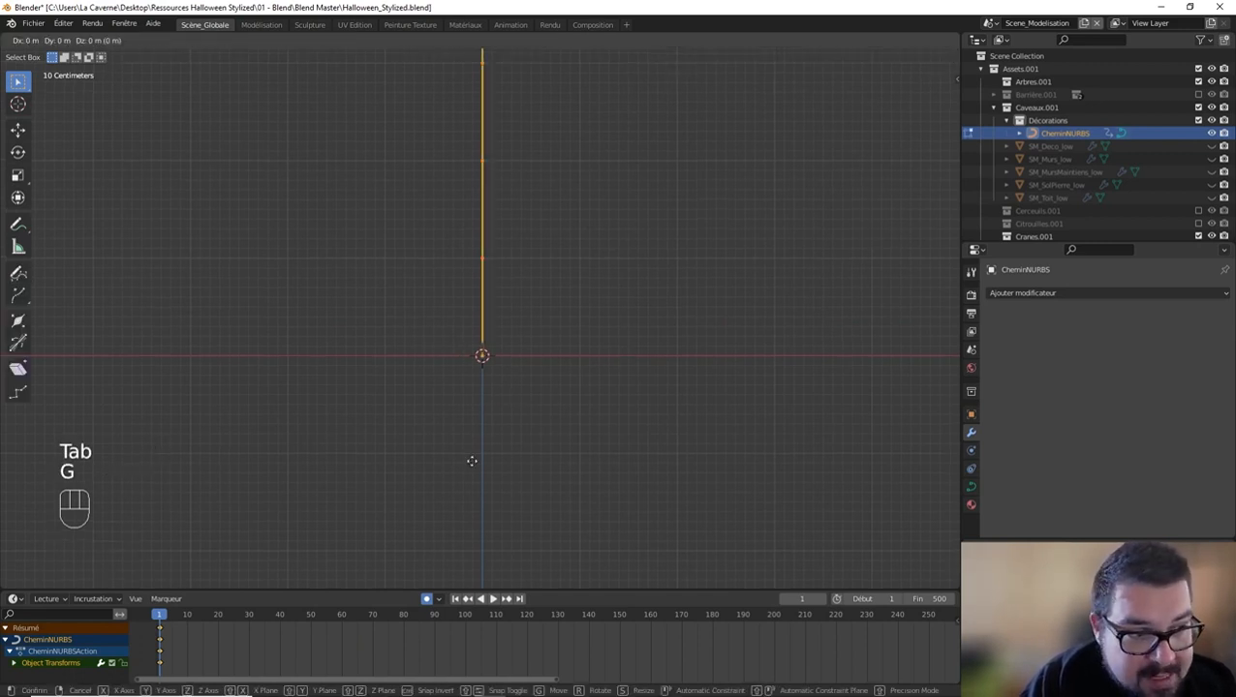
{"action": "key", "text": "x"}
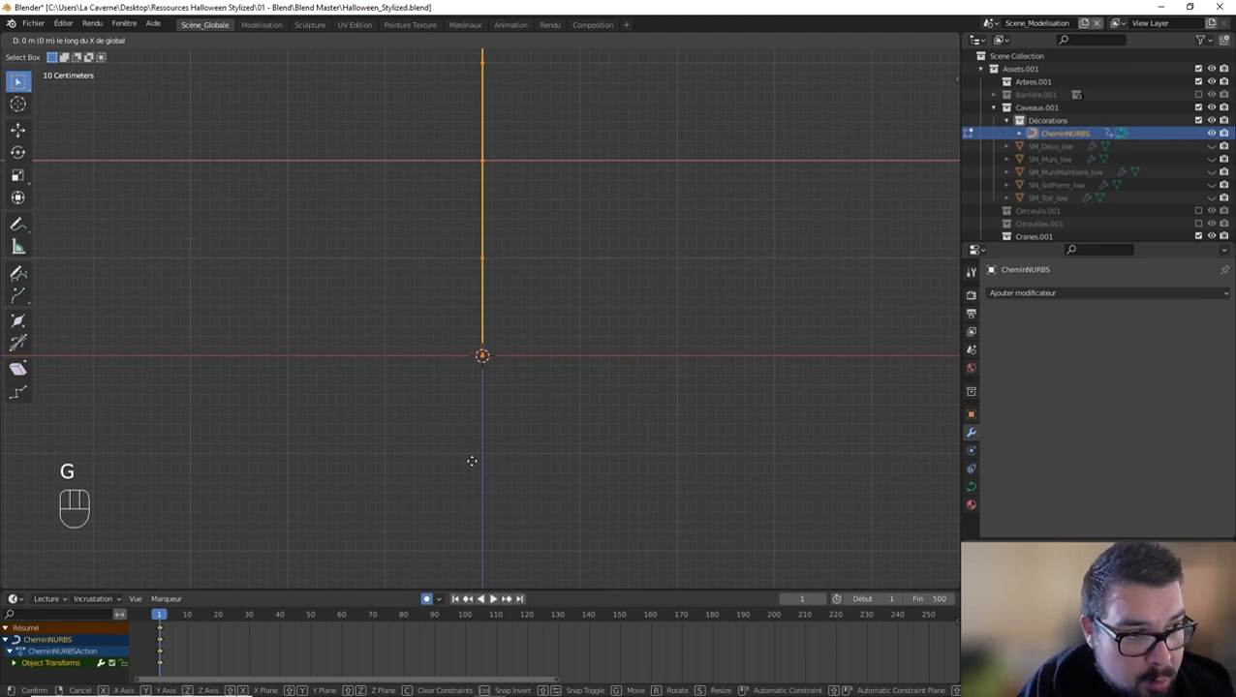
{"action": "type", "text": "0.25"}
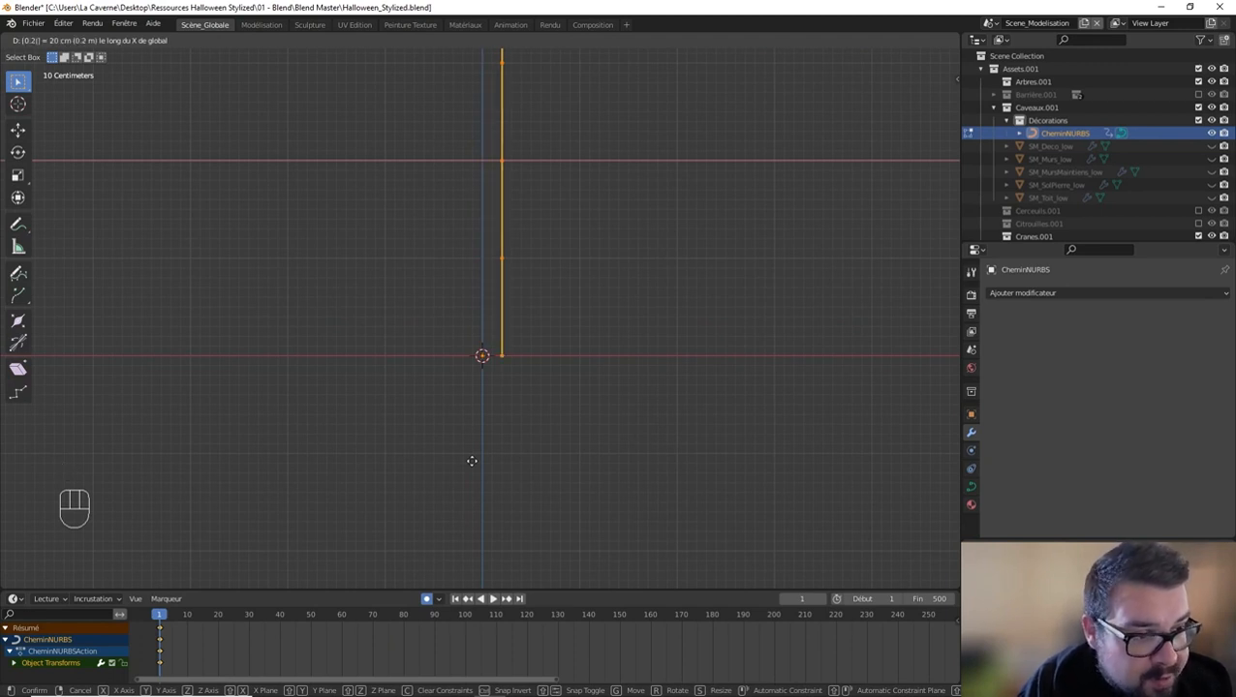
{"action": "key", "text": "BackSpace"}
{"action": "key", "text": "BackSpace"}
{"action": "key", "text": "BackSpace"}
{"action": "key", "text": "BackSpace"}
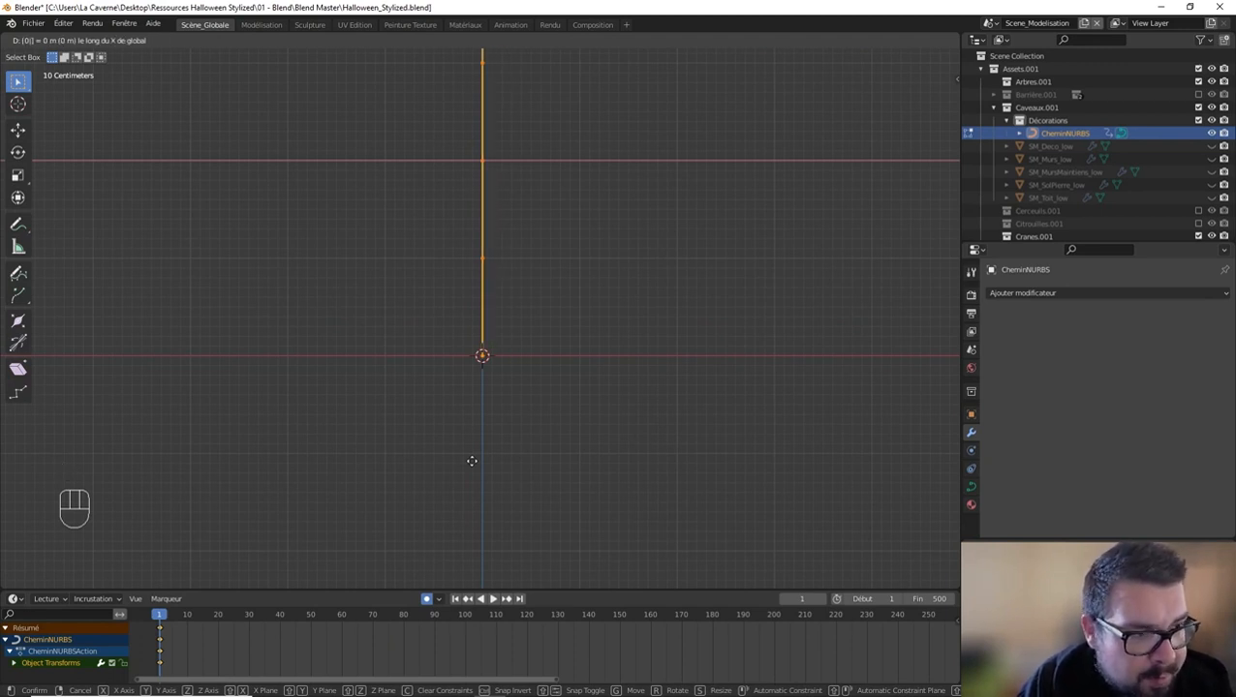
{"action": "type", "text": "0.5"}
{"action": "key", "text": "Return"}
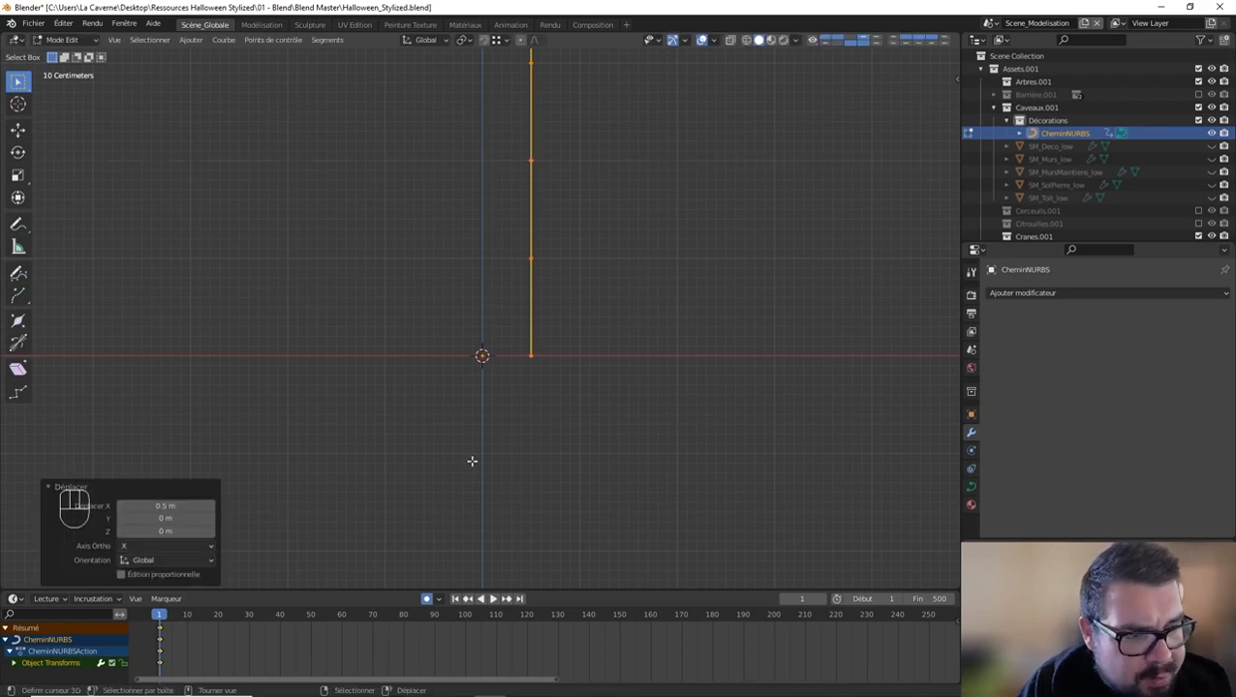
{"action": "middle_click_drag", "start_coordinate": [489, 267], "coordinate": [475, 407], "text": "shift"}
{"action": "key", "text": "Tab"}
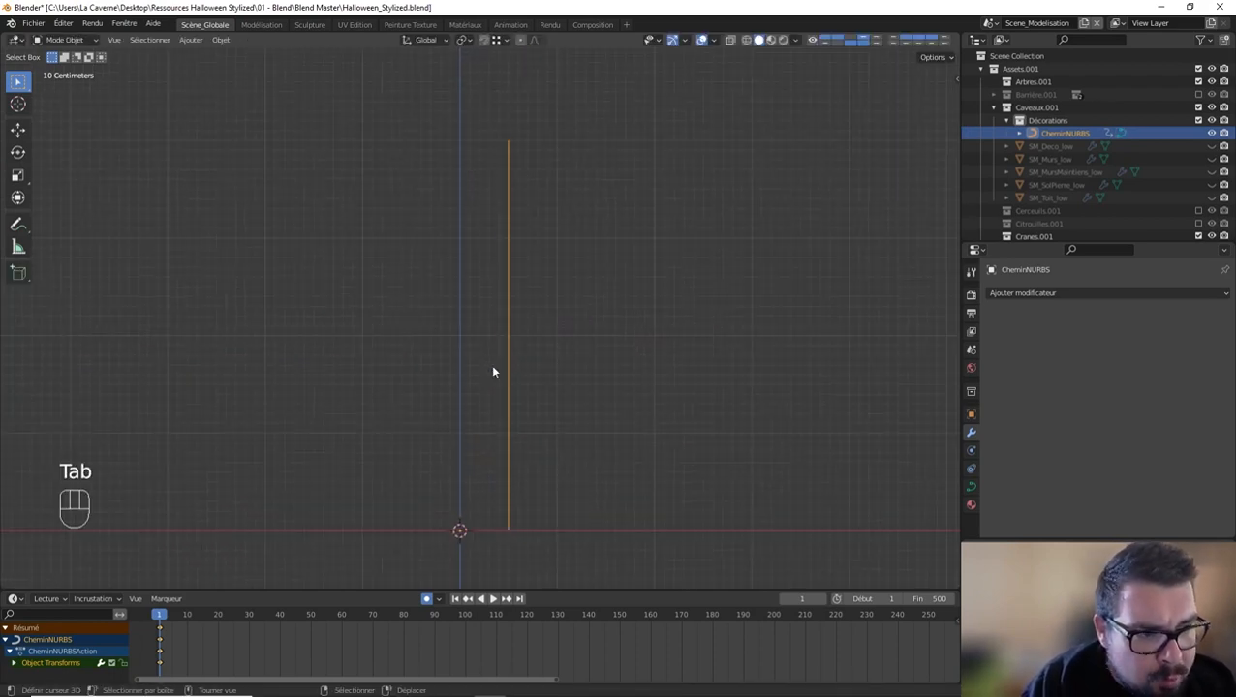
Step: Add a Screw (Visser) modifier to the path, set its axis to X, and collapse the modifier's settings
{"action": "left_click", "coordinate": [1051, 294]}
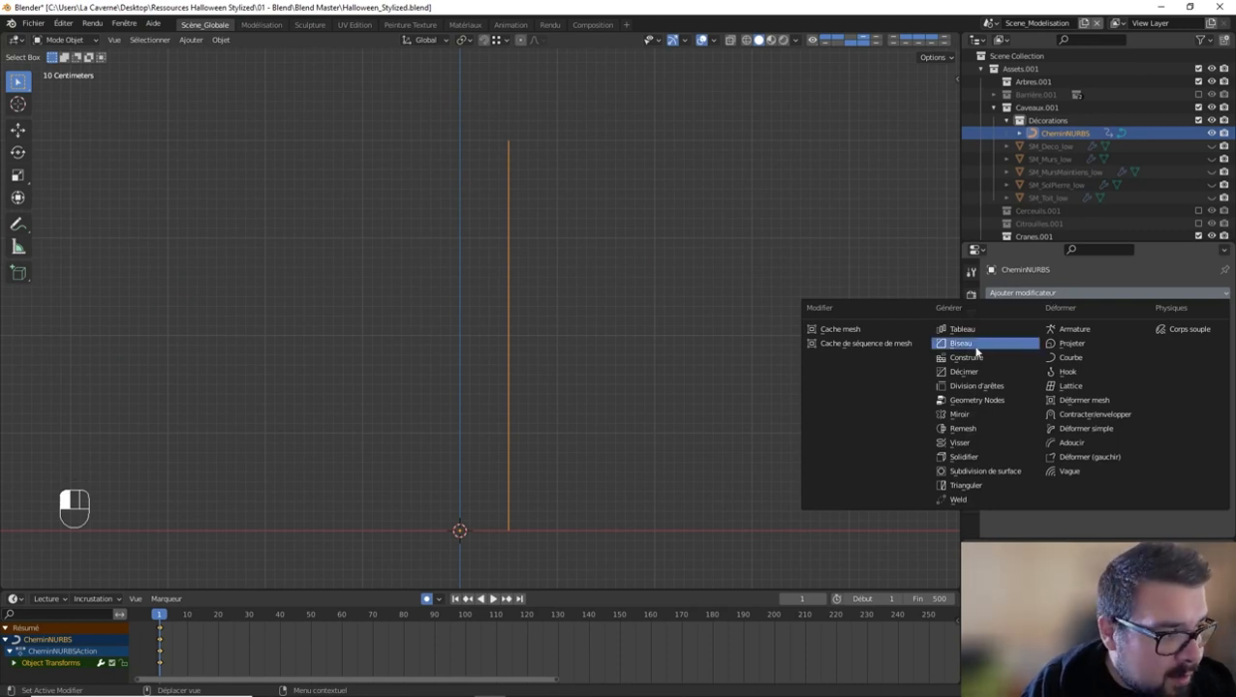
{"action": "left_click", "coordinate": [973, 443]}
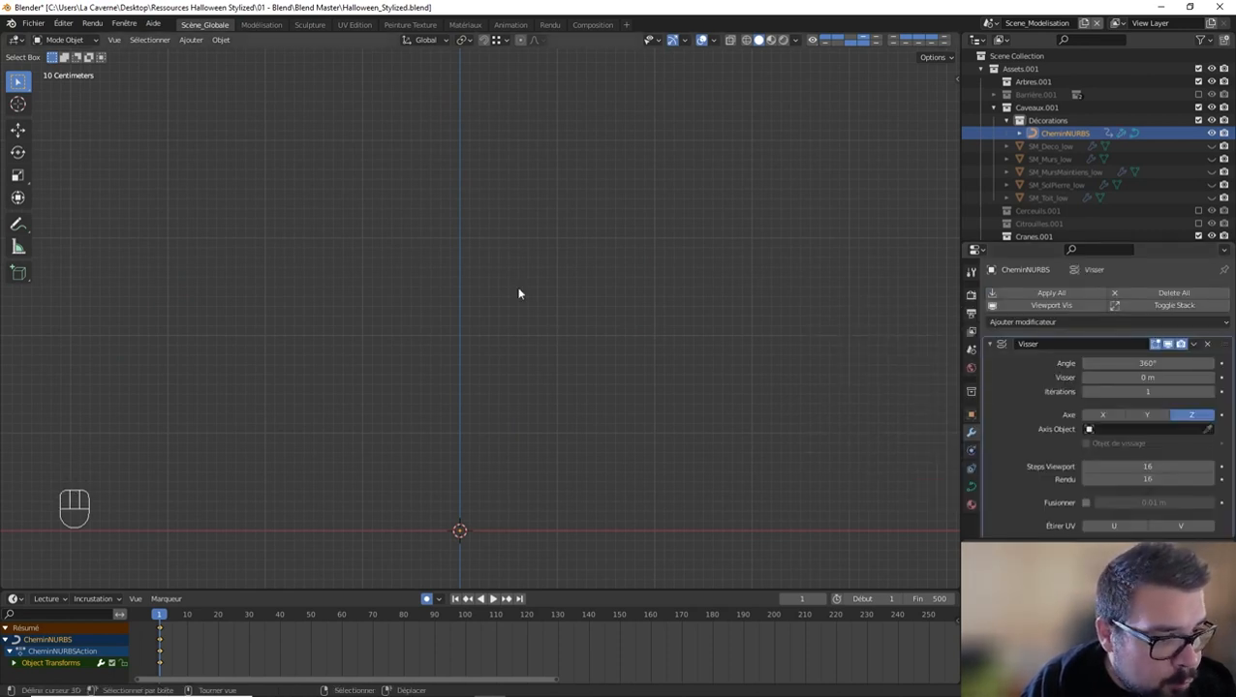
{"action": "middle_click_drag", "start_coordinate": [521, 286], "coordinate": [437, 203]}
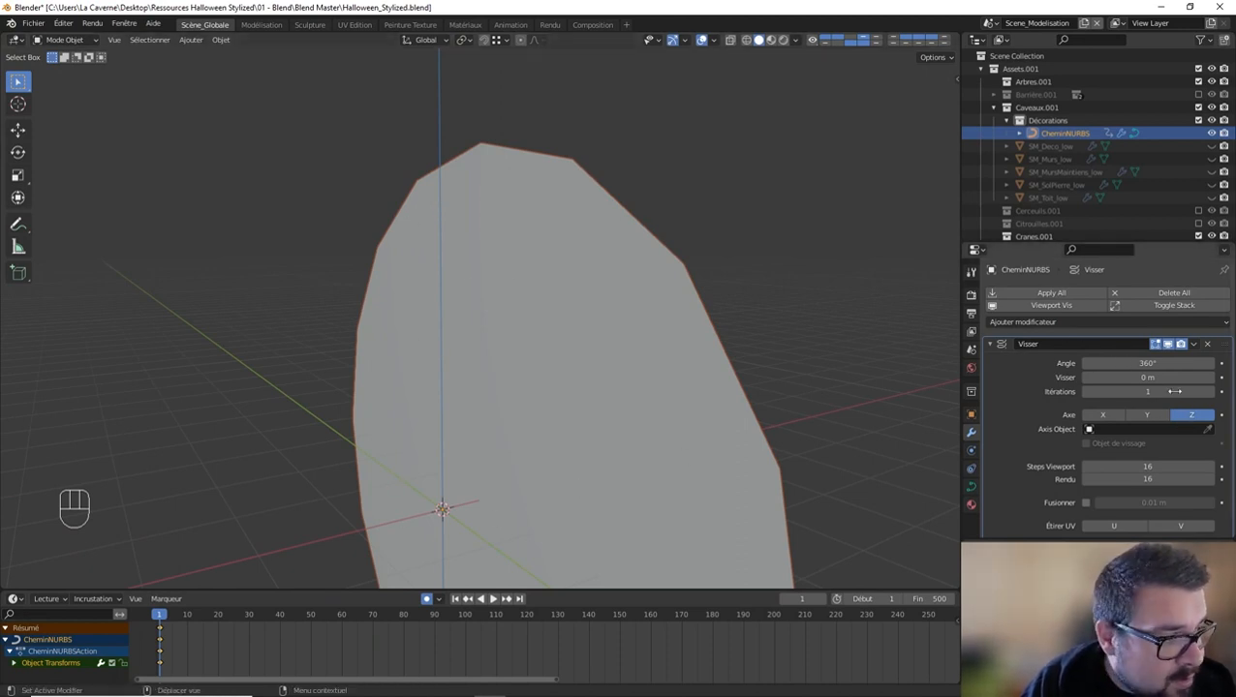
{"action": "left_click", "coordinate": [1147, 414]}
{"action": "left_click", "coordinate": [1105, 414]}
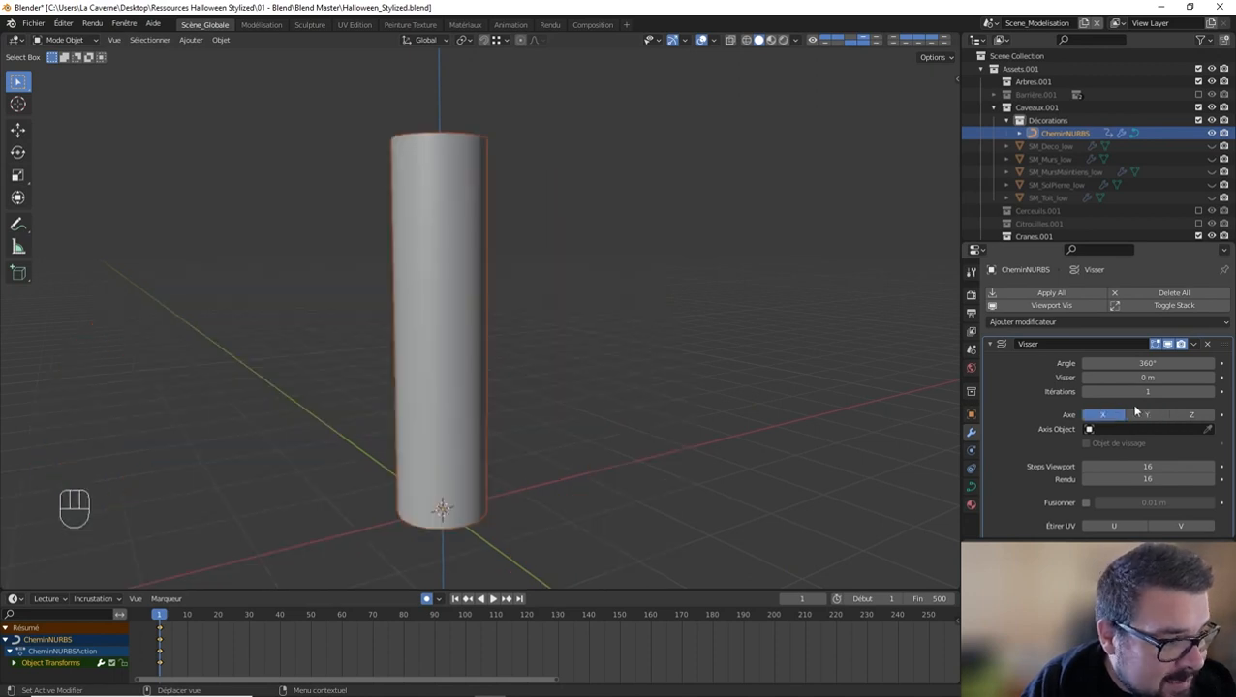
{"action": "middle_click_drag", "start_coordinate": [562, 341], "coordinate": [677, 344]}
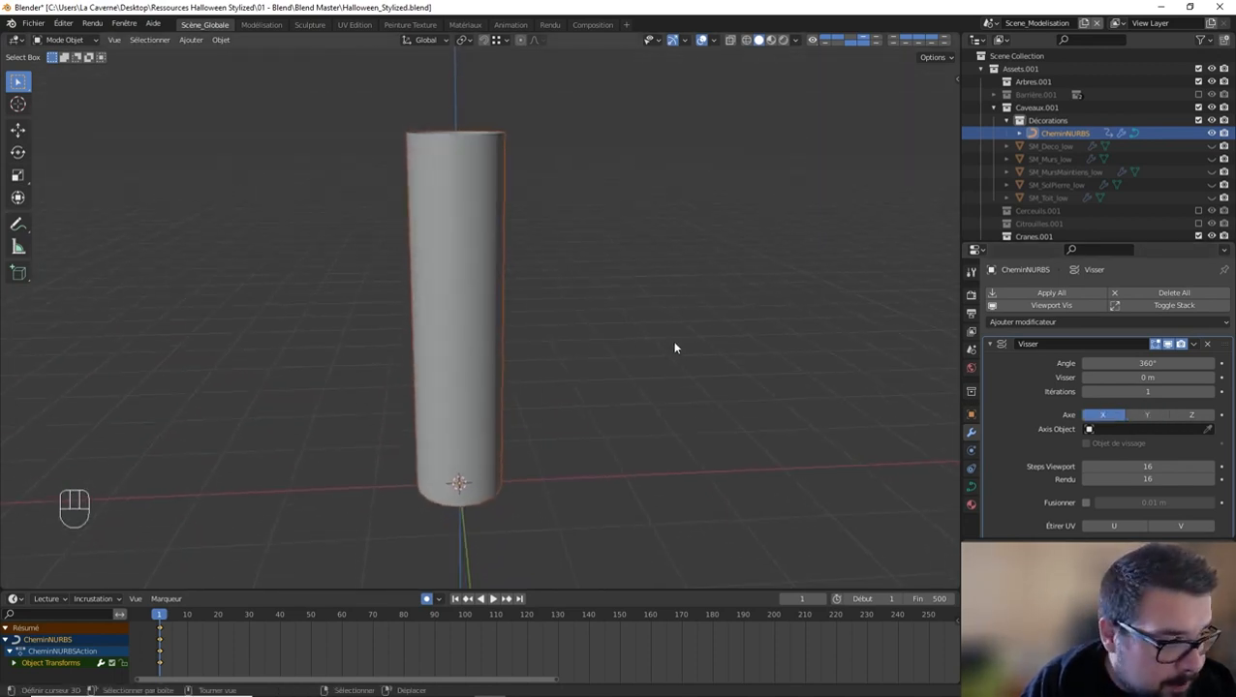
{"action": "left_click", "coordinate": [999, 349]}
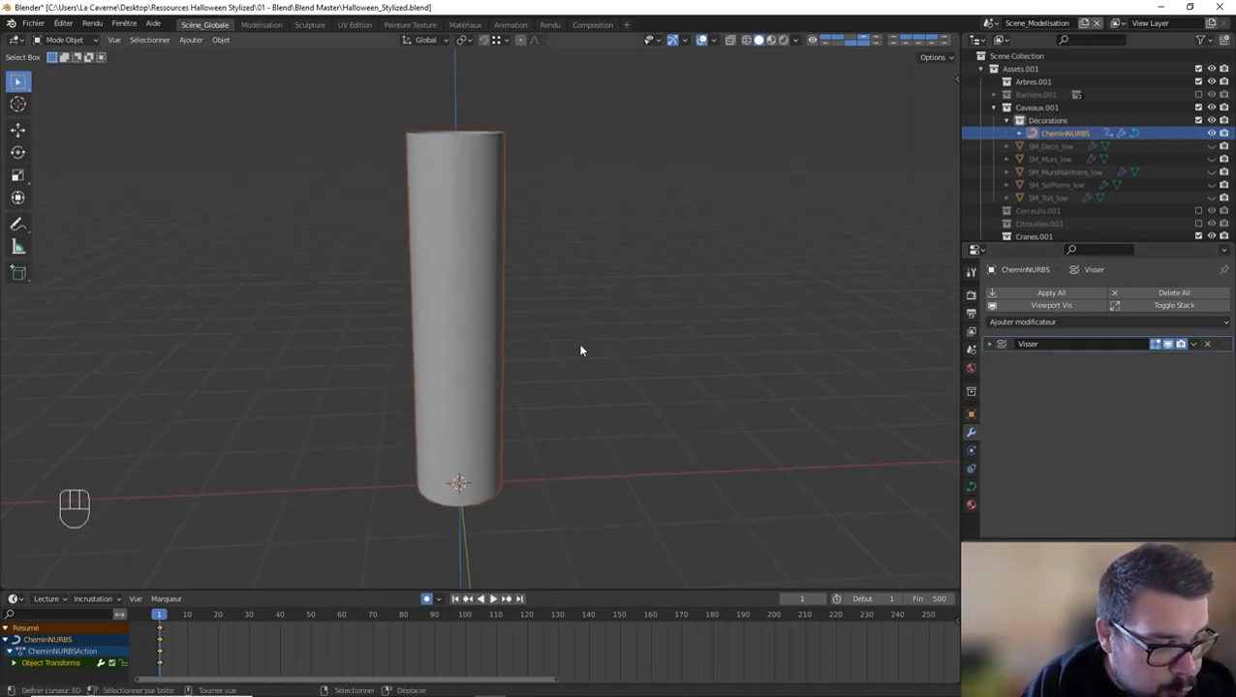
Step: Align the view to the front and enter edit mode on the NURBS path
{"action": "key", "text": "KP_1"}
{"action": "key", "text": "Tab"}
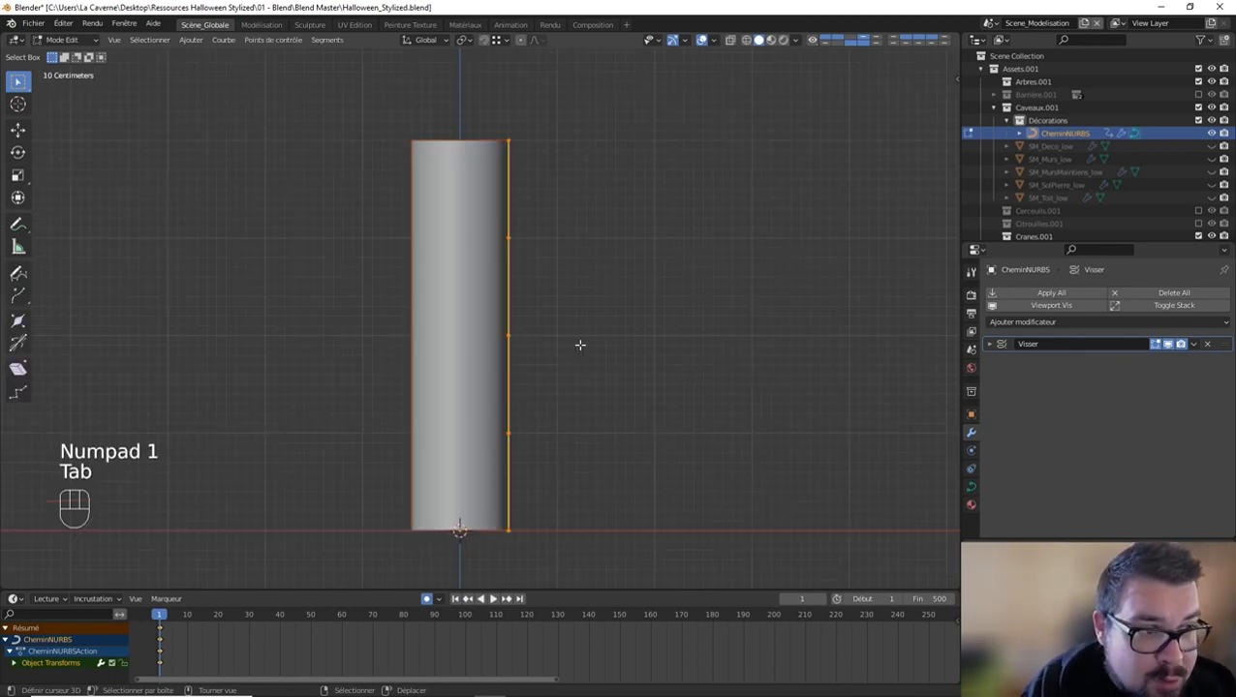
{"action": "left_click", "coordinate": [510, 338]}
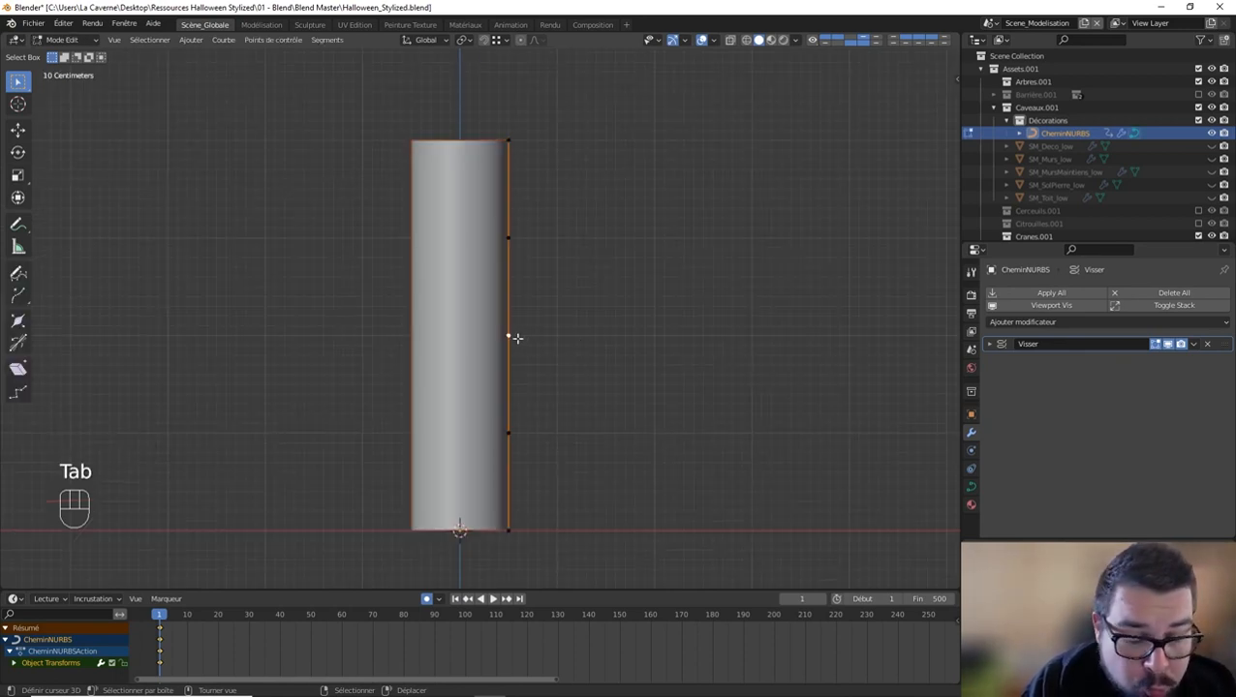
{"action": "key", "text": "g"}
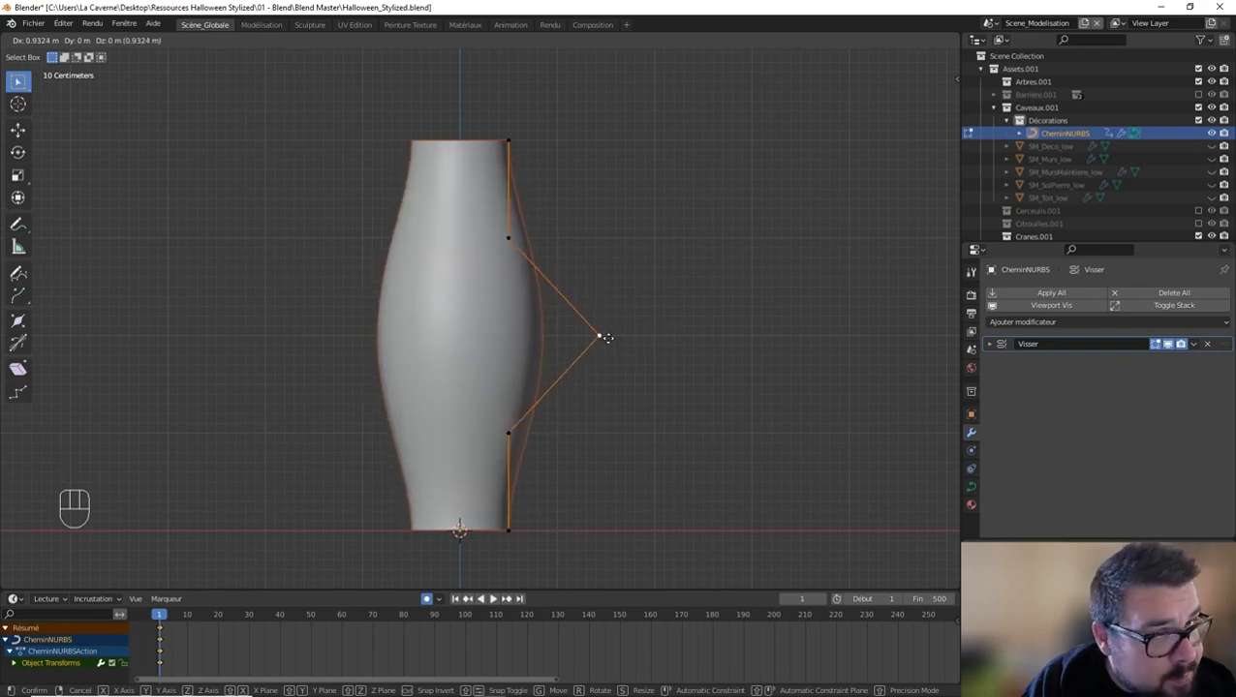
{"action": "right_click", "coordinate": [609, 338]}
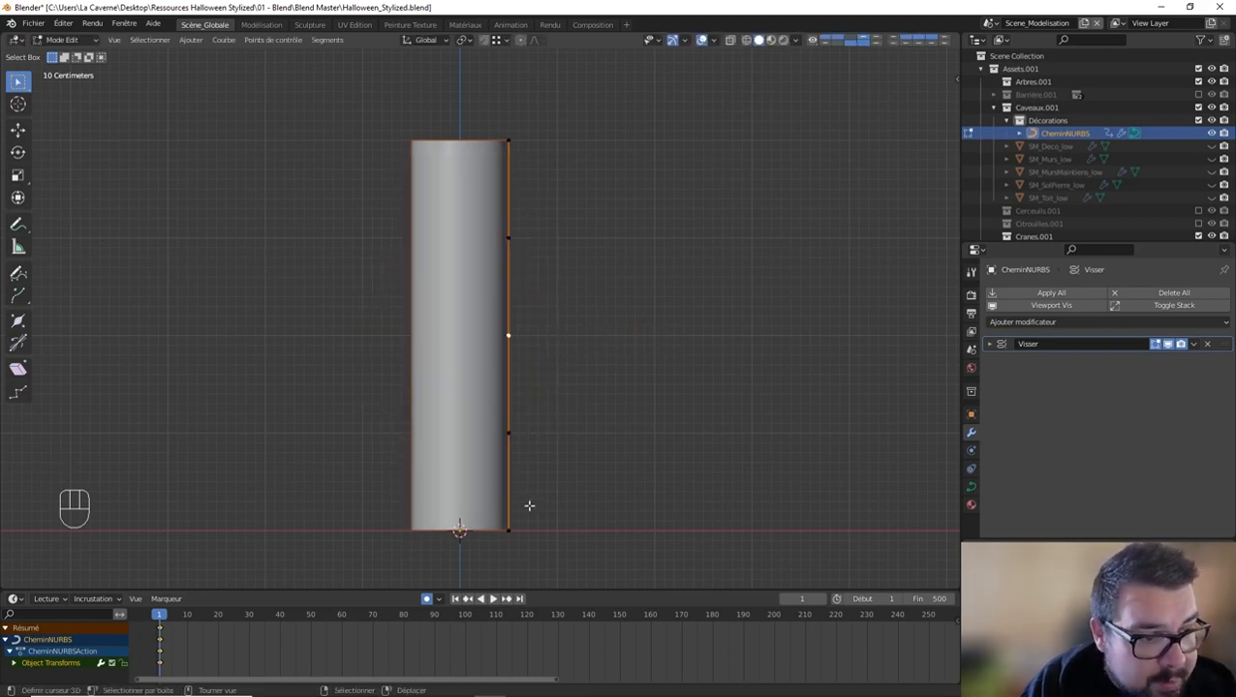
Step: Move the path's lowest control point 0.5 m along the global X axis
{"action": "left_click", "coordinate": [509, 529]}
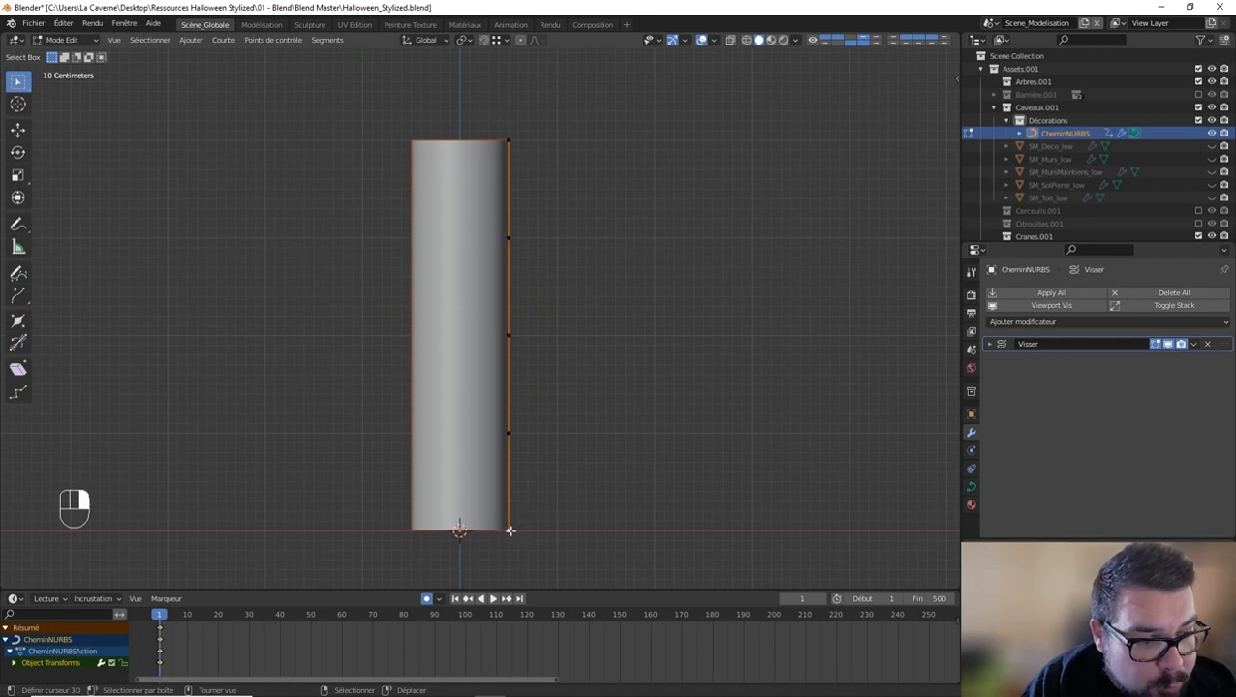
{"action": "type", "text": "gx0.5"}
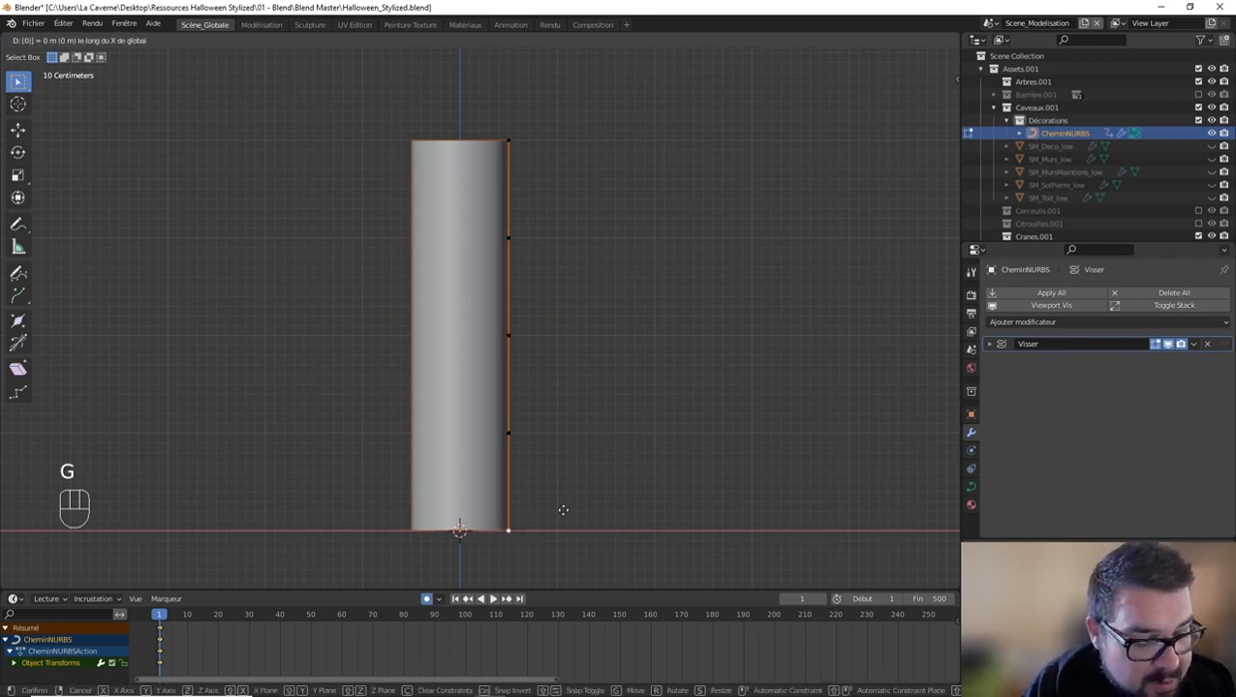
{"action": "left_click", "coordinate": [563, 510]}
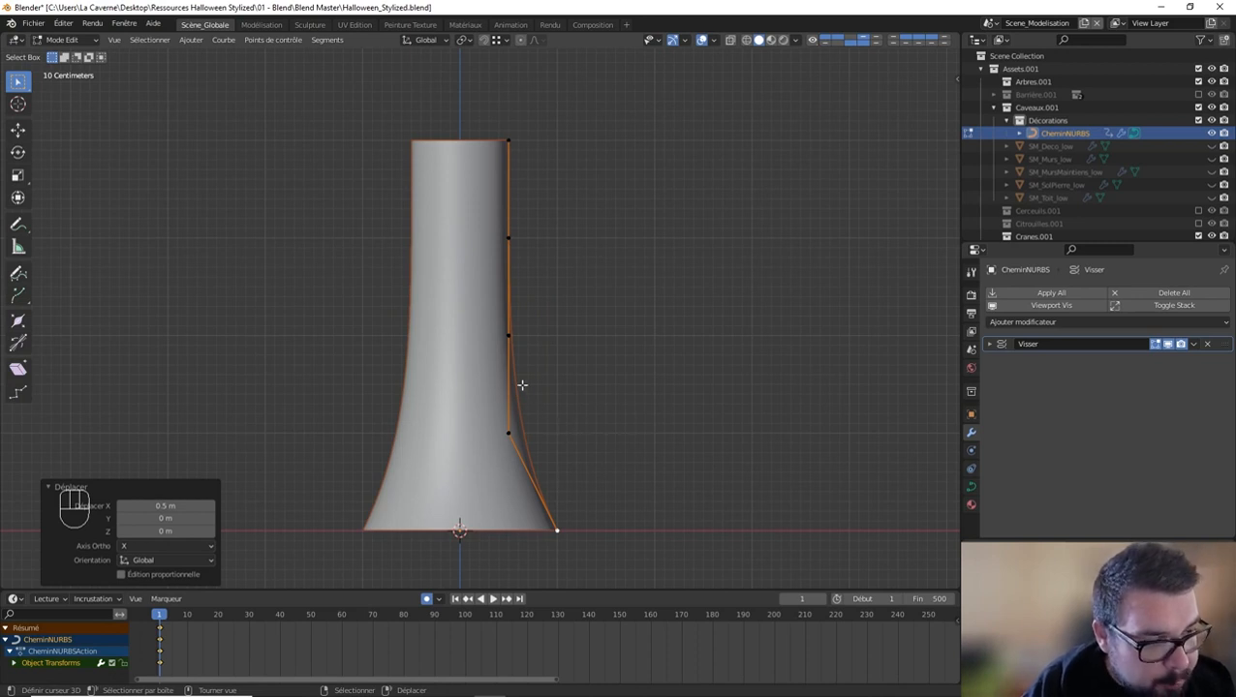
{"action": "left_click", "coordinate": [509, 431]}
{"action": "key", "text": "g"}
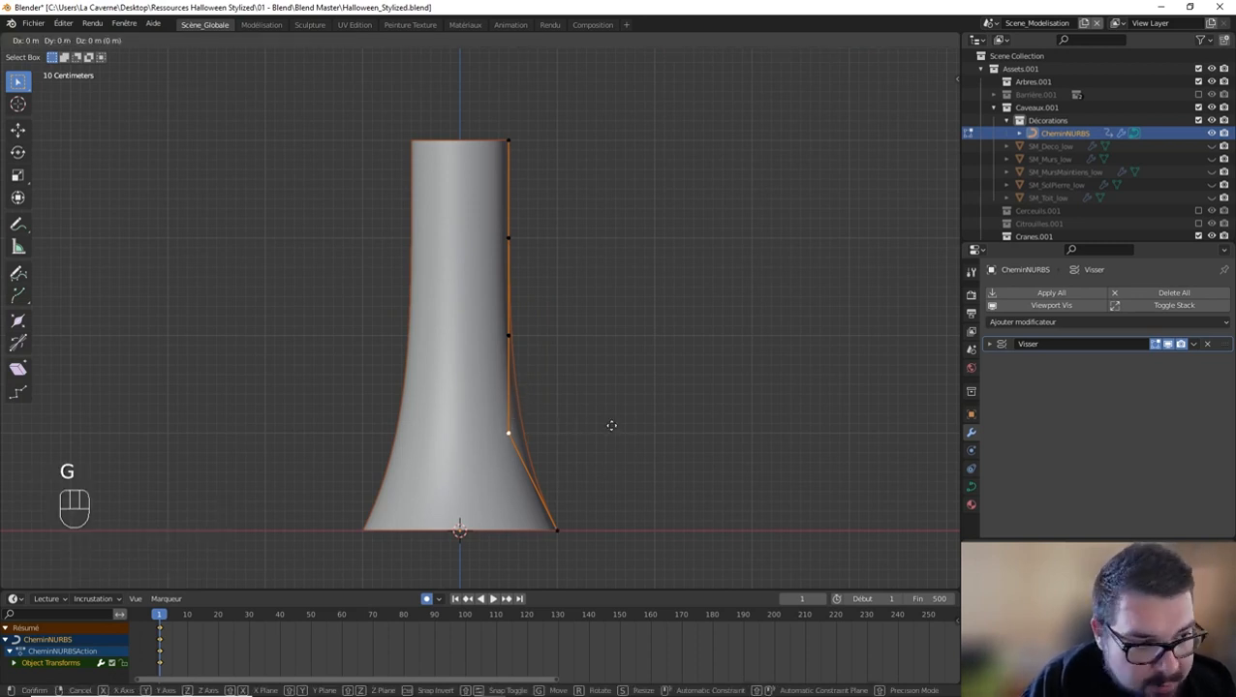
{"action": "key", "text": "Escape"}
Step: Move the path's middle control point 2 m along the global X axis
{"action": "left_click", "coordinate": [529, 343]}
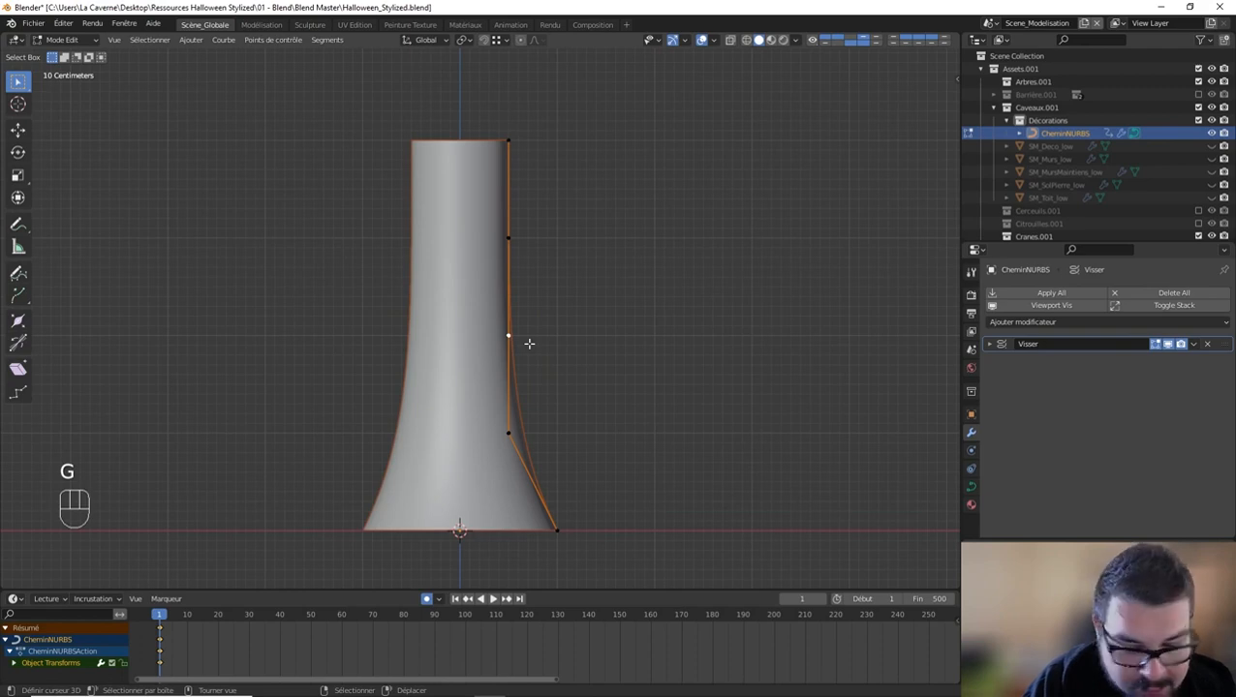
{"action": "key", "text": "g"}
{"action": "key", "text": "x"}
{"action": "key", "text": "2"}
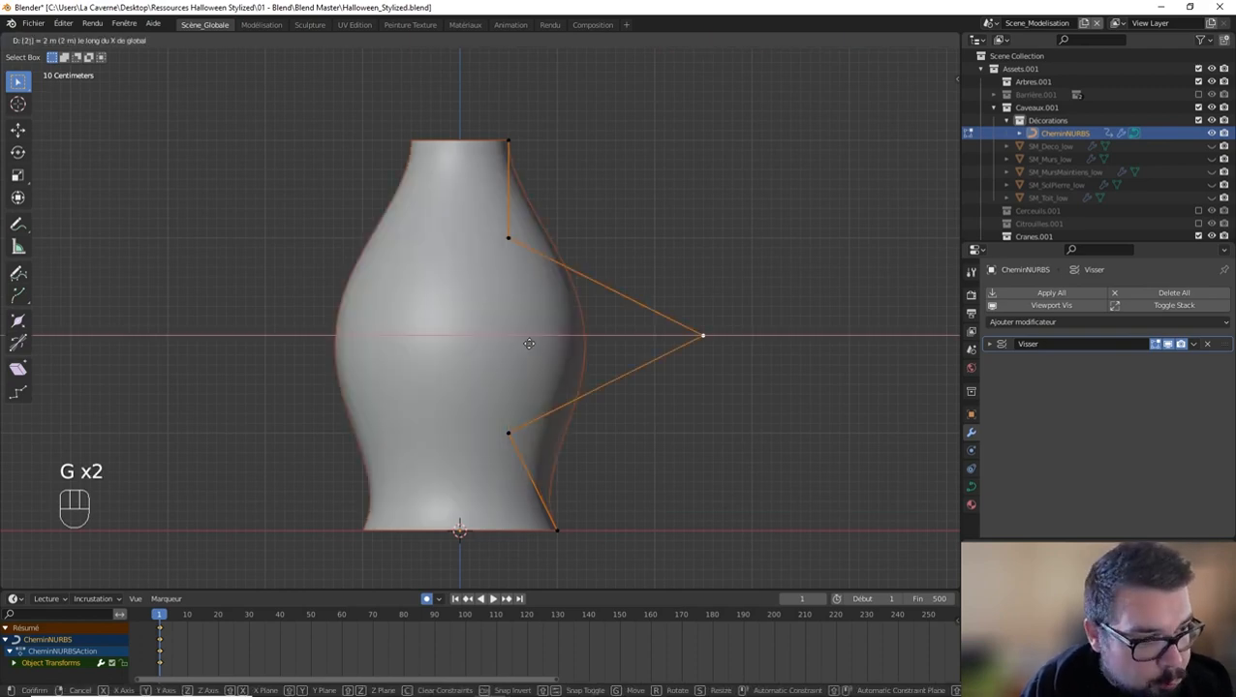
{"action": "key", "text": "Return"}
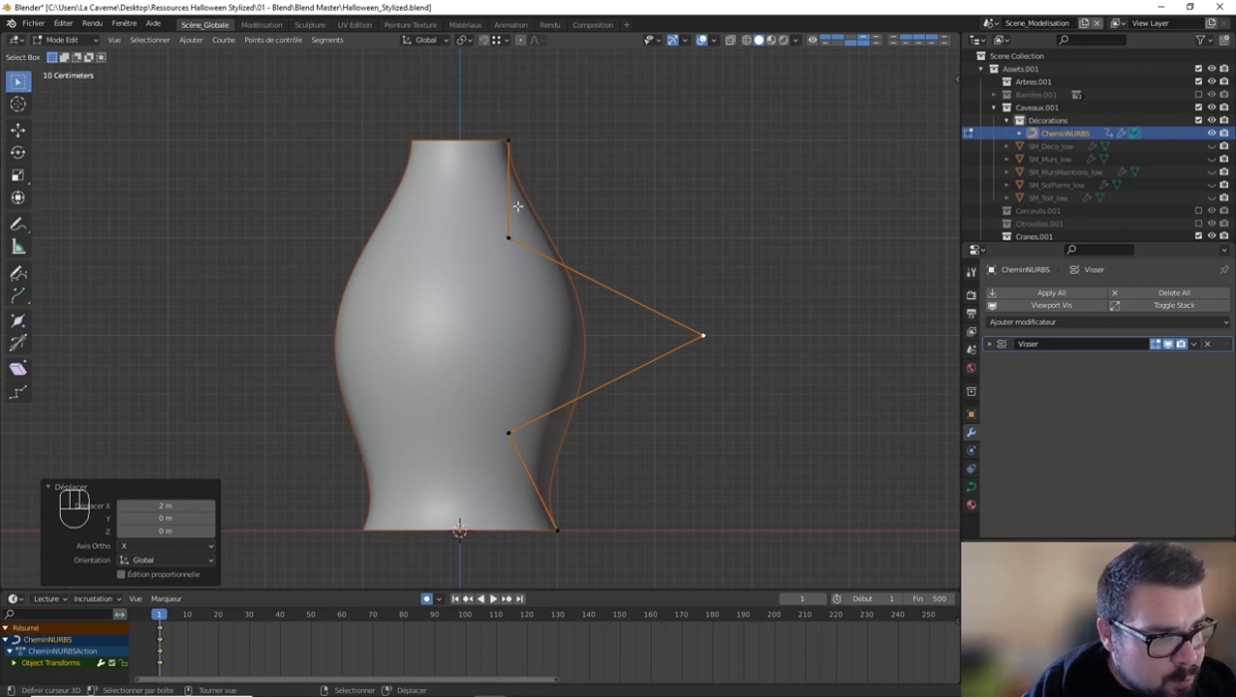
Step: Move the path's topmost control point 1 m along the global X axis
{"action": "left_click", "coordinate": [518, 145]}
{"action": "key", "text": "g"}
{"action": "key", "text": "x"}
{"action": "key", "text": "1"}
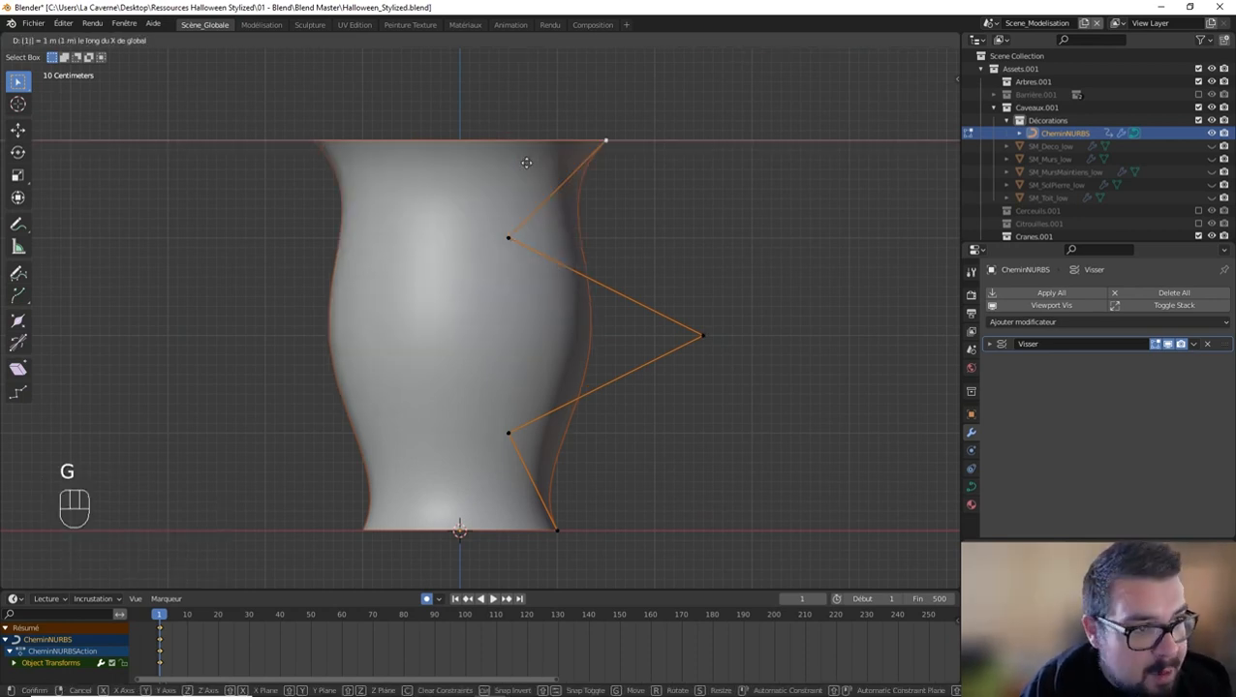
{"action": "key", "text": "Return"}
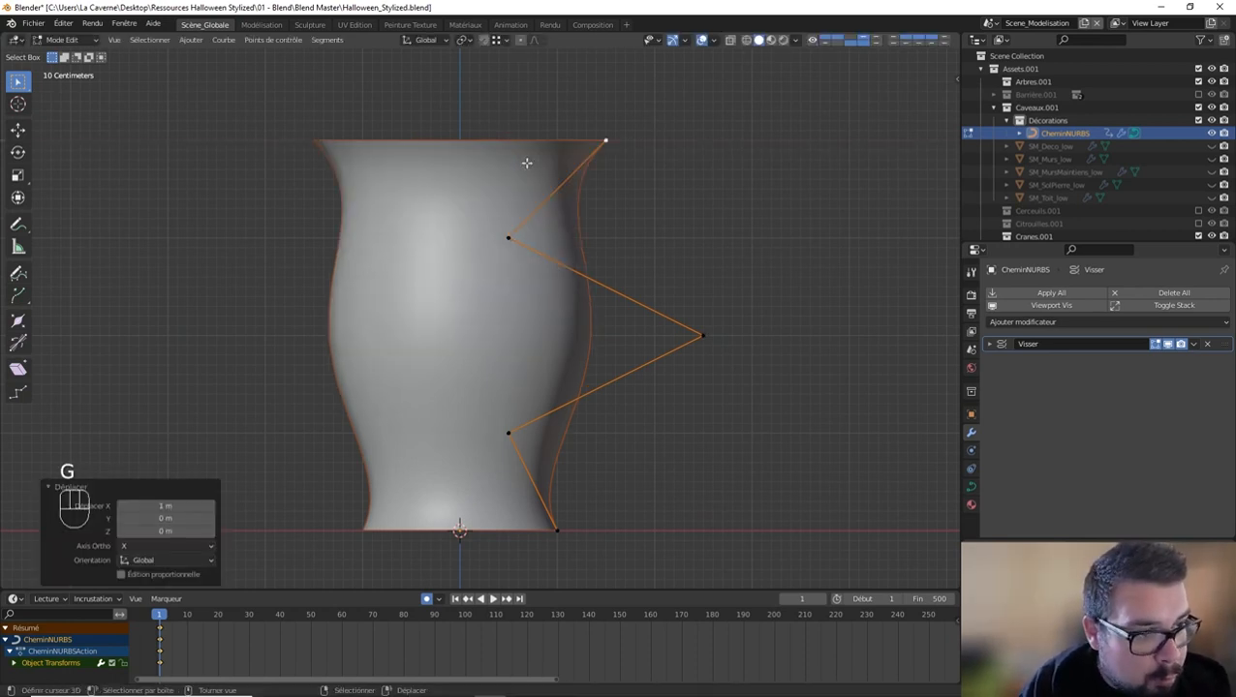
Step: Select all the path's control points in front view and scale them by 0.5 along the global Z axis
{"action": "middle_click_drag", "start_coordinate": [525, 154], "coordinate": [565, 182]}
{"action": "key", "text": "KP_1"}
{"action": "key", "text": "a"}
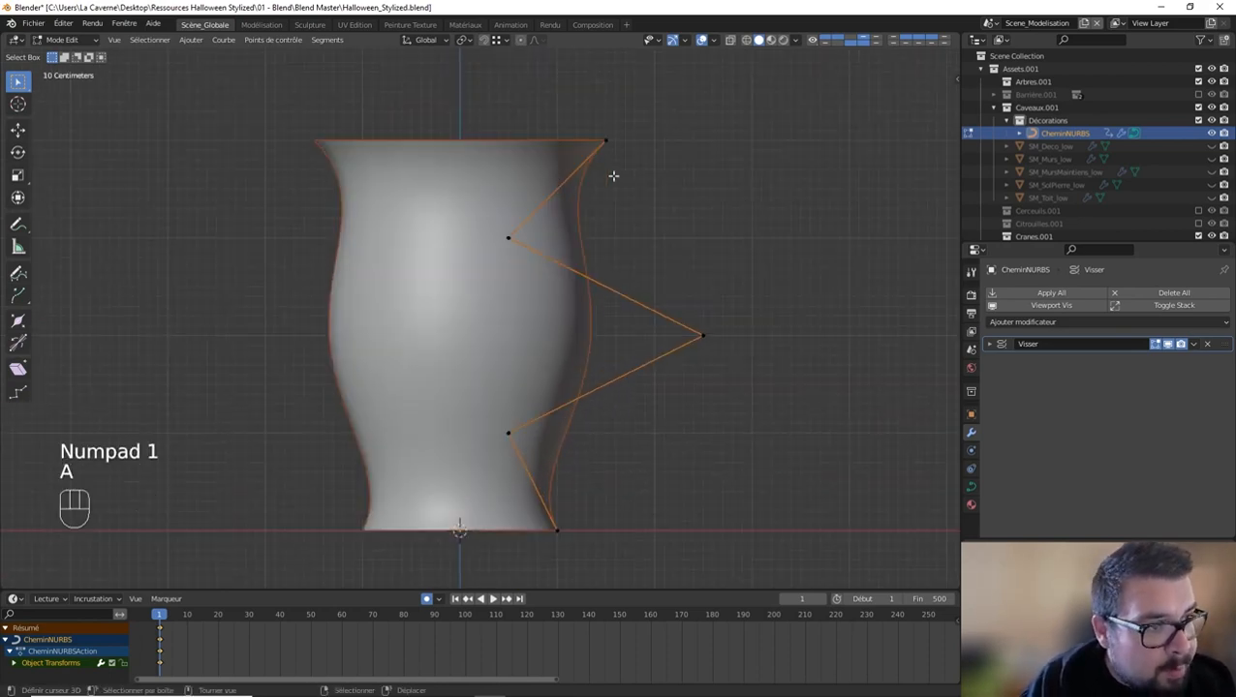
{"action": "type", "text": "asz0.5"}
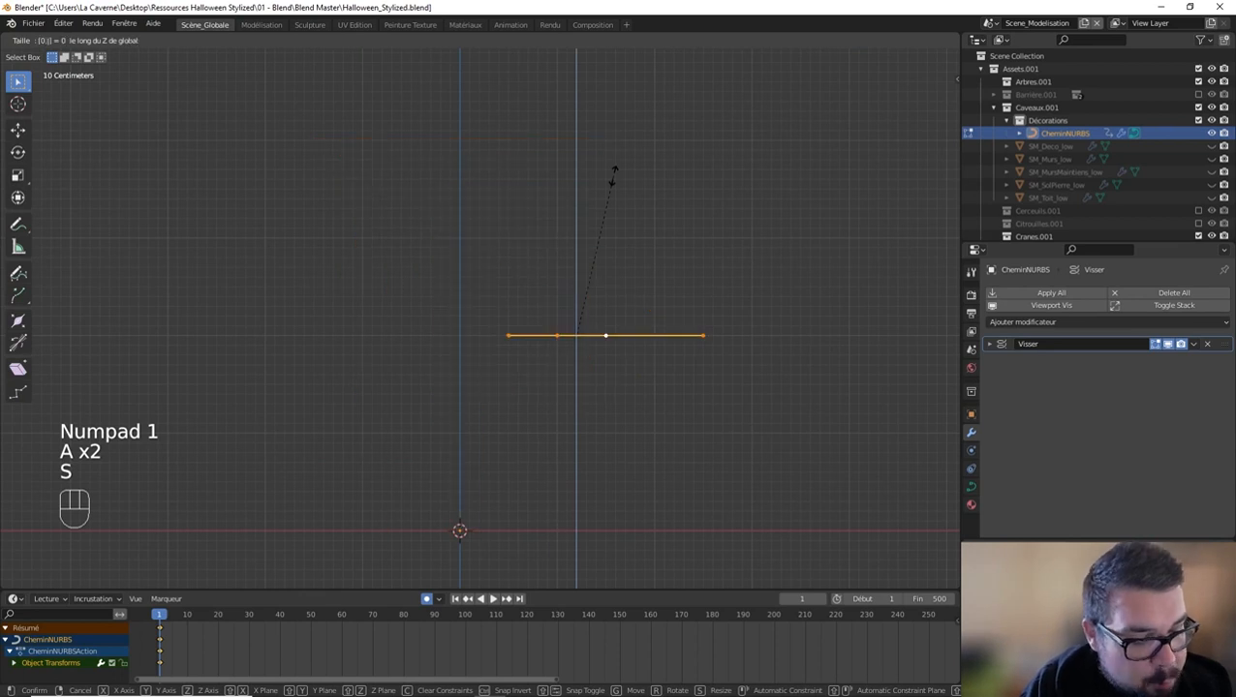
{"action": "key", "text": "Return"}
Step: Move all control points about 0.99 m down along Z so the base sits at the origin, and return to object mode
{"action": "key", "text": "g"}
{"action": "key", "text": "z"}
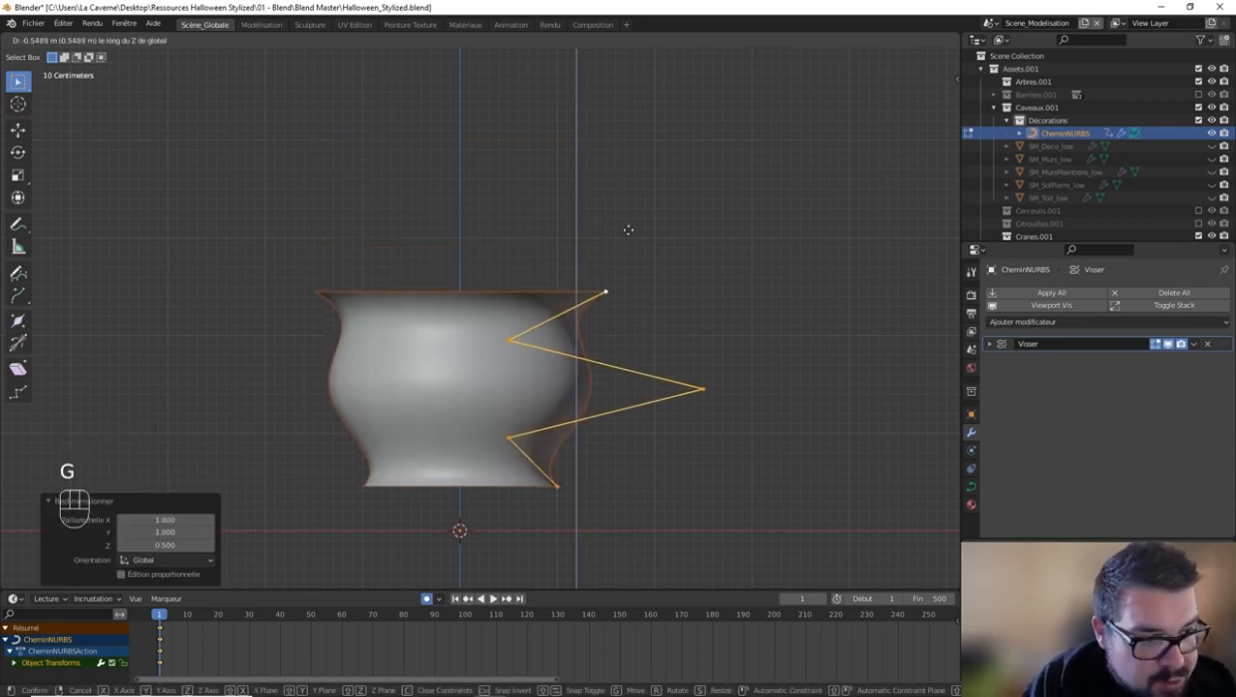
{"action": "key", "text": "shift"}
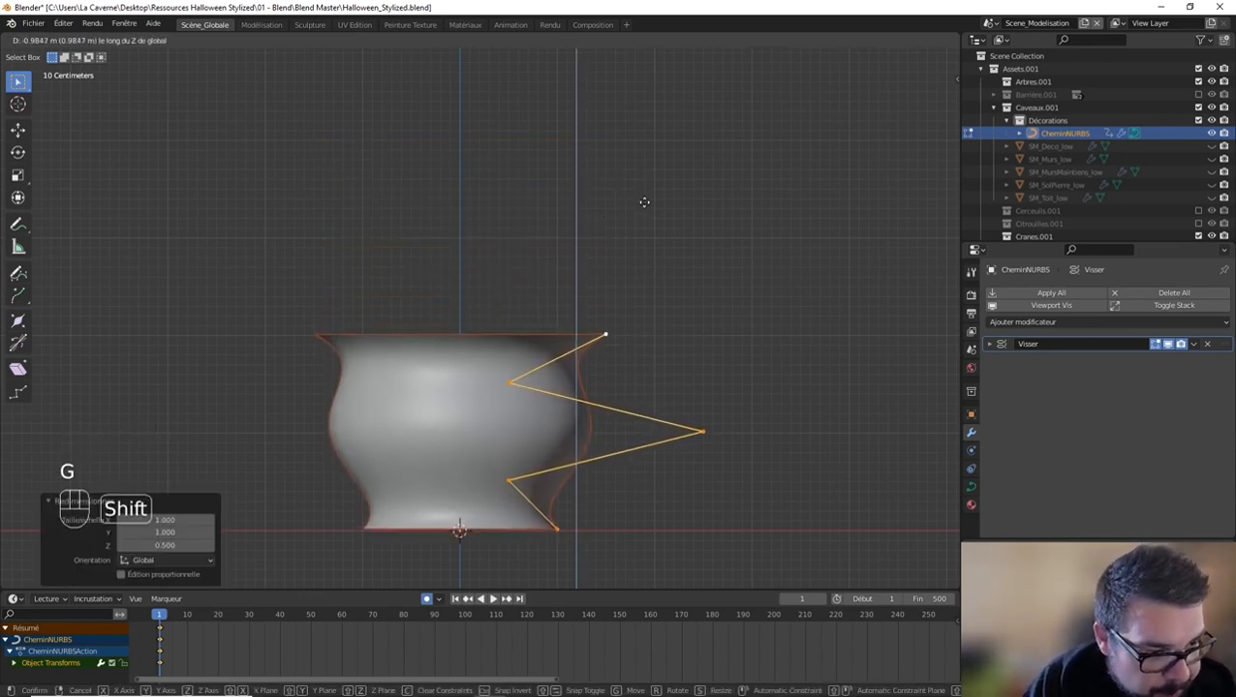
{"action": "left_click", "coordinate": [644, 208]}
{"action": "middle_click_drag", "start_coordinate": [644, 208], "coordinate": [660, 267]}
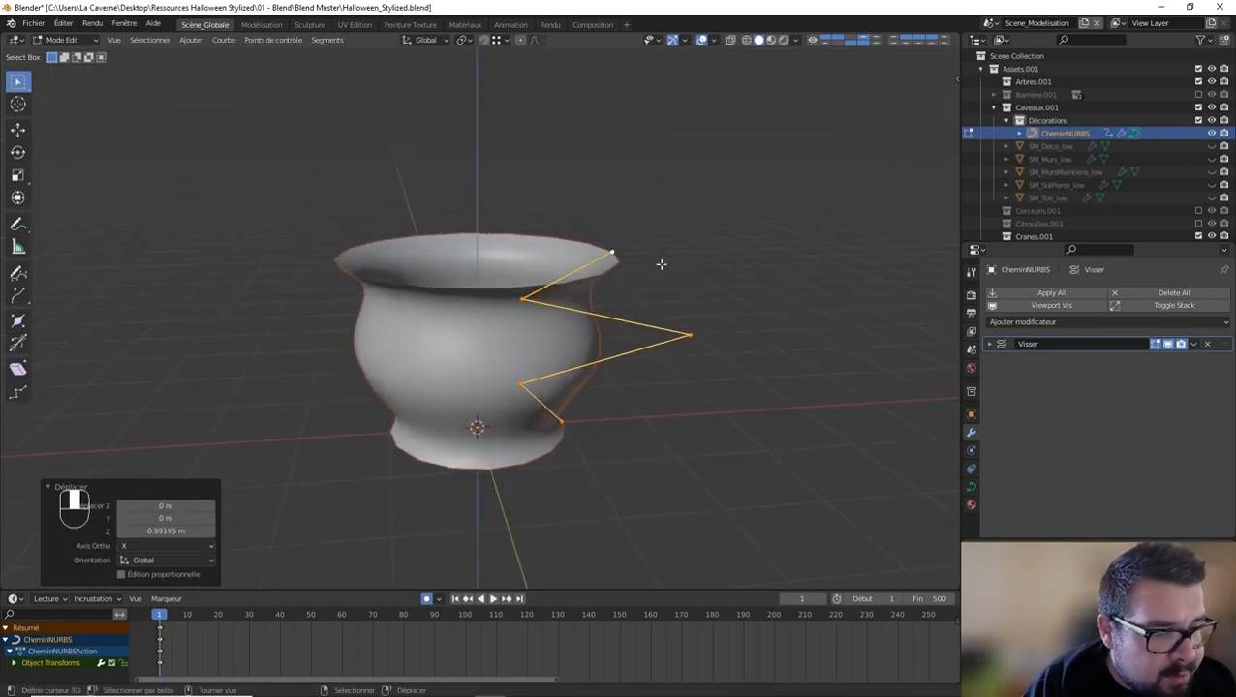
{"action": "key", "text": "Tab"}
Step: Add a Solidify (Solidifier) modifier to the pot with a thickness of 0.02 m and even thickness (Épaisseur uniforme) enabled
{"action": "left_click", "coordinate": [1056, 322]}
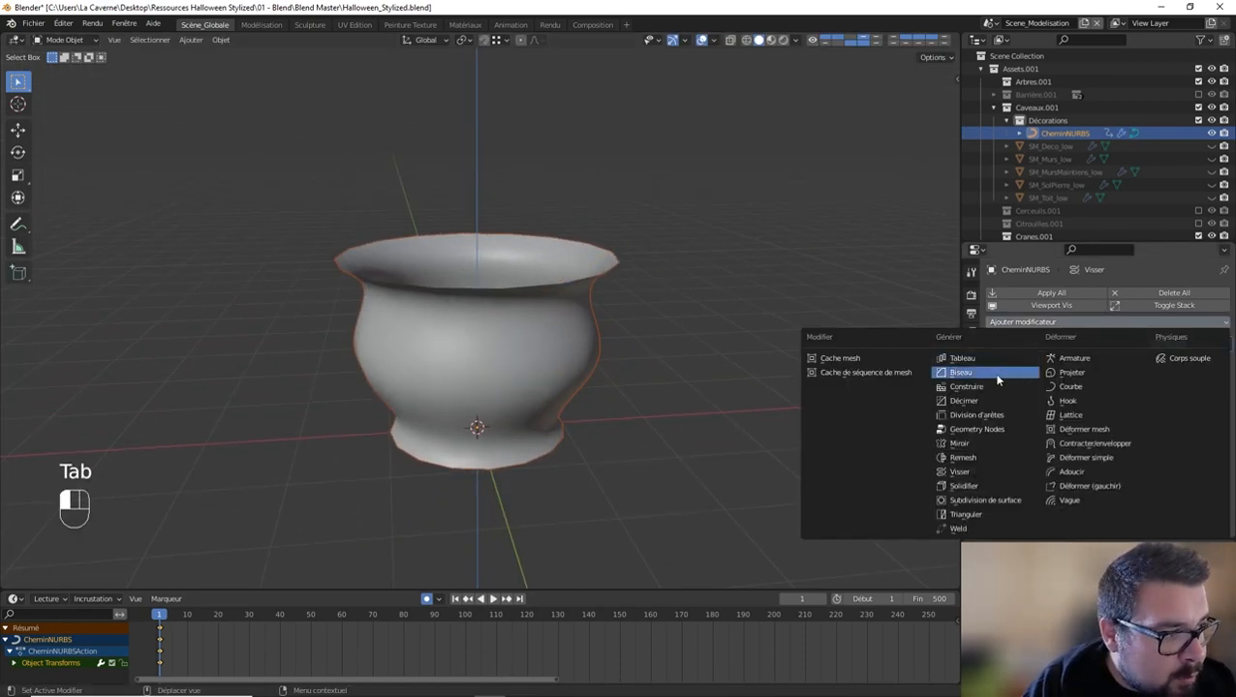
{"action": "left_click", "coordinate": [988, 486]}
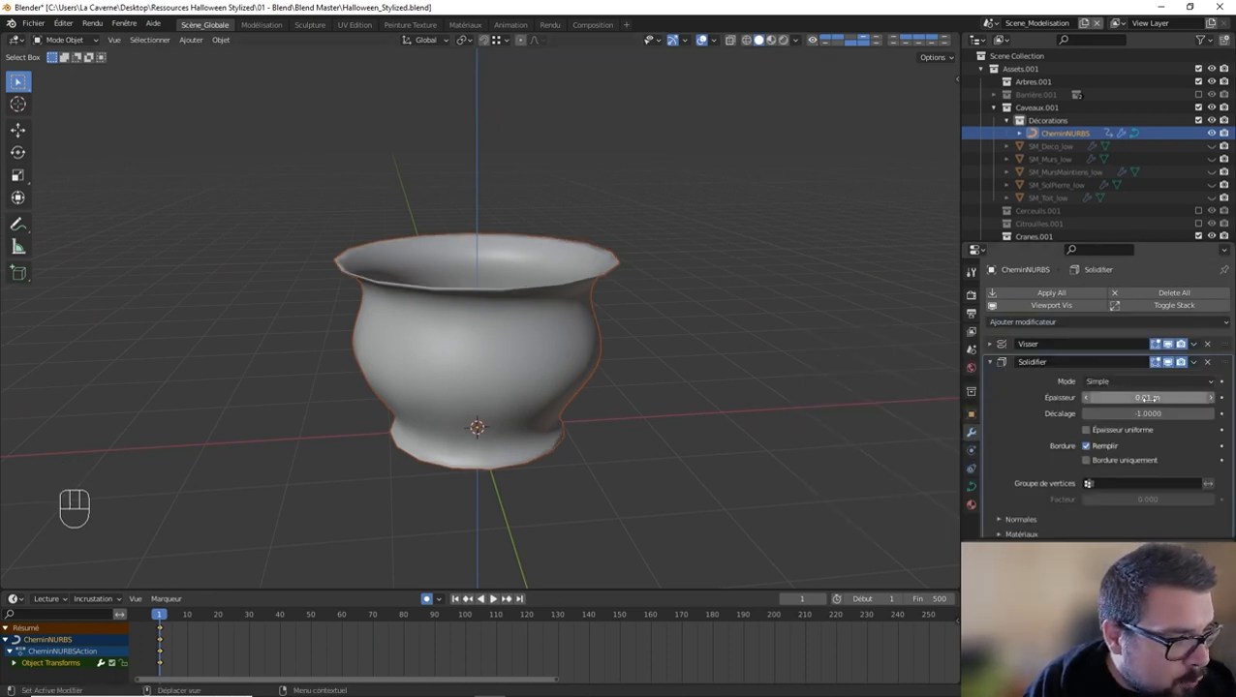
{"action": "left_click", "coordinate": [1202, 398]}
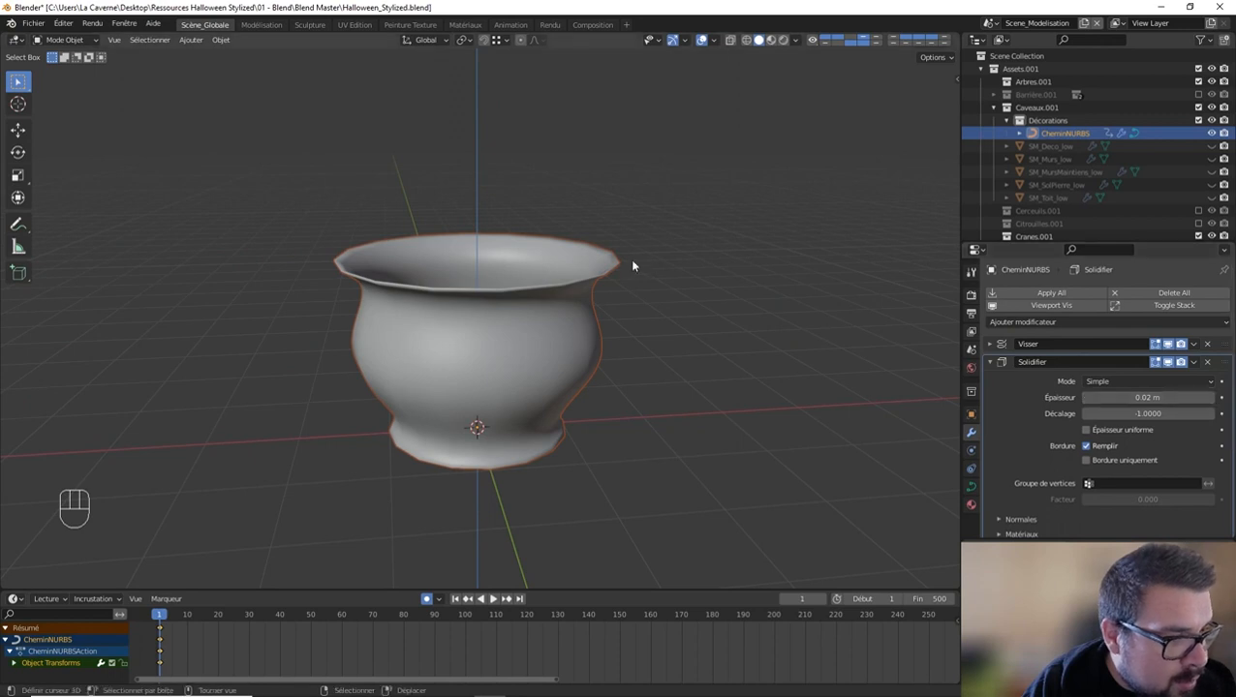
{"action": "middle_click_drag", "start_coordinate": [631, 262], "coordinate": [624, 312]}
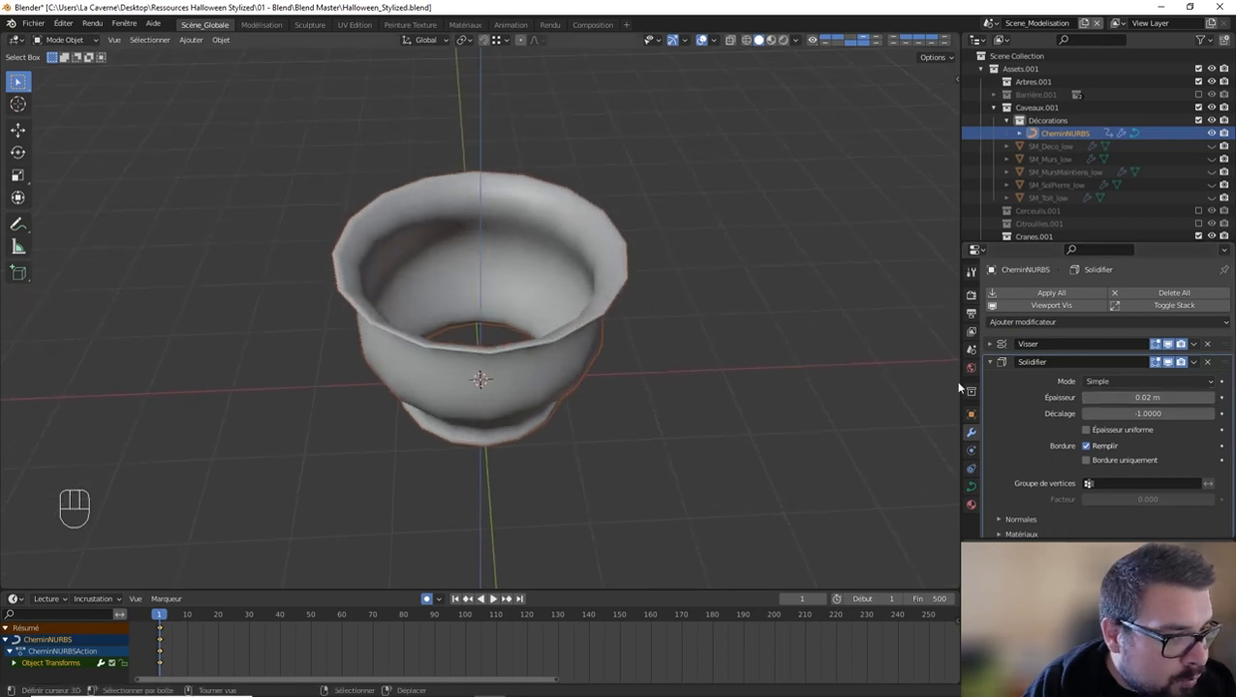
{"action": "left_click", "coordinate": [1087, 431]}
{"action": "middle_click_drag", "start_coordinate": [634, 321], "coordinate": [648, 282]}
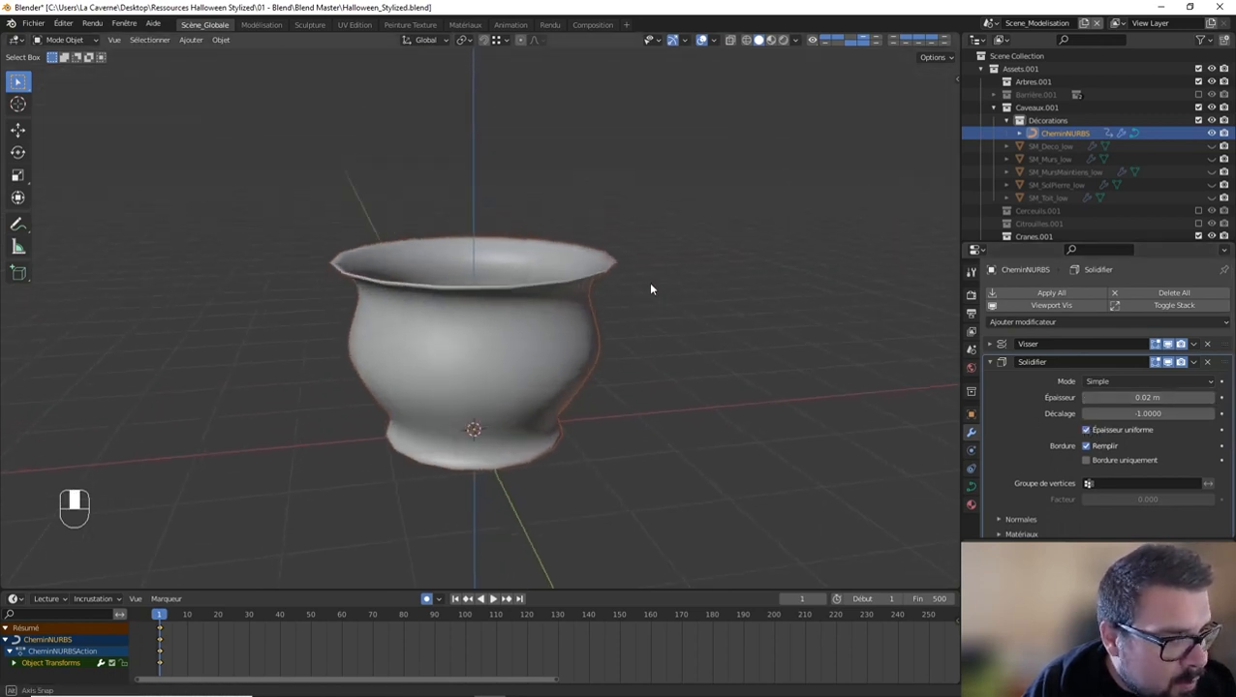
{"action": "scroll", "coordinate": [649, 281], "scroll_direction": "up", "scroll_amount": 3}
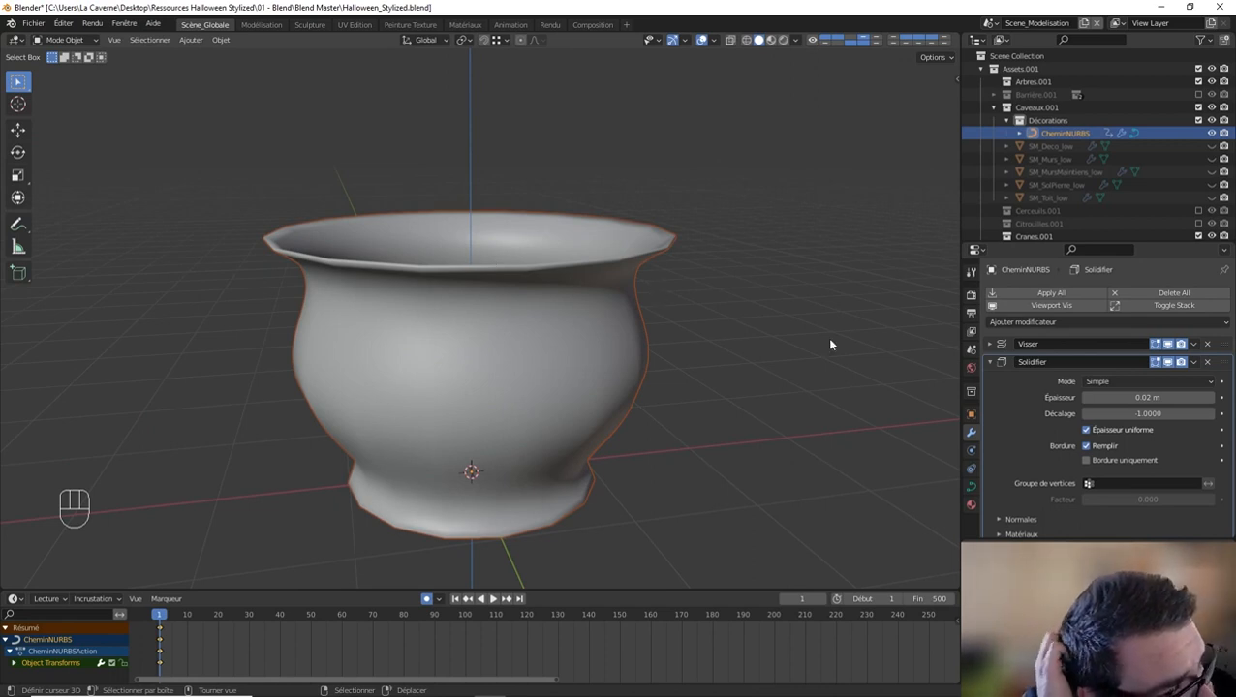
Step: Increase the Solidify modifier's thickness to 0.1 m and check the pot from below
{"action": "left_click", "coordinate": [1211, 399]}
{"action": "left_click", "coordinate": [1211, 399]}
{"action": "left_click", "coordinate": [1211, 399]}
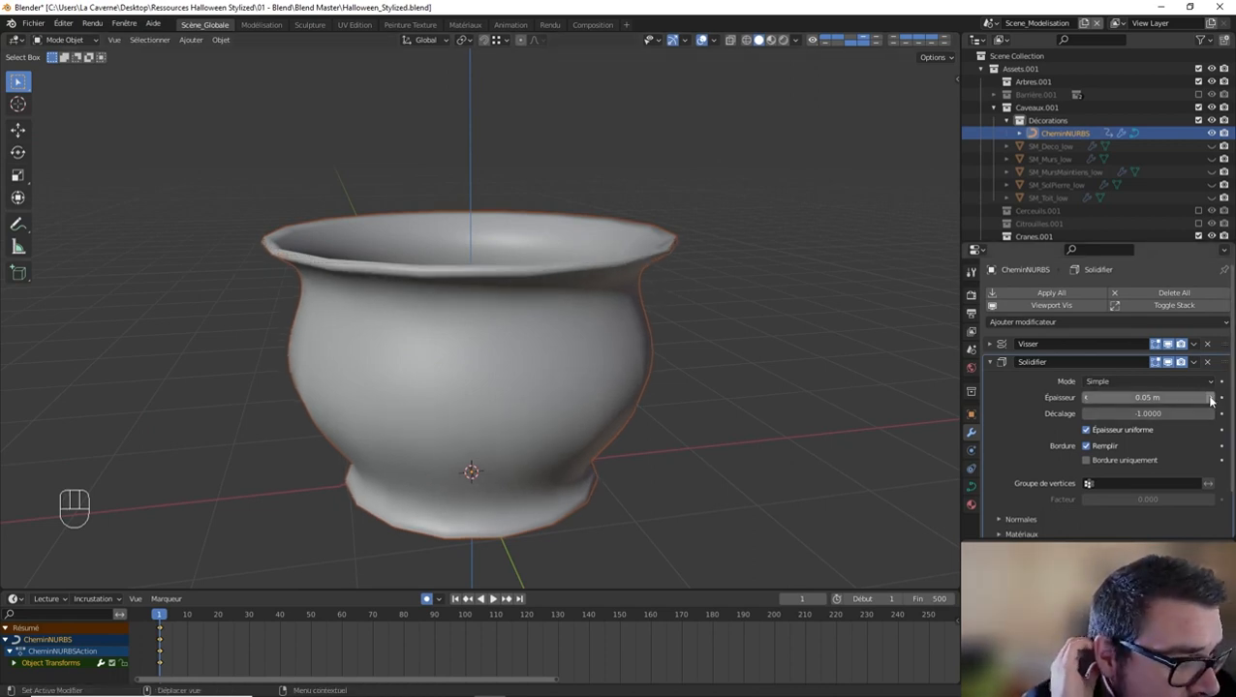
{"action": "left_click", "coordinate": [1211, 399]}
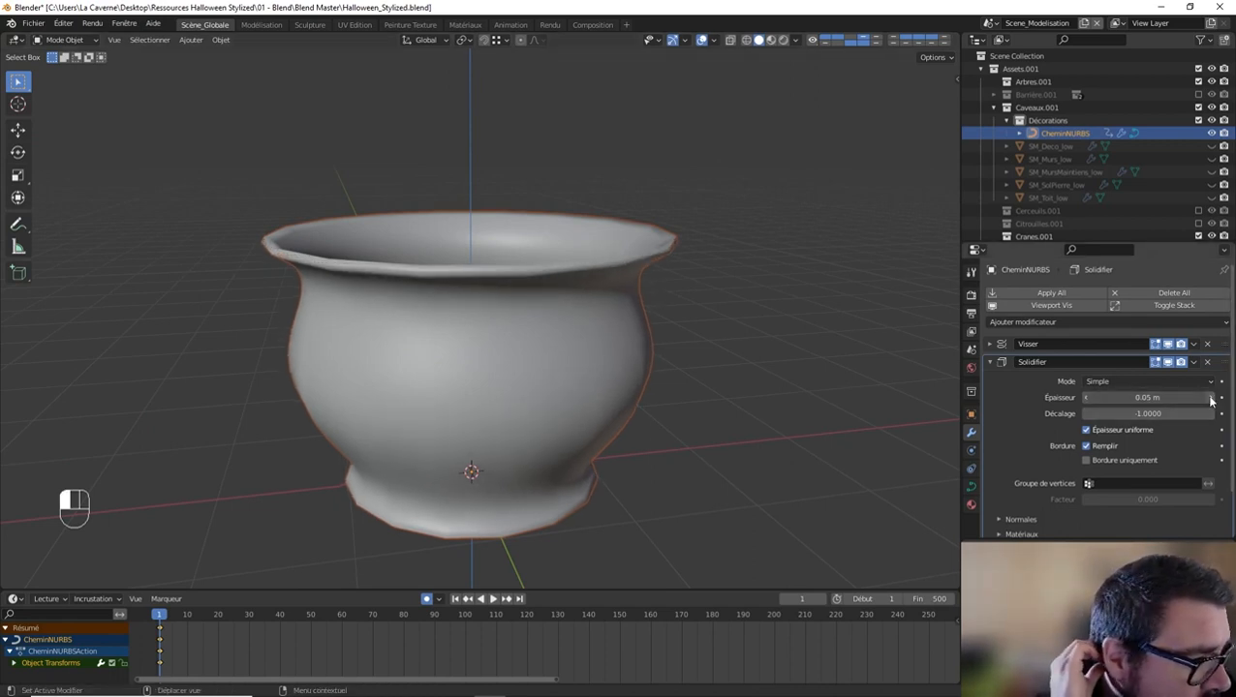
{"action": "left_click", "coordinate": [1211, 399]}
{"action": "left_click", "coordinate": [1211, 399]}
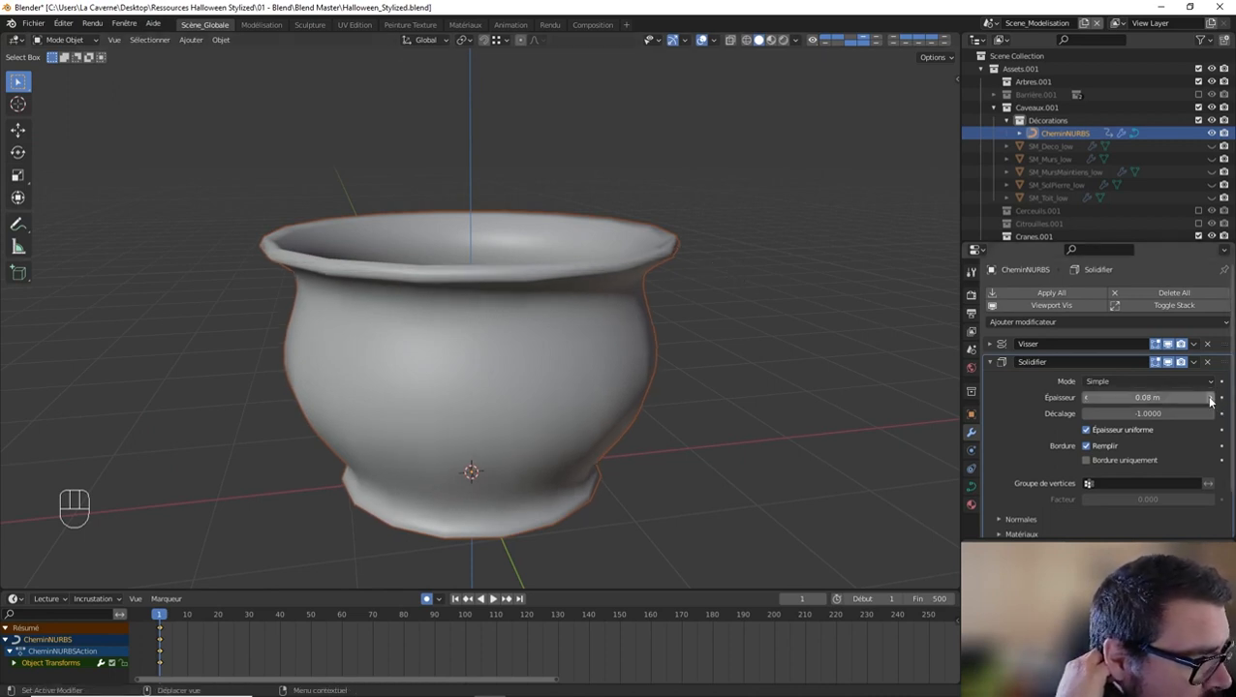
{"action": "left_click", "coordinate": [1209, 400]}
{"action": "left_click", "coordinate": [1210, 400]}
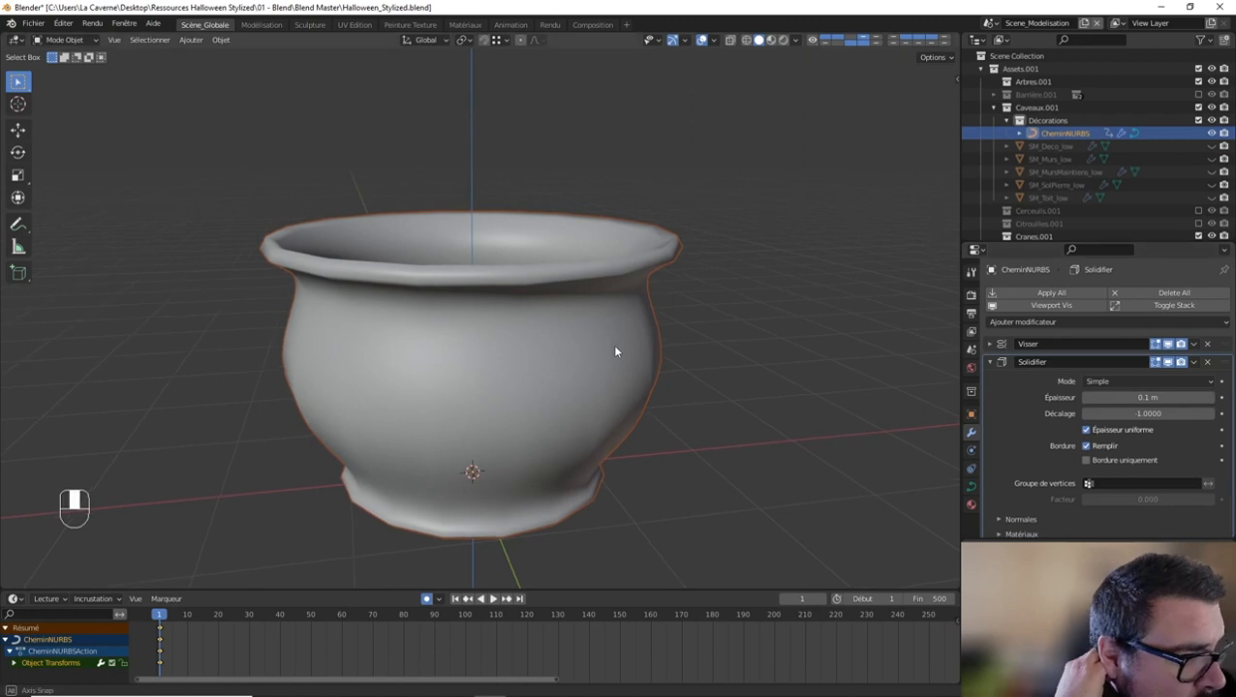
{"action": "middle_click_drag", "start_coordinate": [612, 344], "coordinate": [639, 245]}
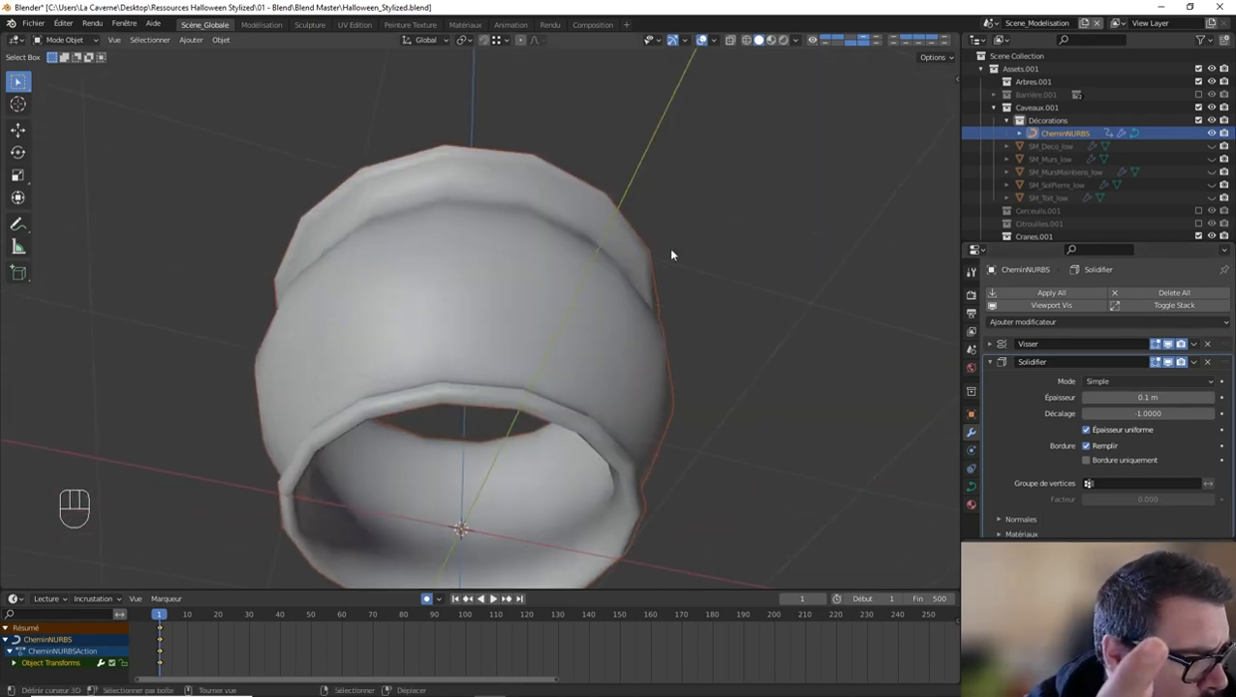
Step: Collapse the Solidify settings and add a Subdivision Surface (Subdivision de surface) modifier to the pot
{"action": "left_click", "coordinate": [990, 362]}
{"action": "left_click", "coordinate": [1032, 321]}
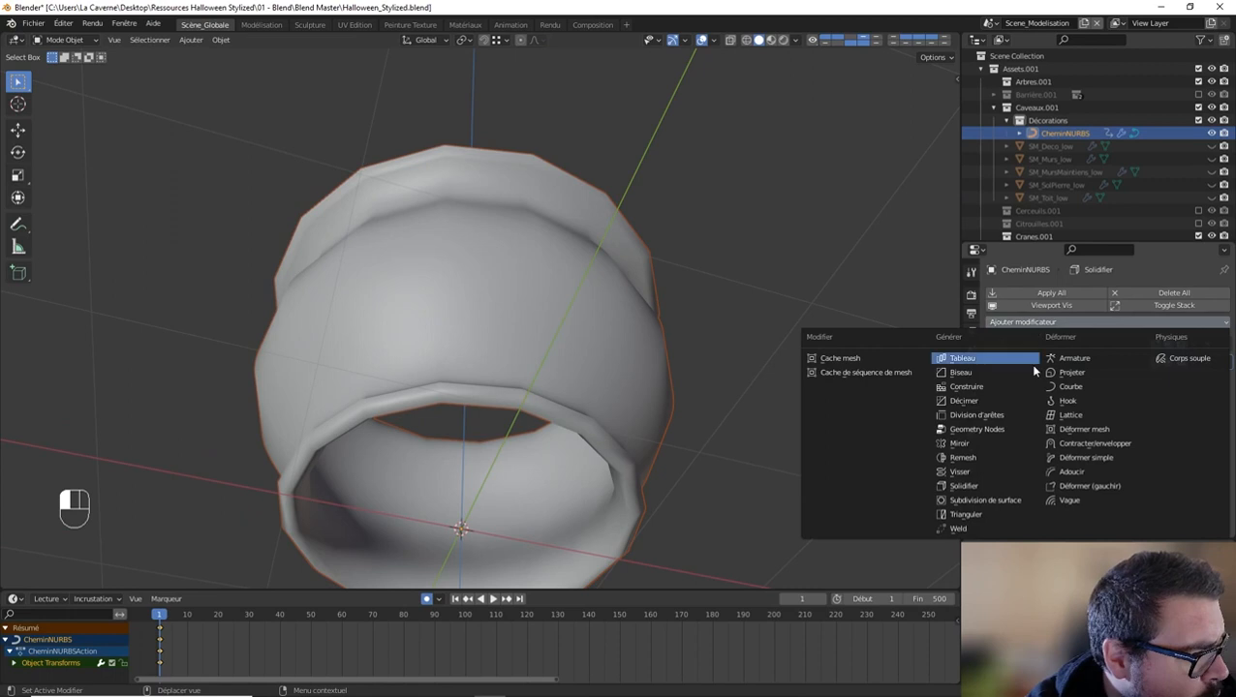
{"action": "left_click", "coordinate": [1006, 503]}
{"action": "middle_click_drag", "start_coordinate": [889, 378], "coordinate": [870, 470]}
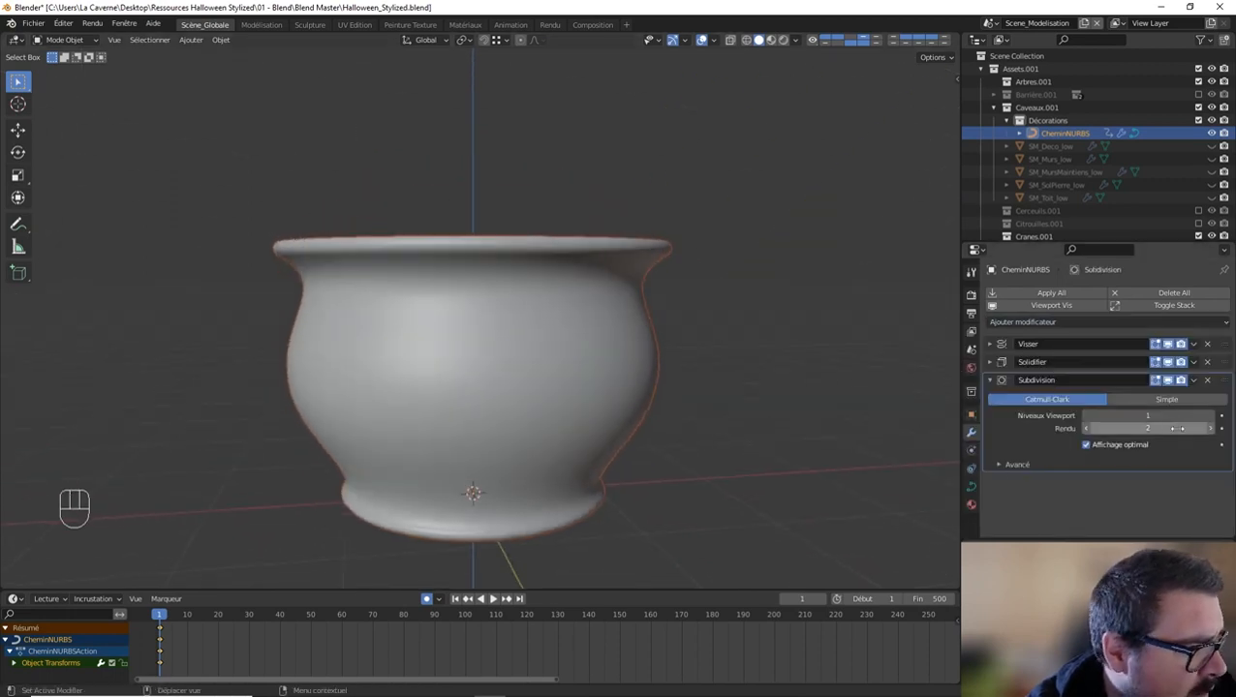
Step: Try viewport subdivision level 2 on the pot, set it back to 1, and inspect the open underside
{"action": "left_click", "coordinate": [1208, 415]}
{"action": "middle_click_drag", "start_coordinate": [756, 333], "coordinate": [668, 335]}
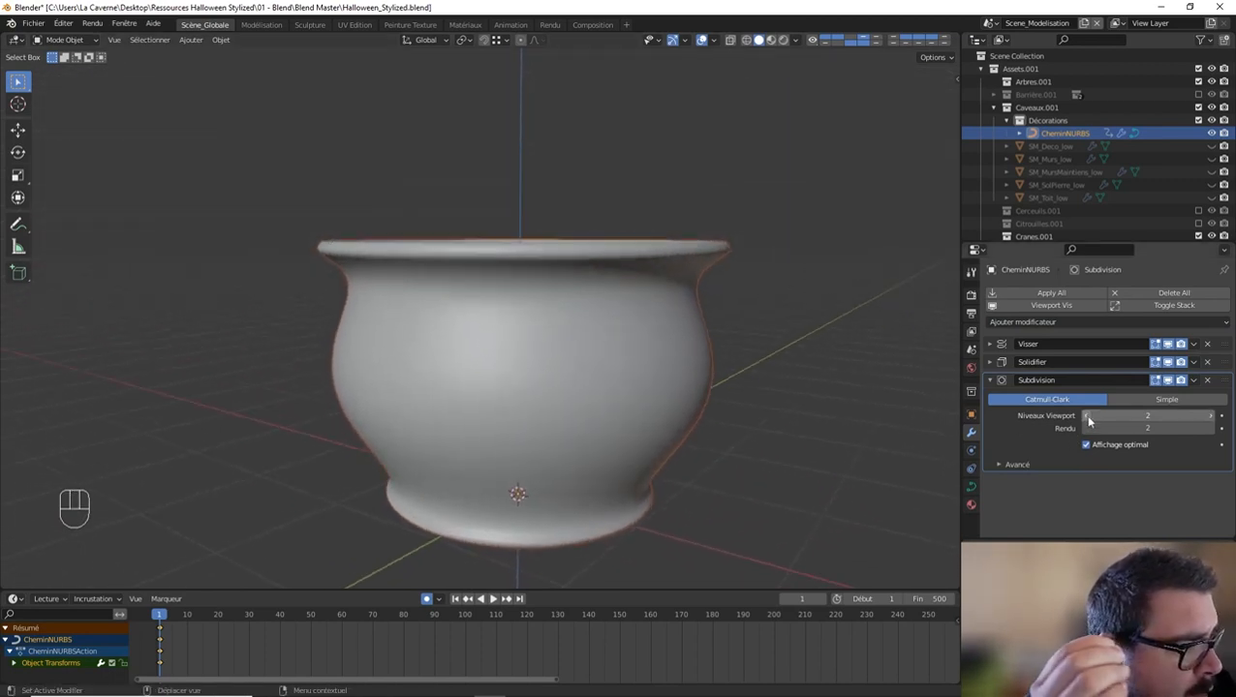
{"action": "left_click", "coordinate": [1086, 416]}
{"action": "middle_click_drag", "start_coordinate": [862, 372], "coordinate": [906, 313]}
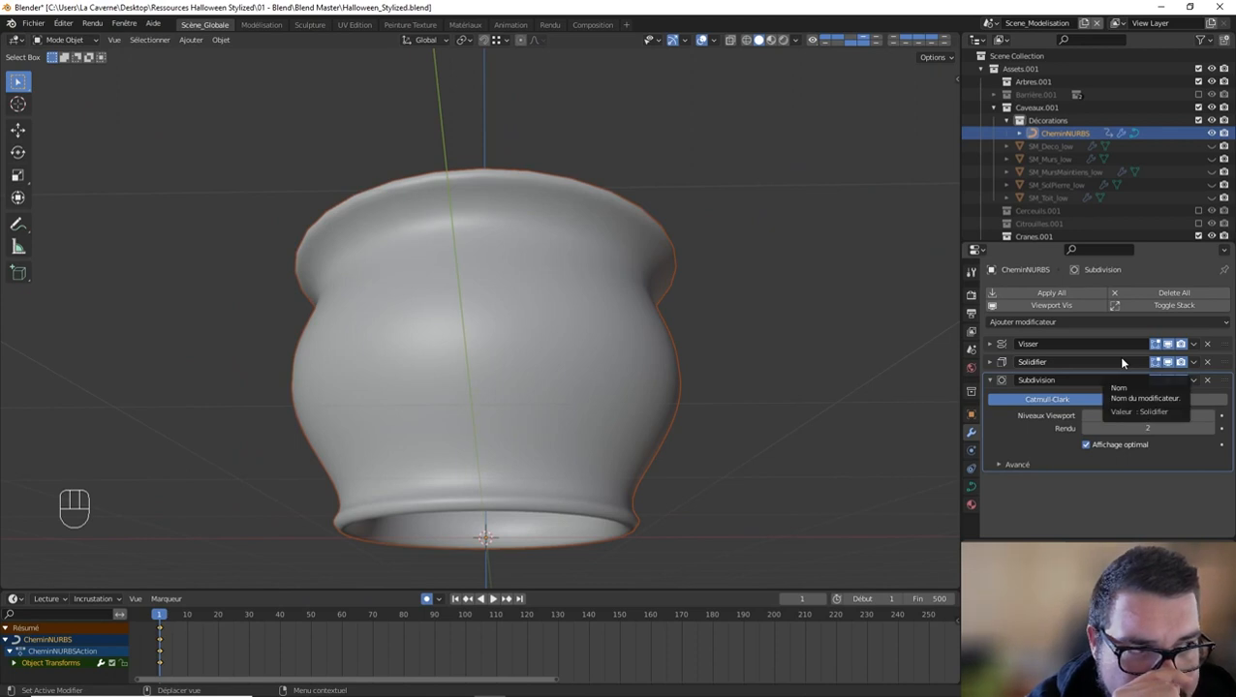
Step: Remove the Solidify and Subdivision modifiers from the path, keeping only the Screw (Visser) modifier
{"action": "left_click", "coordinate": [1218, 367]}
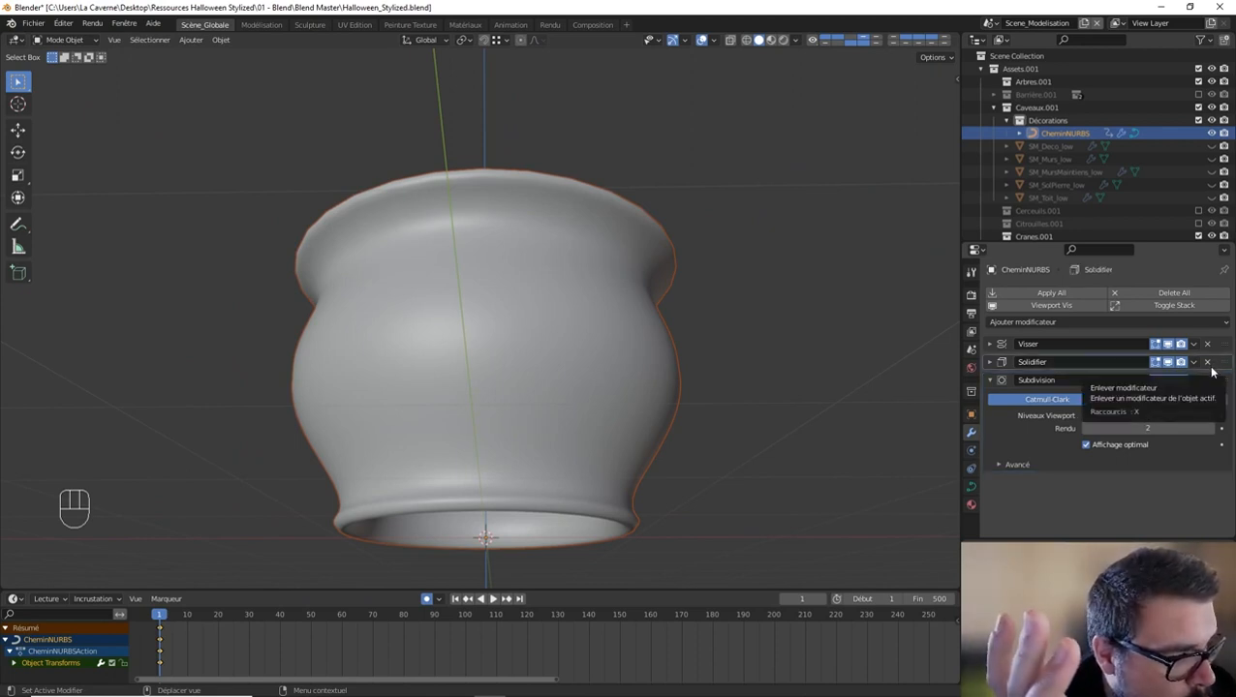
{"action": "left_click", "coordinate": [1207, 363]}
{"action": "left_click", "coordinate": [1207, 362]}
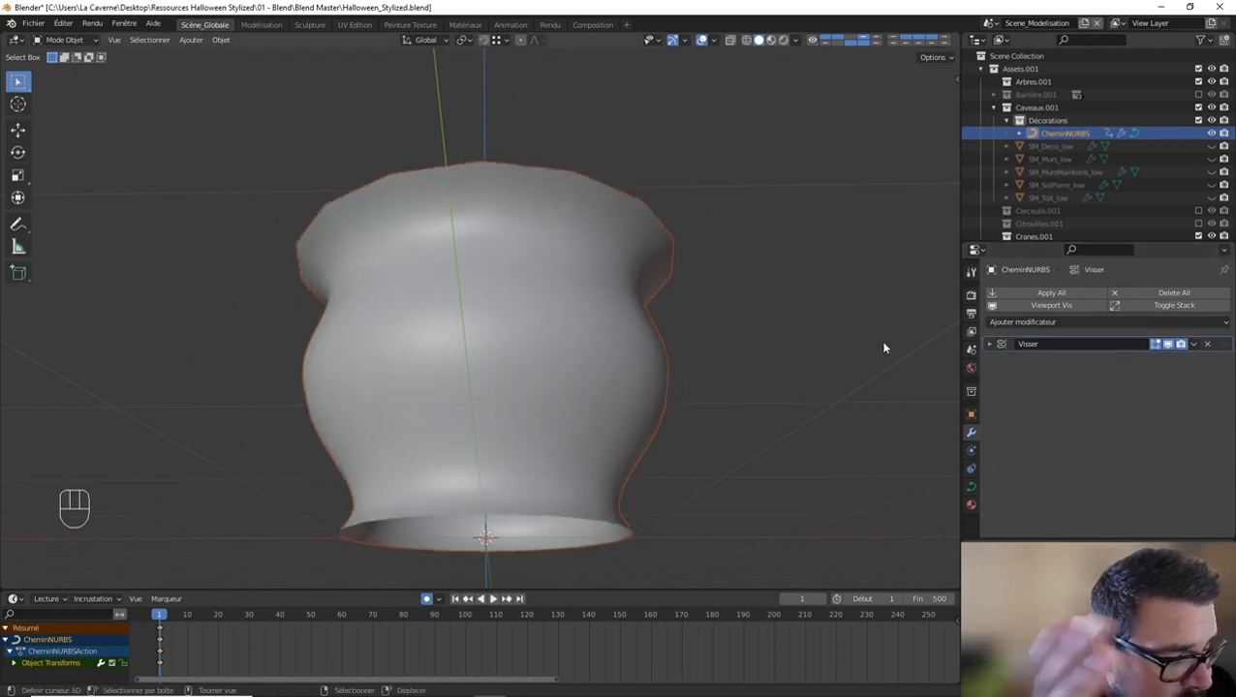
Step: Convert the NURBS path with its Screw (Visser) modifier into a mesh
{"action": "middle_click_drag", "start_coordinate": [882, 348], "coordinate": [650, 379]}
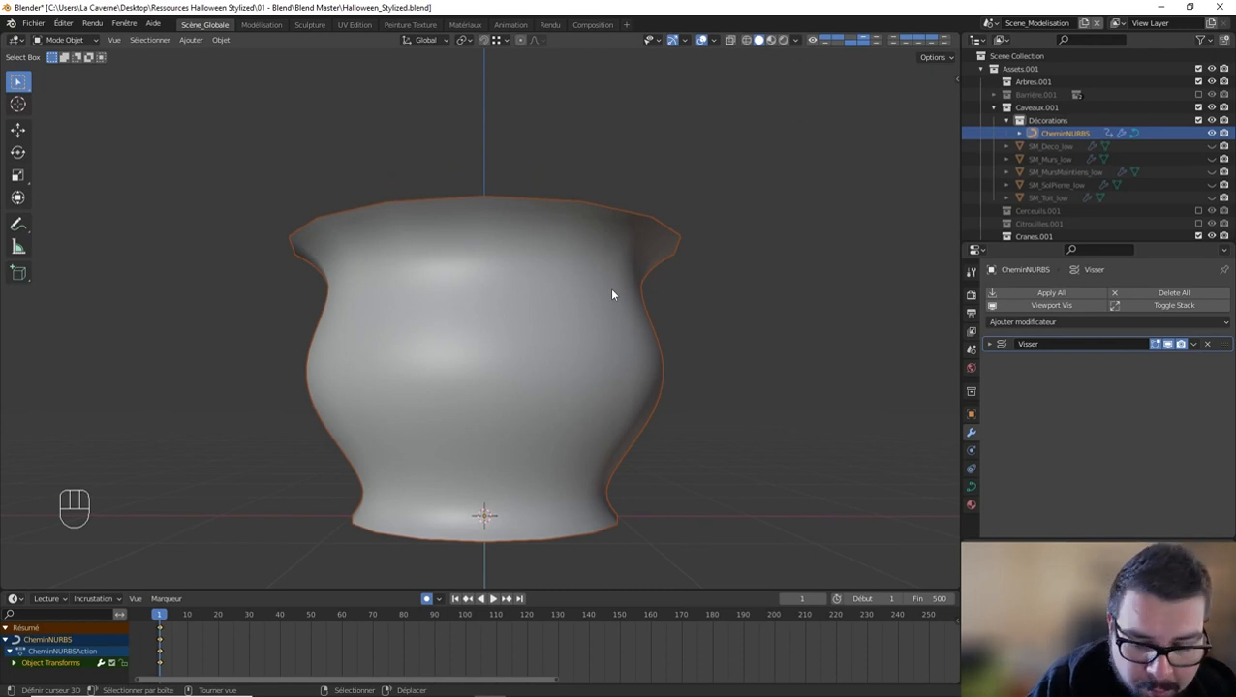
{"action": "key", "text": "alt+c"}
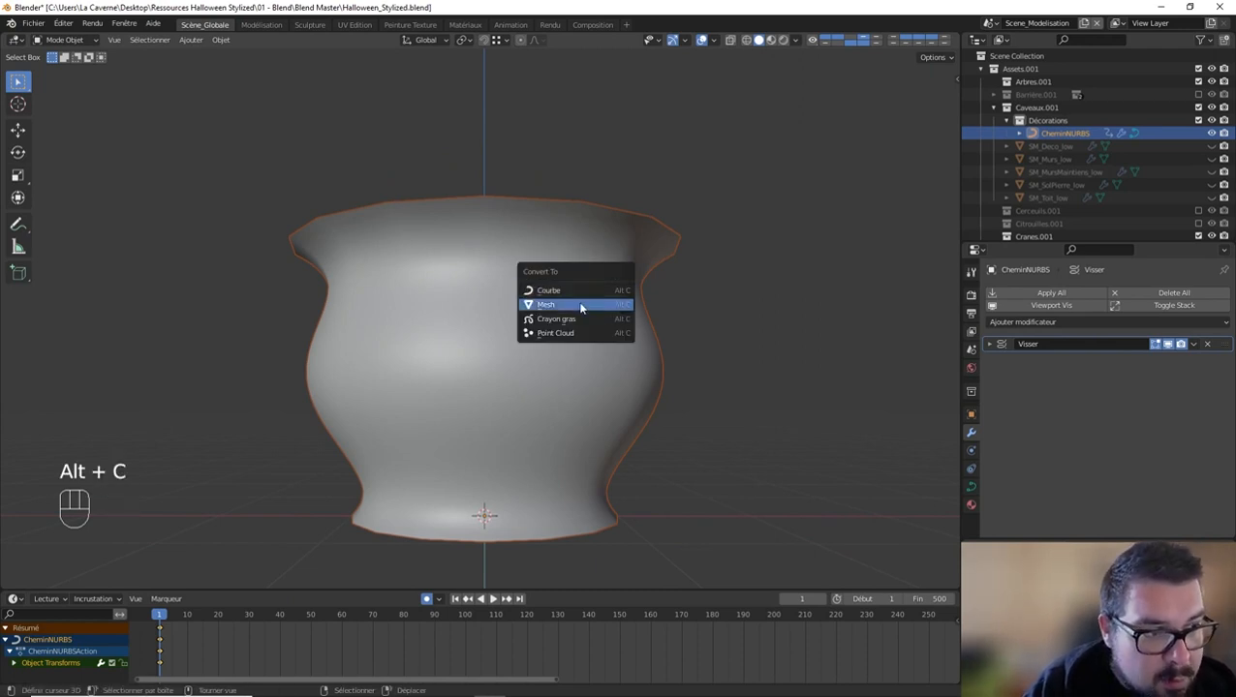
{"action": "left_click", "coordinate": [217, 41]}
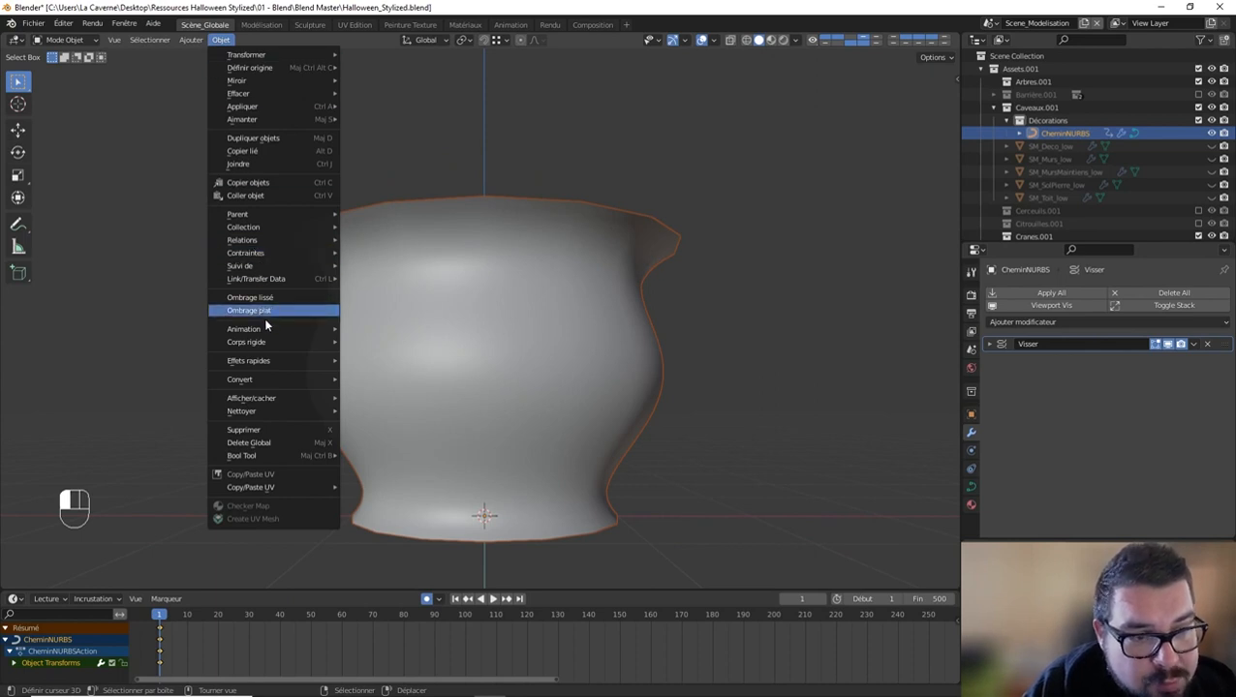
{"action": "mouse_move", "coordinate": [271, 367]}
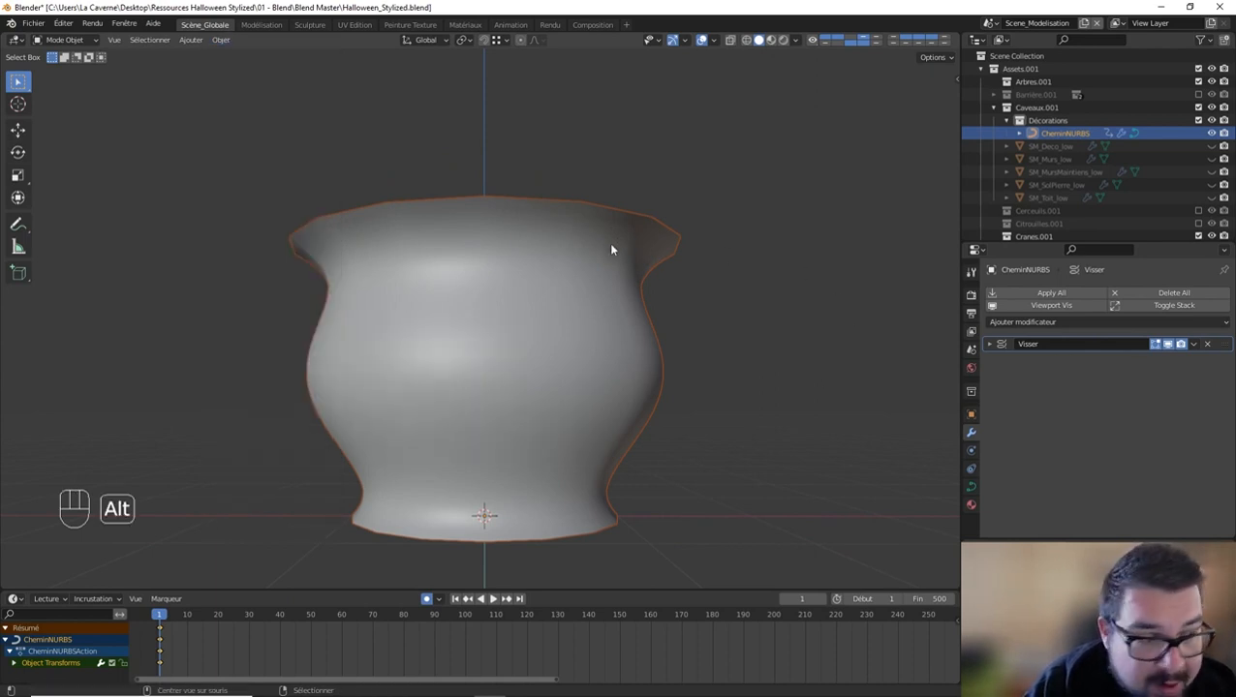
{"action": "key", "text": "alt+c"}
{"action": "left_click", "coordinate": [593, 264]}
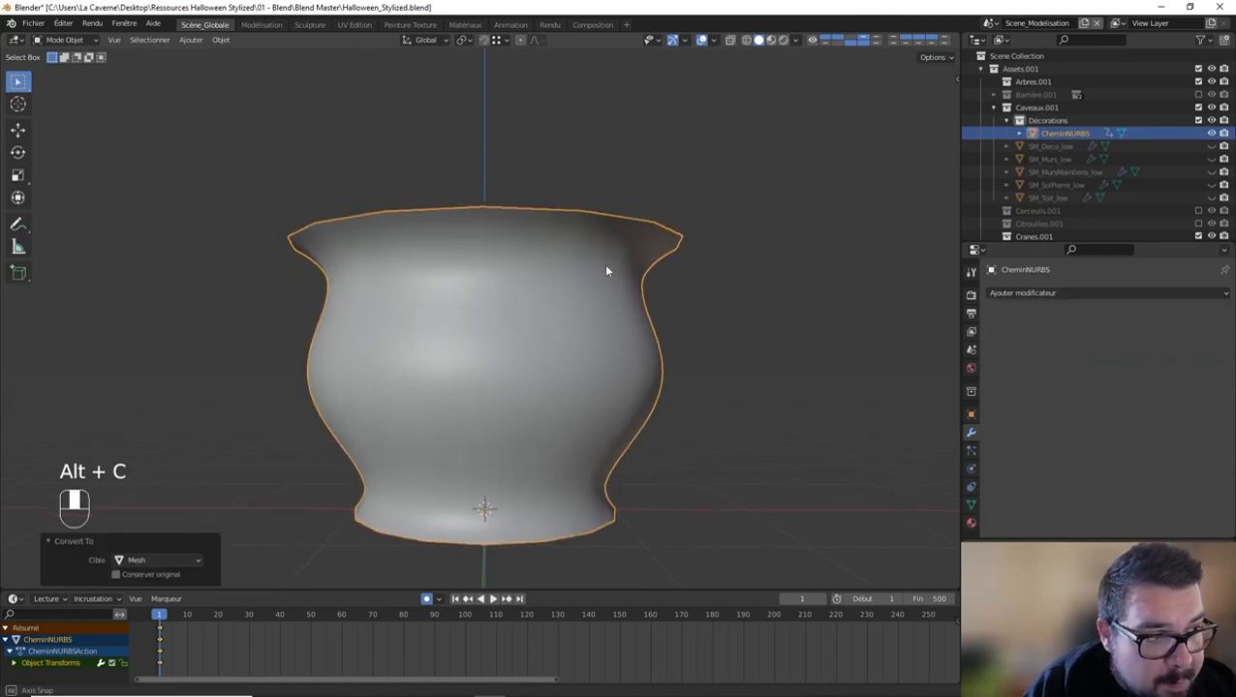
Step: Apply the pot's scale and rotation, and set its origin to geometry
{"action": "key", "text": "q"}
{"action": "left_click", "coordinate": [655, 265]}
{"action": "key", "text": "q"}
{"action": "key", "text": "q"}
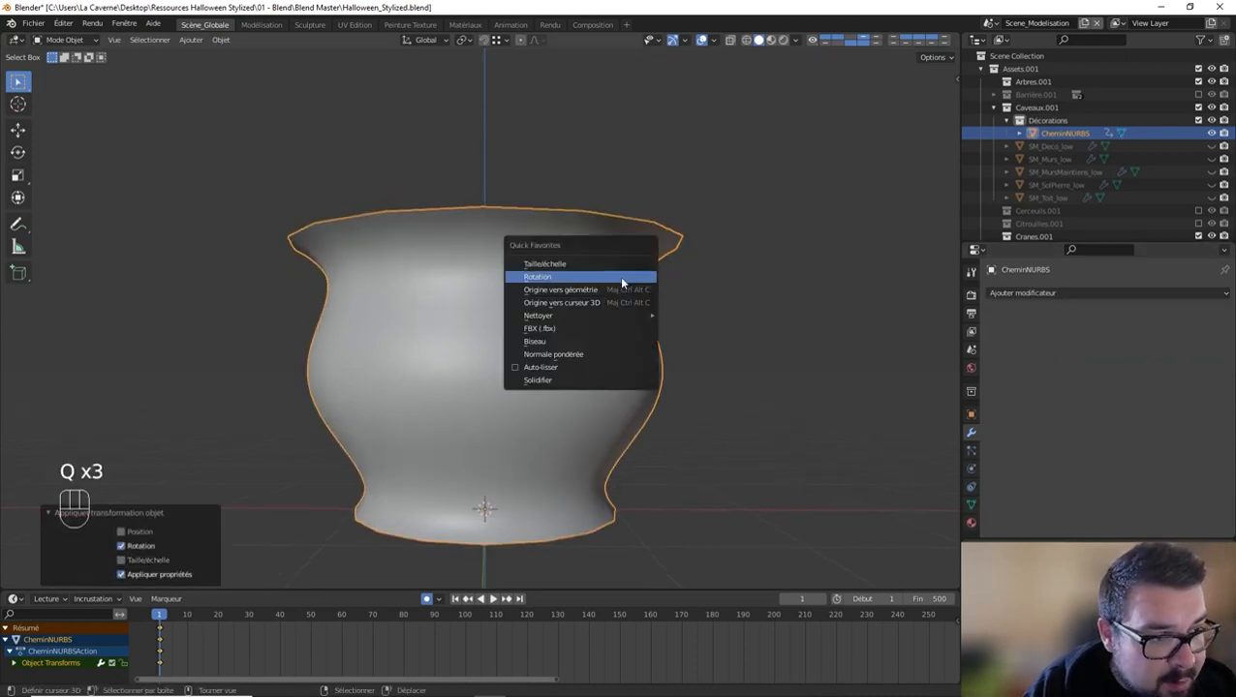
{"action": "left_click", "coordinate": [611, 290]}
Step: Add a Solidify (Solidifier) modifier to the pot mesh with a thickness of 0.1 m
{"action": "left_click", "coordinate": [1043, 295]}
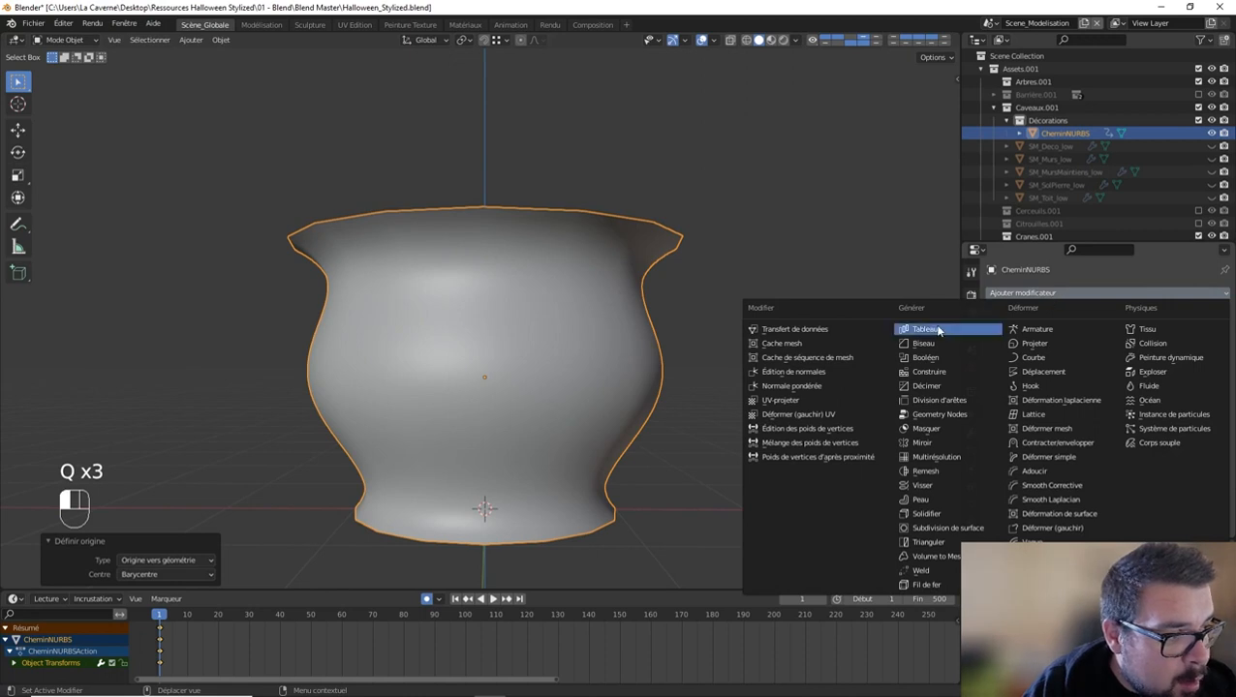
{"action": "left_click", "coordinate": [927, 513]}
{"action": "middle_click_drag", "start_coordinate": [733, 243], "coordinate": [765, 261]}
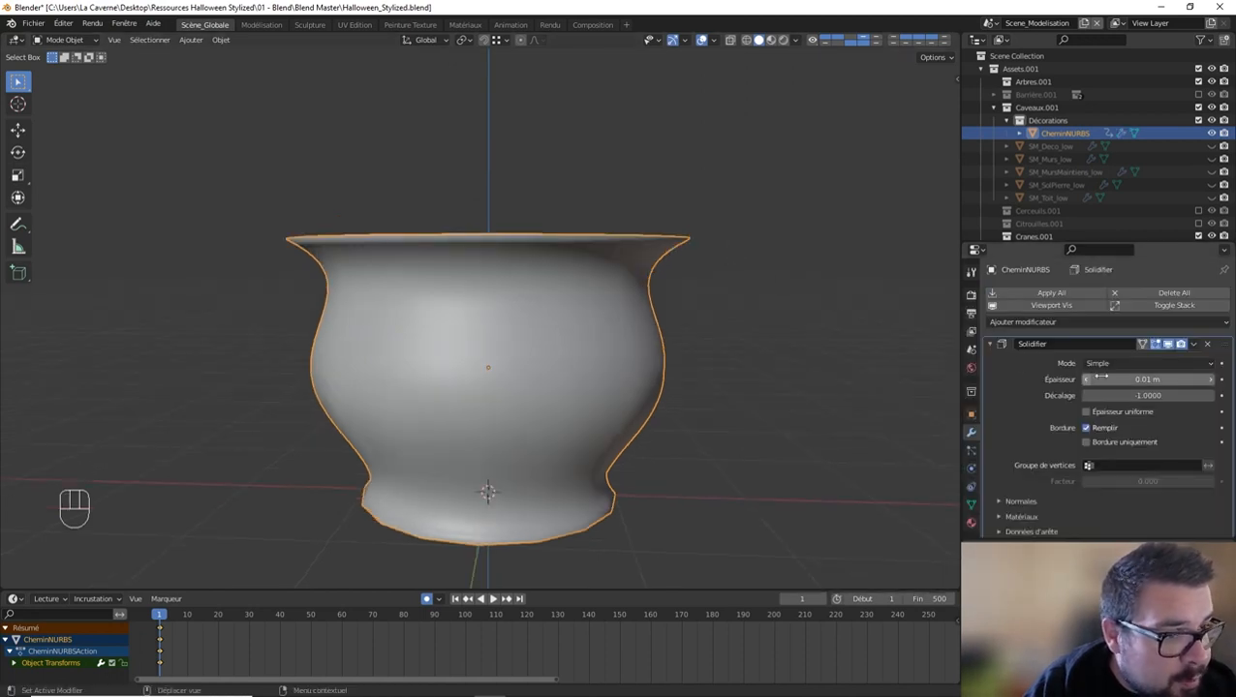
{"action": "left_click", "coordinate": [1142, 380]}
{"action": "type", "text": "0.1"}
{"action": "key", "text": "Return"}
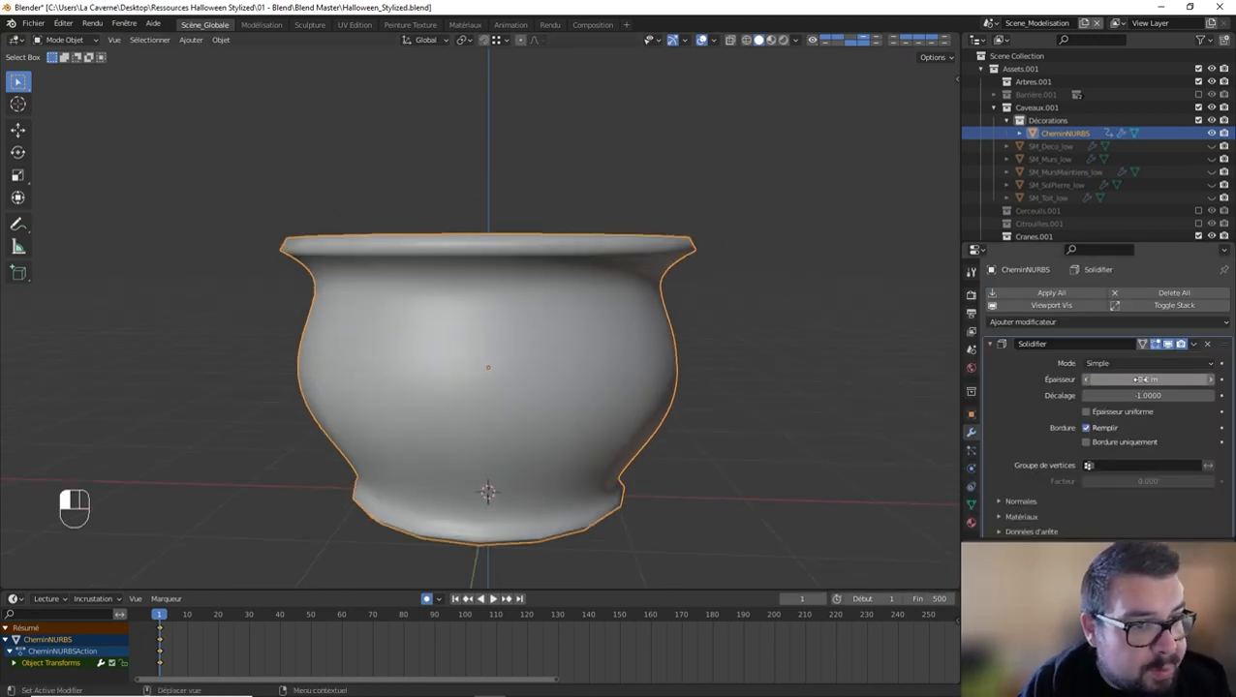
Step: In Edit Mode, extrude the pot's bottom edge loop inward by scaling it to about 0.876 in X and Y
{"action": "middle_click_drag", "start_coordinate": [798, 385], "coordinate": [456, 386]}
{"action": "key", "text": "Tab"}
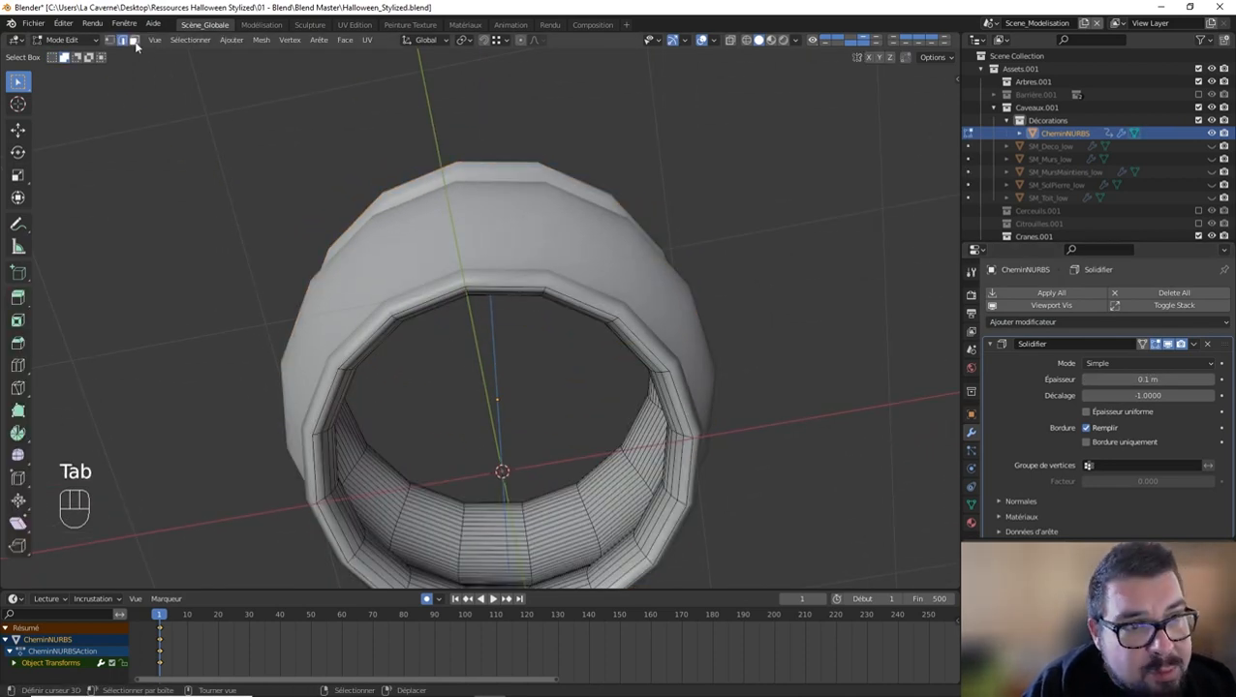
{"action": "left_click", "coordinate": [327, 376], "text": "alt+shift"}
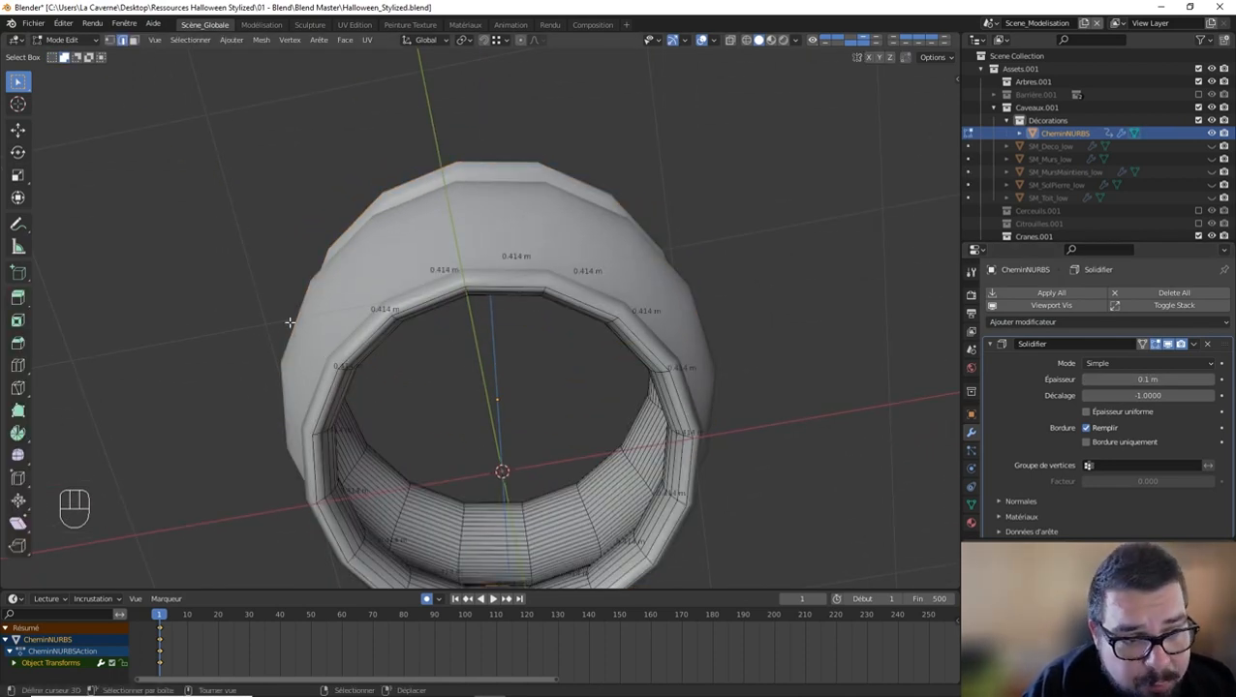
{"action": "right_click", "coordinate": [327, 392]}
{"action": "right_click", "coordinate": [329, 392], "text": "alt+shift"}
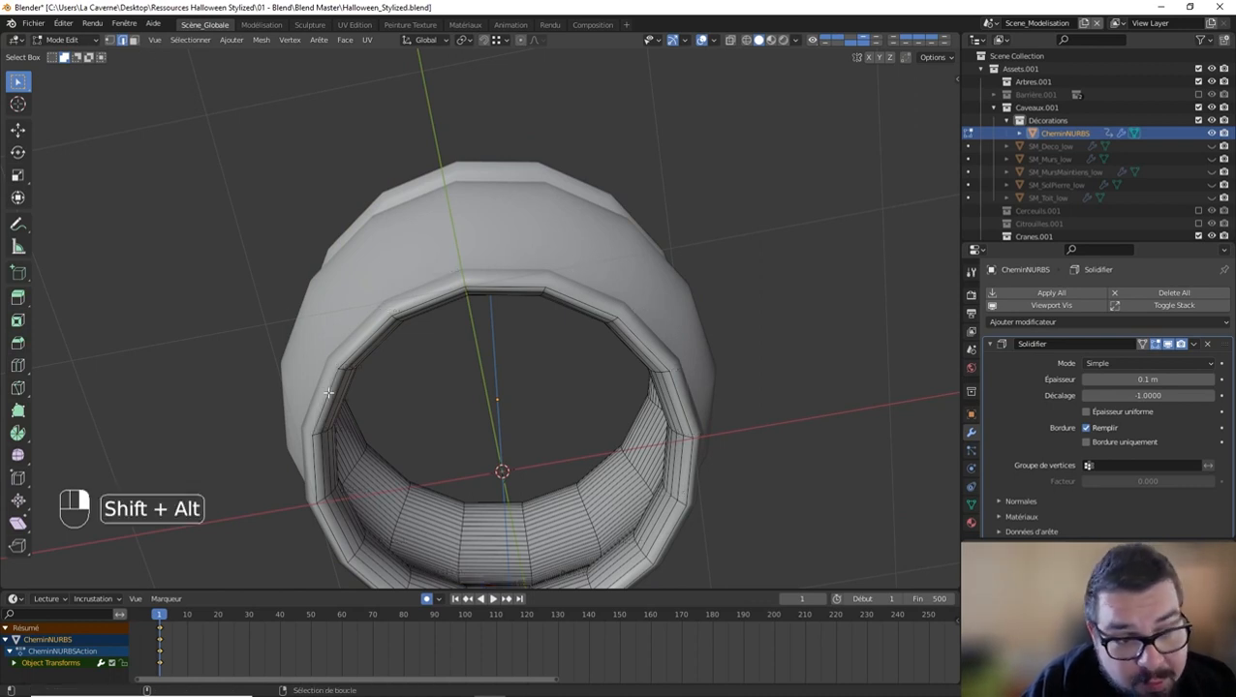
{"action": "key", "text": "q"}
{"action": "left_click", "coordinate": [354, 391]}
{"action": "key", "text": "e"}
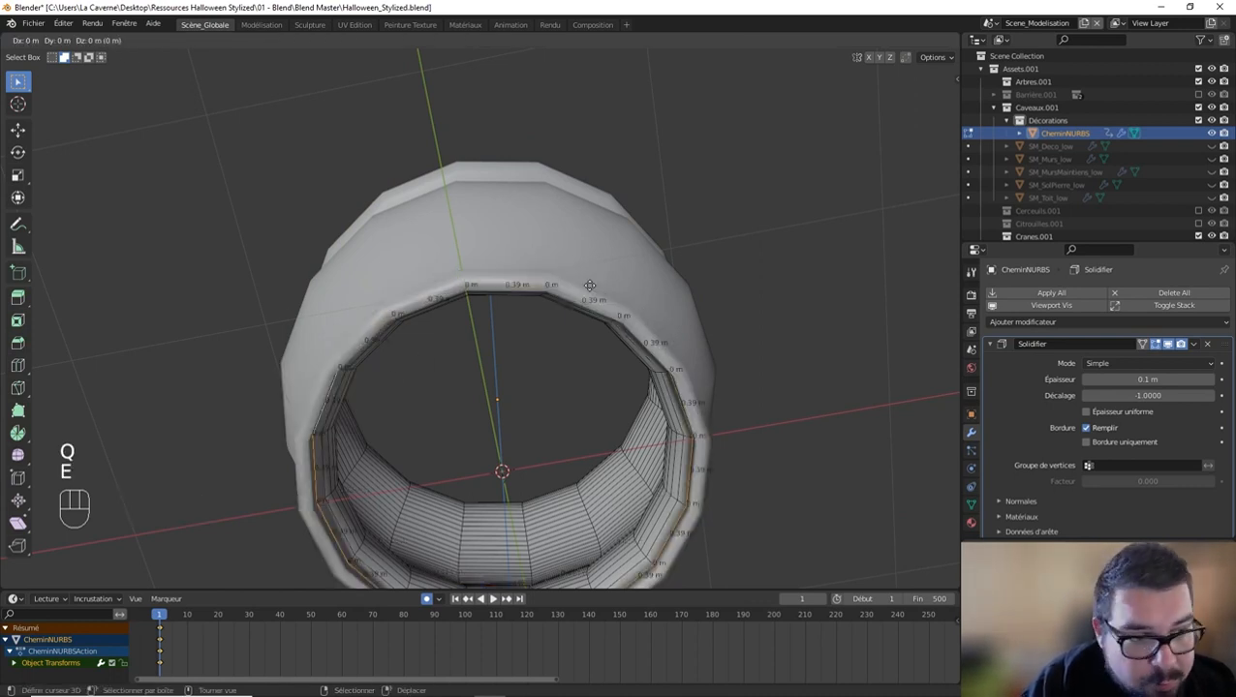
{"action": "key", "text": "s"}
{"action": "key", "text": "shift+z"}
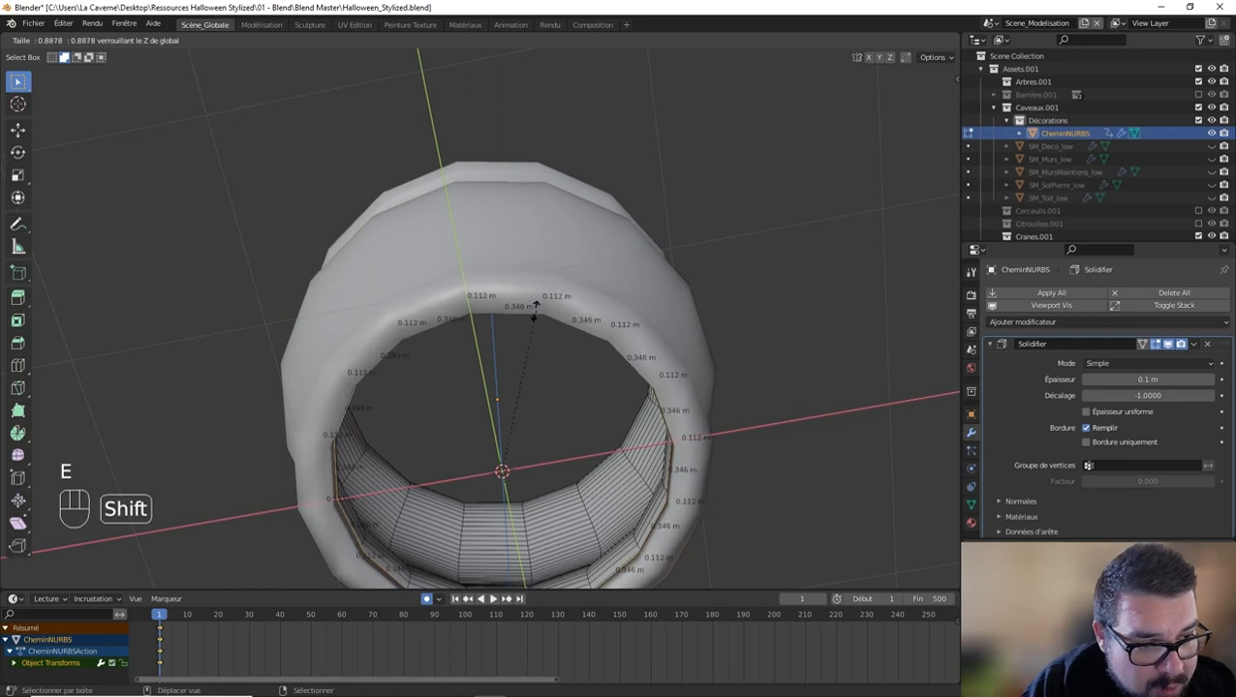
{"action": "left_click", "coordinate": [502, 326]}
Step: Close the opening in the pot's base with a Grid Fill (Remplir par grille) and check it from above
{"action": "key", "text": "w"}
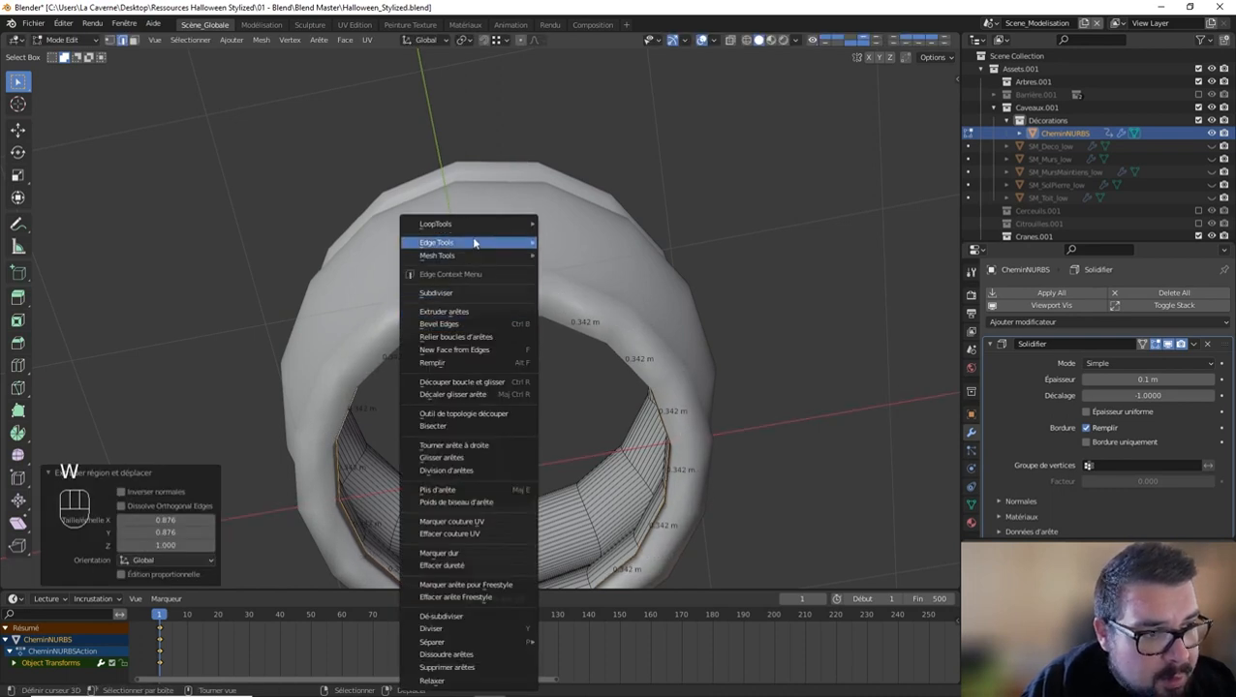
{"action": "left_click", "coordinate": [484, 557]}
{"action": "key", "text": "q"}
{"action": "left_click", "coordinate": [414, 315]}
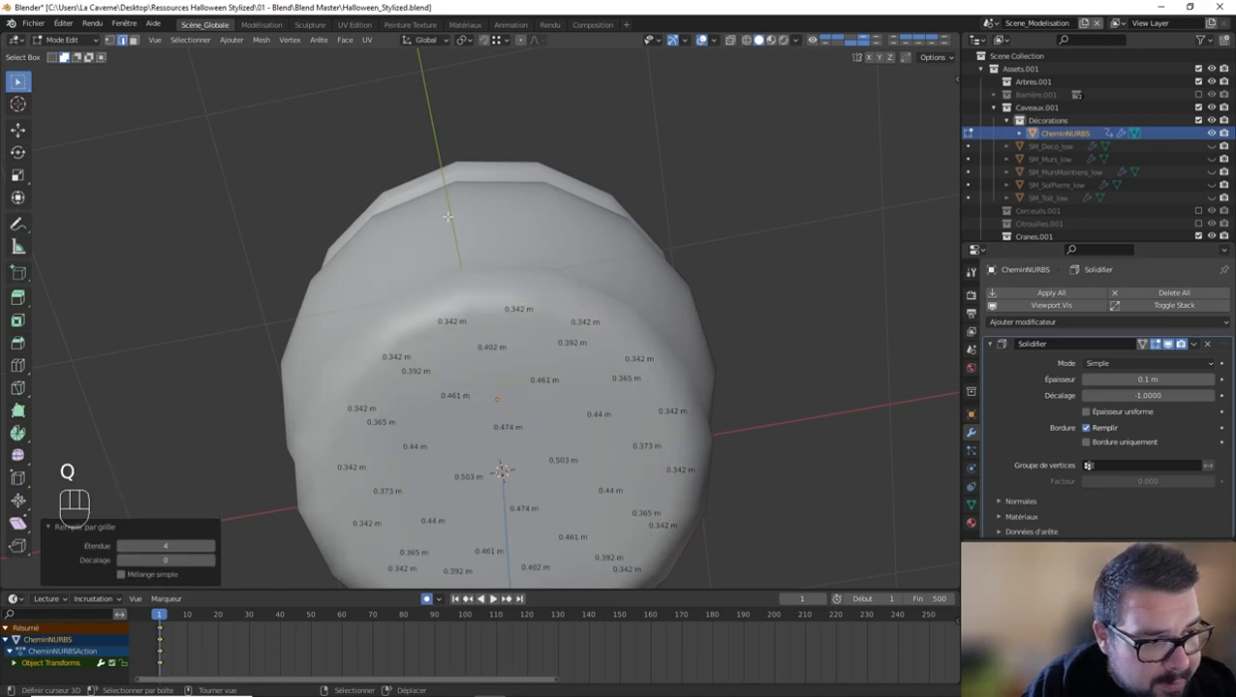
{"action": "middle_click_drag", "start_coordinate": [448, 217], "coordinate": [466, 361]}
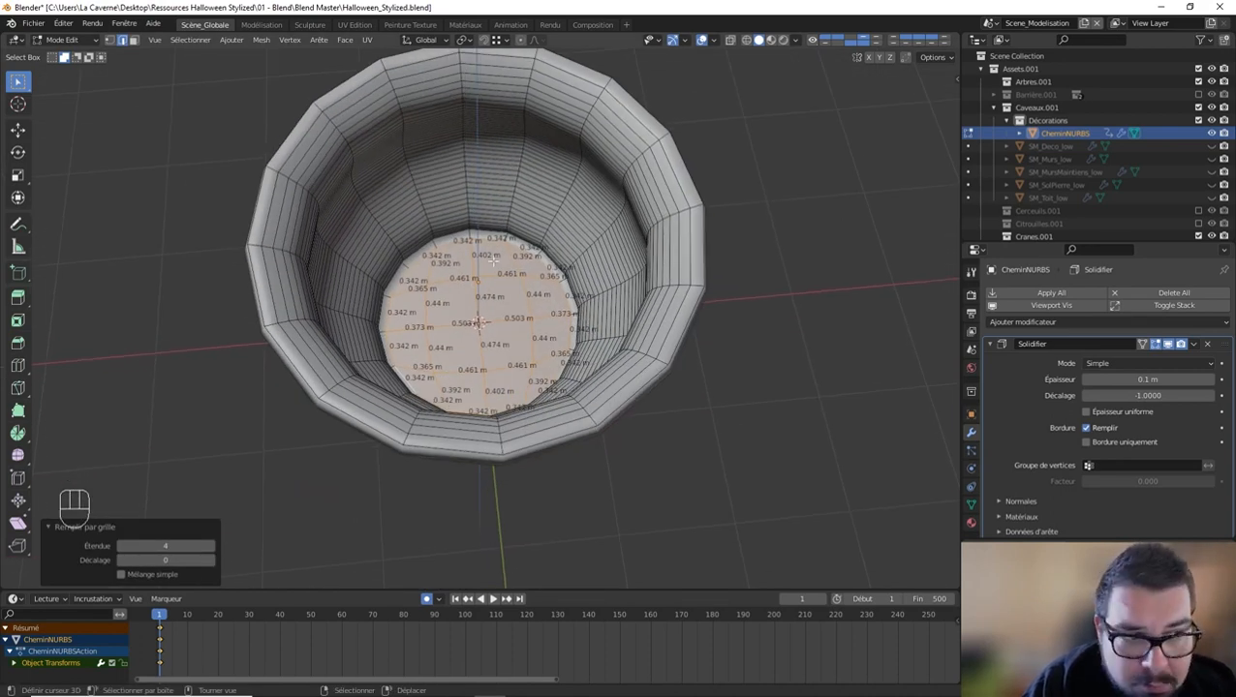
Step: Return to Object Mode, reapply the pot's scale and rotation, and recentre its origin on the geometry
{"action": "key", "text": "Tab"}
{"action": "key", "text": "q"}
{"action": "left_click", "coordinate": [461, 266]}
{"action": "key", "text": "q"}
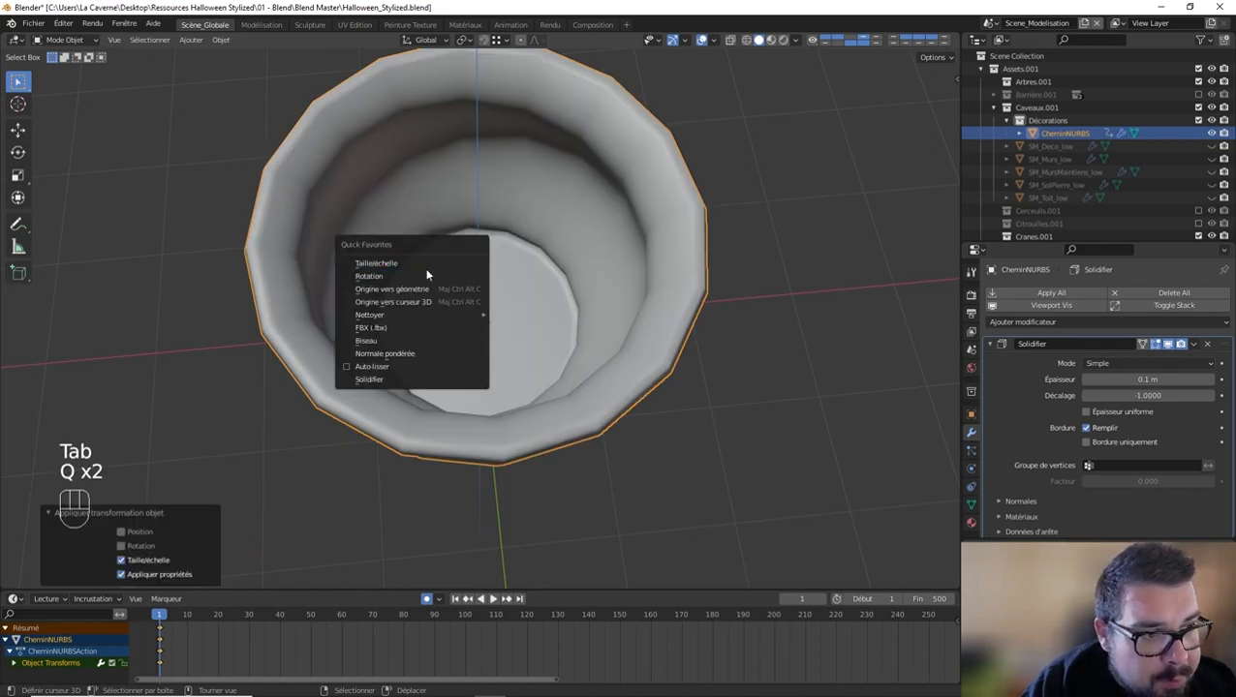
{"action": "key", "text": "q"}
{"action": "left_click", "coordinate": [413, 279]}
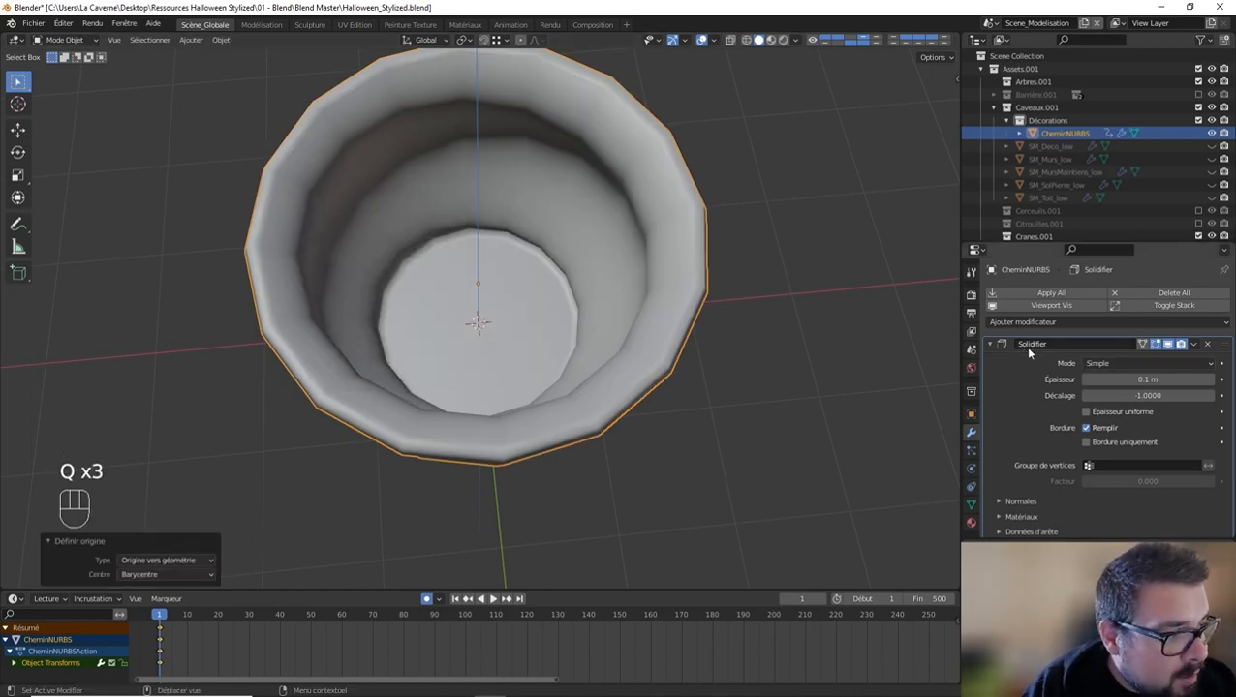
Step: Enable even thickness (Épaisseur uniforme) on the Solidify modifier and add a Subdivision Surface modifier after it
{"action": "left_click", "coordinate": [1086, 413]}
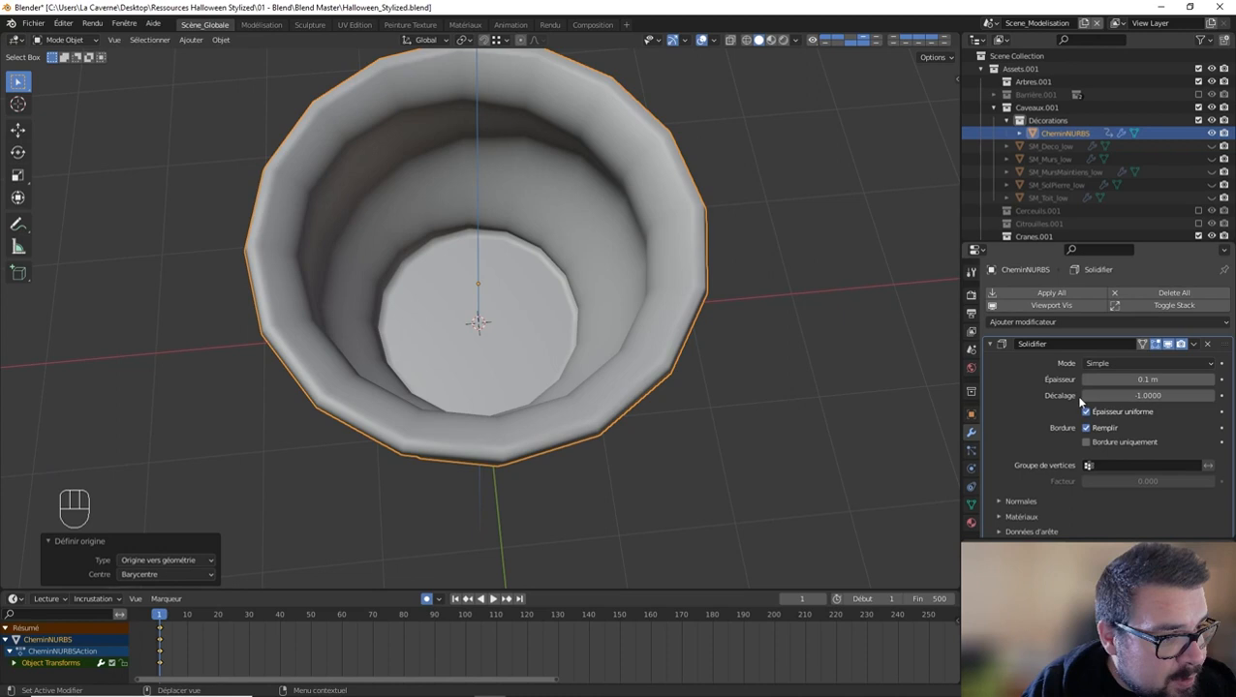
{"action": "left_click", "coordinate": [989, 344]}
{"action": "left_click", "coordinate": [1023, 322]}
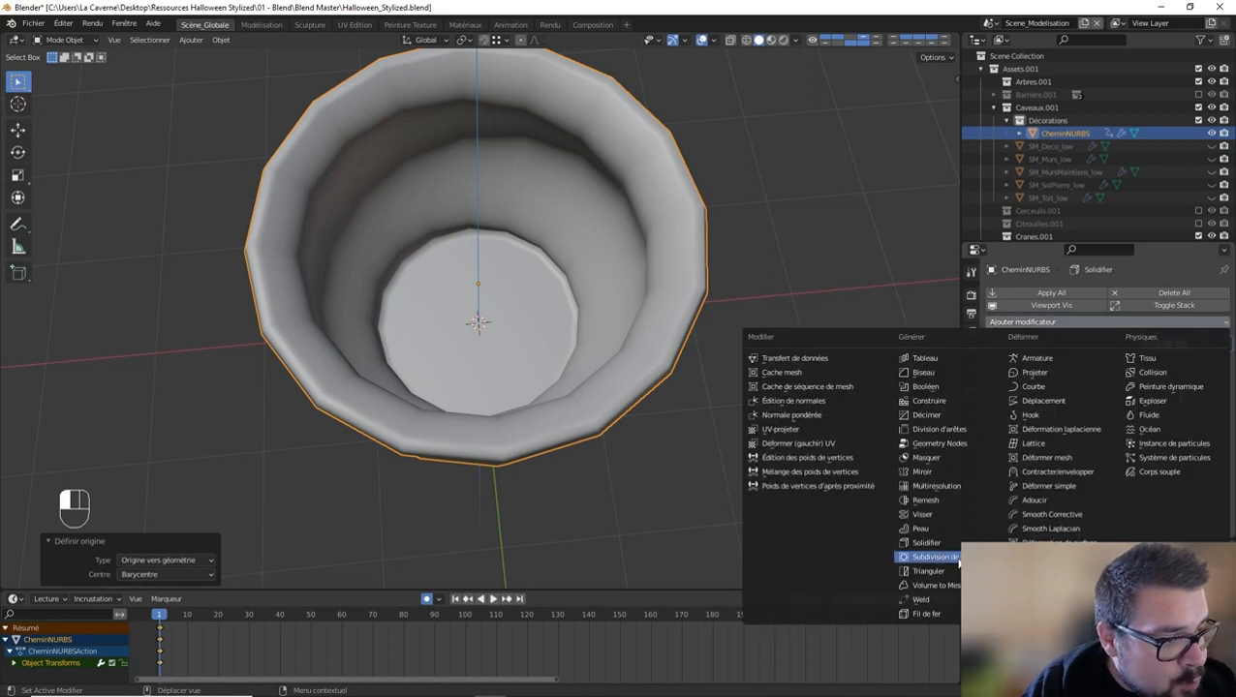
{"action": "left_click", "coordinate": [931, 557]}
{"action": "middle_click_drag", "start_coordinate": [862, 387], "coordinate": [844, 265]}
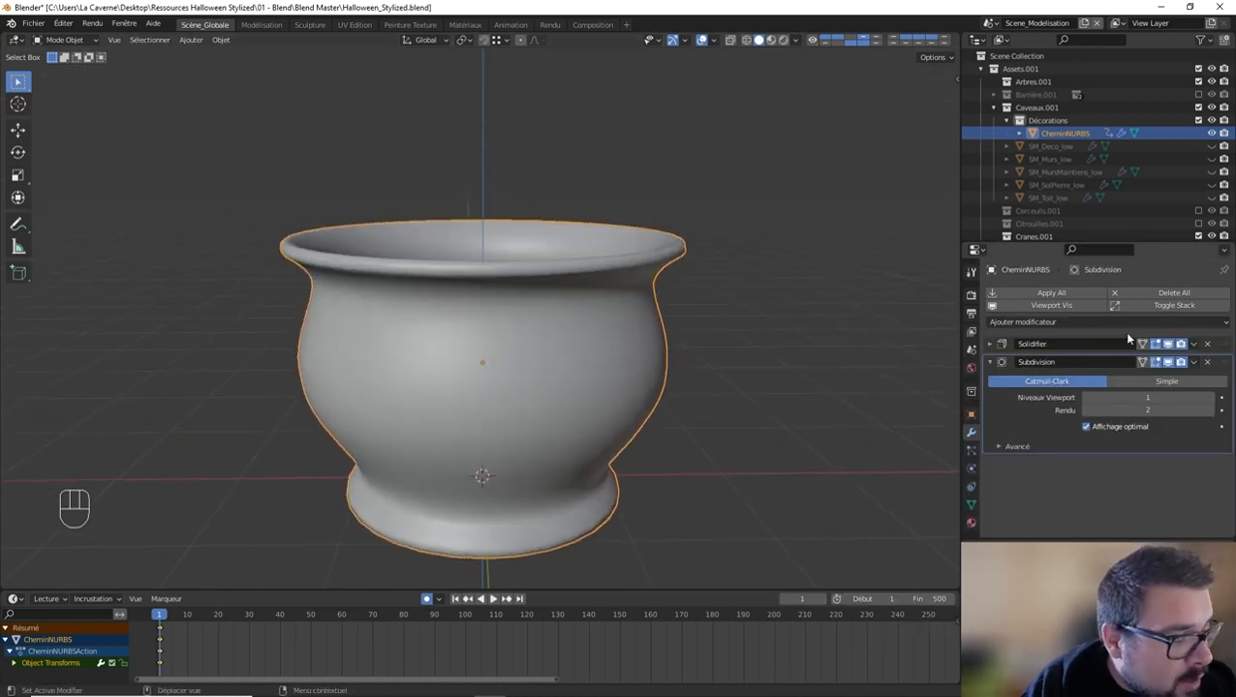
{"action": "mouse_move", "coordinate": [800, 327]}
{"action": "middle_mouse_down"}
{"action": "mouse_move", "coordinate": [738, 192]}
{"action": "mouse_move", "coordinate": [738, 263]}
{"action": "mouse_move", "coordinate": [799, 345]}
{"action": "middle_mouse_up"}
{"action": "left_click", "coordinate": [990, 361]}
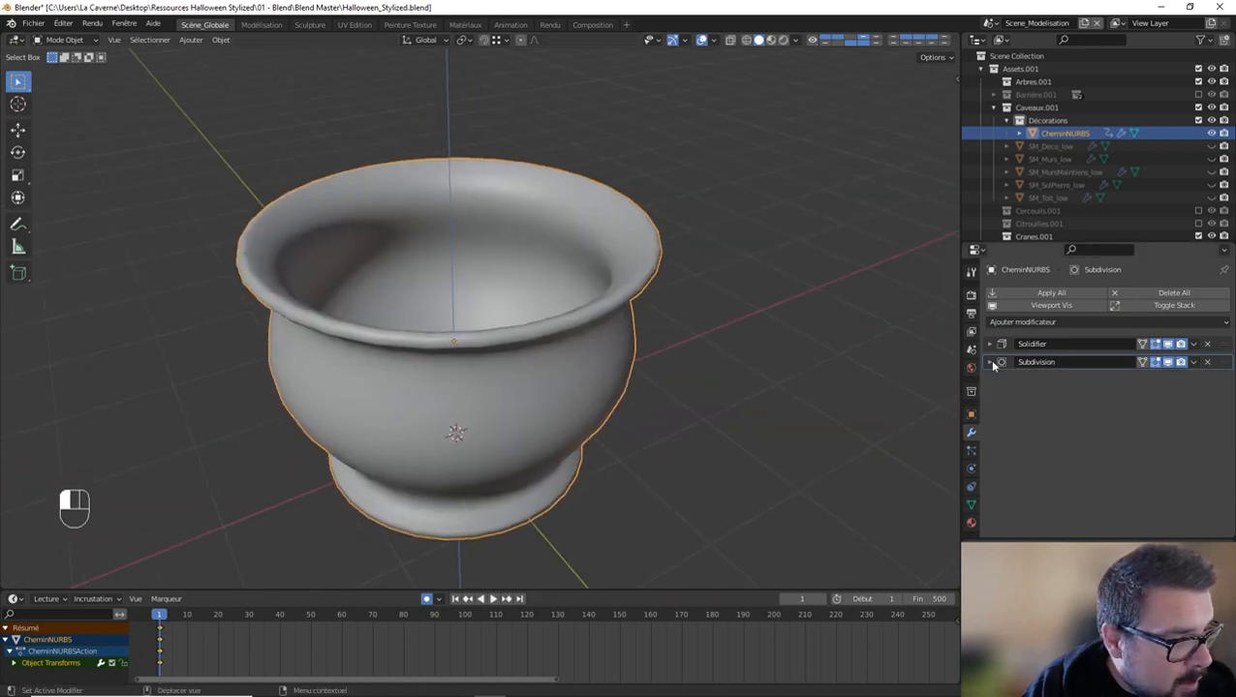
Step: Apply the Solidify modifier, inspect the pot's mesh in Edit Mode and remove the Subdivision modifier
{"action": "left_click", "coordinate": [1222, 346]}
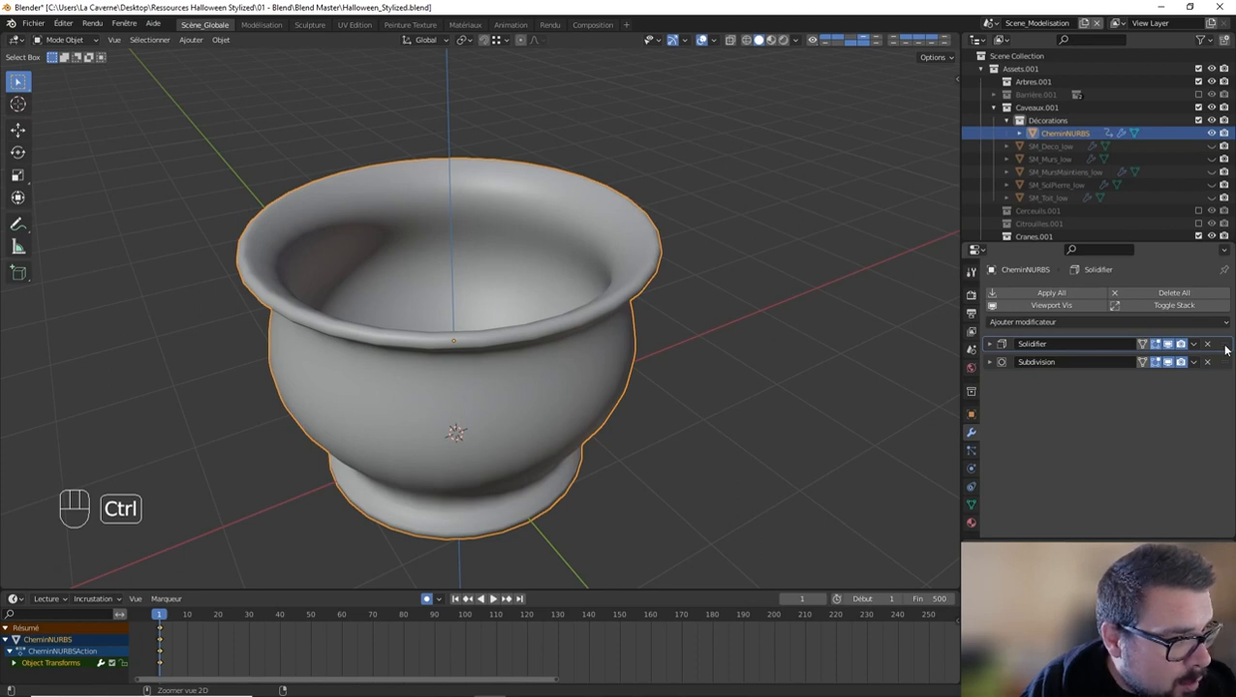
{"action": "key", "text": "ctrl+a"}
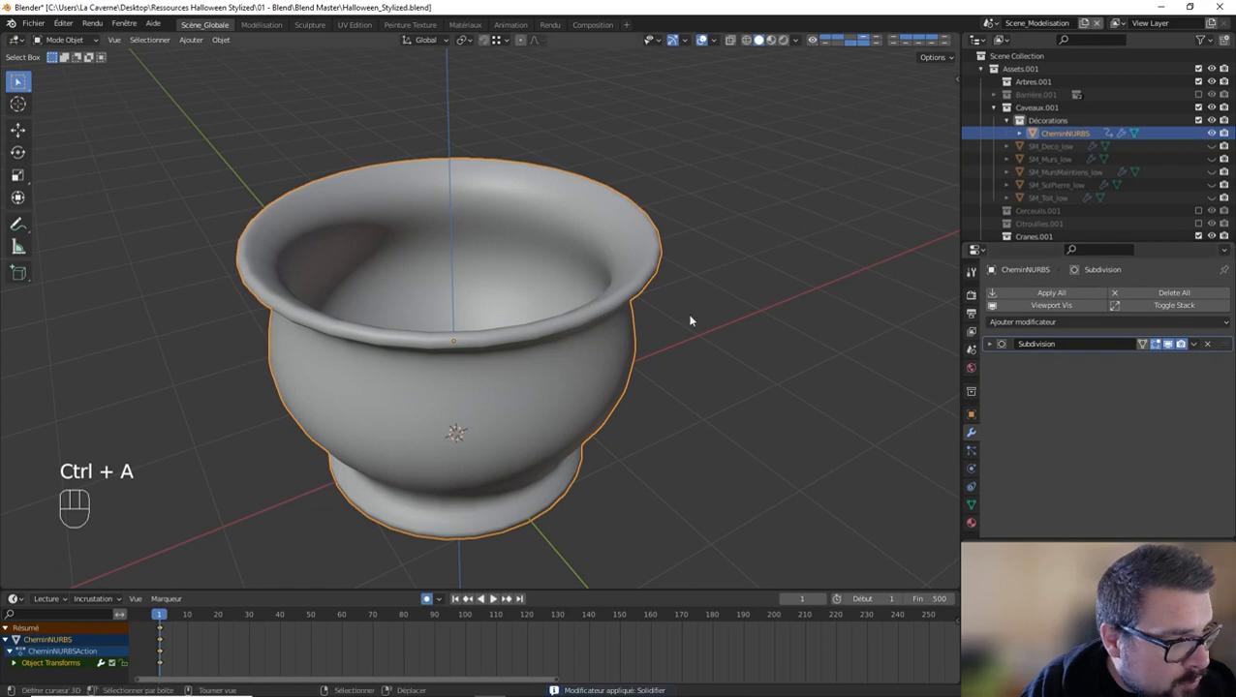
{"action": "key", "text": "Tab"}
{"action": "middle_click_drag", "start_coordinate": [585, 297], "coordinate": [656, 253]}
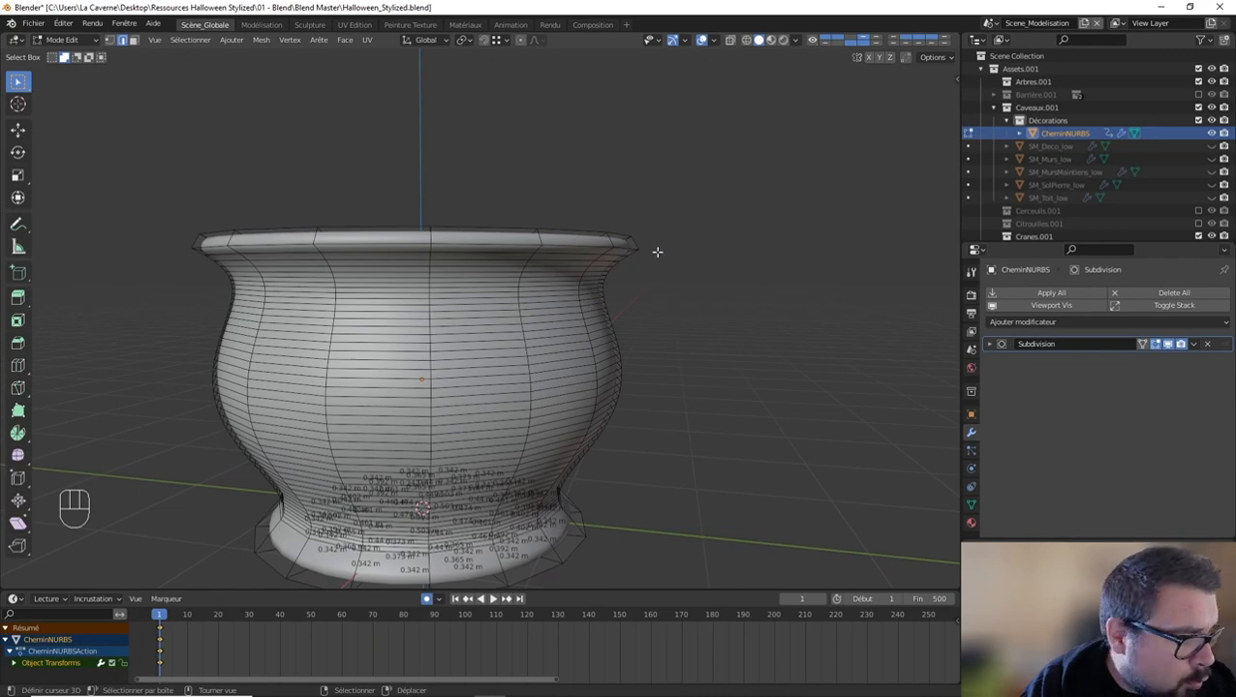
{"action": "mouse_move", "coordinate": [654, 251]}
{"action": "middle_mouse_down"}
{"action": "mouse_move", "coordinate": [681, 214]}
{"action": "mouse_move", "coordinate": [662, 232]}
{"action": "middle_mouse_up"}
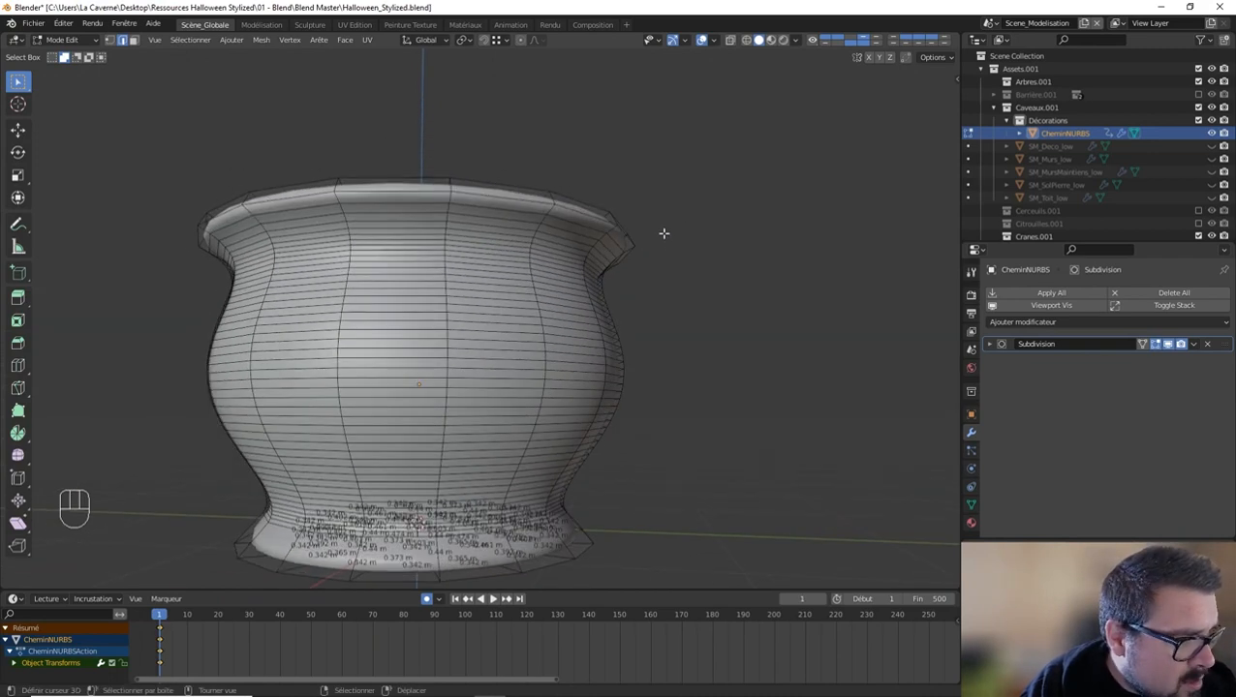
{"action": "middle_click_drag", "start_coordinate": [524, 231], "coordinate": [425, 149], "text": "shift"}
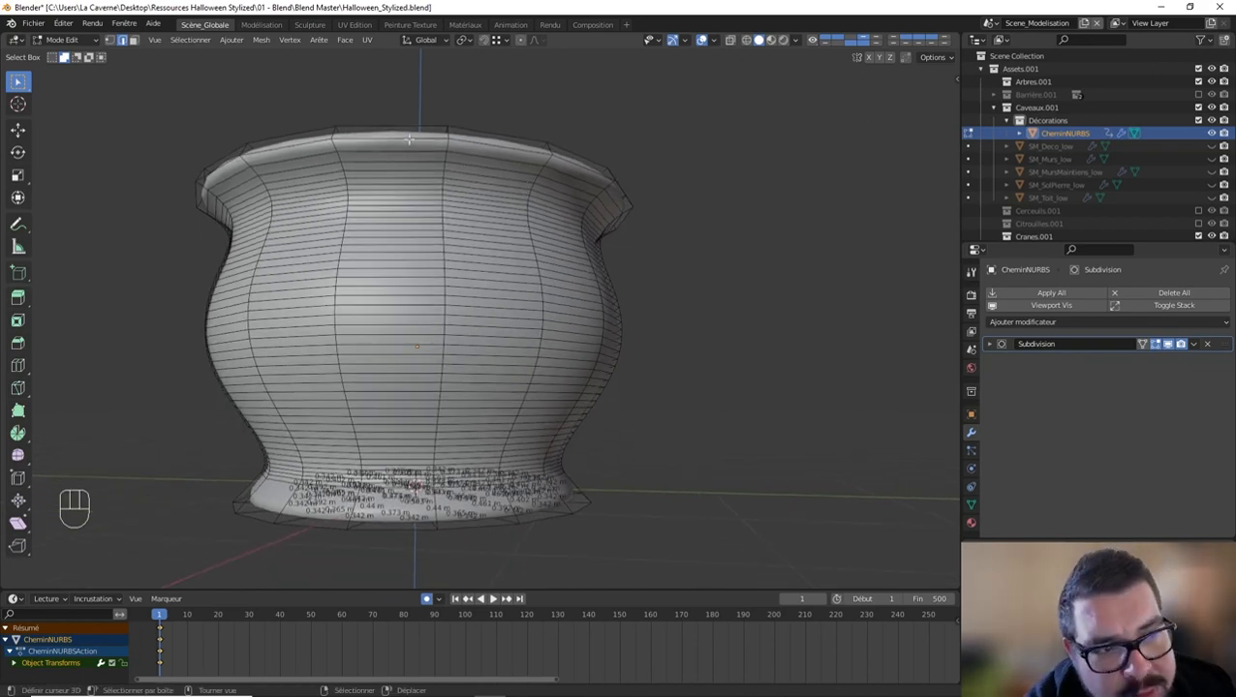
{"action": "middle_click_drag", "start_coordinate": [418, 265], "coordinate": [420, 318]}
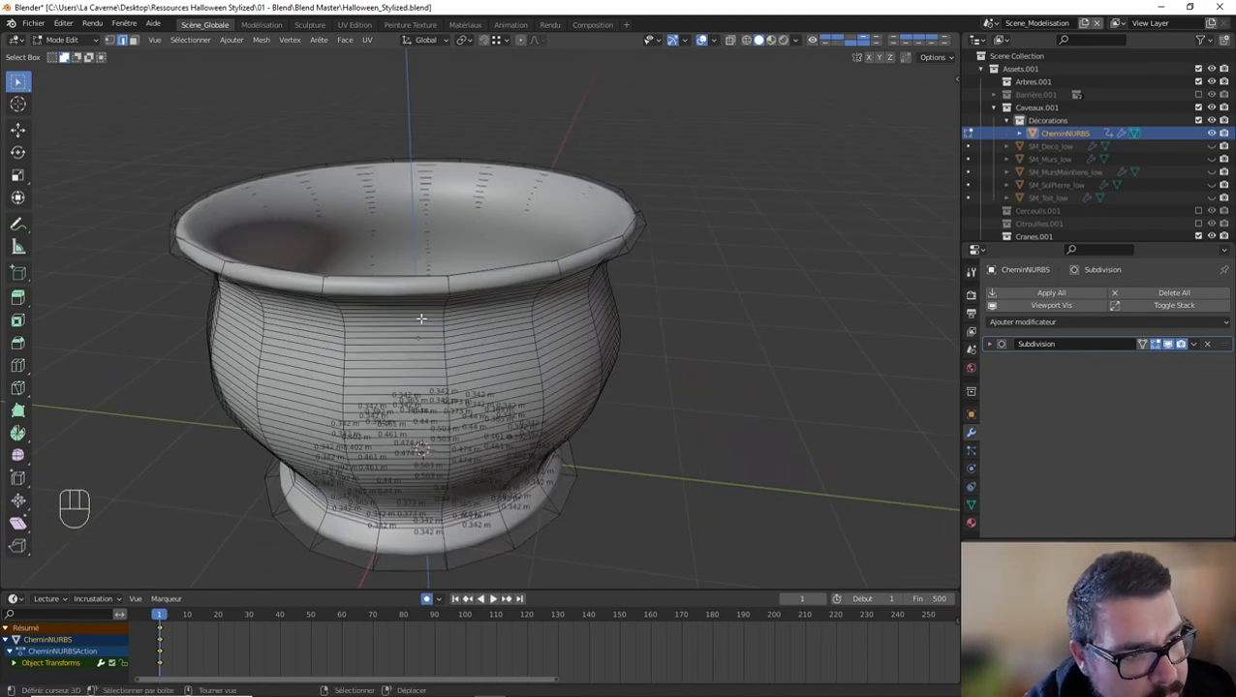
{"action": "left_click", "coordinate": [1209, 345]}
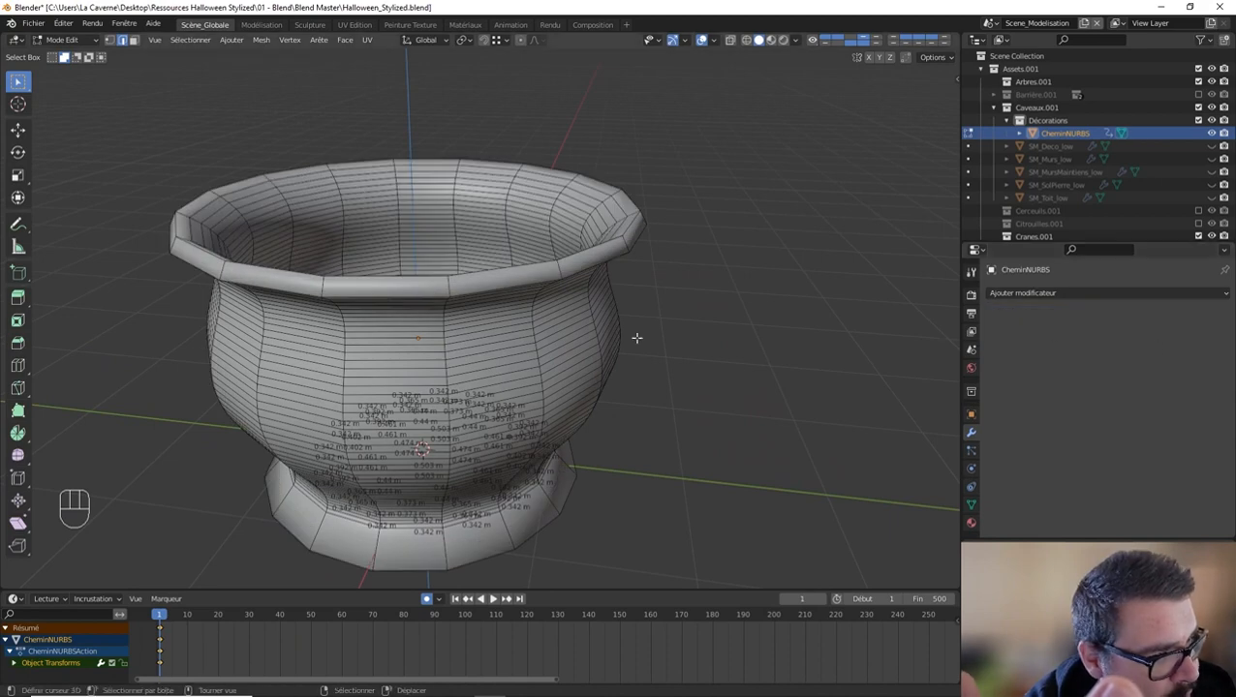
Step: Select every other horizontal edge loop on the pot's outer wall, from below the rim to the base, and dissolve the edges
{"action": "middle_click_drag", "start_coordinate": [529, 306], "coordinate": [531, 240]}
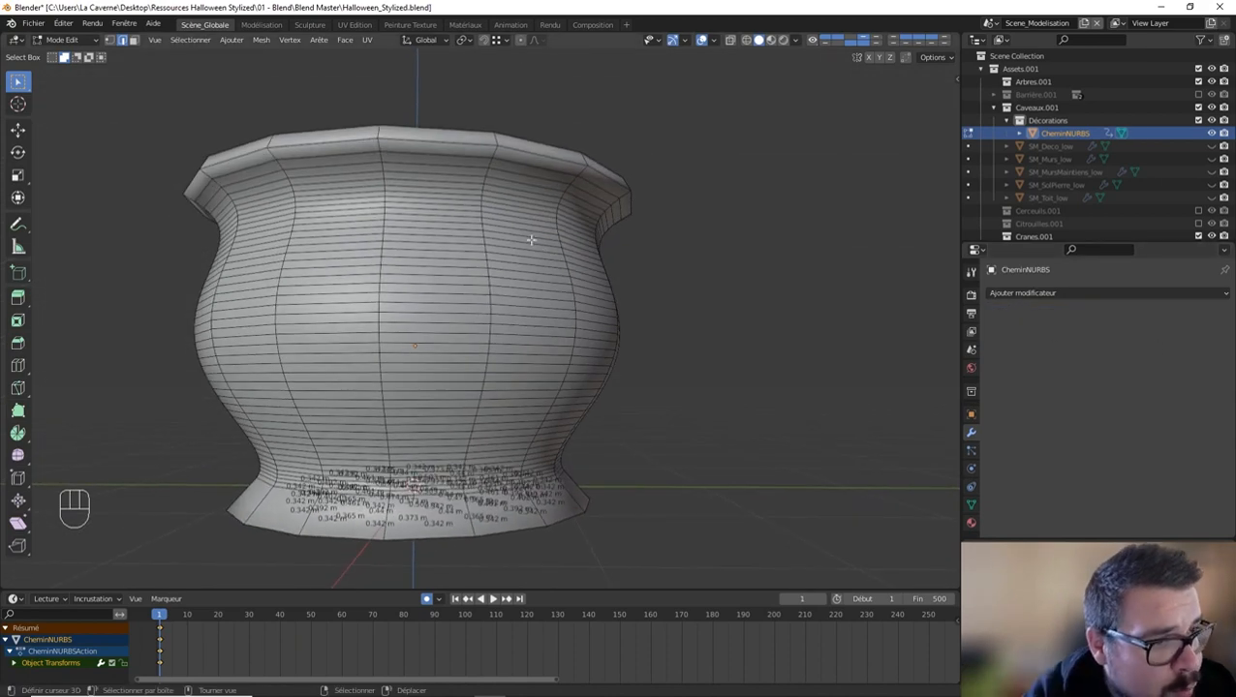
{"action": "left_click", "coordinate": [420, 163]}
{"action": "left_click", "coordinate": [421, 164], "text": "alt+shift"}
{"action": "left_click", "coordinate": [421, 164], "text": "alt+shift"}
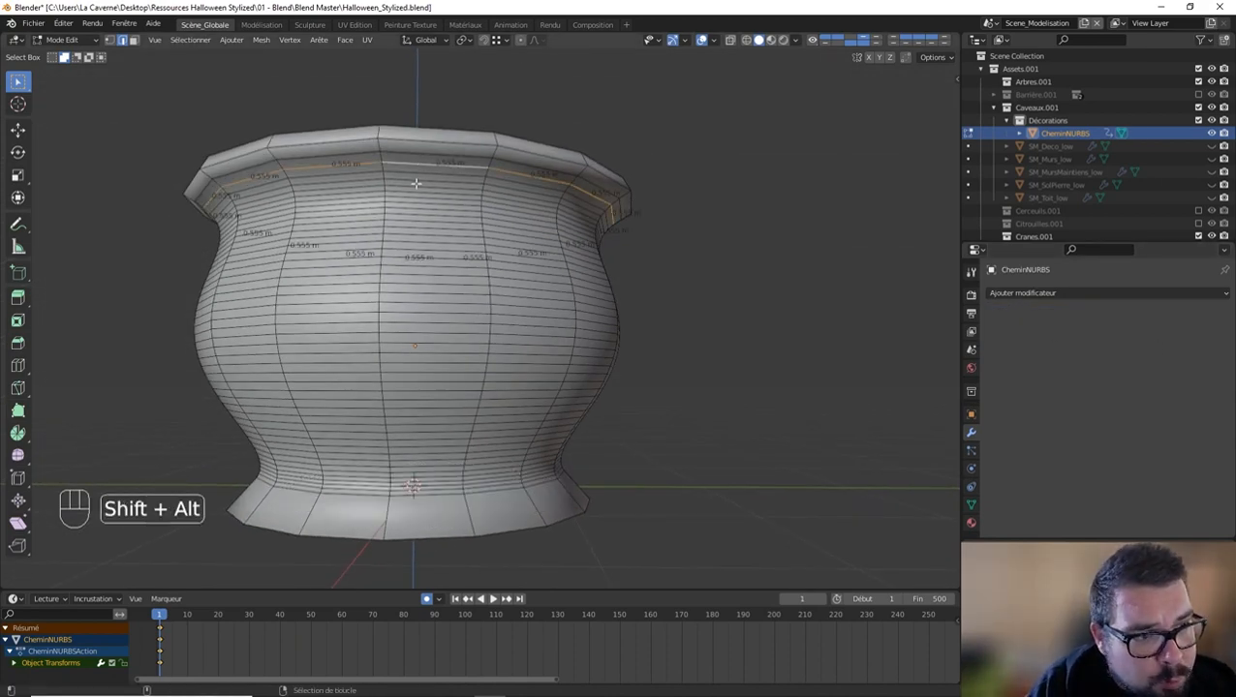
{"action": "left_click", "coordinate": [413, 184], "text": "alt+shift"}
{"action": "left_click", "coordinate": [412, 195], "text": "alt+shift"}
{"action": "left_click", "coordinate": [412, 202], "text": "alt+shift"}
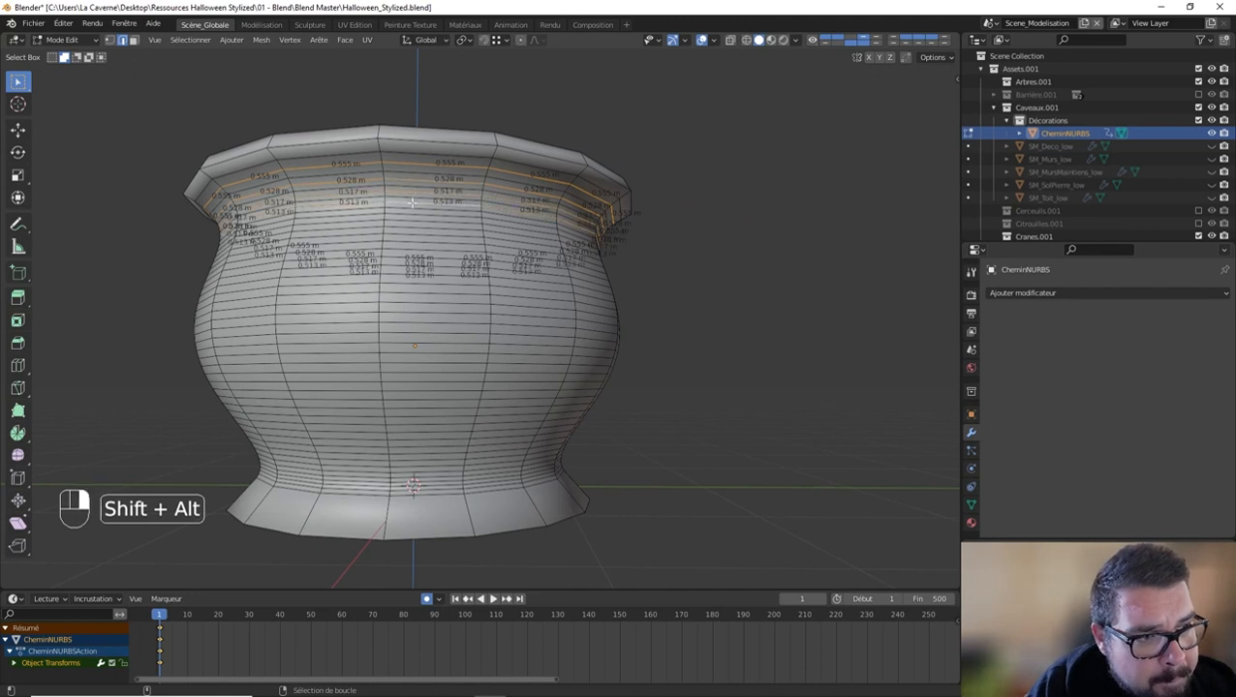
{"action": "scroll", "coordinate": [401, 191], "scroll_direction": "up", "scroll_amount": 1}
{"action": "left_click", "coordinate": [391, 184], "text": "alt+shift"}
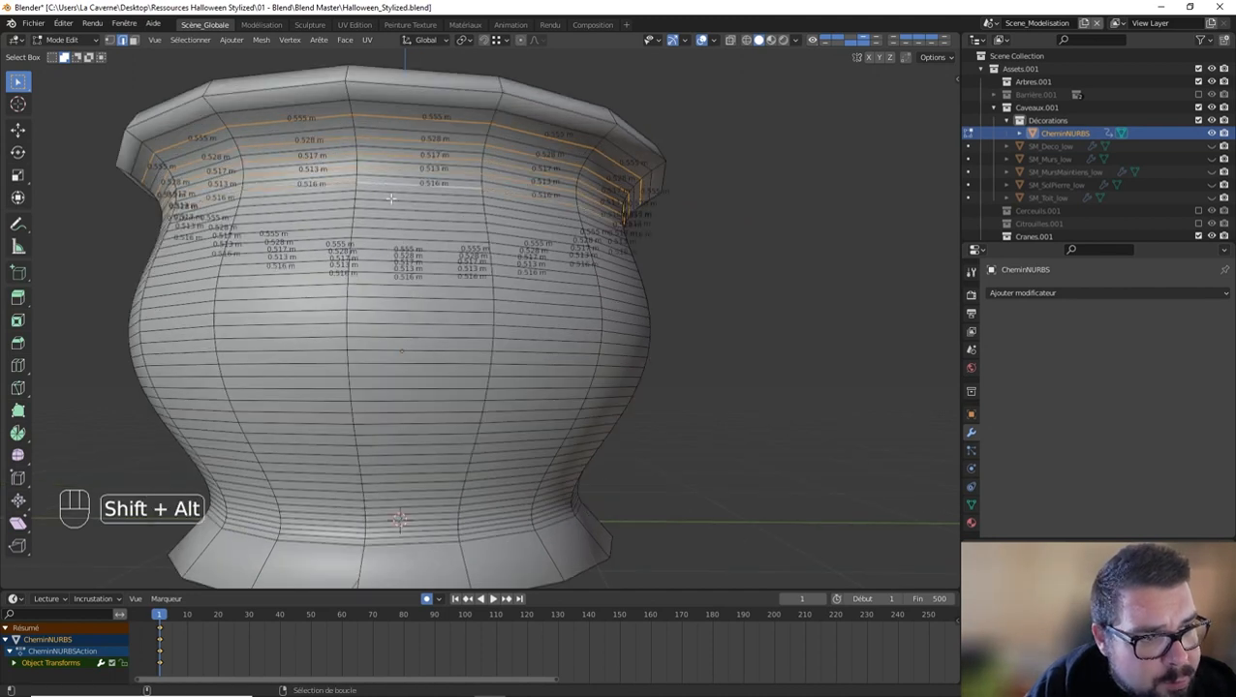
{"action": "left_click", "coordinate": [392, 200], "text": "alt+shift"}
{"action": "left_click", "coordinate": [386, 218], "text": "alt+shift"}
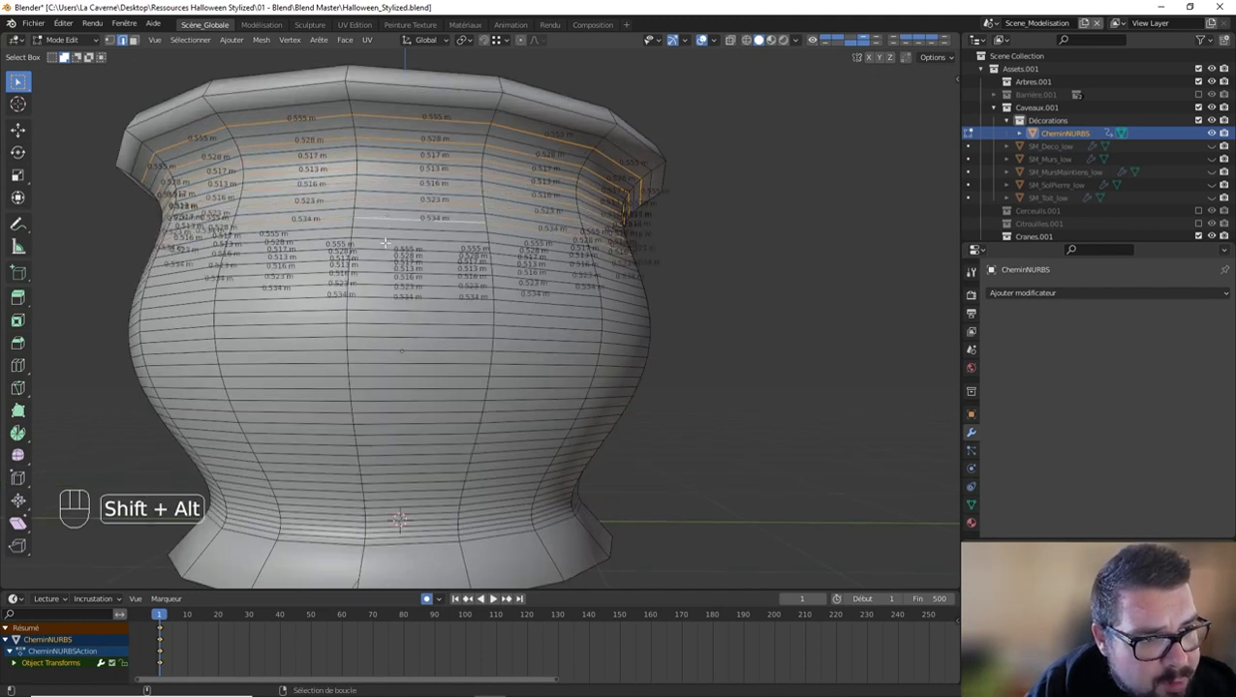
{"action": "left_click", "coordinate": [386, 237], "text": "alt+shift"}
{"action": "left_click", "coordinate": [389, 261], "text": "alt+shift"}
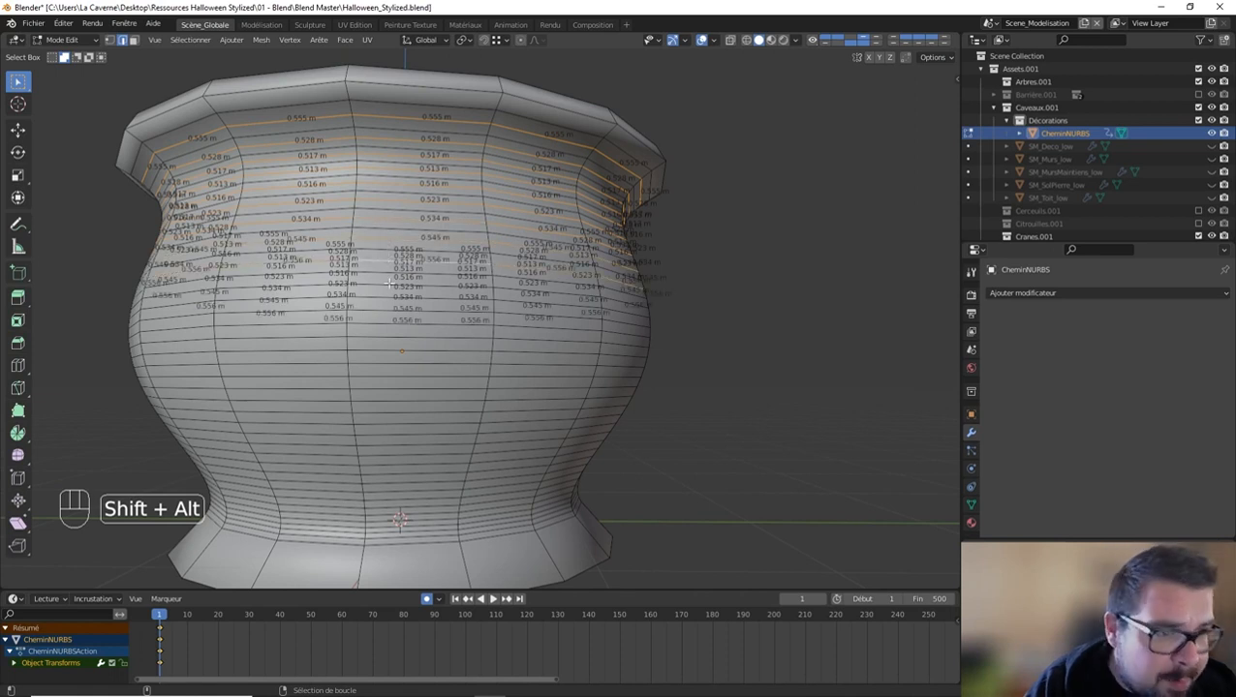
{"action": "left_click", "coordinate": [386, 297], "text": "alt+shift"}
{"action": "left_click", "coordinate": [374, 310], "text": "alt+shift"}
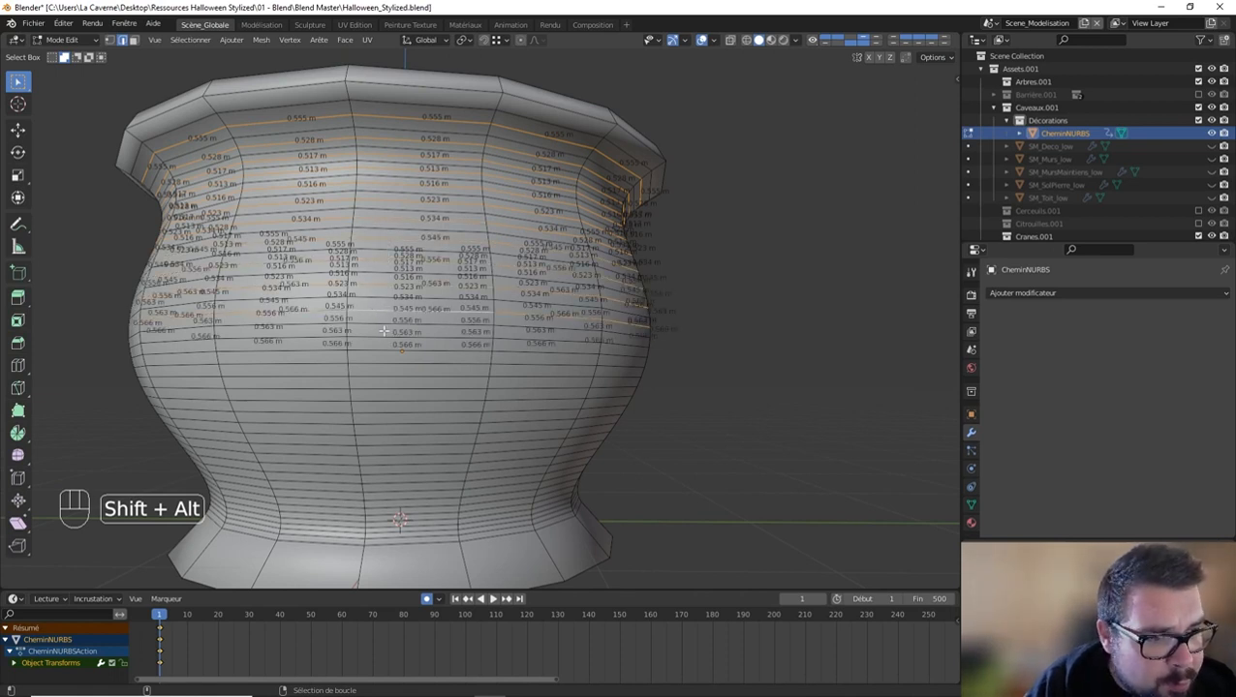
{"action": "left_click", "coordinate": [381, 338], "text": "alt+shift"}
{"action": "left_click", "coordinate": [386, 367], "text": "alt+shift"}
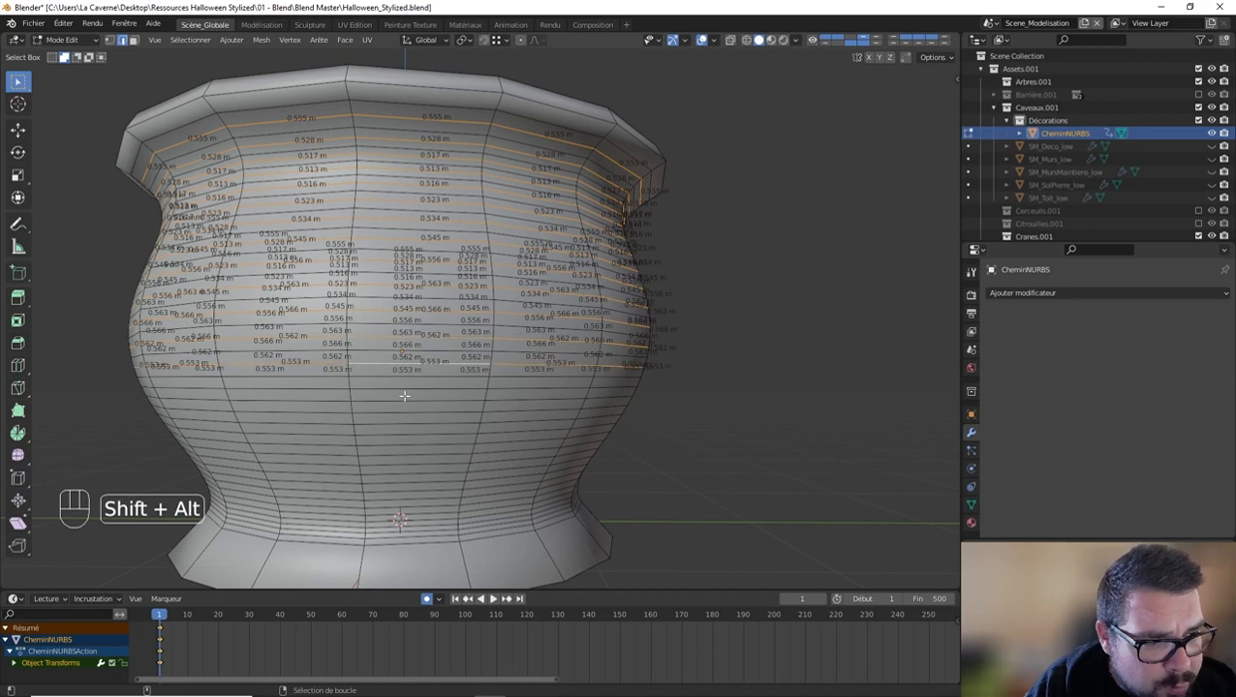
{"action": "left_click", "coordinate": [392, 395], "text": "alt+shift"}
{"action": "left_click", "coordinate": [393, 416], "text": "alt+shift"}
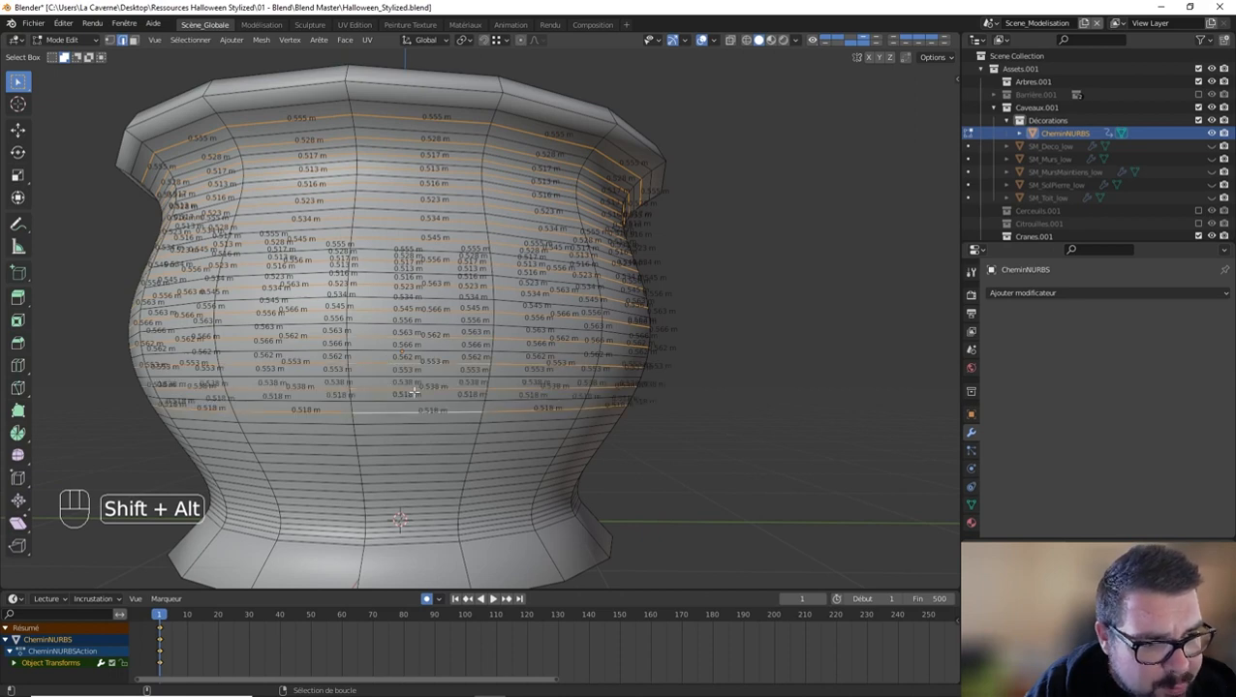
{"action": "middle_click_drag", "start_coordinate": [392, 430], "coordinate": [399, 393], "text": "shift"}
{"action": "left_click", "coordinate": [391, 391], "text": "alt+shift"}
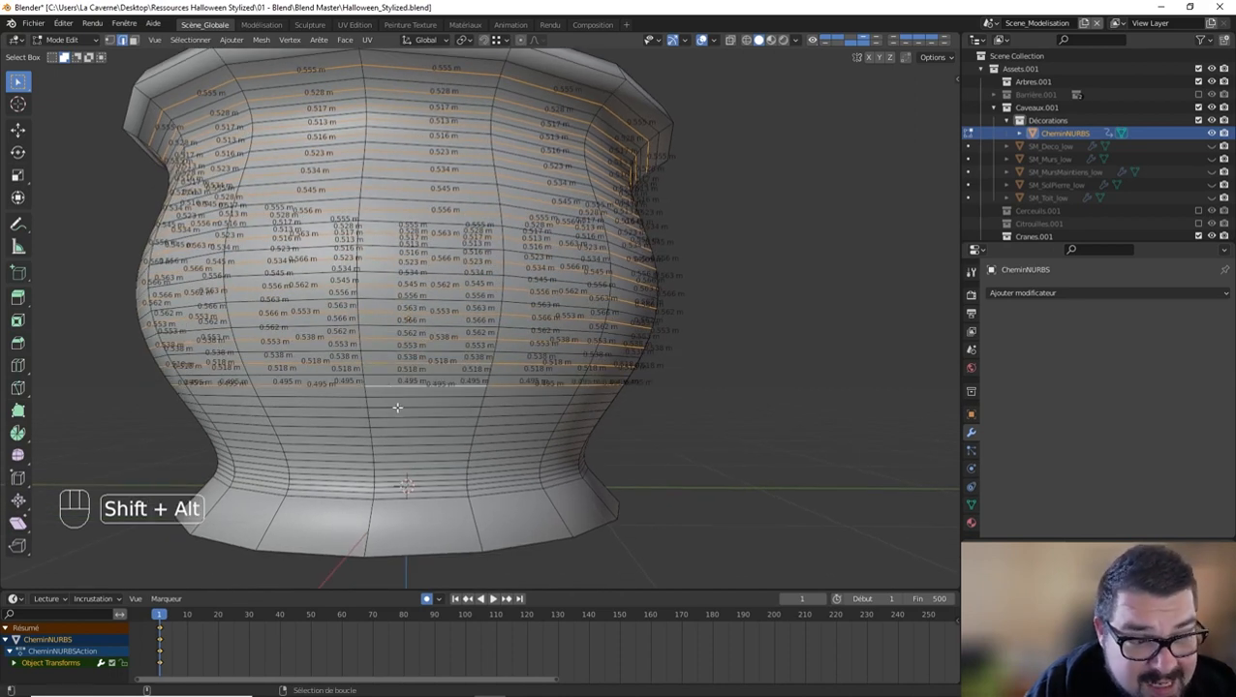
{"action": "left_click", "coordinate": [397, 408], "text": "alt+shift"}
{"action": "left_click", "coordinate": [403, 426], "text": "alt+shift"}
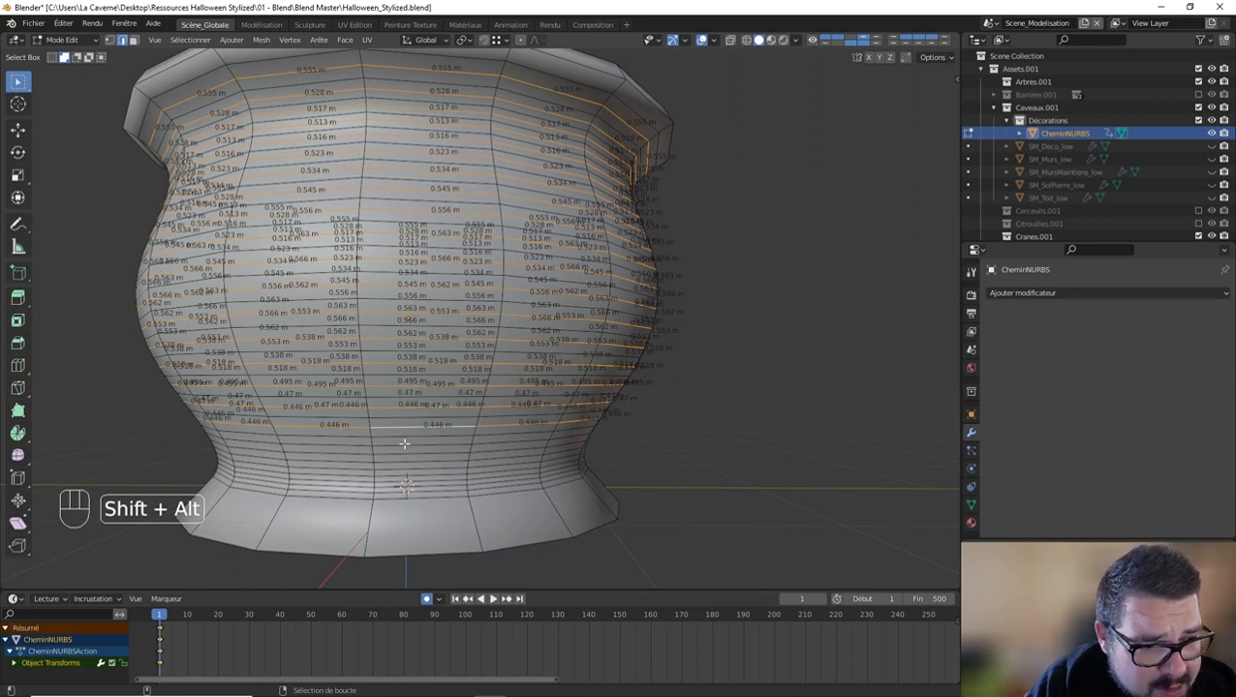
{"action": "left_click", "coordinate": [404, 444], "text": "alt+shift"}
{"action": "left_click", "coordinate": [403, 463], "text": "alt+shift"}
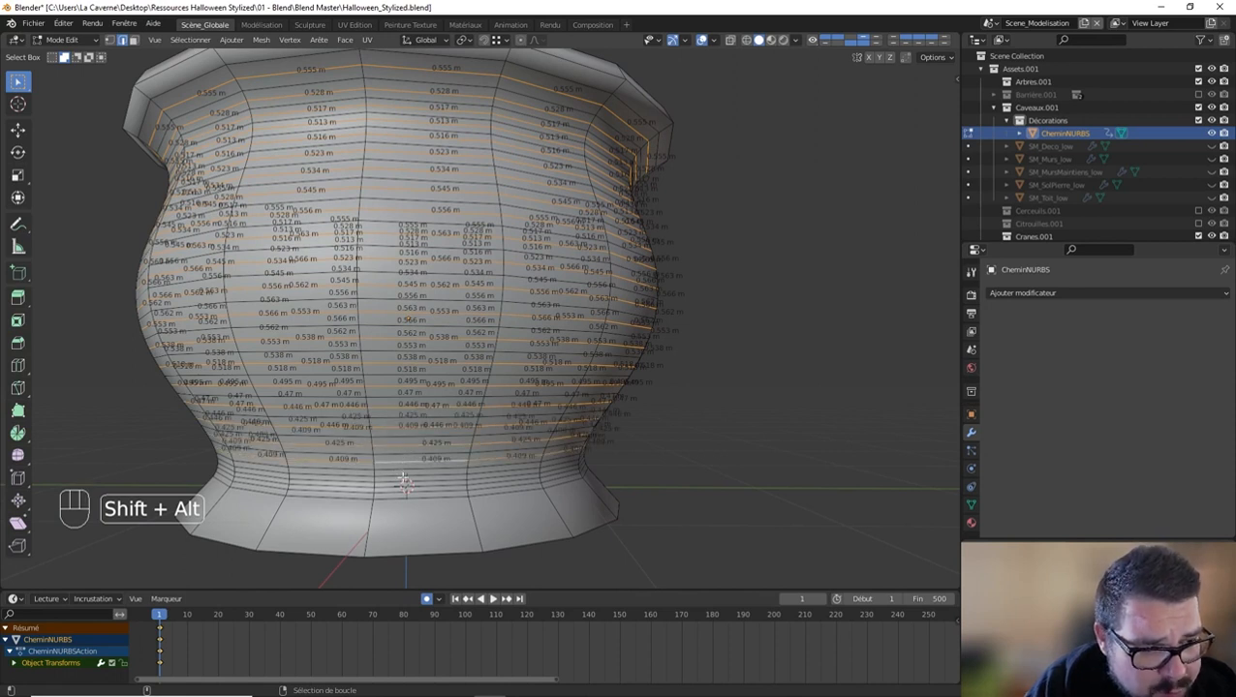
{"action": "left_click", "coordinate": [404, 475], "text": "alt+shift"}
{"action": "left_click", "coordinate": [398, 487], "text": "alt+shift"}
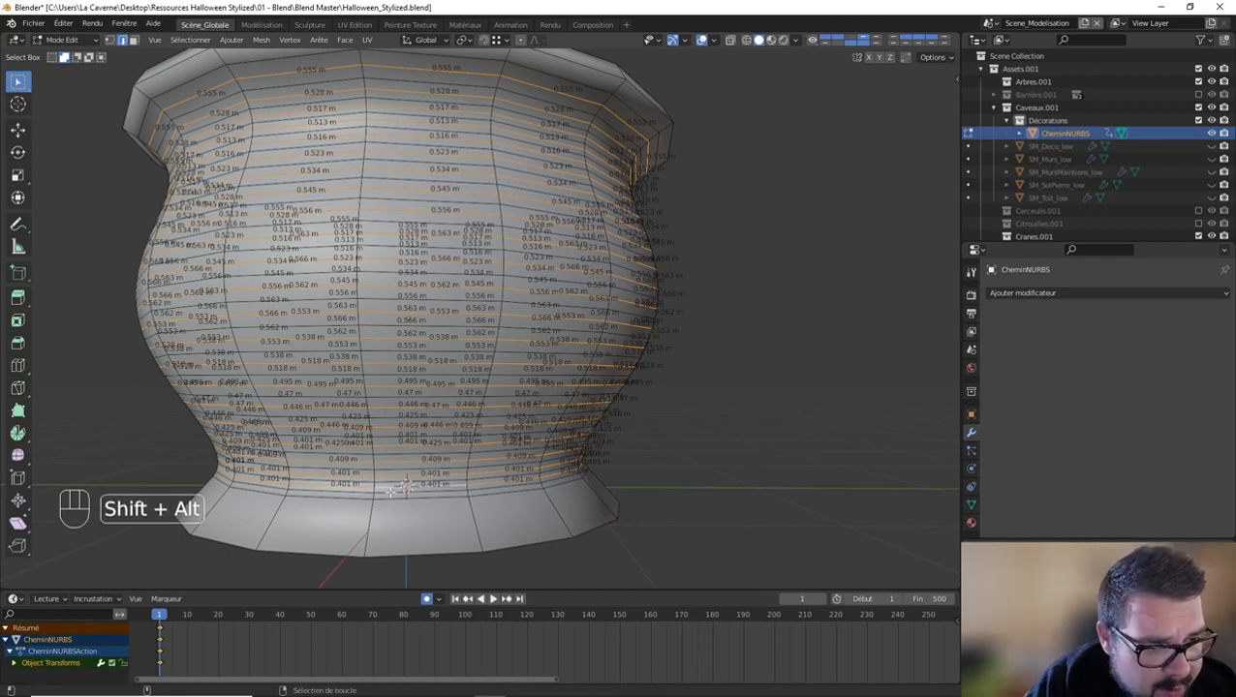
{"action": "key", "text": "x"}
{"action": "left_click", "coordinate": [441, 525]}
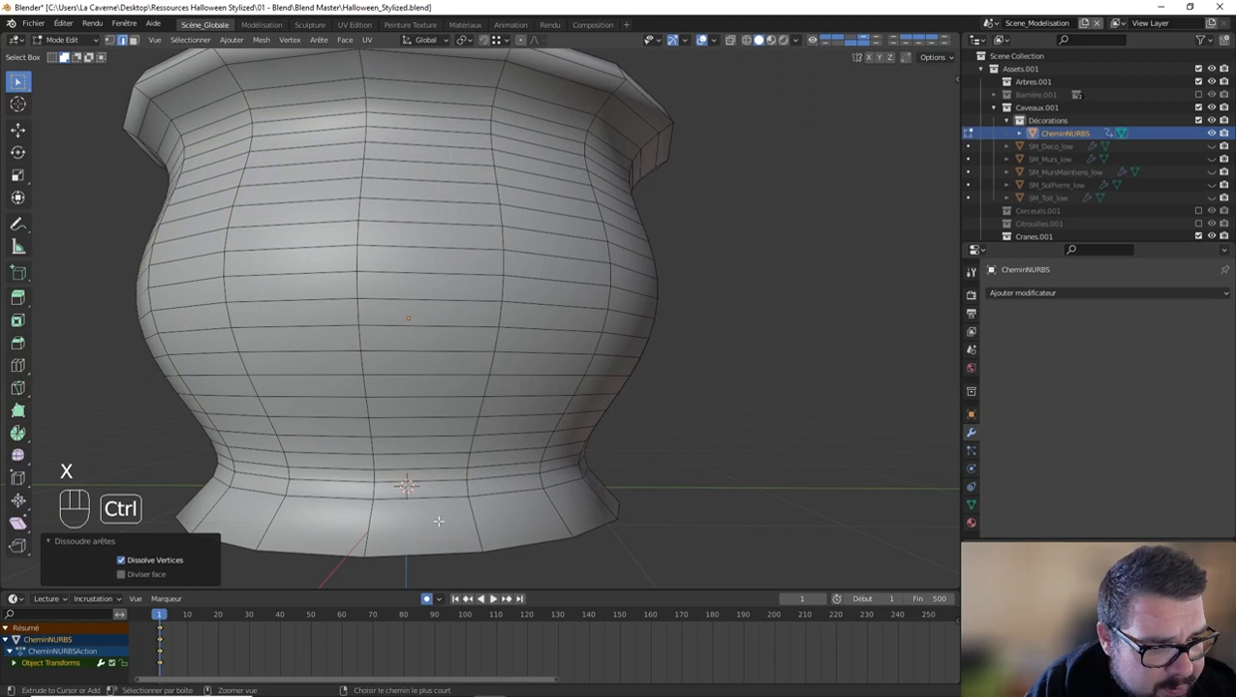
Step: Add three evenly spaced loop cuts around the pot's flared foot
{"action": "key", "text": "ctrl+r"}
{"action": "right_click", "coordinate": [382, 508]}
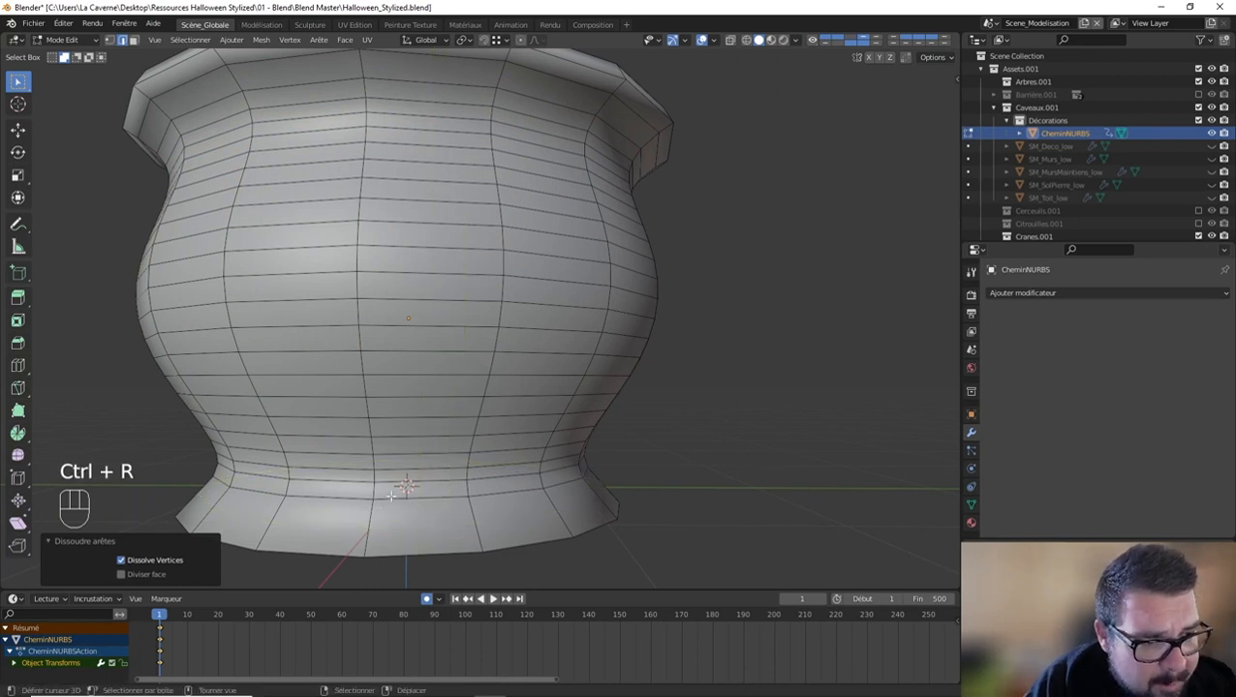
{"action": "key", "text": "ctrl+r"}
{"action": "scroll", "coordinate": [368, 526], "scroll_direction": "up", "scroll_amount": 2}
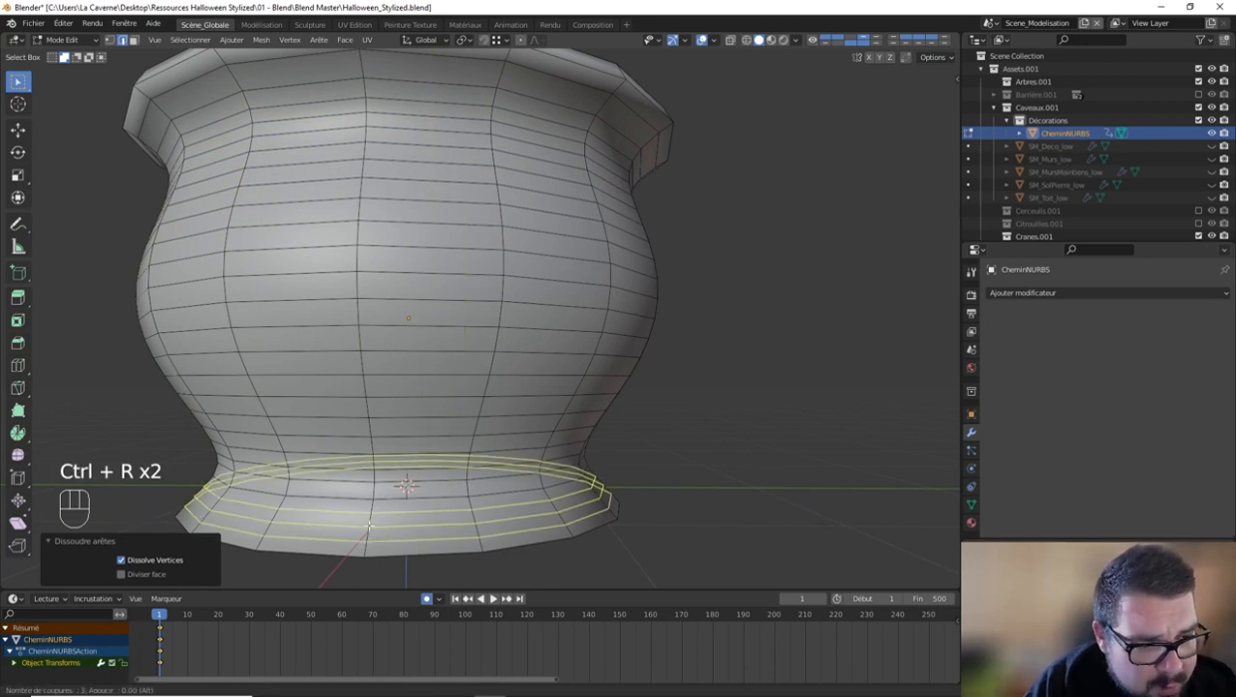
{"action": "left_click", "coordinate": [368, 526]}
{"action": "right_click", "coordinate": [430, 401]}
Step: Add two centred loop cuts around the pot's rim
{"action": "middle_click_drag", "start_coordinate": [400, 200], "coordinate": [370, 271]}
{"action": "key", "text": "ctrl+r"}
{"action": "left_click", "coordinate": [370, 124]}
{"action": "right_click", "coordinate": [369, 120]}
{"action": "key", "text": "ctrl+r"}
{"action": "left_click", "coordinate": [426, 217]}
{"action": "right_click", "coordinate": [427, 217]}
Step: Check the pot's shading in Object Mode and examine its inner and outer edge loops in Edit Mode
{"action": "key", "text": "Tab"}
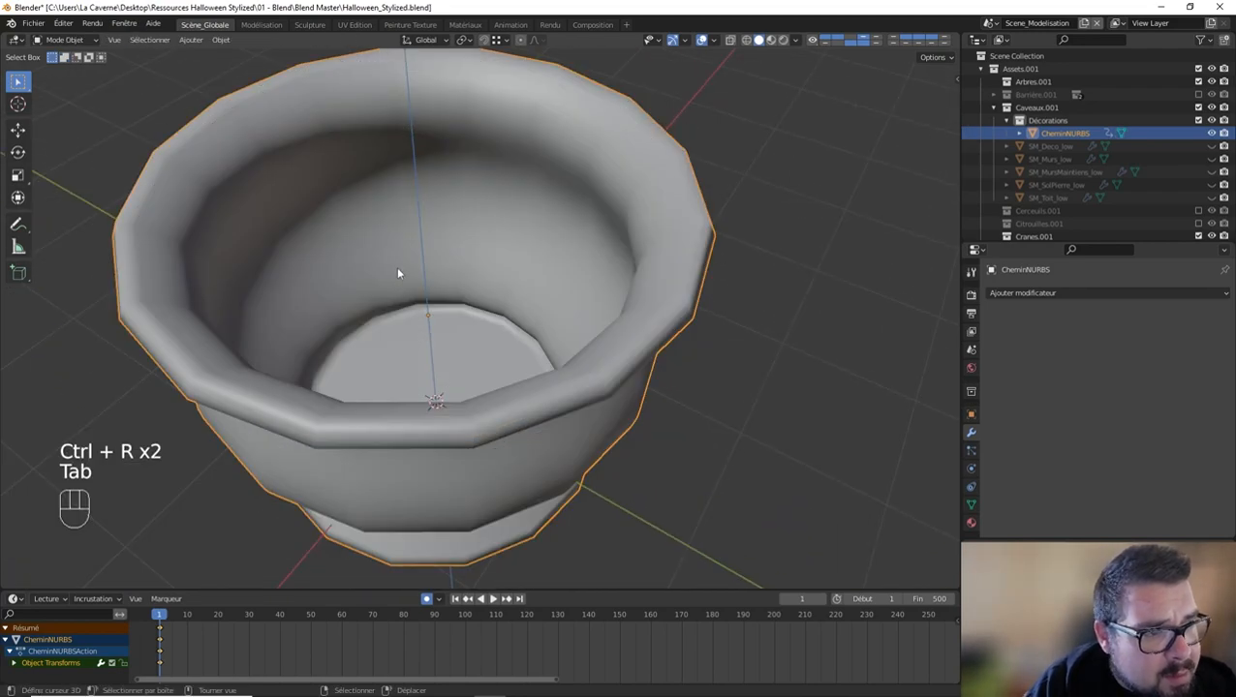
{"action": "key", "text": "Tab"}
{"action": "middle_click_drag", "start_coordinate": [442, 185], "coordinate": [478, 258], "text": "shift"}
{"action": "scroll", "coordinate": [454, 304], "scroll_direction": "up", "scroll_amount": 1}
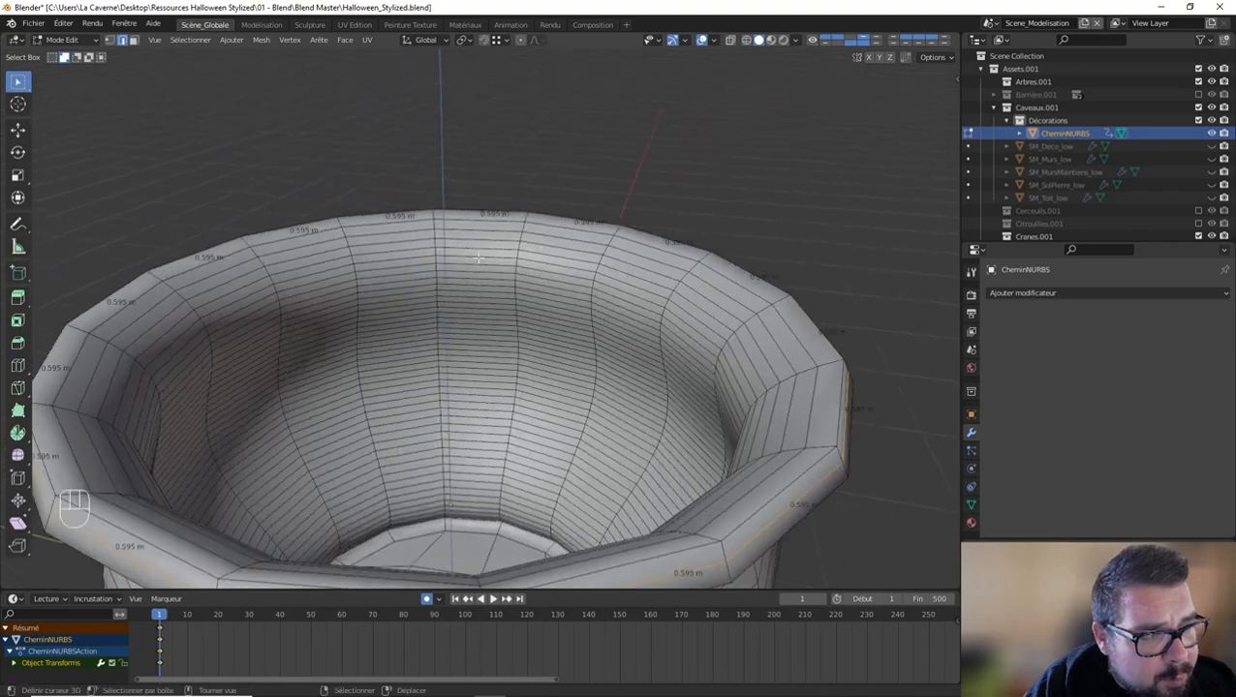
{"action": "middle_click_drag", "start_coordinate": [468, 361], "coordinate": [506, 259]}
{"action": "scroll", "coordinate": [501, 301], "scroll_direction": "down", "scroll_amount": 4}
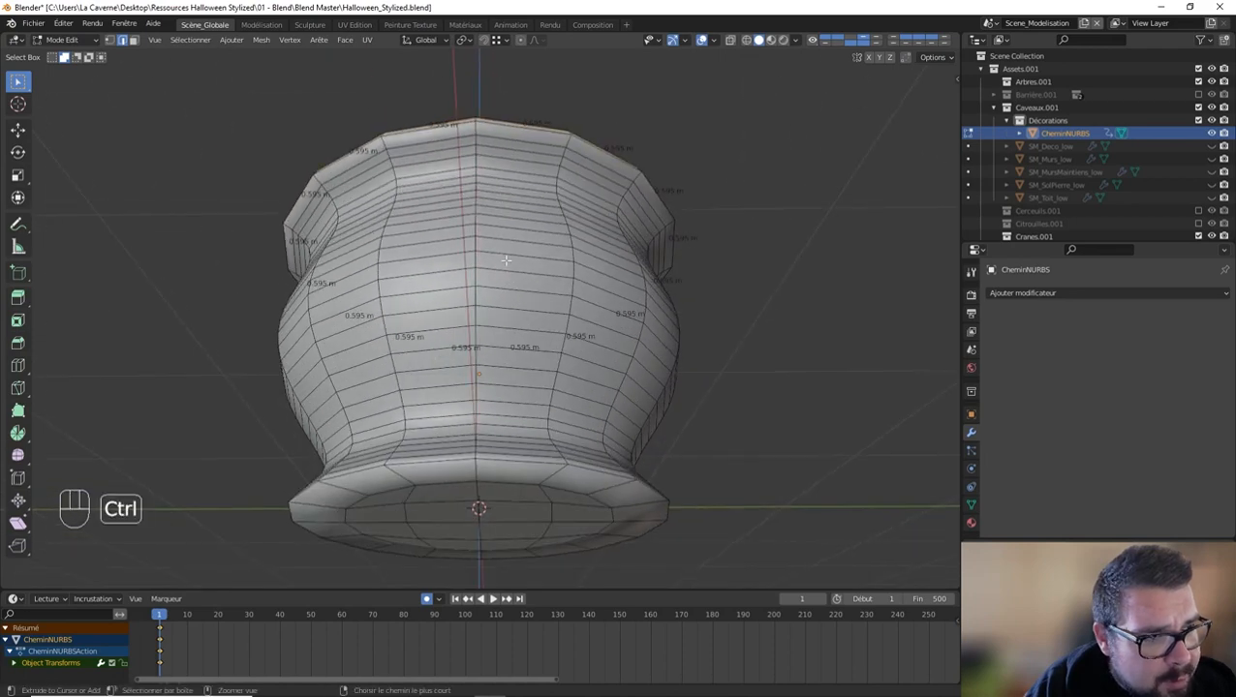
Step: Undo the loop cuts, dissolved edges and Solidify application, back to the state before even thickness was enabled
{"action": "key", "text": "ctrl+z"}
{"action": "key", "text": "ctrl+z"}
{"action": "key", "text": "ctrl+z"}
{"action": "key", "text": "ctrl+z"}
{"action": "key", "text": "ctrl+z"}
{"action": "key", "text": "ctrl+z"}
{"action": "key", "text": "ctrl+z"}
{"action": "key", "text": "ctrl+z"}
{"action": "key", "text": "ctrl+z"}
{"action": "key", "text": "ctrl+z"}
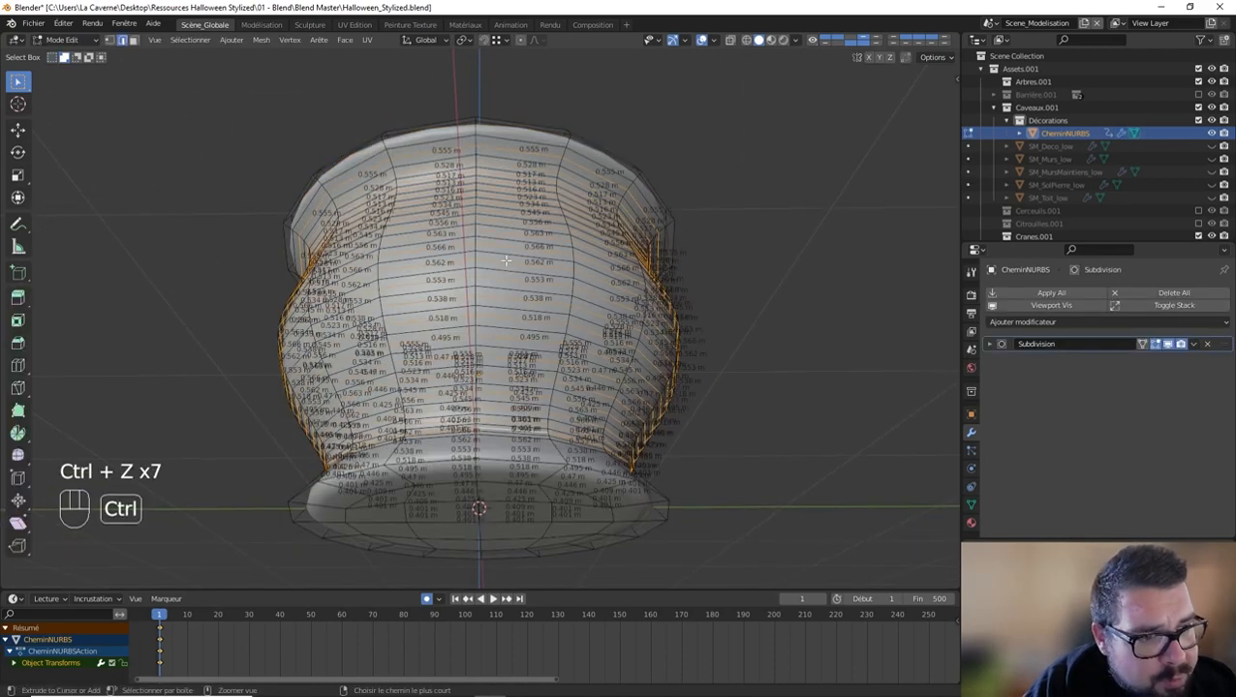
{"action": "key", "text": "ctrl+z"}
{"action": "key", "text": "ctrl+z"}
{"action": "key", "text": "ctrl+z"}
{"action": "key", "text": "ctrl+z"}
{"action": "key", "text": "ctrl+z"}
{"action": "key", "text": "ctrl+z"}
{"action": "key", "text": "ctrl+z"}
{"action": "key", "text": "ctrl+z"}
{"action": "key", "text": "ctrl+z"}
{"action": "key", "text": "ctrl+z"}
{"action": "key", "text": "ctrl+z"}
{"action": "key", "text": "ctrl+z"}
{"action": "key", "text": "ctrl+z"}
{"action": "key", "text": "ctrl+z"}
{"action": "key", "text": "ctrl+z"}
{"action": "key", "text": "ctrl+z"}
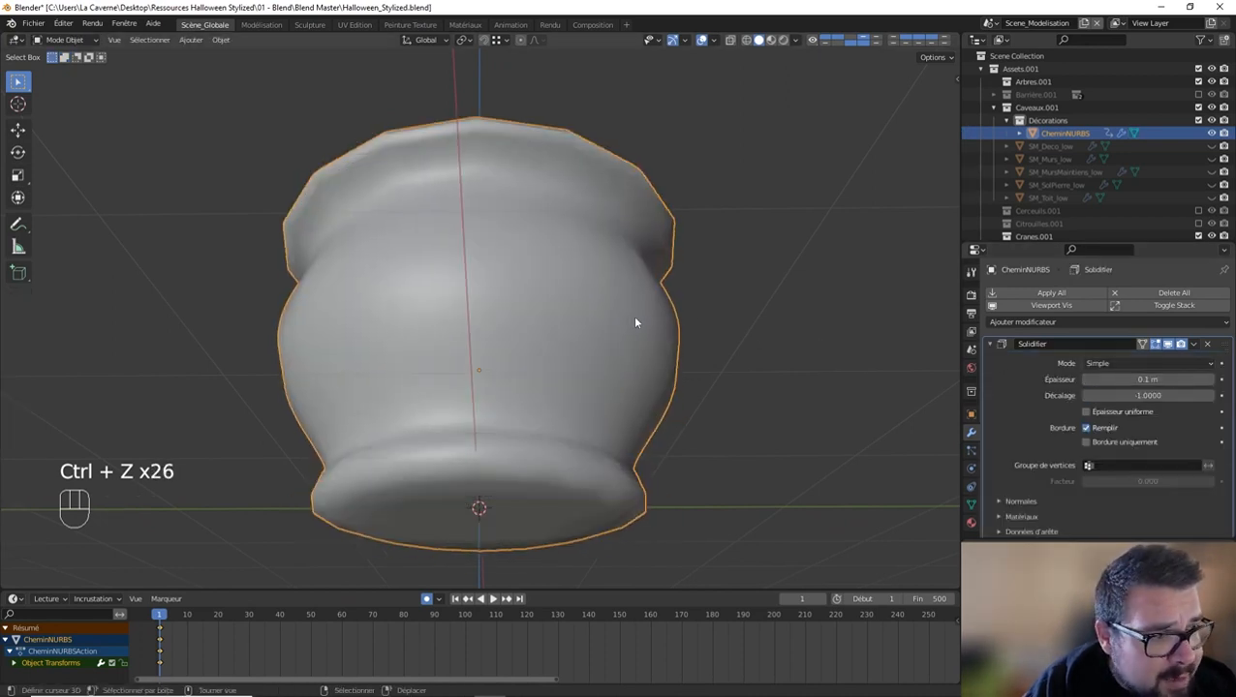
Step: Remove the Solidify and Subdivision modifiers from the pot and return to its mesh in Edit Mode
{"action": "scroll", "coordinate": [1208, 430], "scroll_direction": "down", "scroll_amount": 1}
{"action": "key", "text": "Tab"}
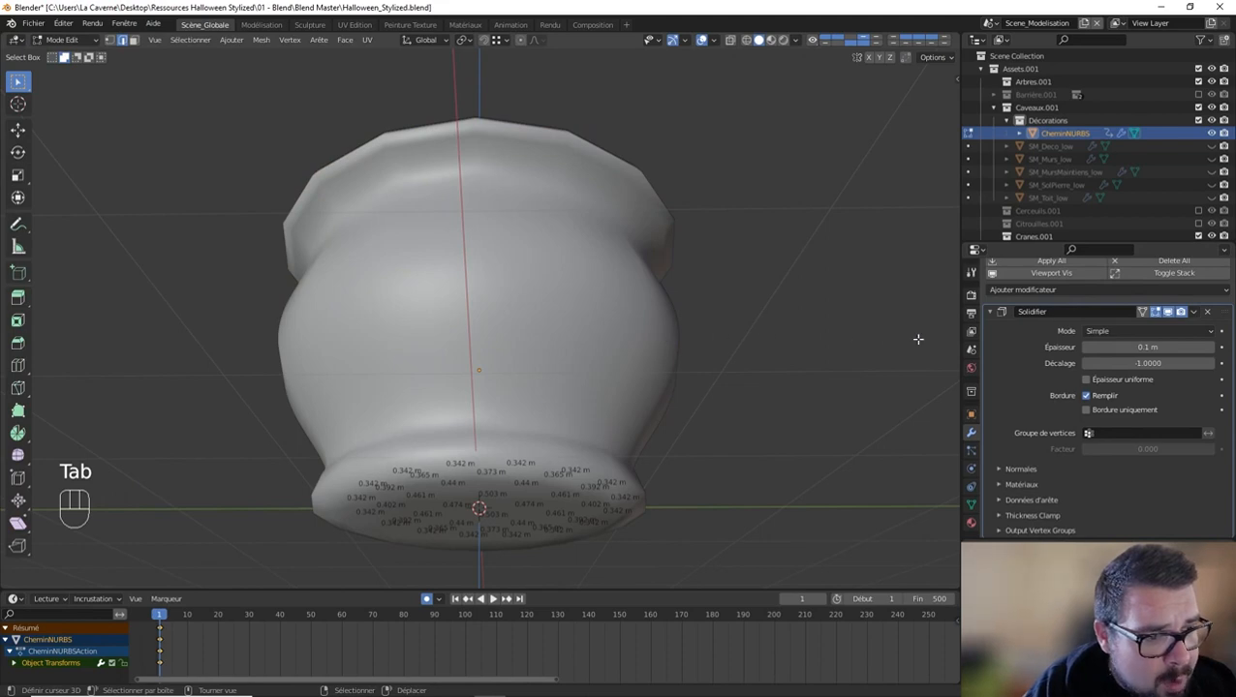
{"action": "key", "text": "Tab"}
{"action": "key", "text": "a"}
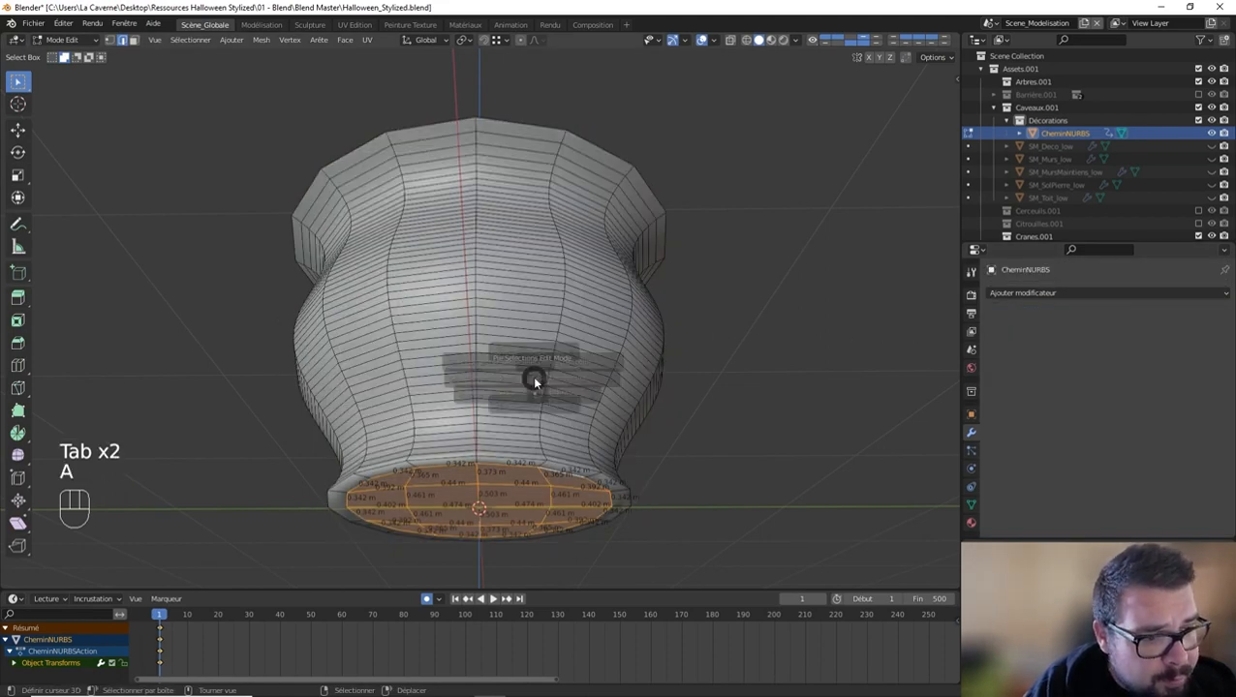
Step: Add one centred loop cut around the narrow band at the outer edge of the pot's underside
{"action": "middle_click_drag", "start_coordinate": [534, 380], "coordinate": [497, 313]}
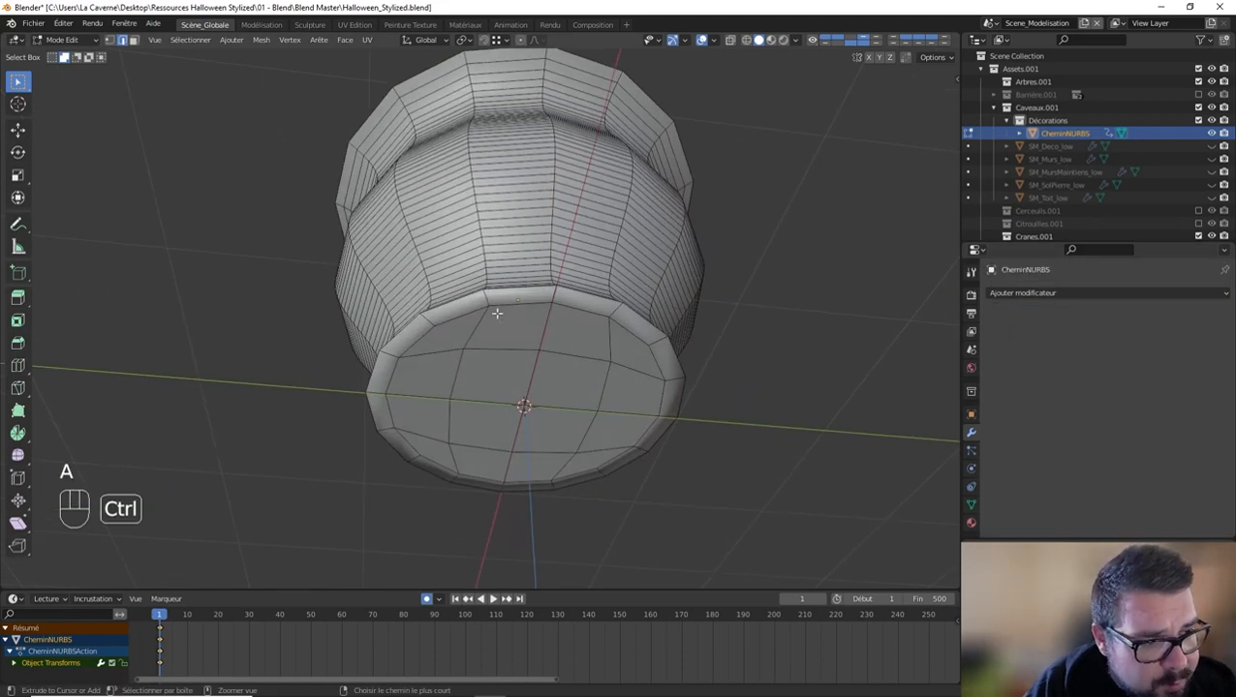
{"action": "key", "text": "ctrl+r"}
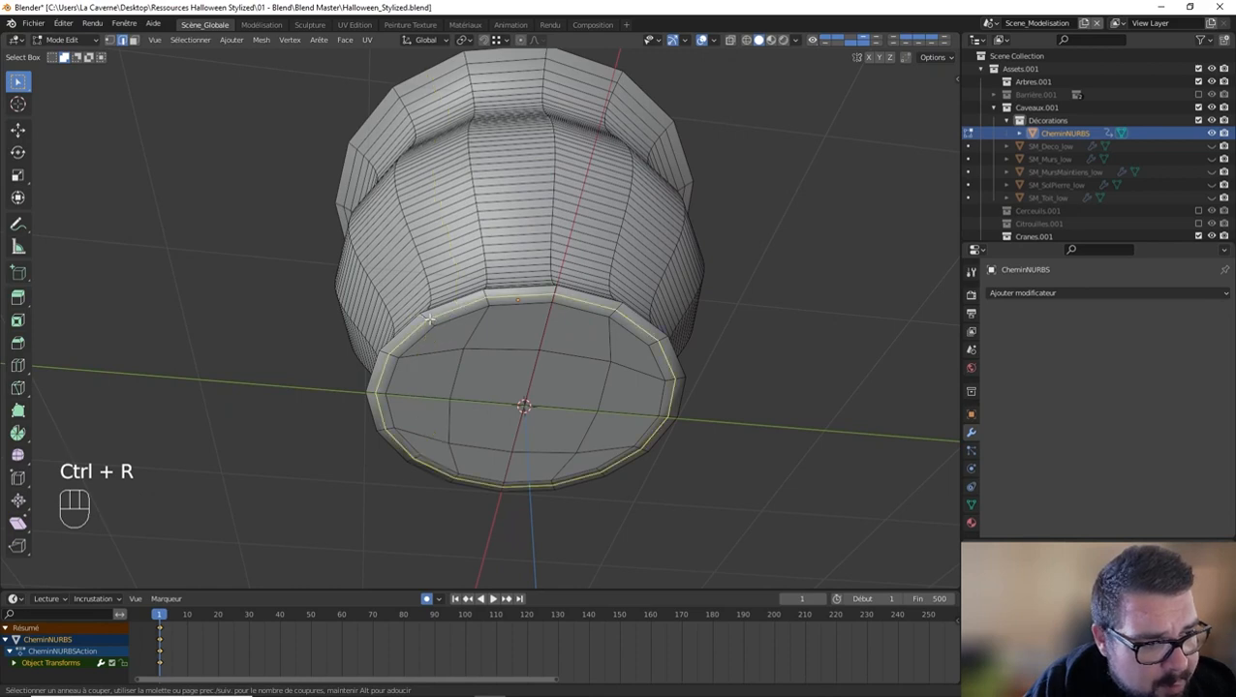
{"action": "left_click", "coordinate": [429, 317]}
{"action": "right_click", "coordinate": [505, 317]}
{"action": "middle_click_drag", "start_coordinate": [505, 317], "coordinate": [525, 388]}
{"action": "scroll", "coordinate": [525, 389], "scroll_direction": "up", "scroll_amount": 4}
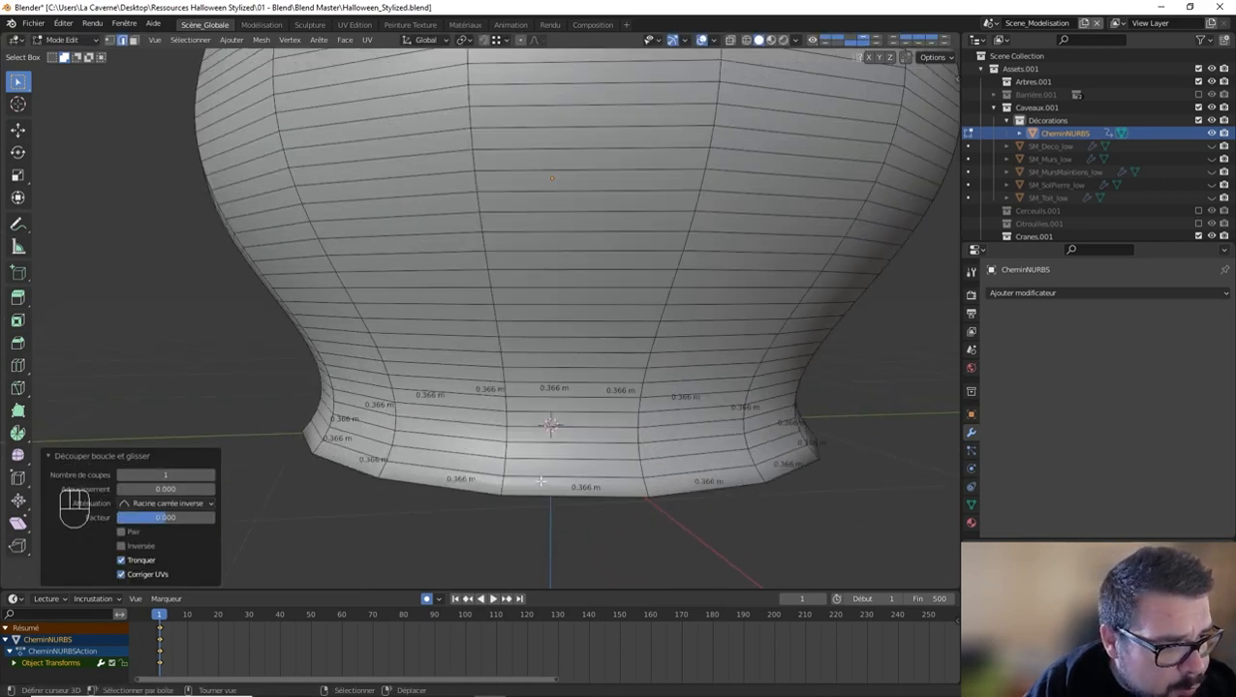
{"action": "left_click", "coordinate": [541, 482]}
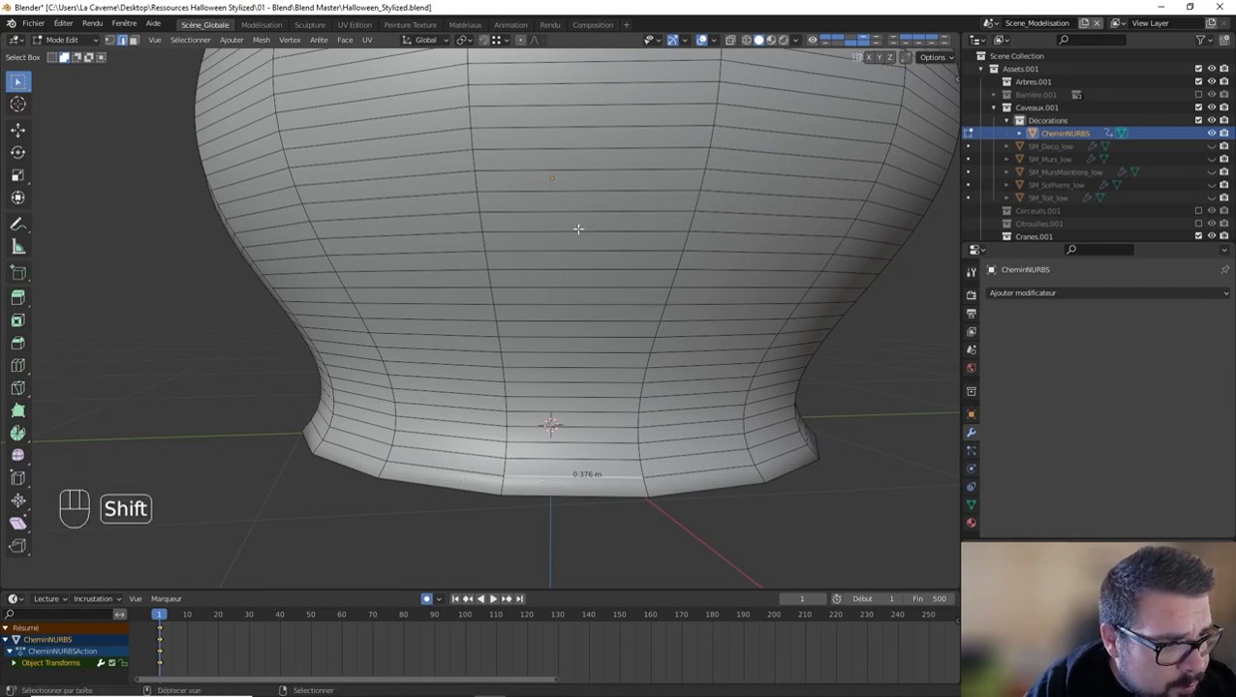
{"action": "middle_click_drag", "start_coordinate": [577, 229], "coordinate": [571, 400], "text": "shift"}
{"action": "scroll", "coordinate": [572, 368], "scroll_direction": "down", "scroll_amount": 2}
{"action": "left_click", "coordinate": [517, 147]}
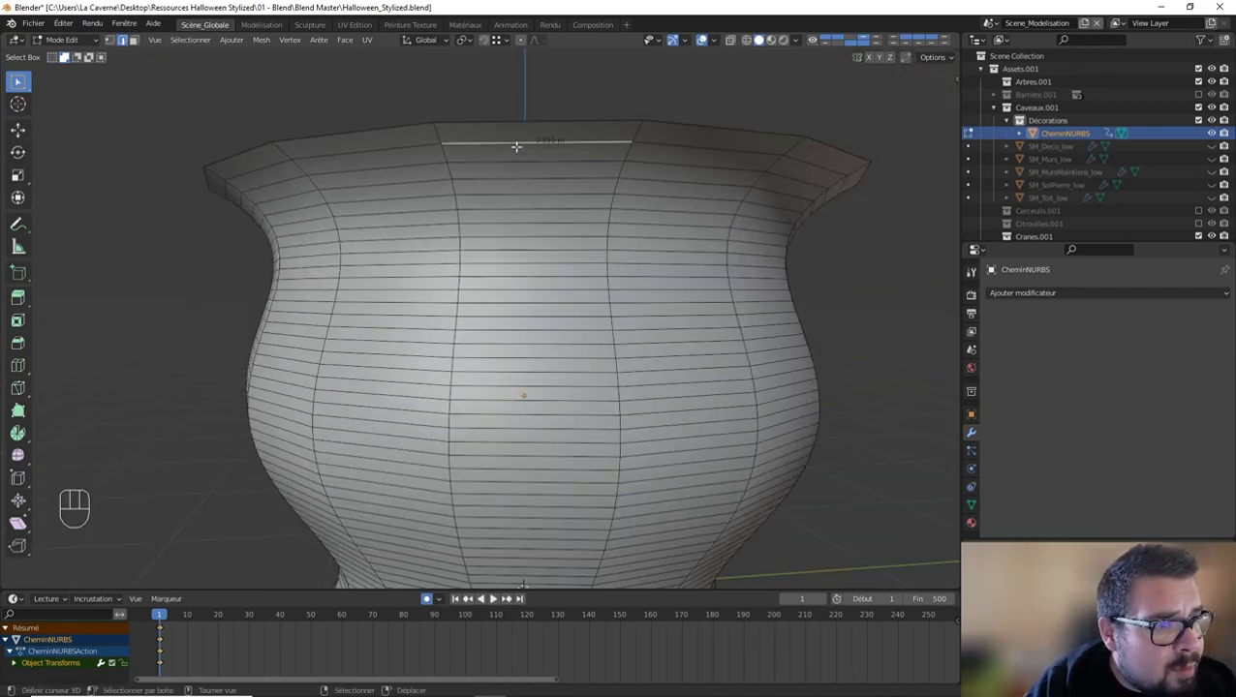
{"action": "left_click", "coordinate": [516, 147], "text": "alt+shift"}
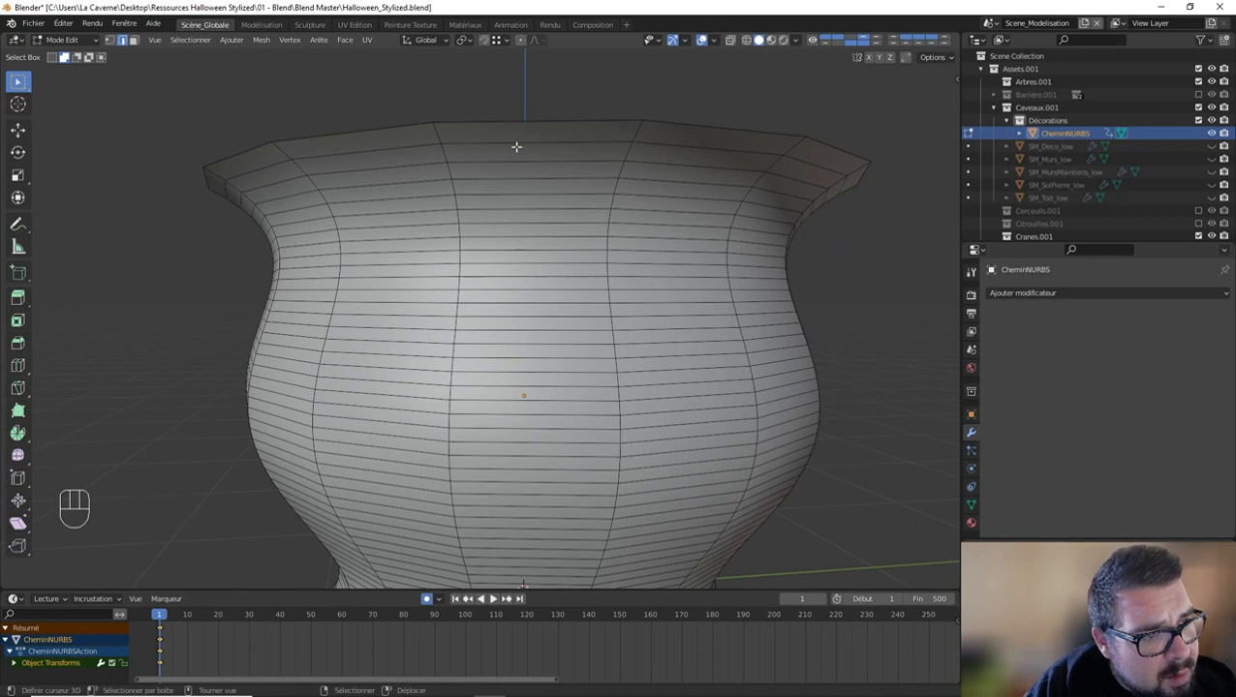
Step: Select every second horizontal edge loop around the pot's outer wall, from just below the rim down to the foot, and dissolve those edges
{"action": "left_click", "coordinate": [515, 158], "text": "alt+shift"}
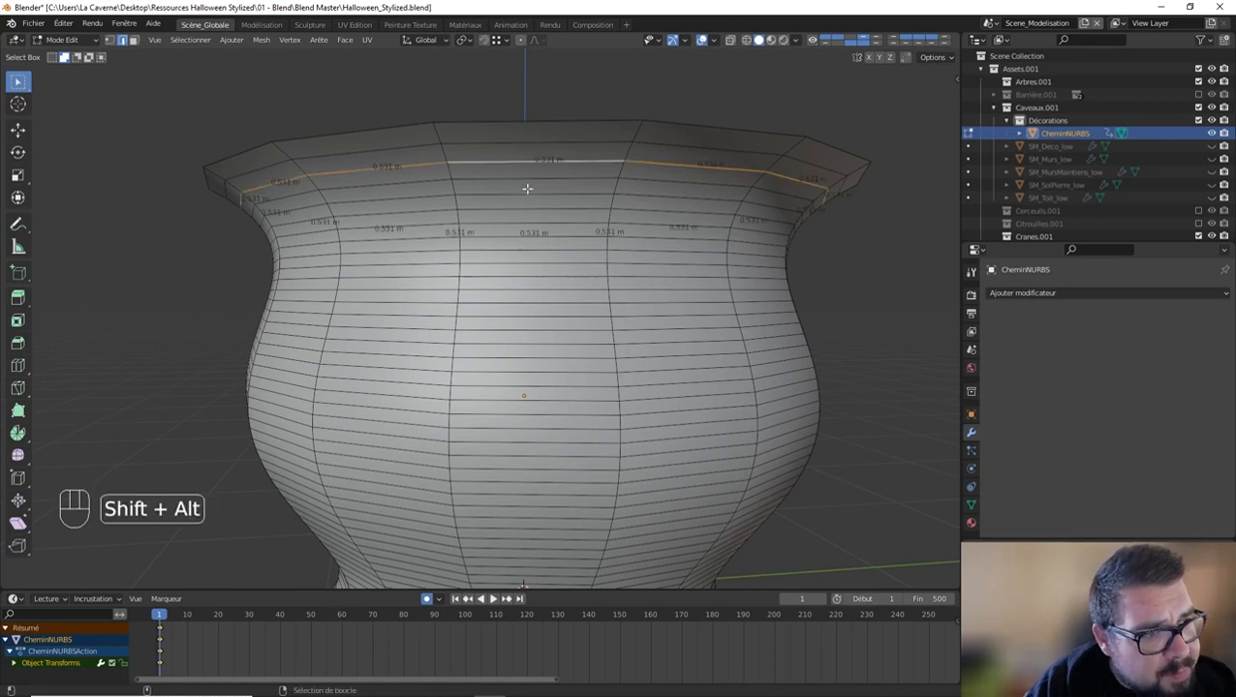
{"action": "left_click", "coordinate": [525, 196], "text": "alt+shift"}
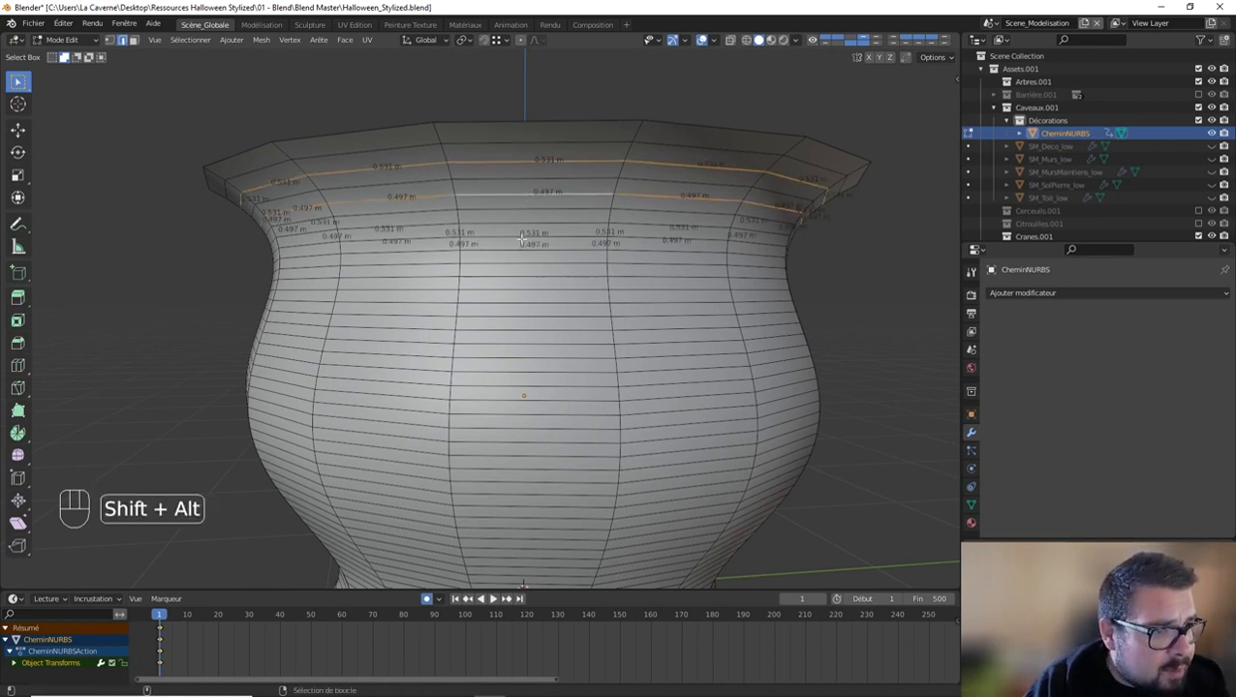
{"action": "left_click", "coordinate": [511, 225], "text": "alt+shift"}
{"action": "left_click", "coordinate": [507, 251], "text": "alt+shift"}
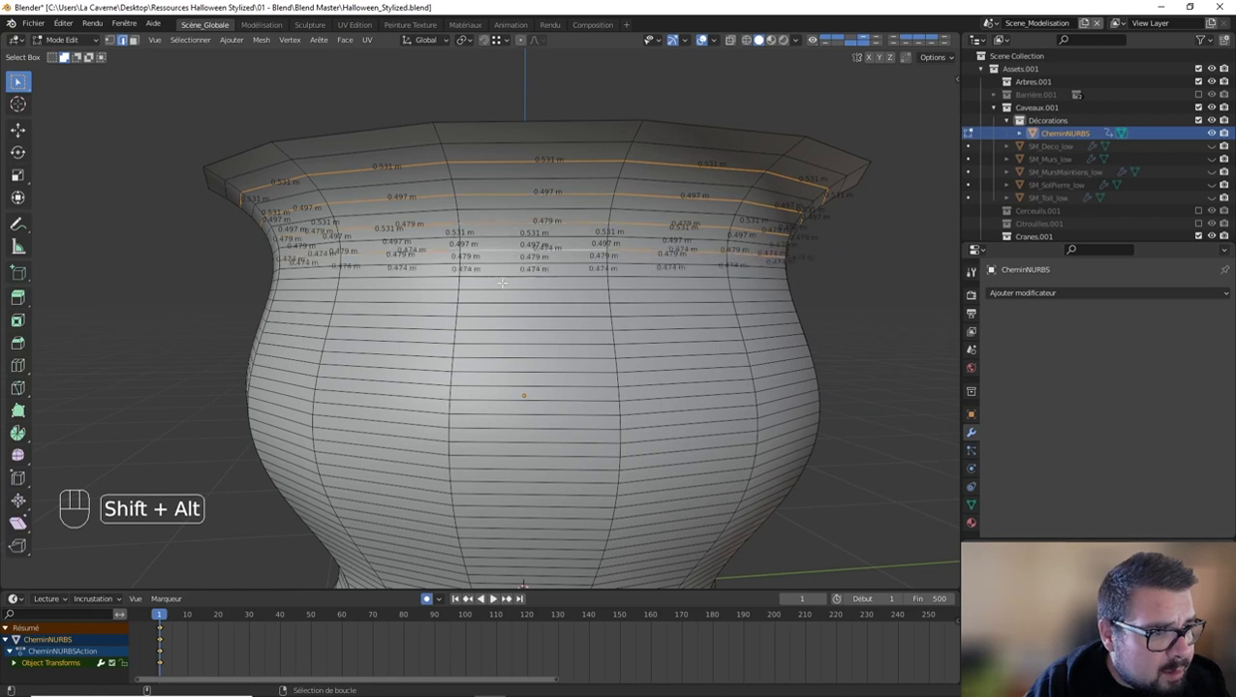
{"action": "left_click", "coordinate": [501, 278], "text": "alt+shift"}
{"action": "left_click", "coordinate": [504, 303], "text": "alt+shift"}
{"action": "left_click", "coordinate": [505, 330], "text": "alt+shift"}
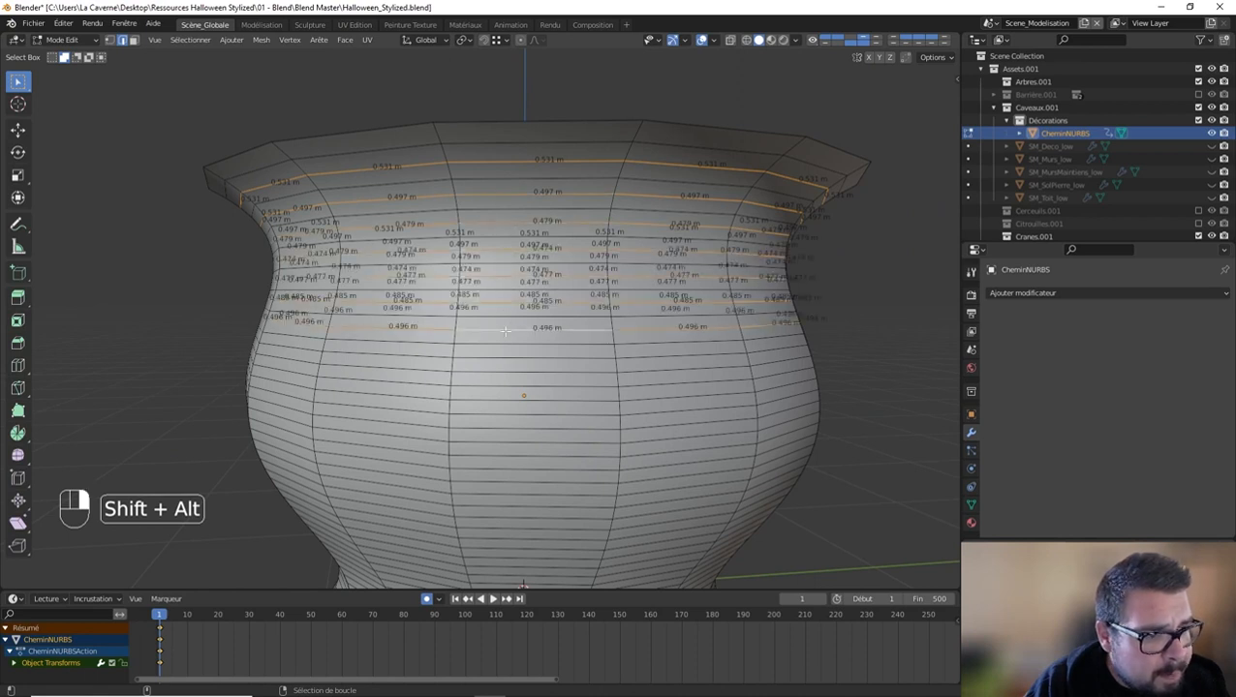
{"action": "left_click", "coordinate": [507, 355], "text": "alt+shift"}
{"action": "left_click", "coordinate": [504, 385], "text": "alt+shift"}
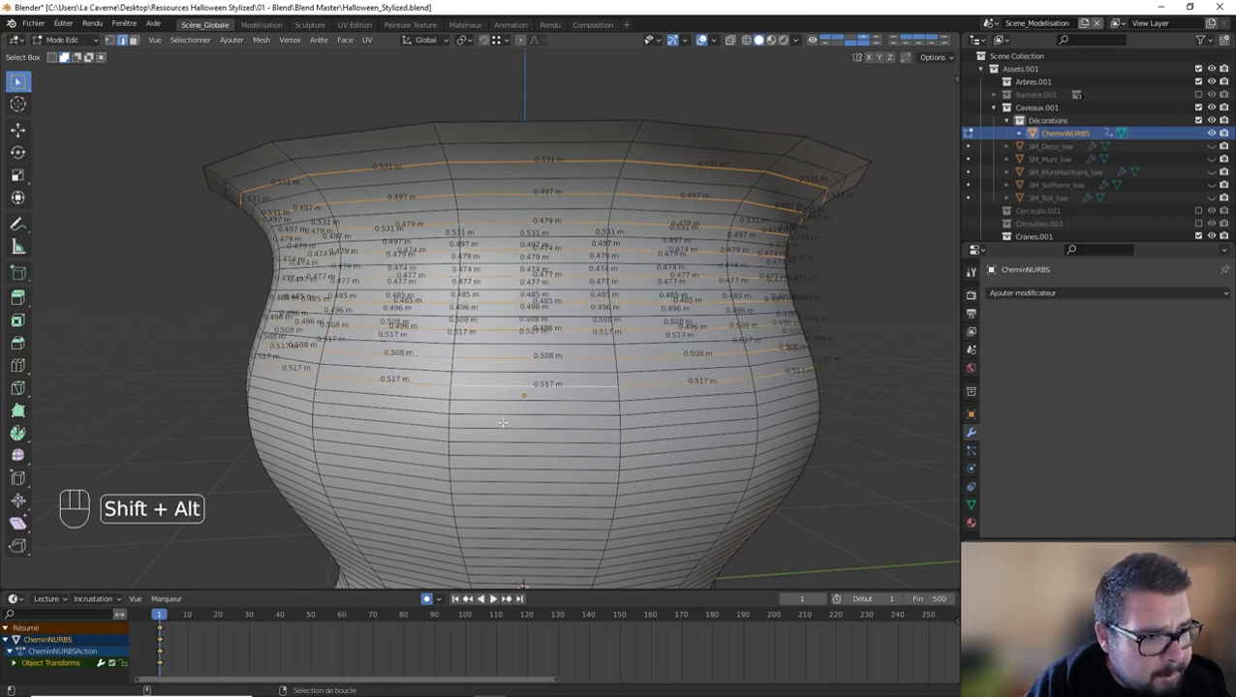
{"action": "left_click", "coordinate": [500, 417], "text": "alt+shift"}
{"action": "middle_click_drag", "start_coordinate": [500, 417], "coordinate": [489, 271], "text": "shift"}
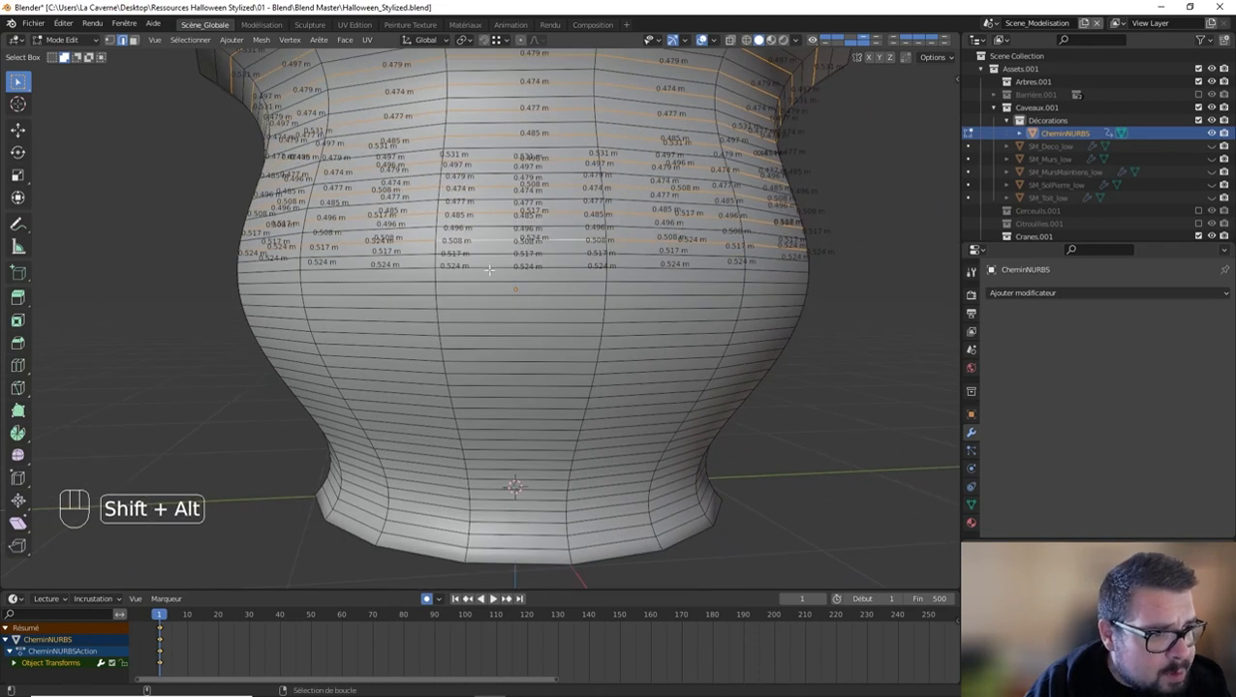
{"action": "left_click", "coordinate": [485, 270], "text": "alt+shift"}
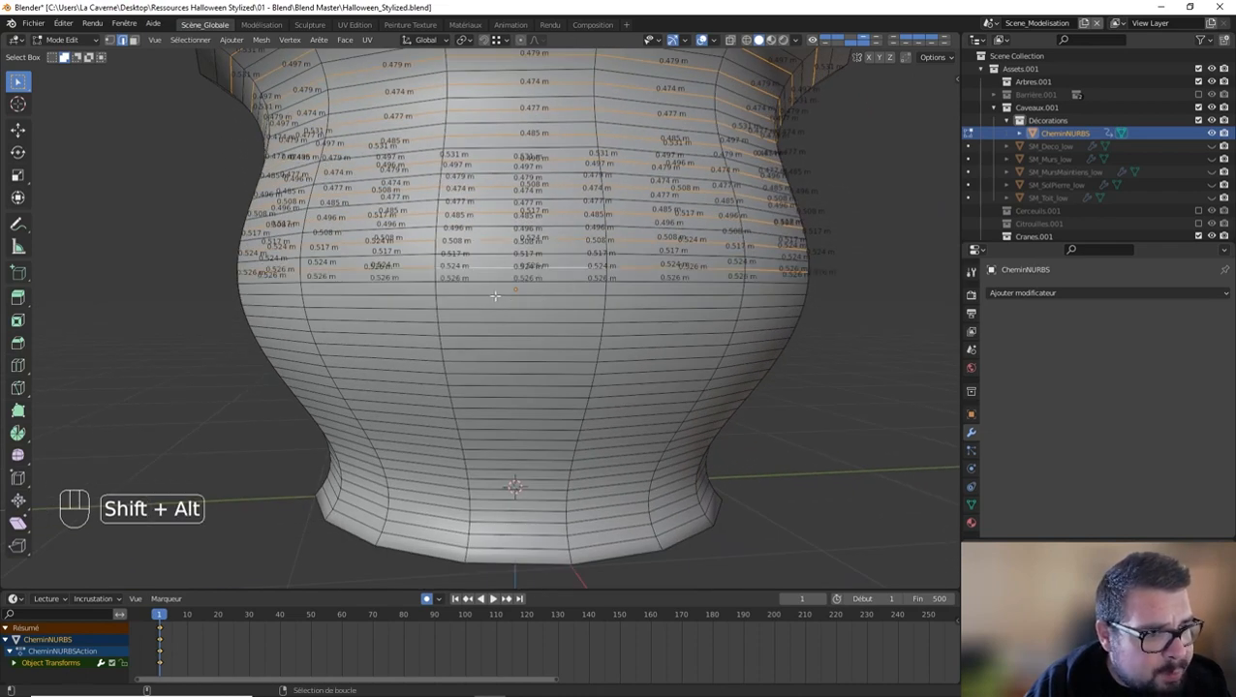
{"action": "left_click", "coordinate": [493, 293], "text": "alt+shift"}
{"action": "left_click", "coordinate": [496, 316], "text": "alt+shift"}
{"action": "left_click", "coordinate": [495, 349], "text": "alt+shift"}
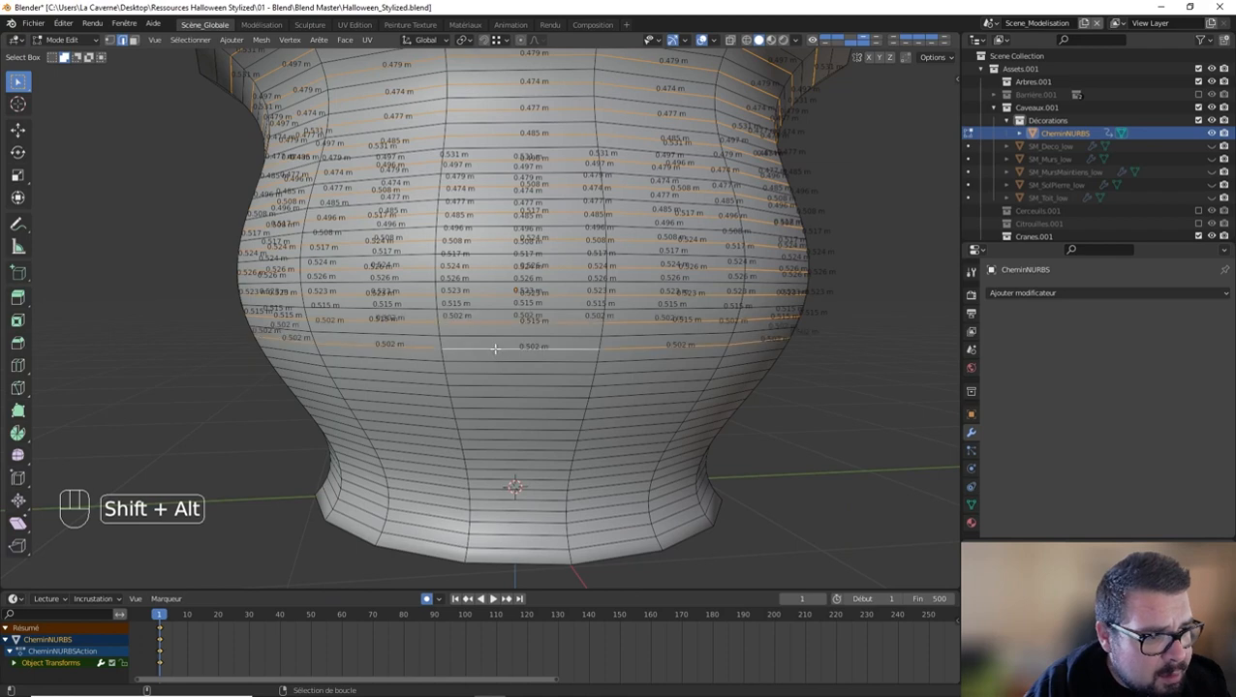
{"action": "left_click", "coordinate": [500, 376], "text": "alt+shift"}
{"action": "left_click", "coordinate": [502, 398], "text": "alt+shift"}
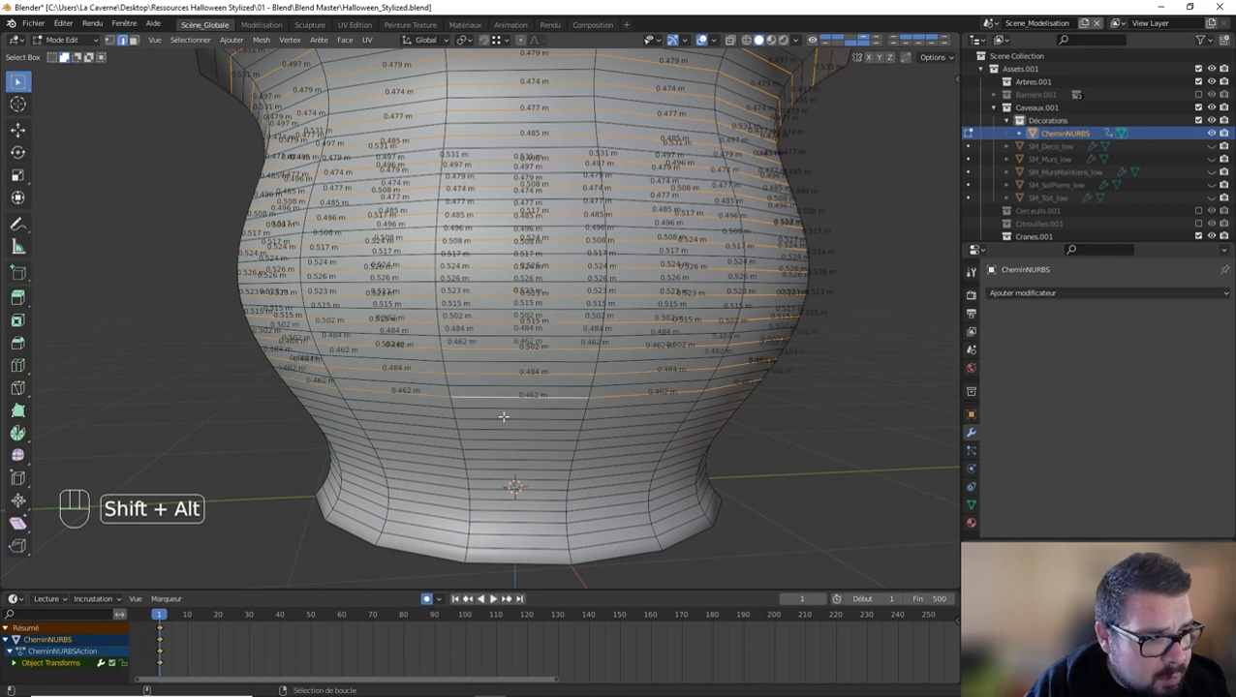
{"action": "left_click", "coordinate": [499, 419], "text": "alt+shift"}
{"action": "left_click", "coordinate": [500, 441], "text": "alt+shift"}
{"action": "left_click", "coordinate": [493, 459], "text": "alt+shift"}
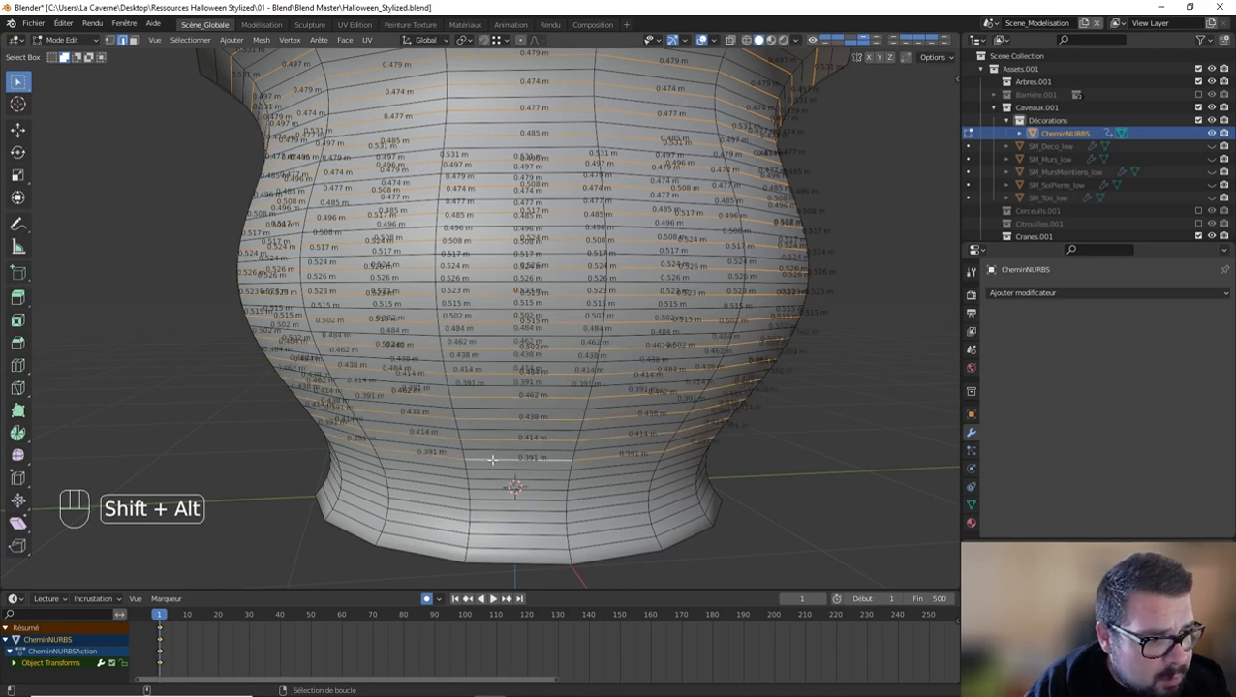
{"action": "left_click", "coordinate": [491, 480], "text": "alt+shift"}
{"action": "left_click", "coordinate": [490, 498], "text": "alt+shift"}
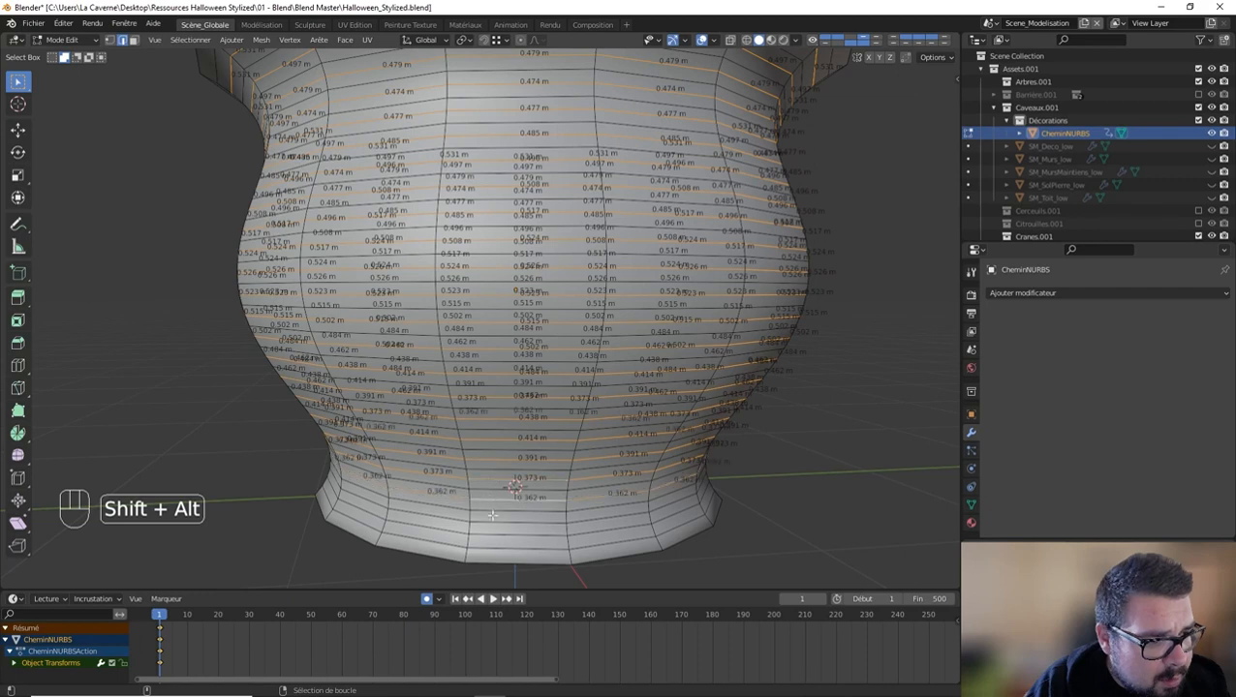
{"action": "left_click", "coordinate": [492, 518], "text": "alt+shift"}
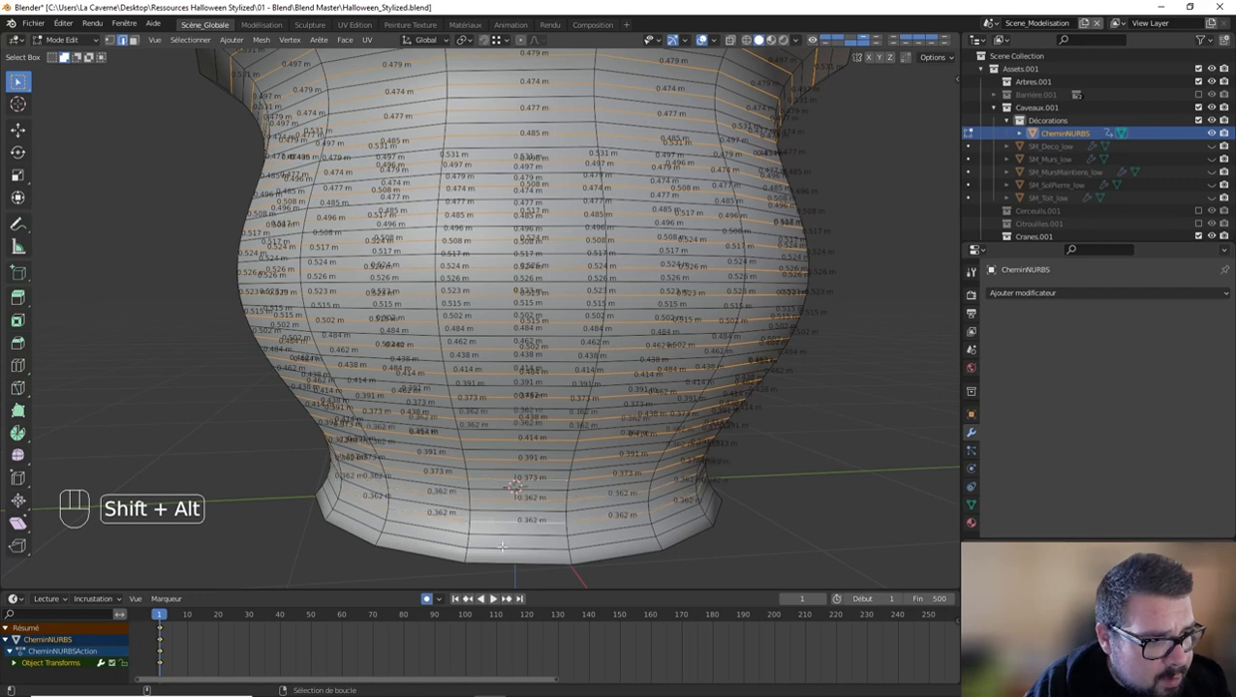
{"action": "left_click", "coordinate": [501, 547], "text": "alt+shift"}
{"action": "key", "text": "x"}
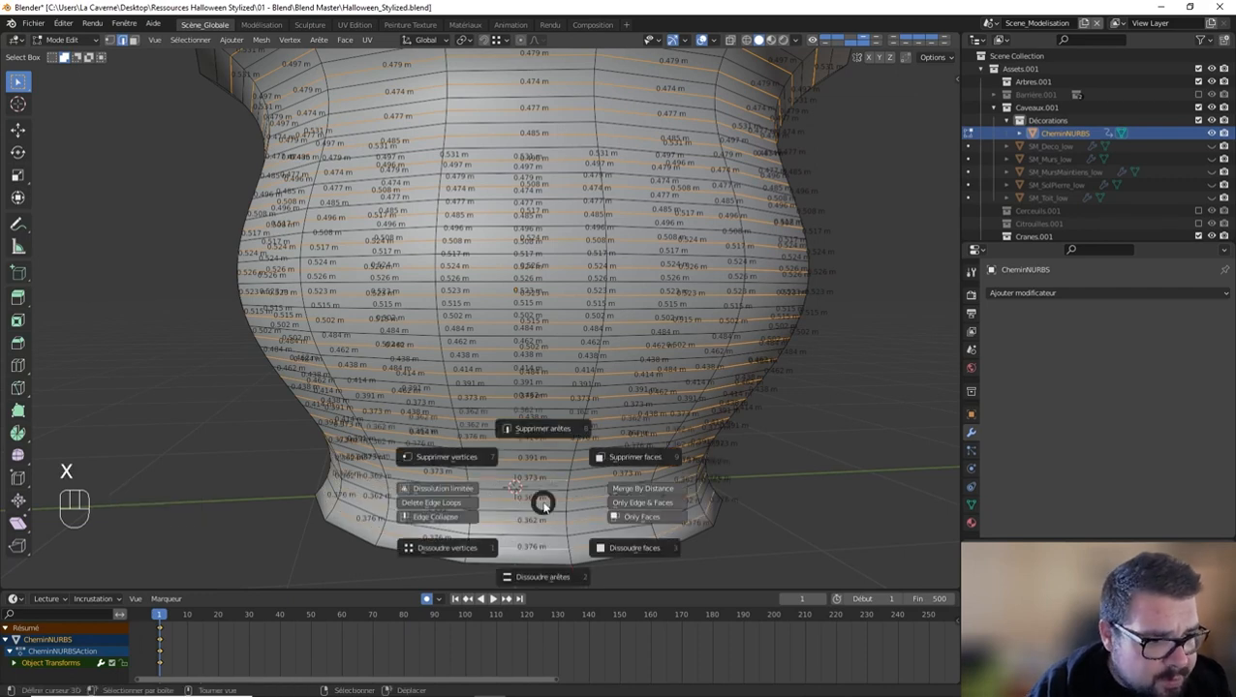
{"action": "left_click", "coordinate": [549, 576]}
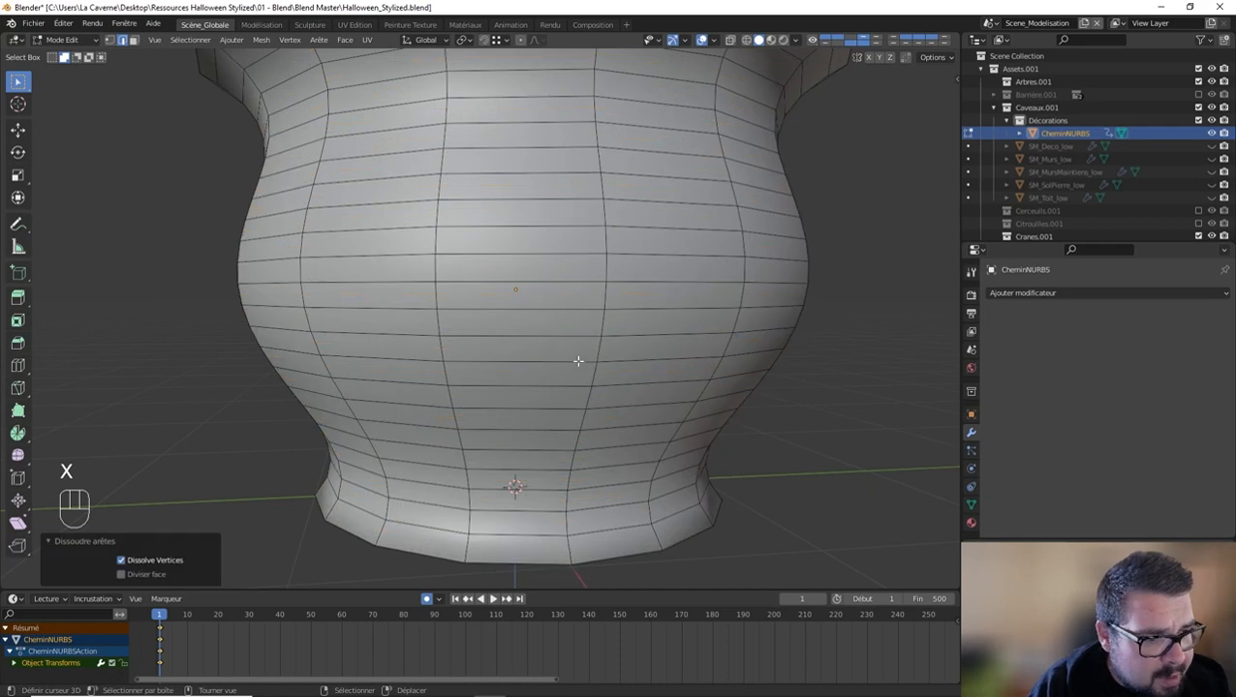
Step: Apply the pot's scale and rotation in Object Mode and set its origin to its geometry
{"action": "key", "text": "Tab"}
{"action": "key", "text": "q"}
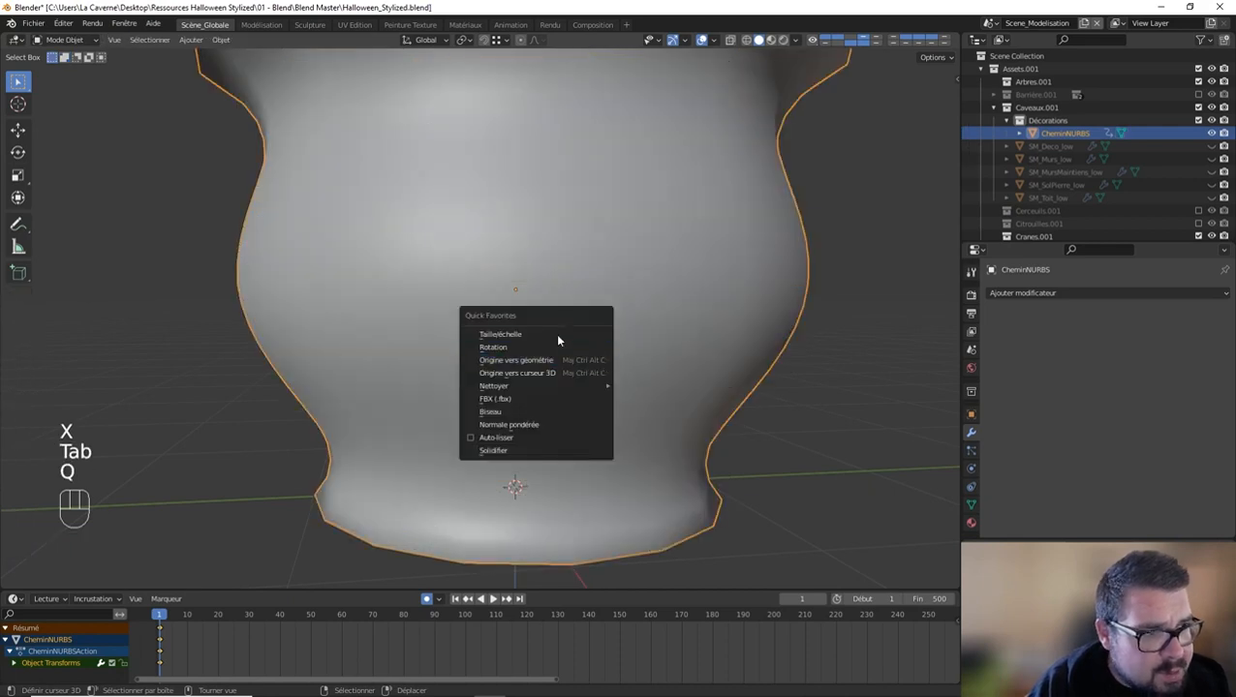
{"action": "left_click", "coordinate": [537, 332]}
{"action": "key", "text": "q"}
{"action": "left_click", "coordinate": [511, 346]}
{"action": "key", "text": "q"}
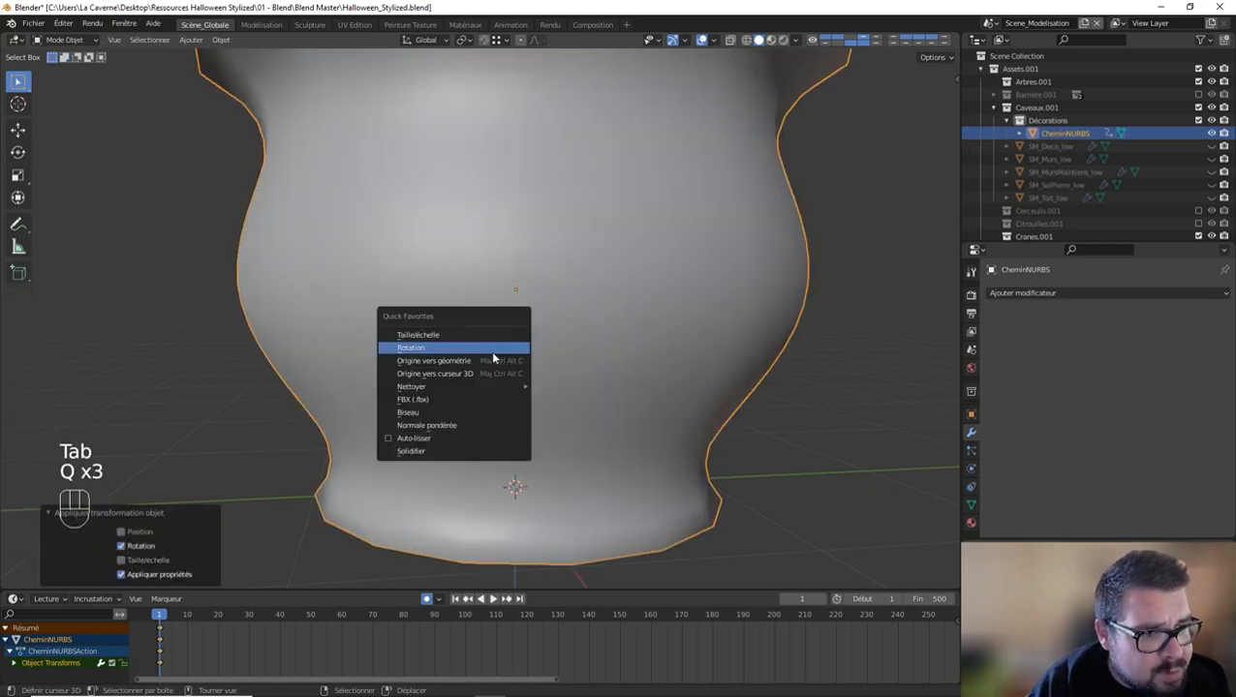
{"action": "key", "text": "q"}
{"action": "left_click", "coordinate": [480, 360]}
Step: Add one loop cut around the band at the pot's upper rim in Edit Mode and clear the selection
{"action": "scroll", "coordinate": [610, 261], "scroll_direction": "down", "scroll_amount": 3}
{"action": "middle_click_drag", "start_coordinate": [609, 259], "coordinate": [592, 238]}
{"action": "key", "text": "Tab"}
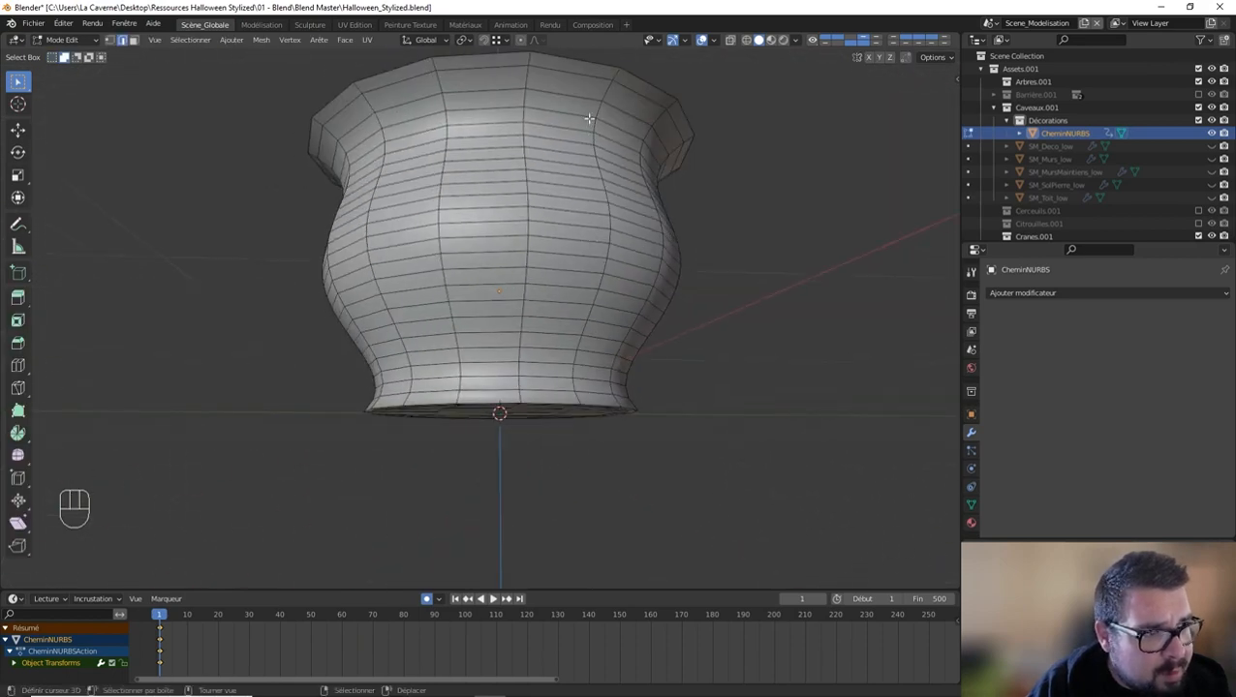
{"action": "key", "text": "ctrl+r"}
{"action": "left_click", "coordinate": [528, 84]}
{"action": "key", "text": "a"}
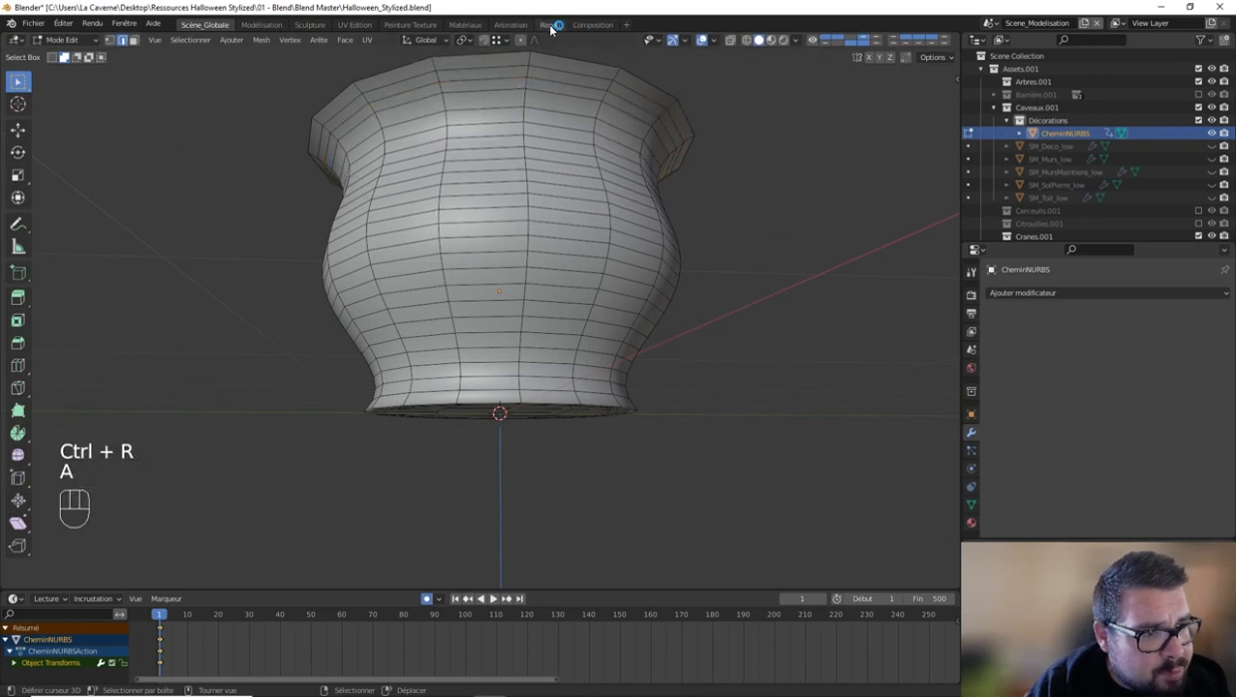
{"action": "middle_click_drag", "start_coordinate": [547, 83], "coordinate": [591, 155]}
Step: Add a Solidify modifier to the pot with even thickness enabled and a thickness of 0.1 m
{"action": "key", "text": "Tab"}
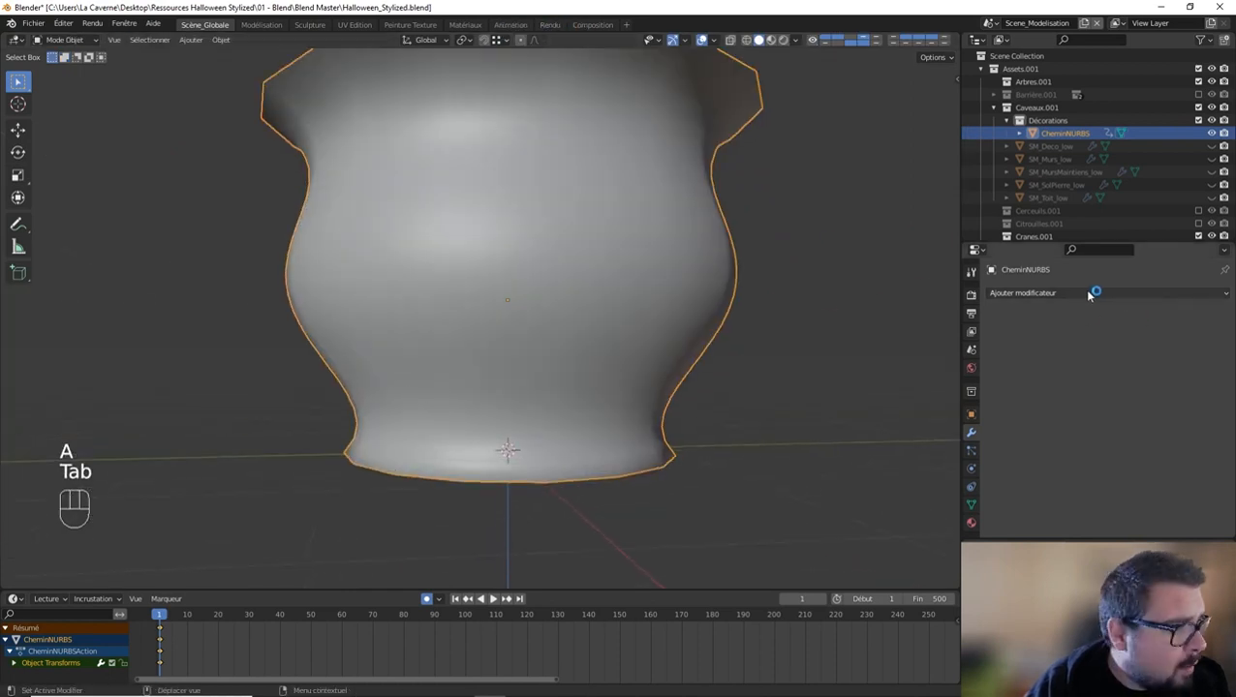
{"action": "left_click", "coordinate": [1092, 293]}
{"action": "left_click", "coordinate": [932, 589]}
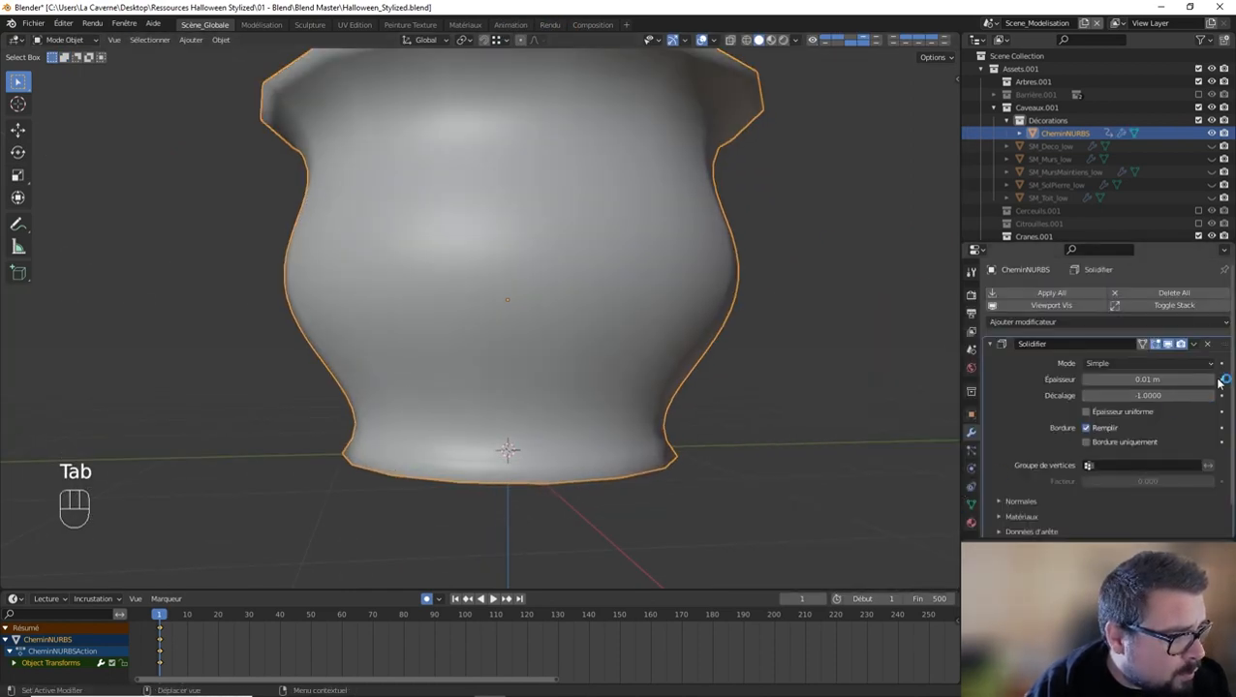
{"action": "left_click", "coordinate": [1086, 411]}
{"action": "left_click", "coordinate": [1143, 377]}
{"action": "type", "text": "0.1"}
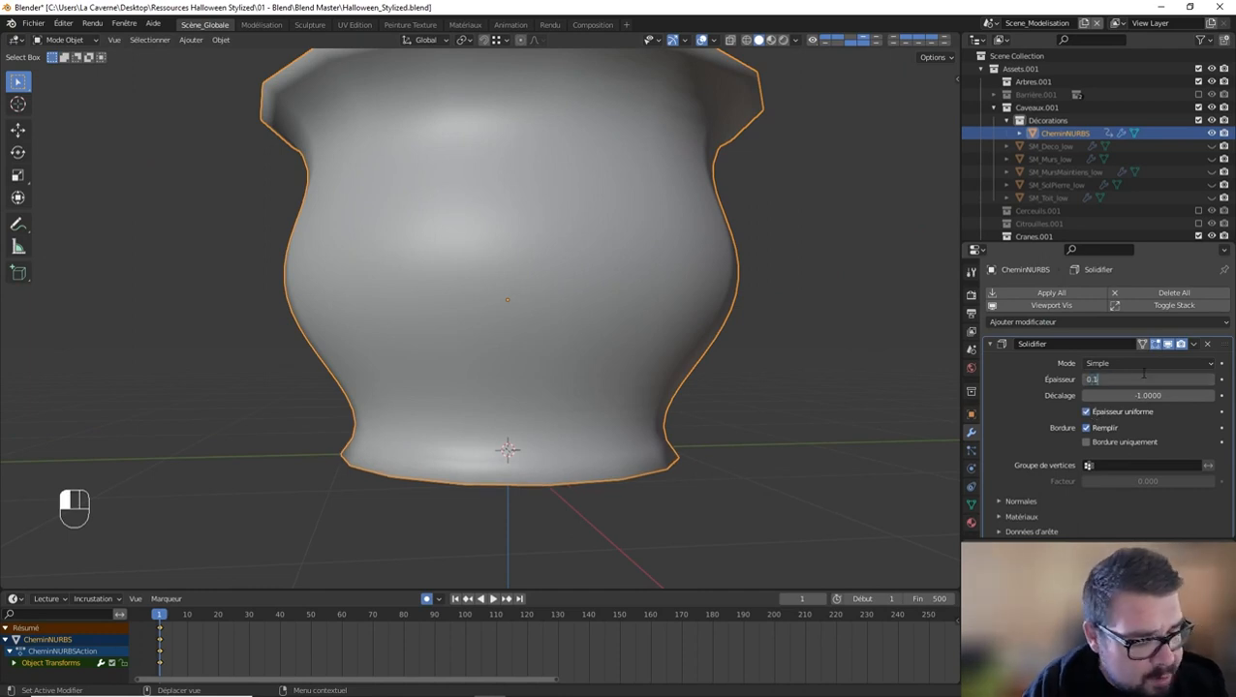
{"action": "key", "text": "Return"}
{"action": "middle_click_drag", "start_coordinate": [714, 388], "coordinate": [689, 309]}
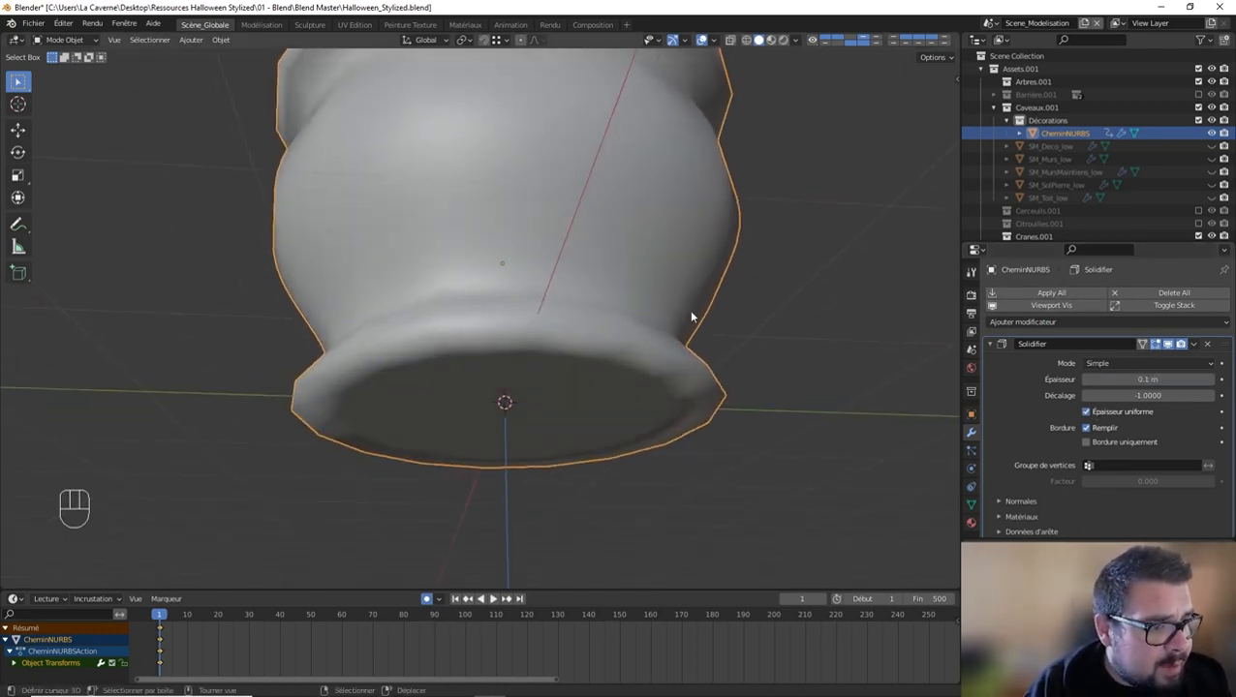
Step: Add a Catmull-Clark Subdivision Surface modifier to the pot and check the smoothed rim and foot
{"action": "left_click", "coordinate": [1026, 322]}
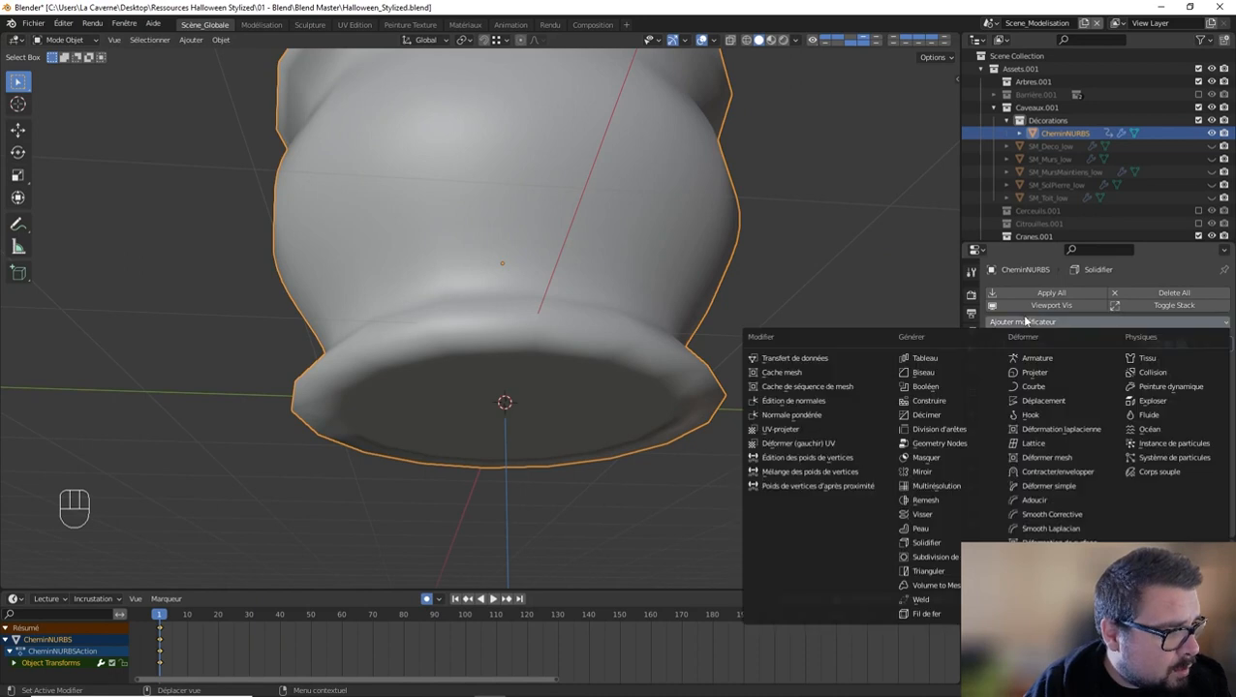
{"action": "left_click", "coordinate": [935, 557]}
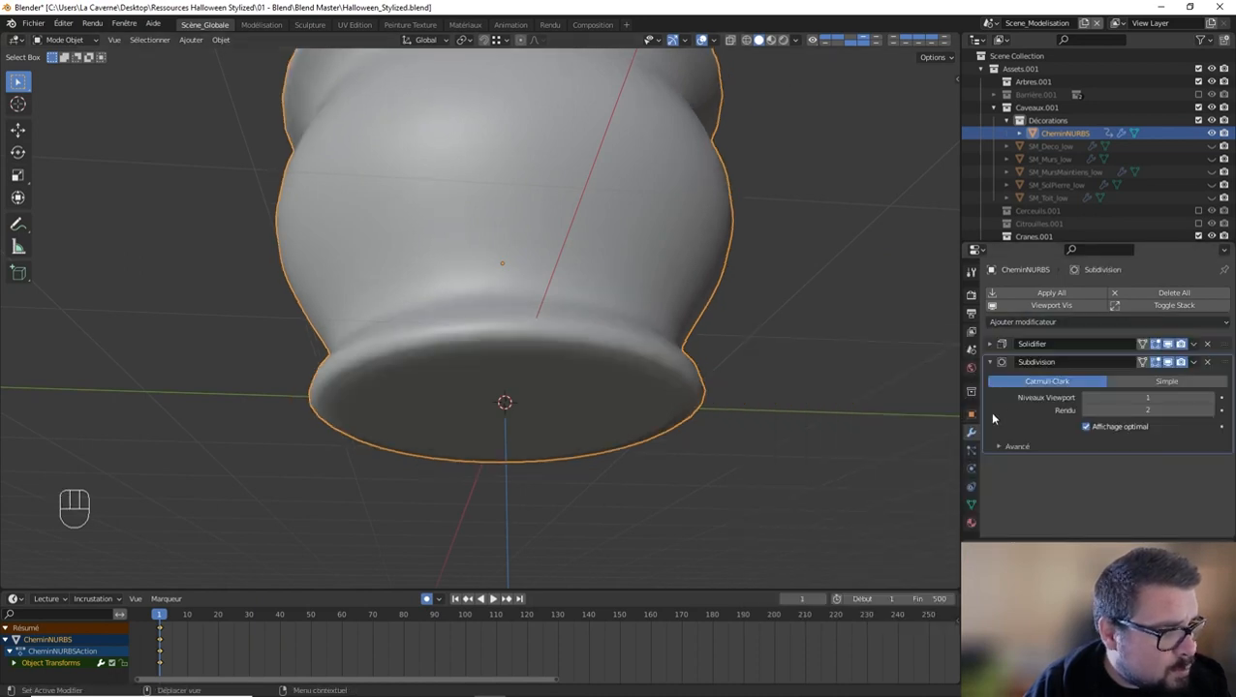
{"action": "middle_click_drag", "start_coordinate": [847, 363], "coordinate": [697, 378]}
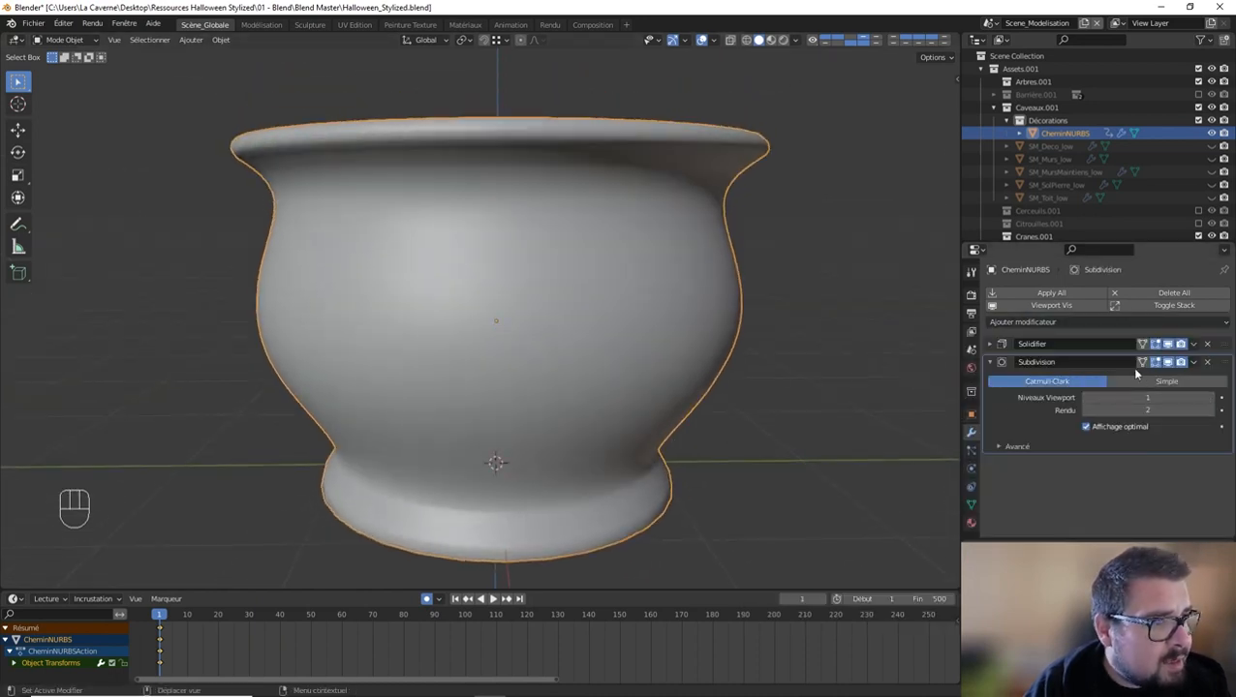
Step: Apply the Solidify modifier and check the thickened mesh in Edit Mode
{"action": "left_click", "coordinate": [1223, 350]}
{"action": "key", "text": "ctrl+a"}
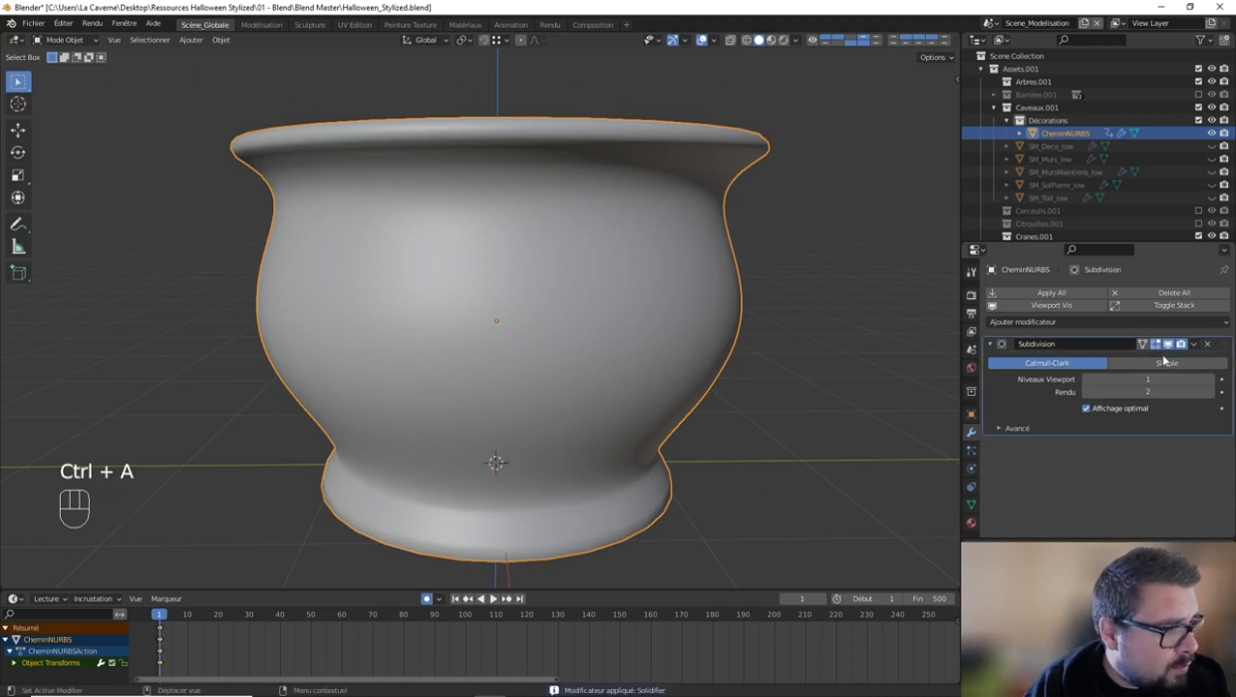
{"action": "key", "text": "Tab"}
{"action": "middle_click_drag", "start_coordinate": [703, 251], "coordinate": [664, 261]}
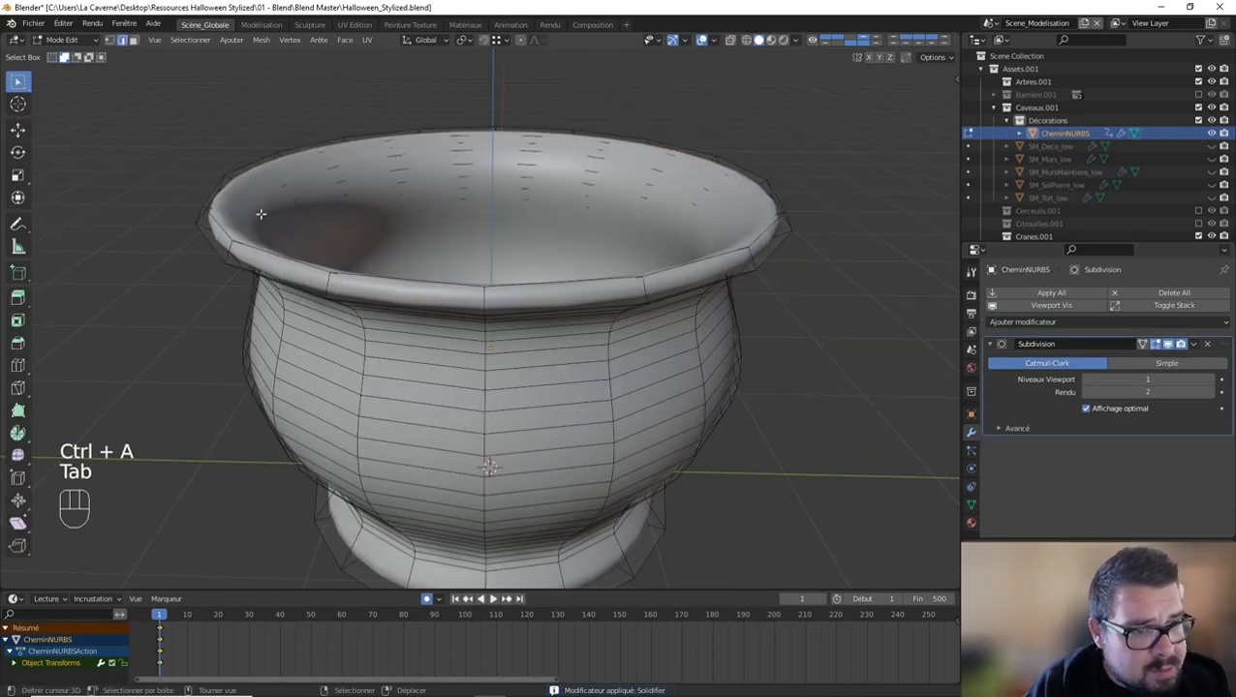
{"action": "key", "text": "Tab"}
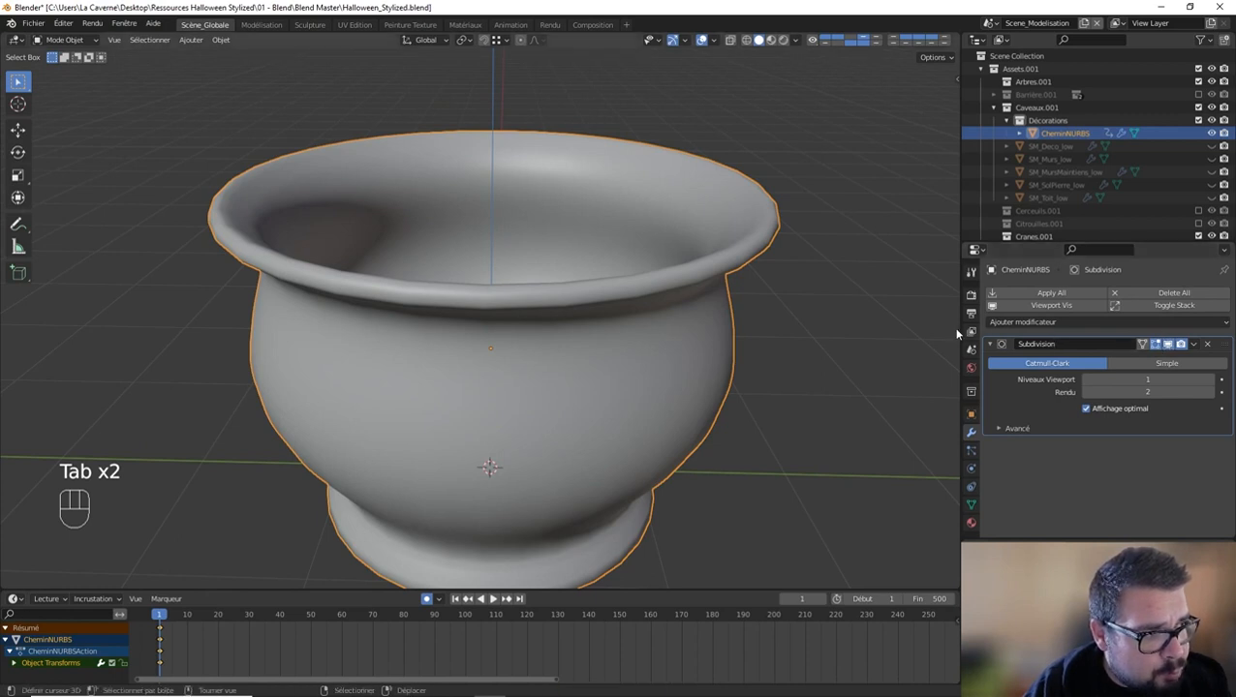
Step: Add a Weighted Normal modifier with a weight of 100 to the pot and deselect the object
{"action": "key", "text": "q"}
{"action": "key", "text": "q"}
{"action": "left_click", "coordinate": [816, 408]}
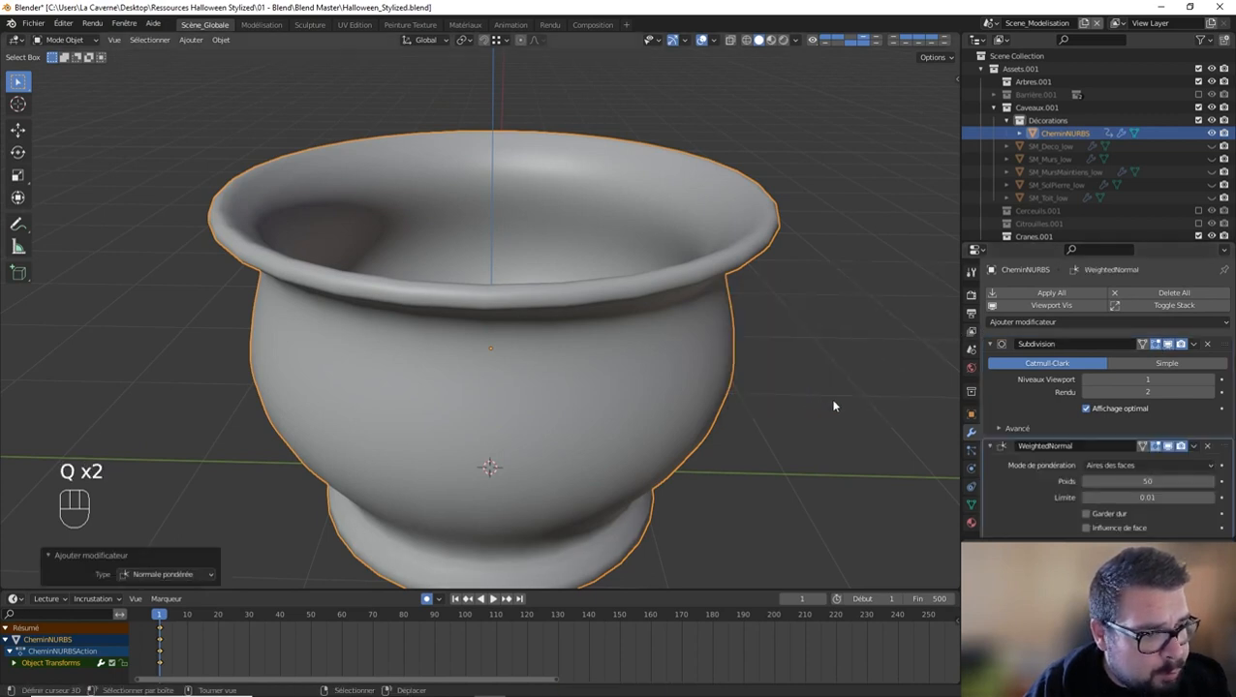
{"action": "key", "text": "a"}
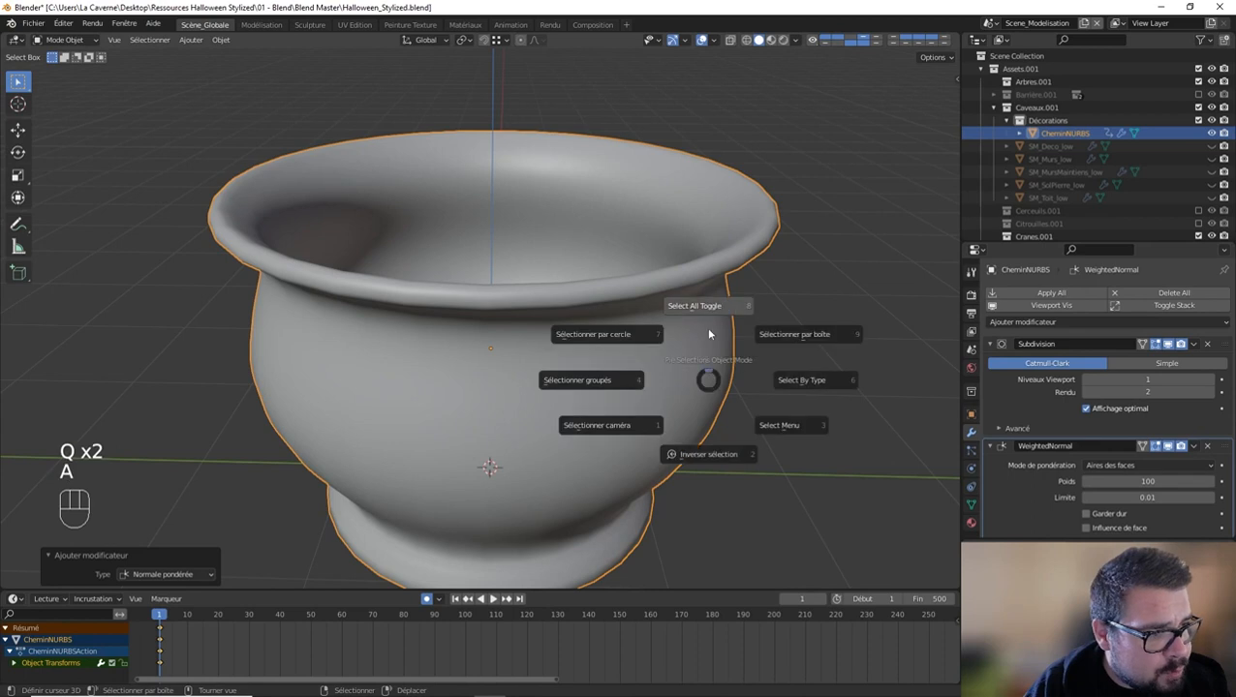
{"action": "left_click", "coordinate": [709, 331]}
{"action": "middle_click_drag", "start_coordinate": [707, 329], "coordinate": [697, 260]}
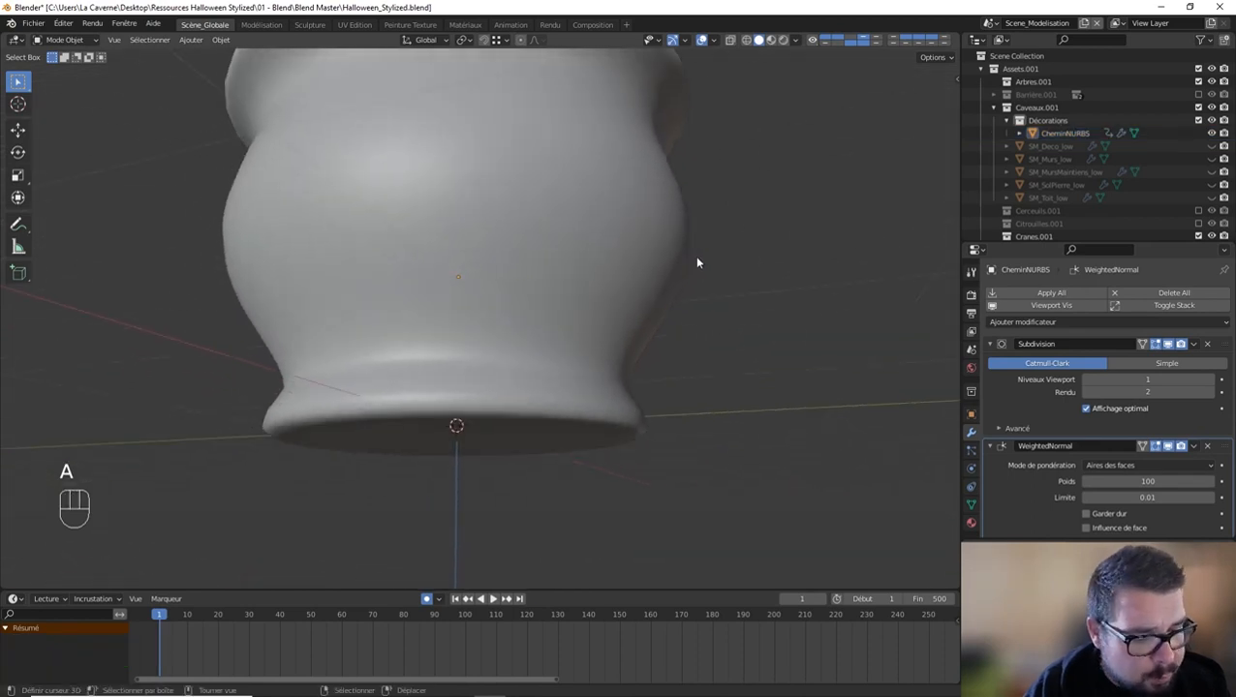
Step: Enter Edit Mode on the pot and turn off the viewport display of its Subdivision modifier
{"action": "key", "text": "KP_1"}
{"action": "middle_click_drag", "start_coordinate": [400, 188], "coordinate": [319, 242]}
{"action": "key", "text": "Tab"}
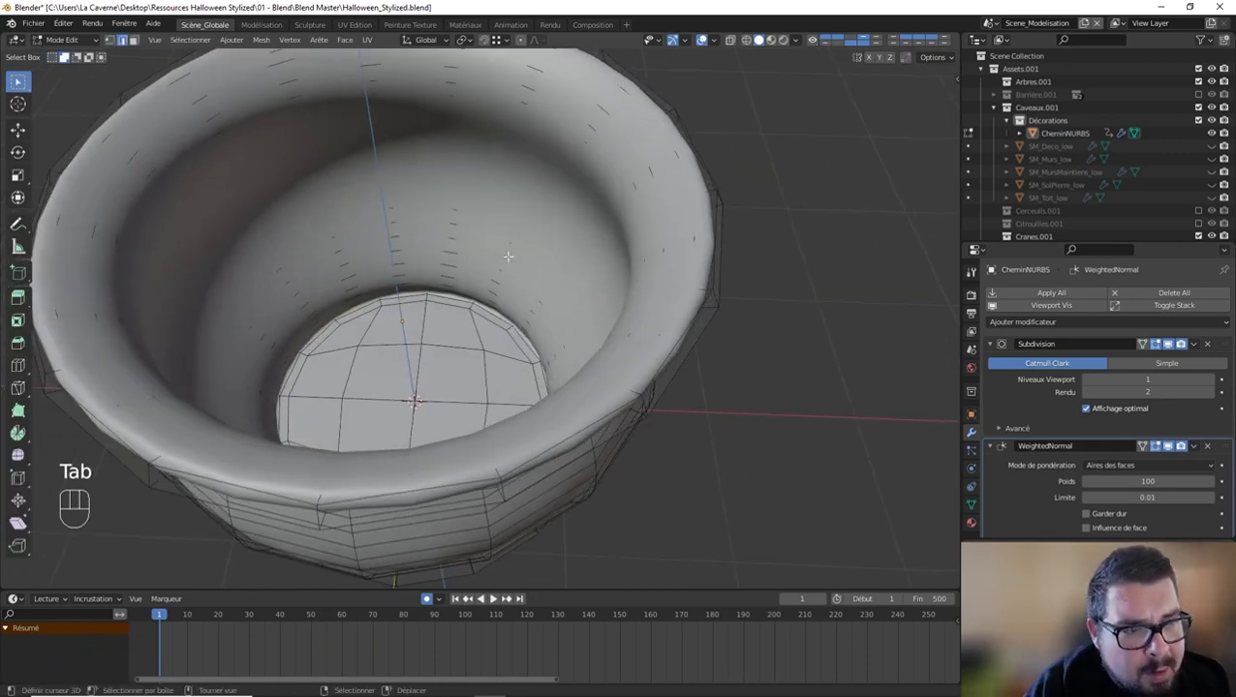
{"action": "left_click", "coordinate": [1170, 346]}
{"action": "middle_click_drag", "start_coordinate": [384, 155], "coordinate": [399, 198], "text": "shift"}
{"action": "middle_click_drag", "start_coordinate": [399, 199], "coordinate": [360, 176]}
Step: Duplicate the edge loop inside the pot just below the rim in place and separate it into its own object
{"action": "left_click", "coordinate": [310, 167], "text": "alt+shift"}
{"action": "key", "text": "shift+d"}
{"action": "right_click", "coordinate": [454, 141]}
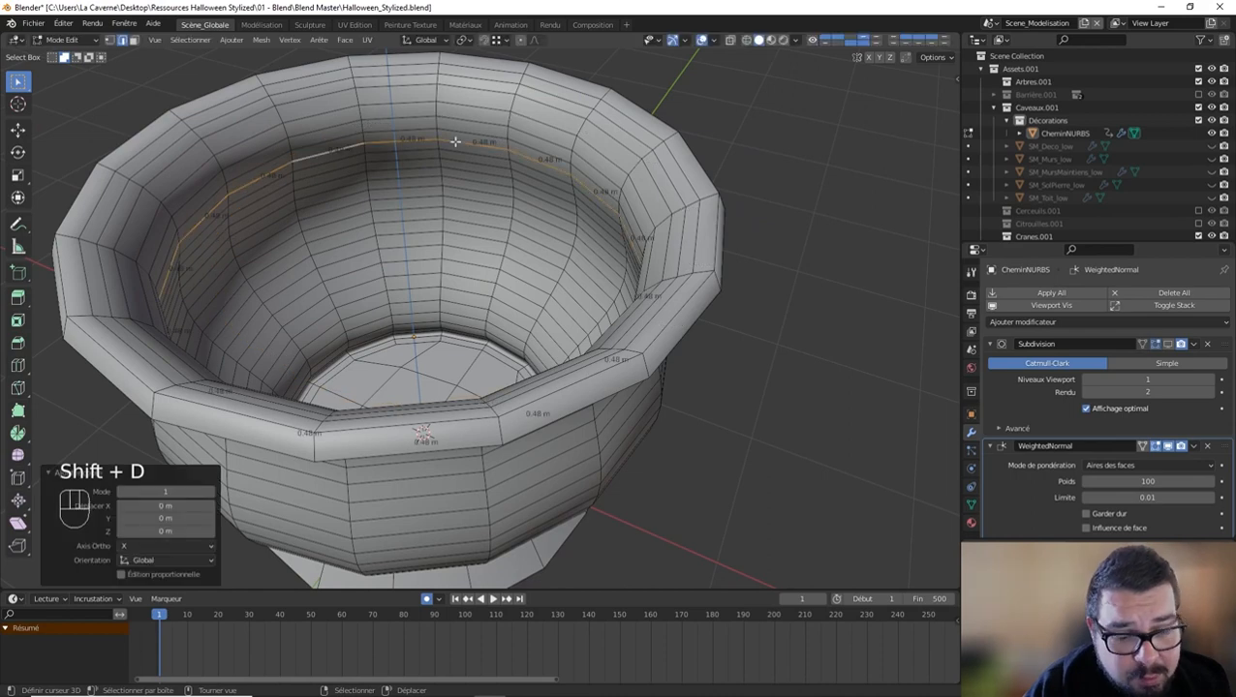
{"action": "key", "text": "p"}
{"action": "left_click", "coordinate": [456, 146]}
{"action": "key", "text": "Tab"}
Step: Extrude all edges of the separated ring inward, scaling them to 0.905 on X and Y only
{"action": "left_click", "coordinate": [389, 142]}
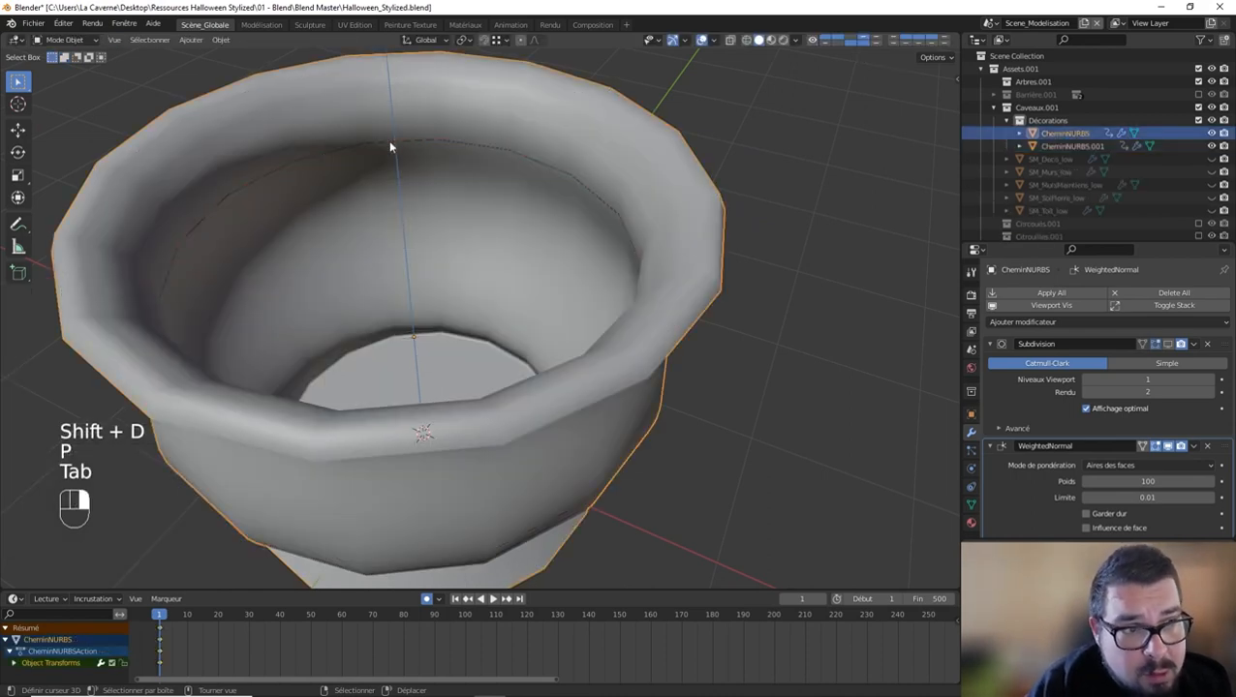
{"action": "left_click", "coordinate": [379, 144]}
{"action": "key", "text": "Tab"}
{"action": "key", "text": "a"}
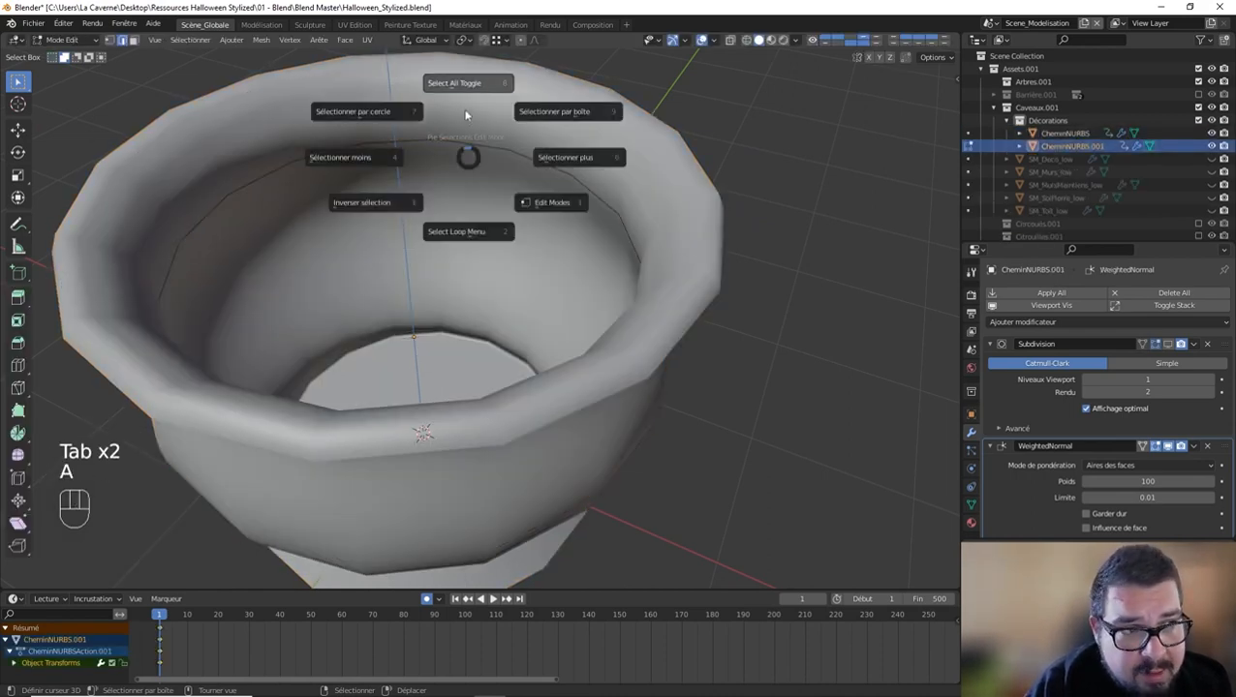
{"action": "key", "text": "e"}
{"action": "key", "text": "s"}
{"action": "key", "text": "shift+z"}
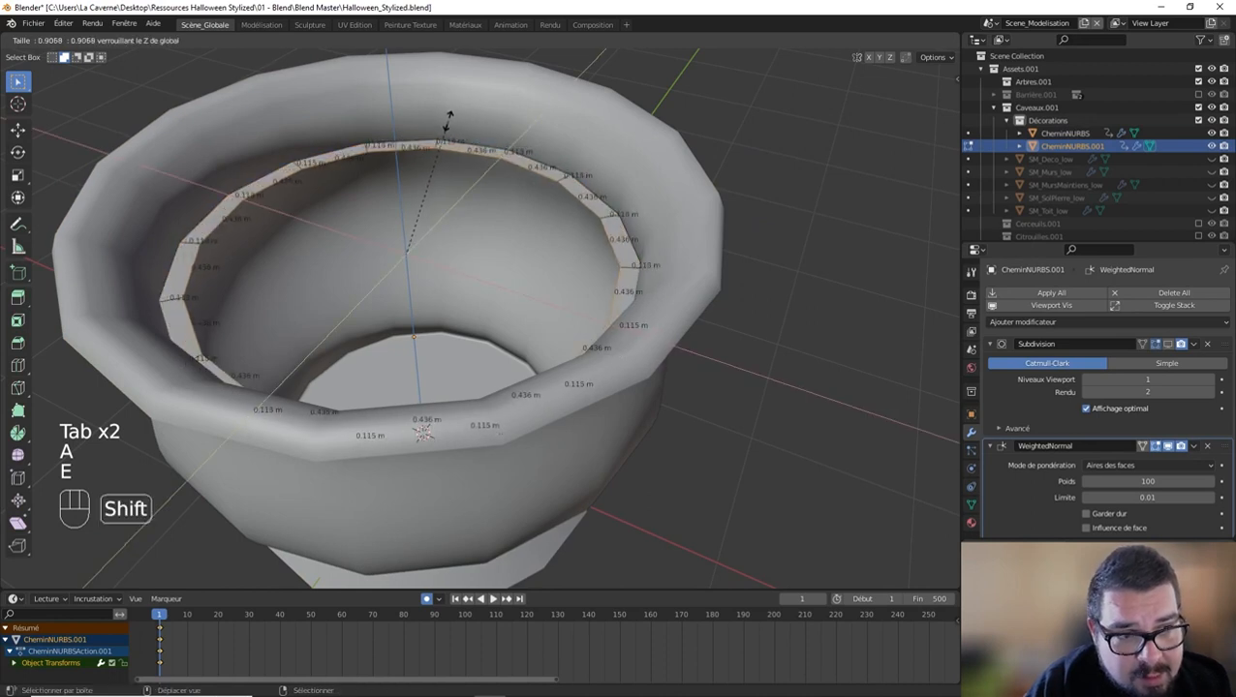
{"action": "left_click", "coordinate": [443, 123]}
Step: Close the ring's opening with a Grid Fill to form the soil disc and return to Object Mode
{"action": "key", "text": "q"}
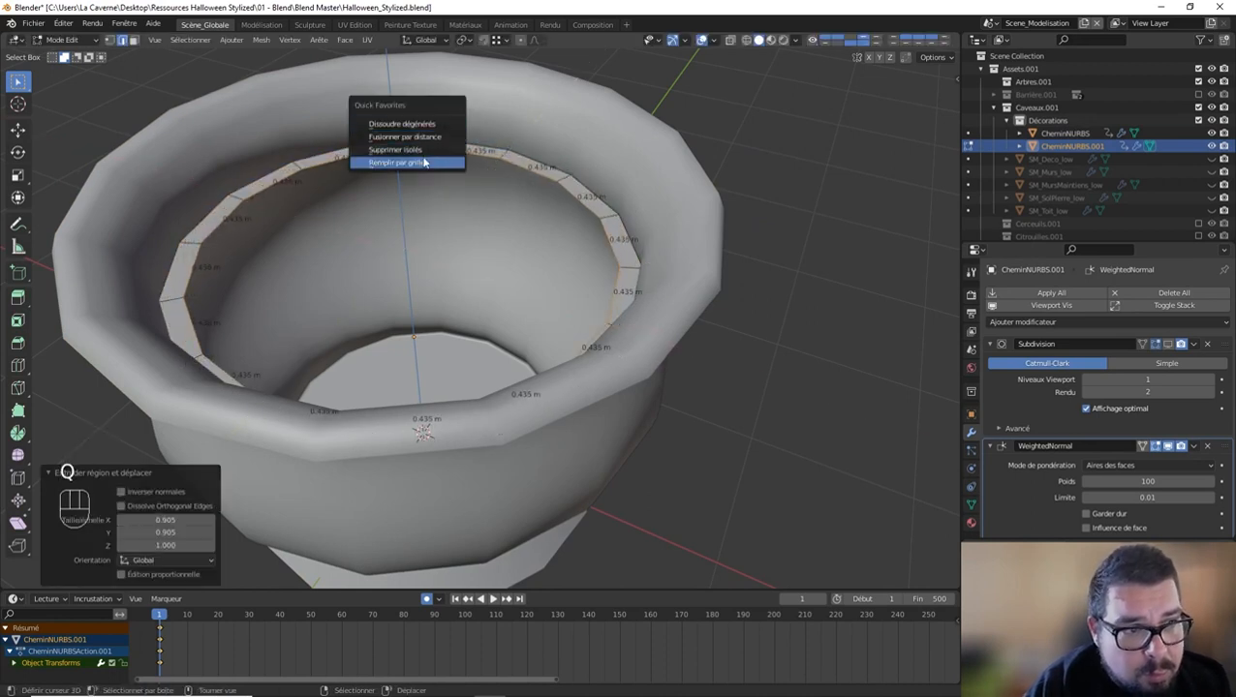
{"action": "left_click", "coordinate": [423, 160]}
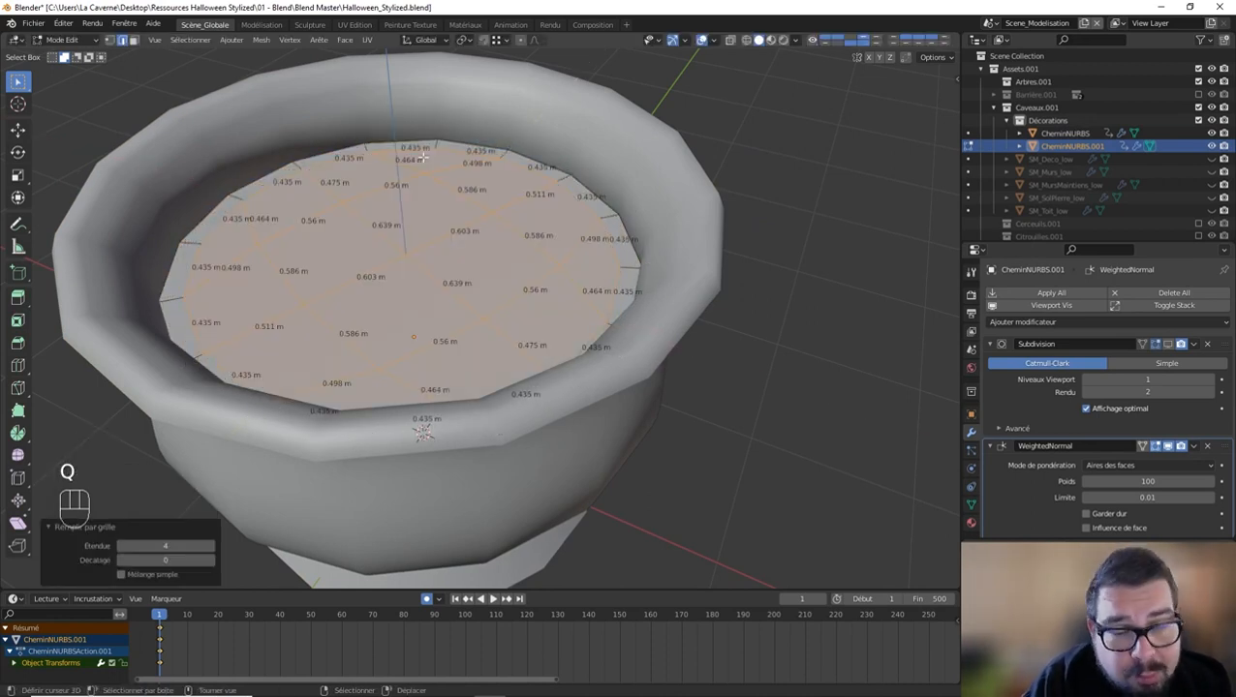
{"action": "key", "text": "Tab"}
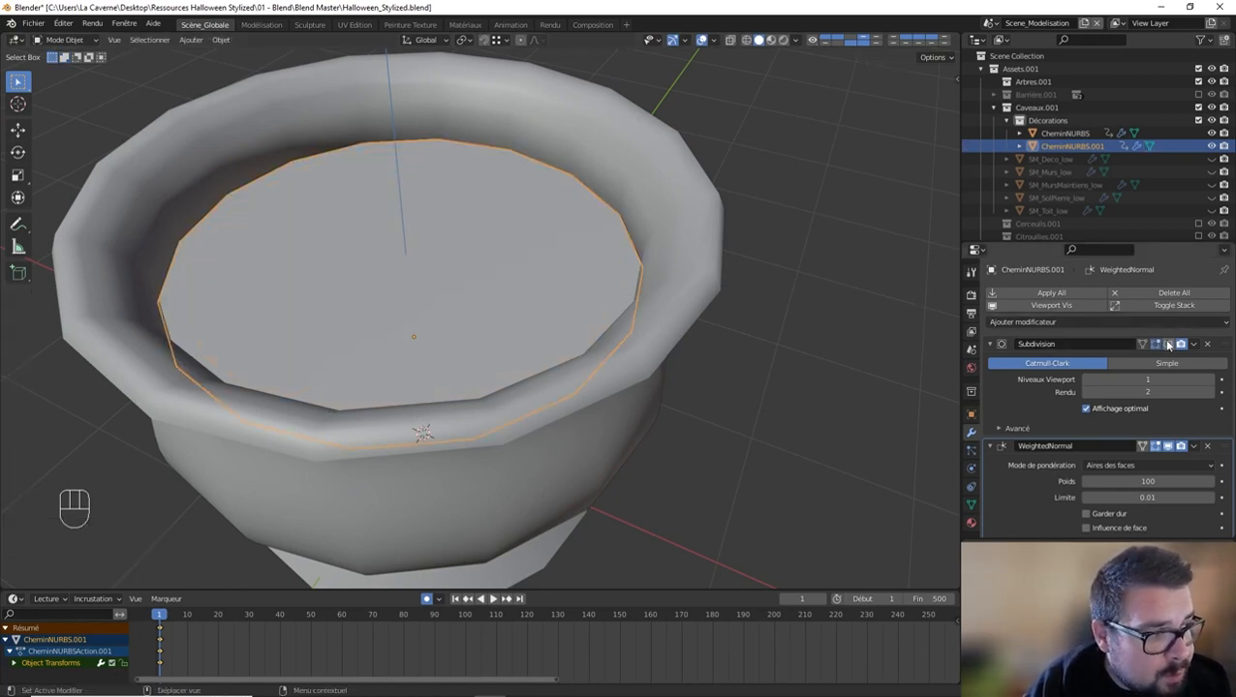
Step: Turn the Subdivision modifier's viewport display back on for both the disc and the pot
{"action": "left_click", "coordinate": [1168, 344]}
{"action": "left_click", "coordinate": [603, 189]}
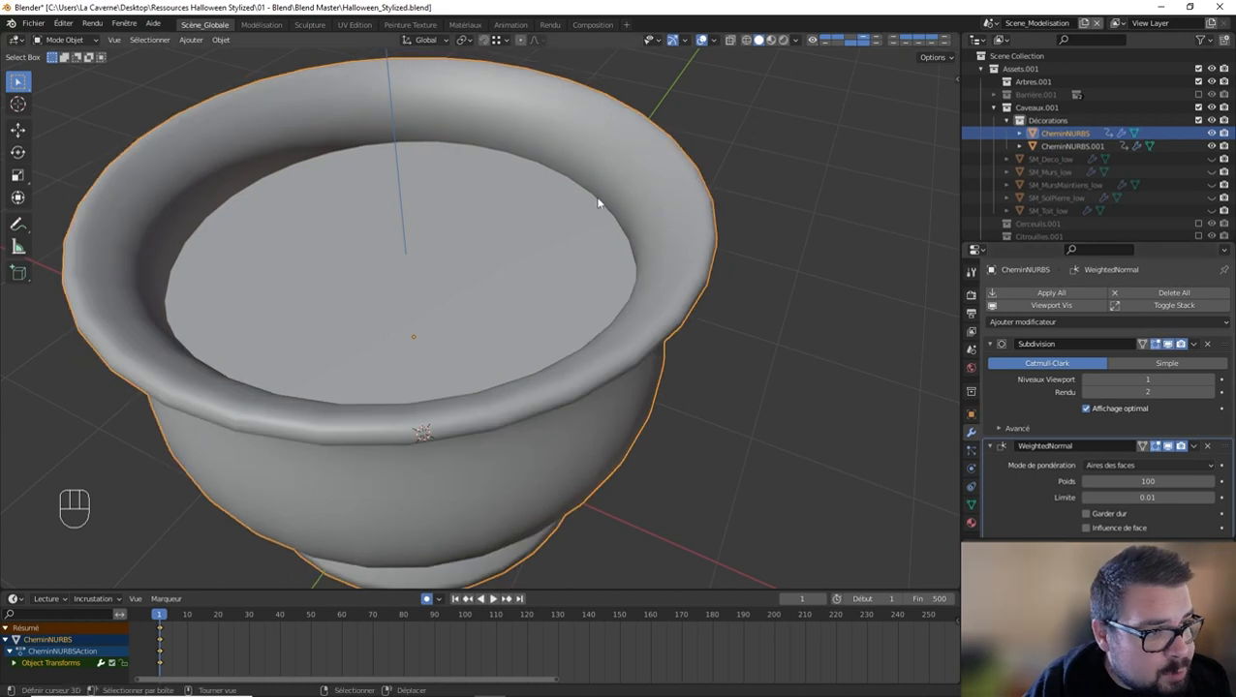
{"action": "key", "text": "a"}
{"action": "left_click", "coordinate": [499, 112]}
Step: Scale the disc by 1.004 so its edge meets the pot's inner wall
{"action": "left_click", "coordinate": [388, 229]}
{"action": "middle_click_drag", "start_coordinate": [338, 223], "coordinate": [321, 268]}
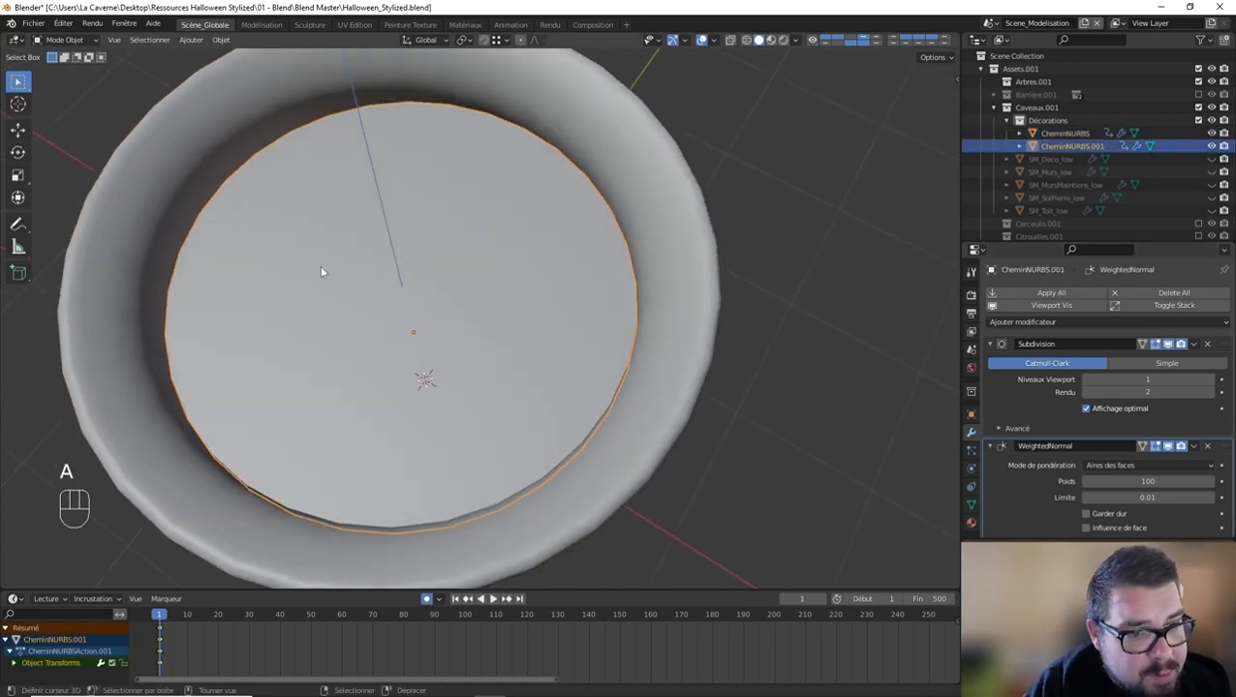
{"action": "key", "text": "s"}
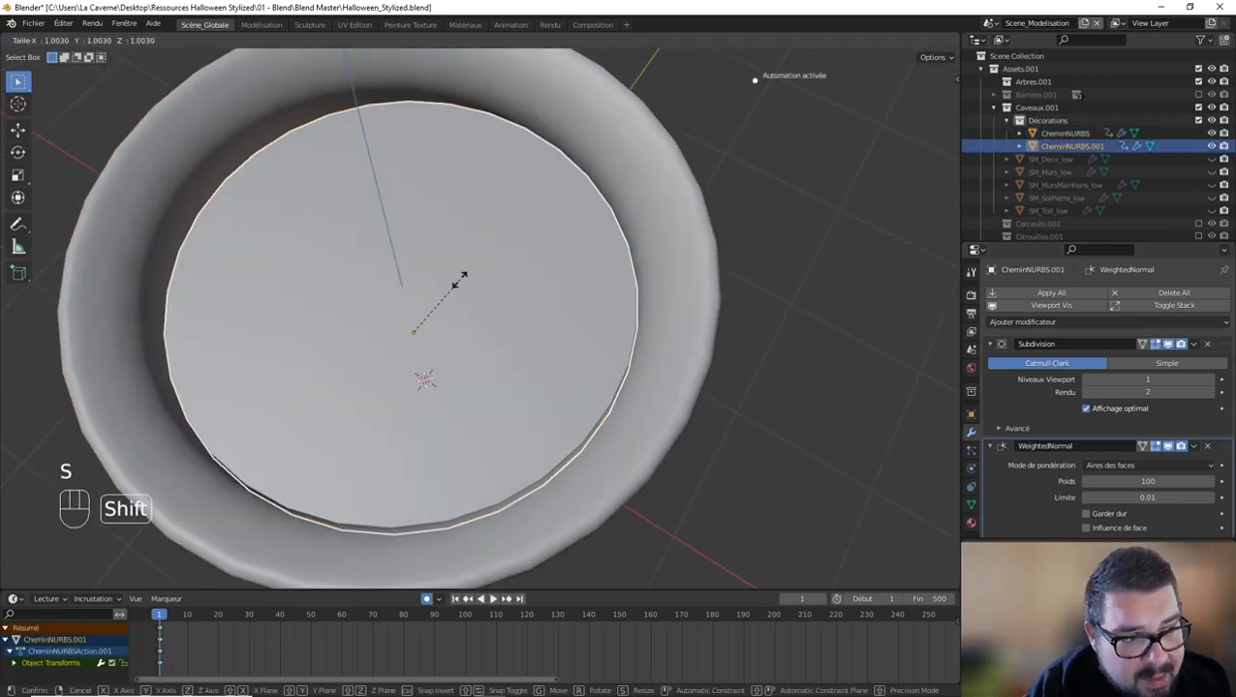
{"action": "left_click", "coordinate": [463, 278]}
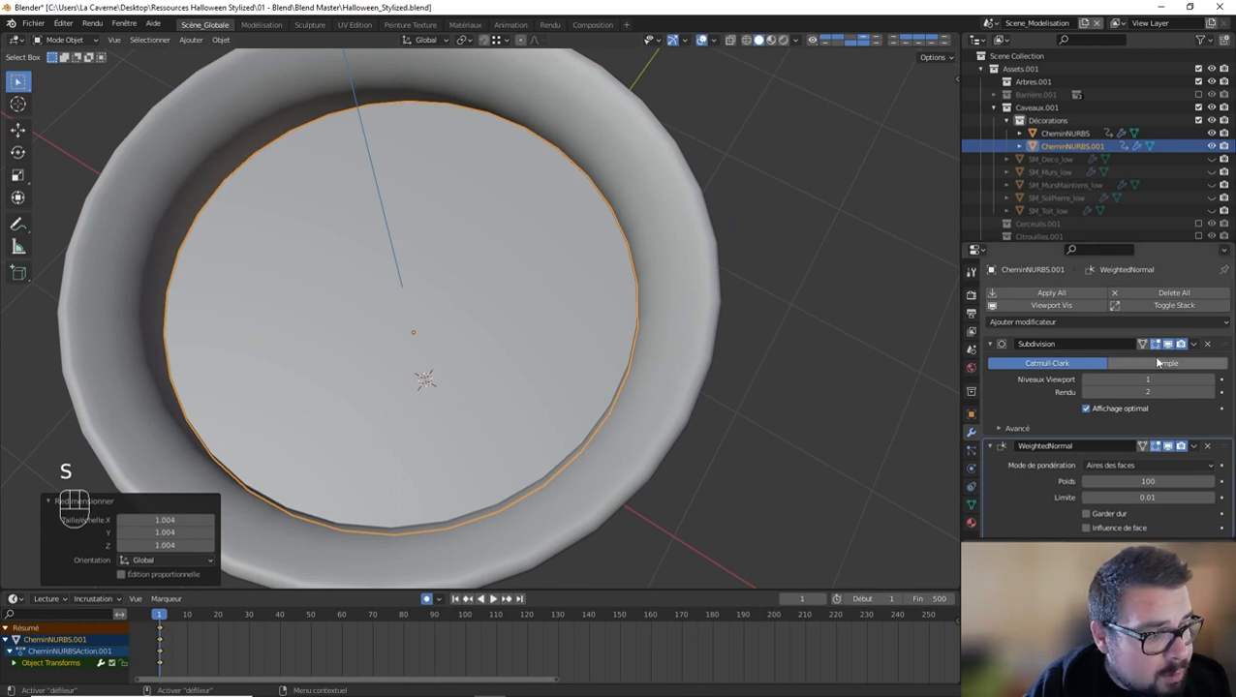
Step: Check the disc in isolation, apply its scale and set its origin to its geometry
{"action": "middle_click_drag", "start_coordinate": [659, 310], "coordinate": [635, 272]}
{"action": "key", "text": "KP_Divide"}
{"action": "middle_click_drag", "start_coordinate": [331, 345], "coordinate": [361, 261]}
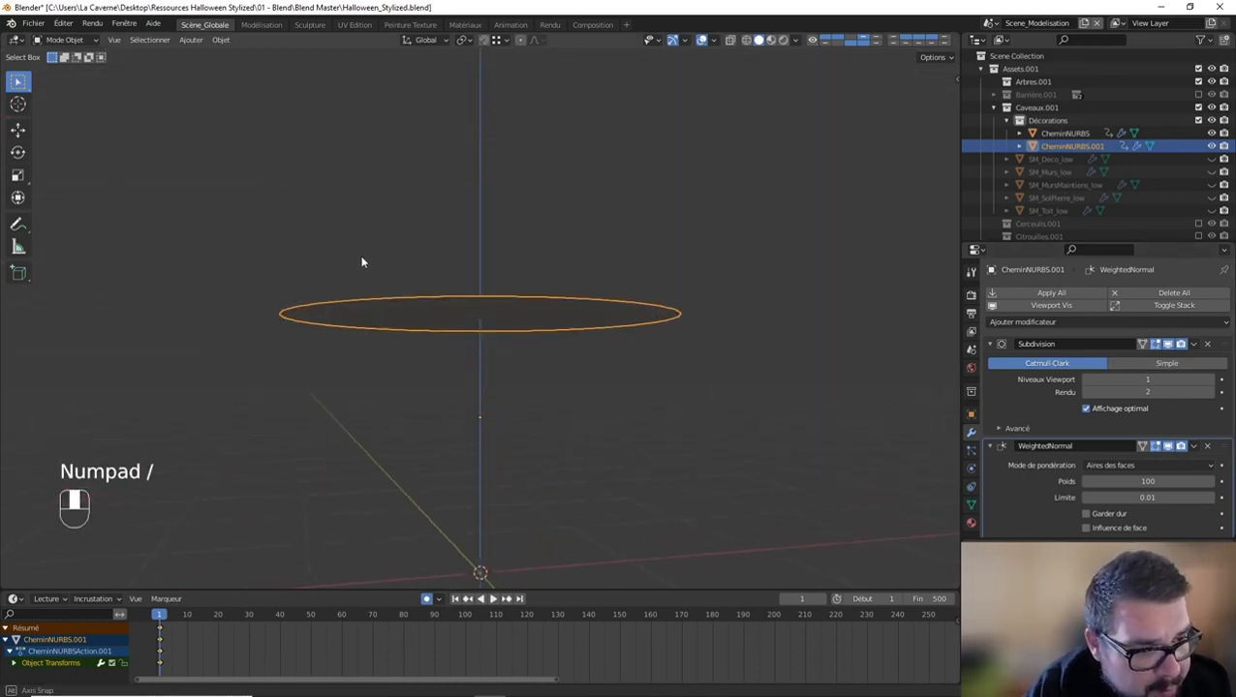
{"action": "key", "text": "KP_Divide"}
{"action": "key", "text": "q"}
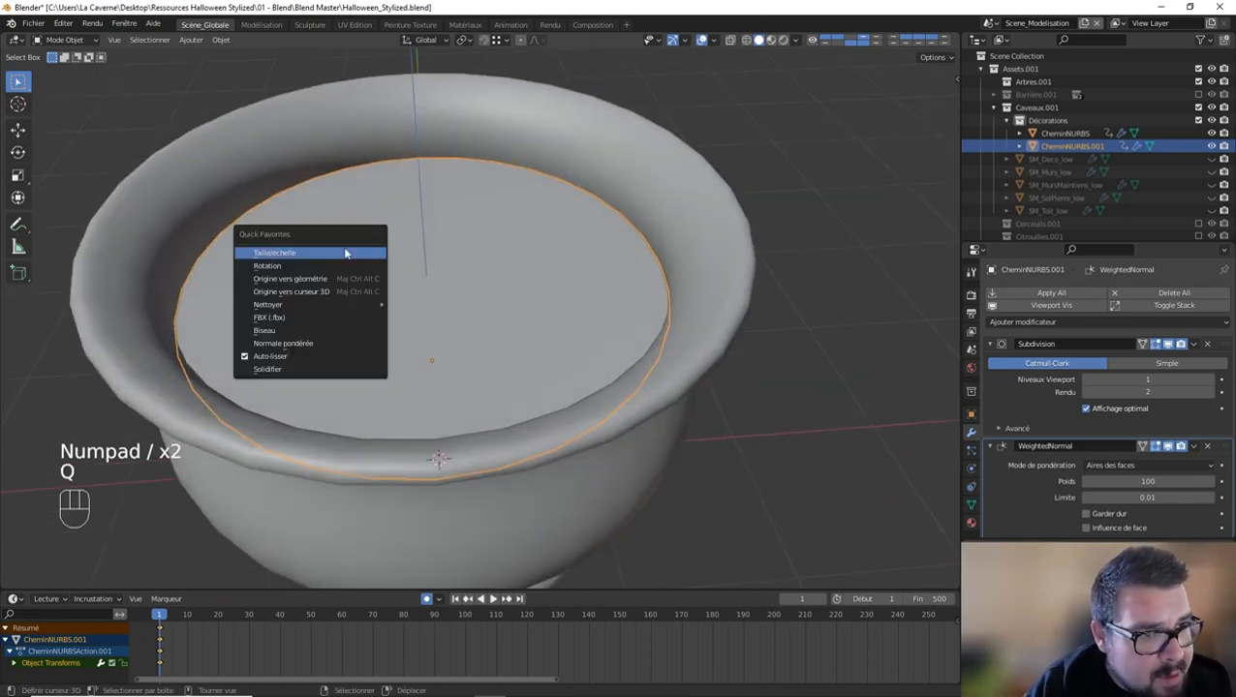
{"action": "left_click", "coordinate": [353, 248]}
{"action": "key", "text": "q"}
{"action": "key", "text": "q"}
{"action": "left_click", "coordinate": [290, 273]}
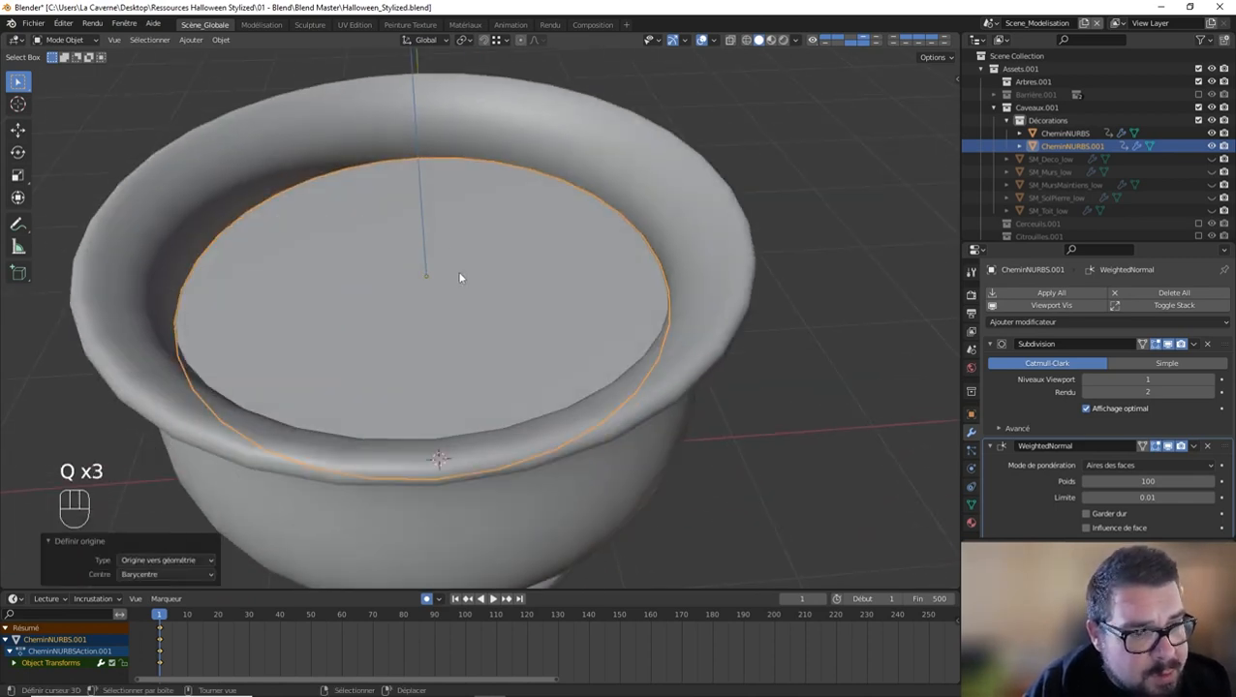
Step: Add a Displace modifier to the disc and place it above the Weighted Normal modifier
{"action": "left_click", "coordinate": [1060, 322]}
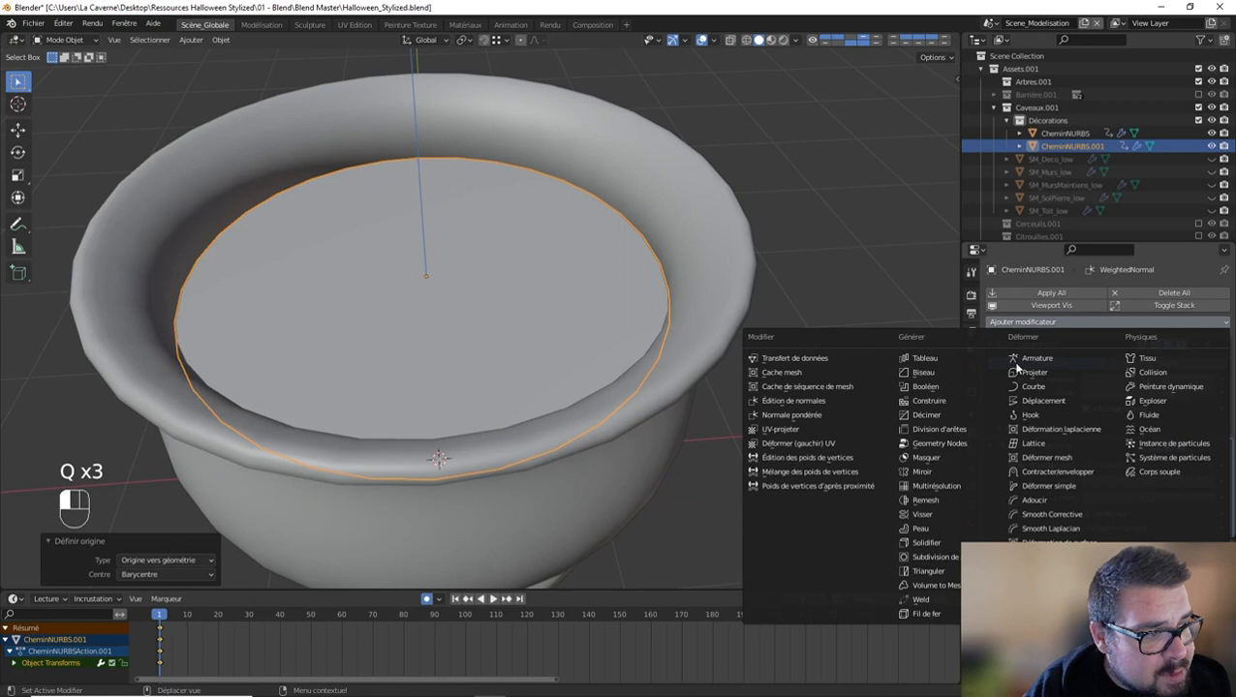
{"action": "left_click", "coordinate": [1057, 401]}
{"action": "scroll", "coordinate": [1166, 440], "scroll_direction": "down", "scroll_amount": 5}
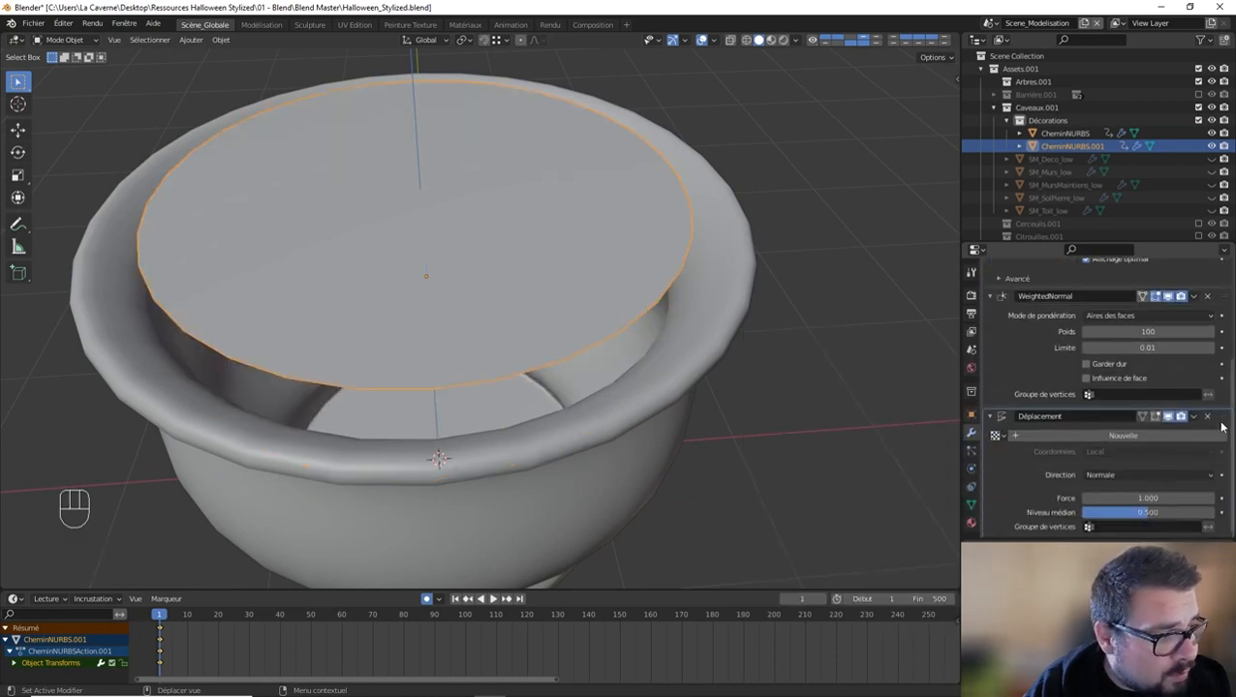
{"action": "left_click_drag", "start_coordinate": [1222, 426], "coordinate": [1221, 296]}
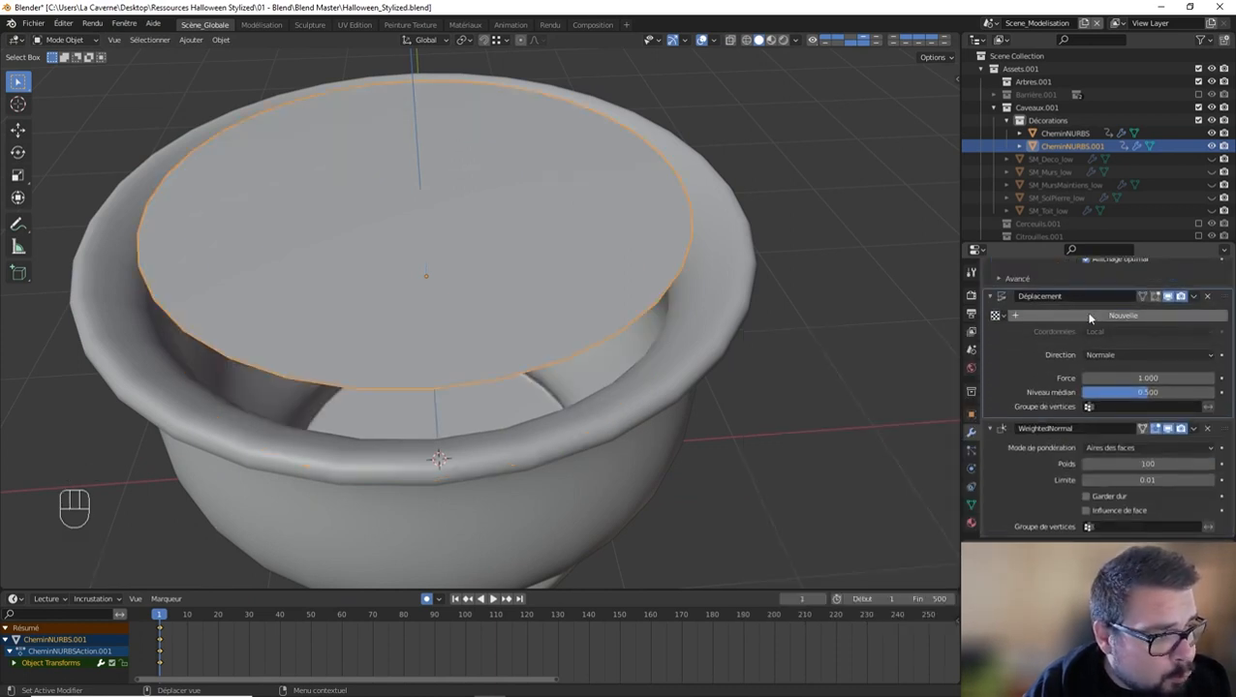
Step: Create a new texture named T_DispPot for the Displace modifier
{"action": "left_click", "coordinate": [1091, 317]}
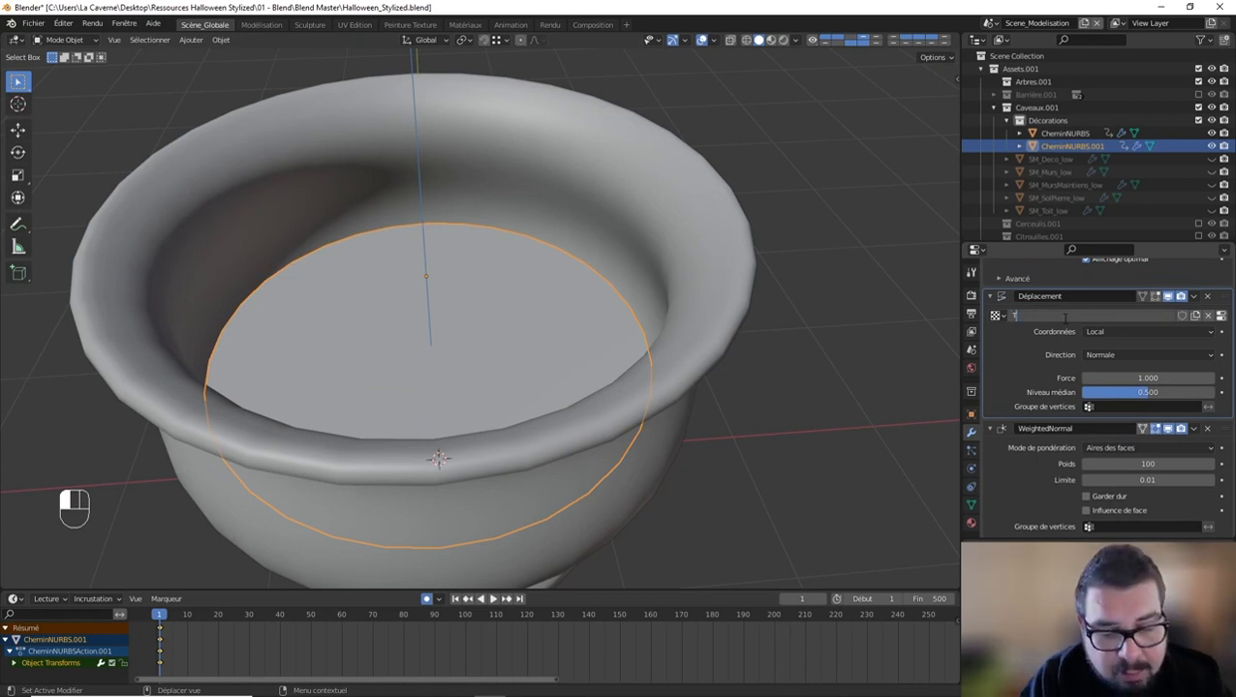
{"action": "type", "text": "T_DispPot"}
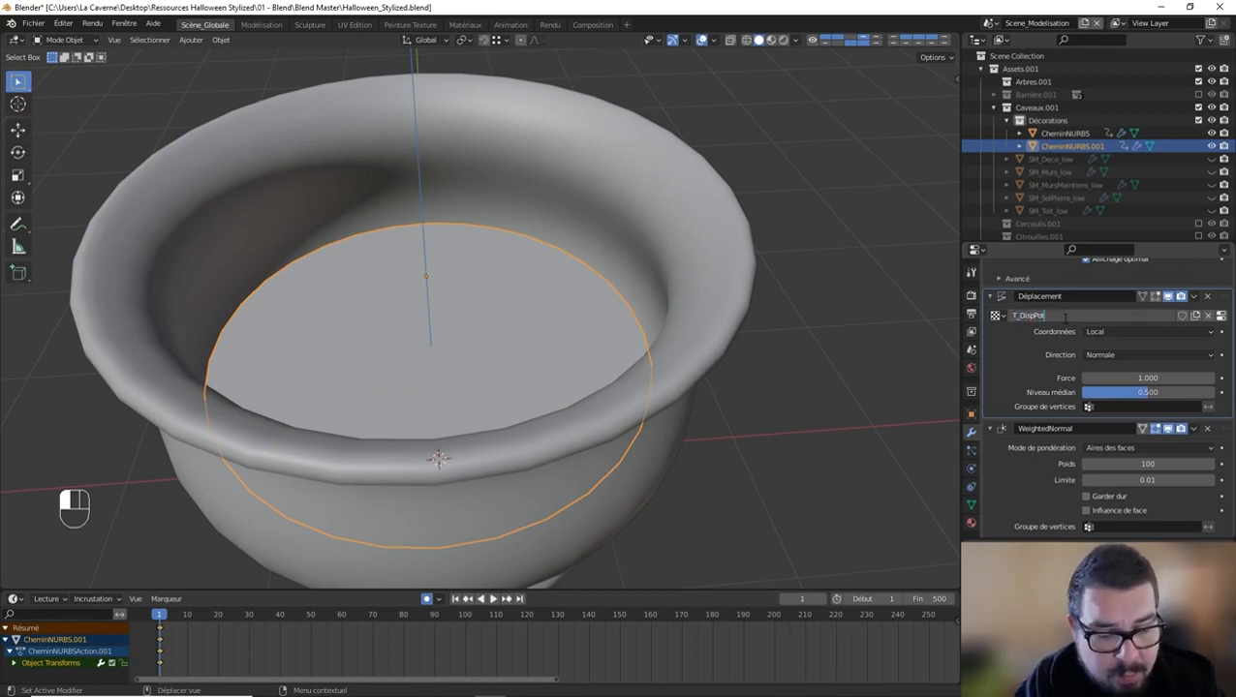
{"action": "key", "text": "Return"}
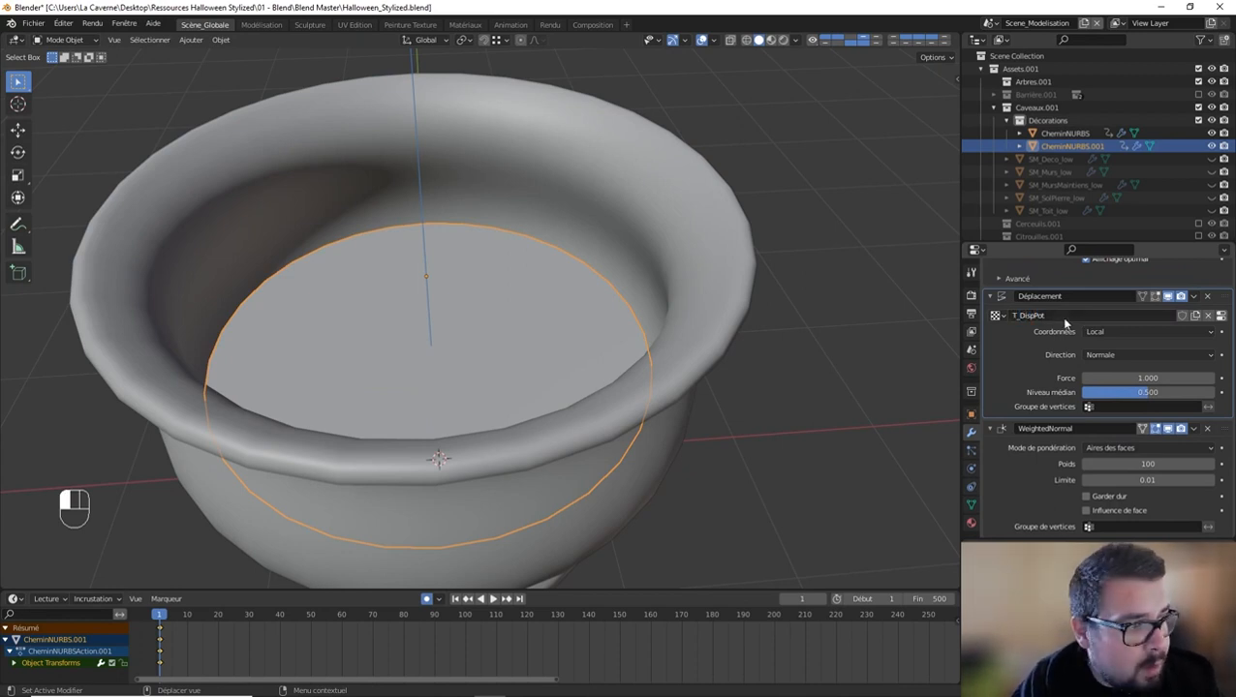
Step: Change the T_DispPot texture to Clouds with a size of 1.31 and a depth of 24
{"action": "left_click", "coordinate": [972, 523]}
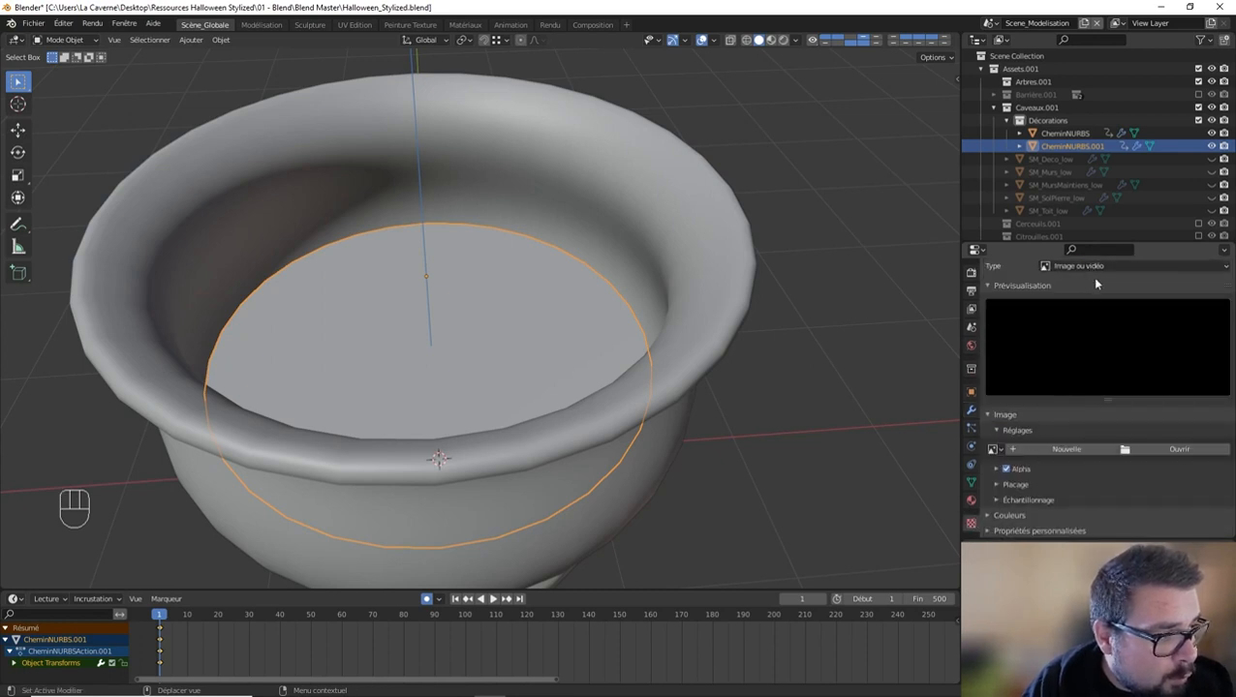
{"action": "left_click", "coordinate": [1133, 331]}
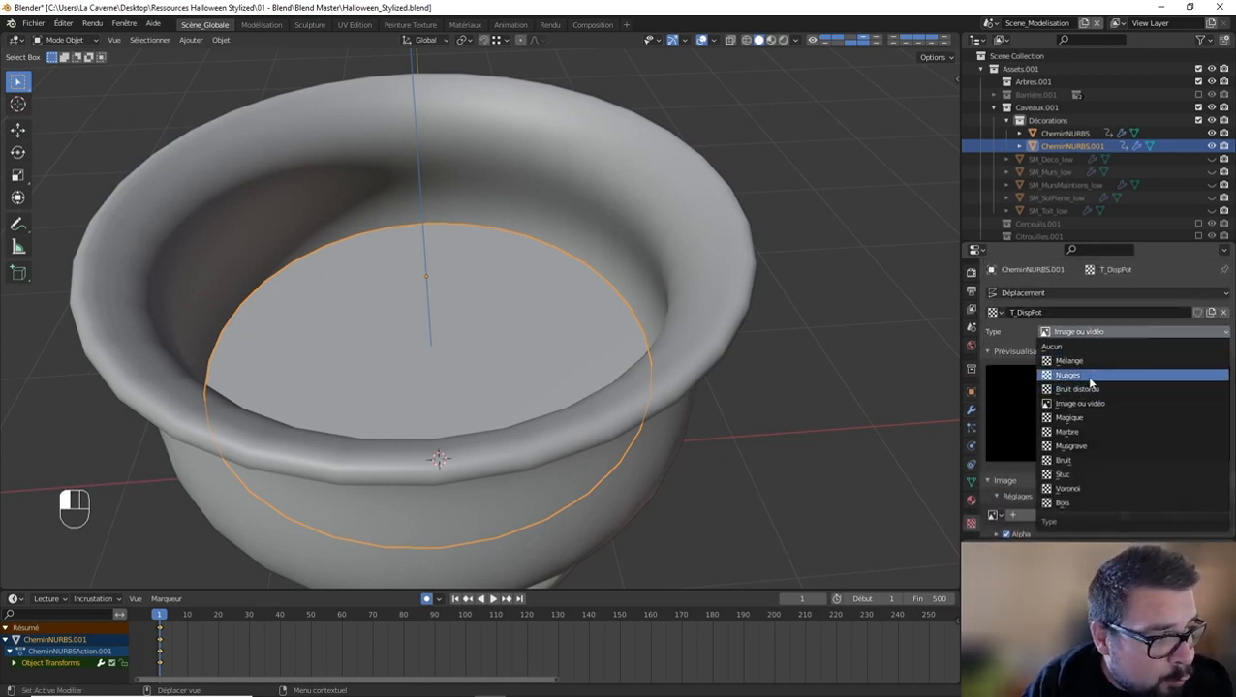
{"action": "left_click", "coordinate": [1087, 375]}
{"action": "scroll", "coordinate": [1125, 478], "scroll_direction": "down", "scroll_amount": 3}
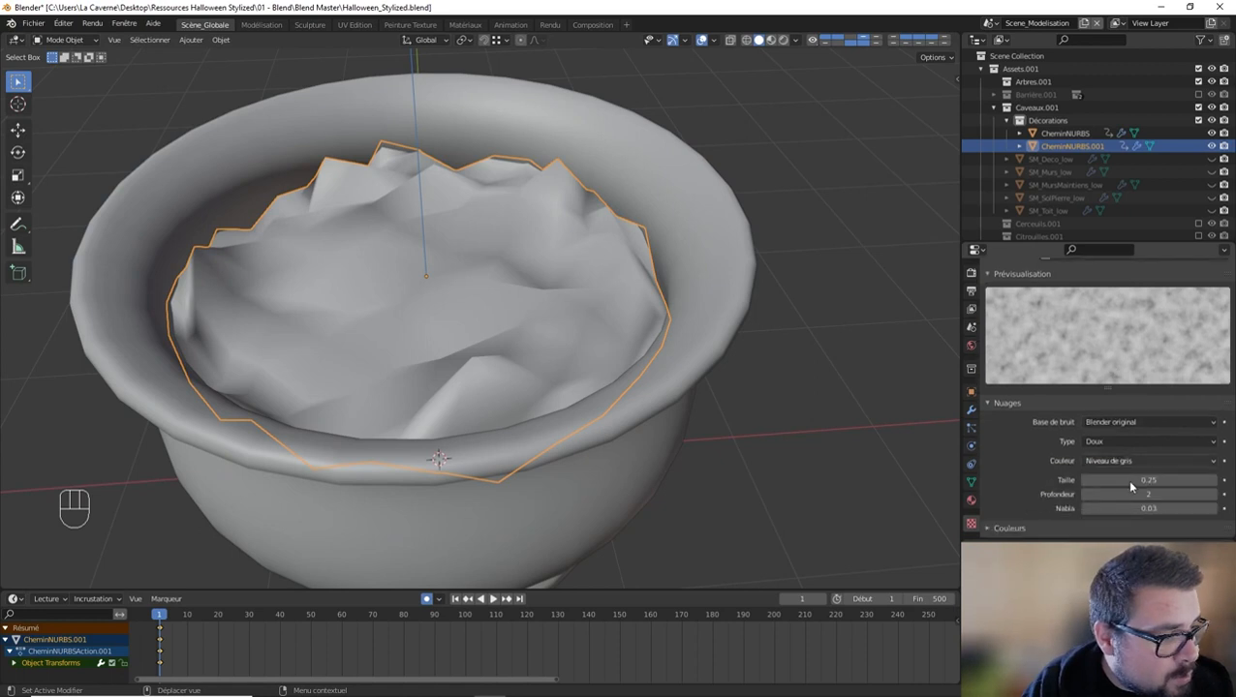
{"action": "left_click_drag", "start_coordinate": [1143, 482], "coordinate": [1219, 471]}
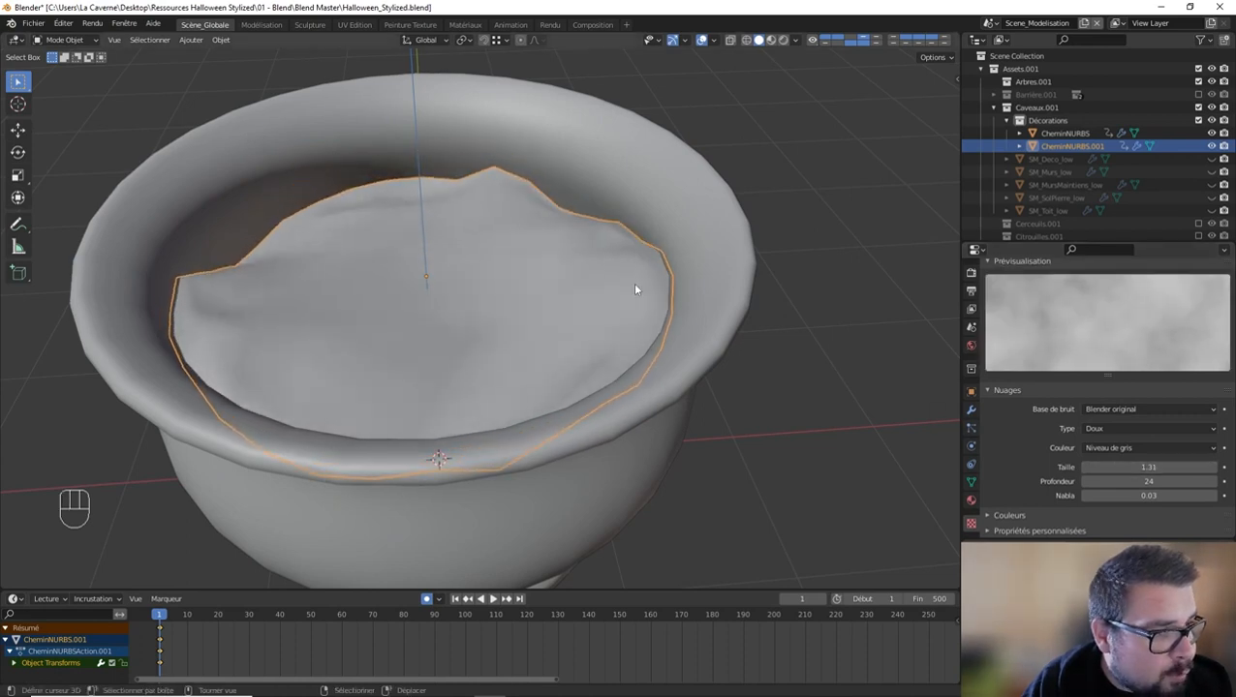
Step: Raise the disc's Subdivision viewport level to 2 and check the displaced soil surface
{"action": "middle_click_drag", "start_coordinate": [633, 282], "coordinate": [749, 325]}
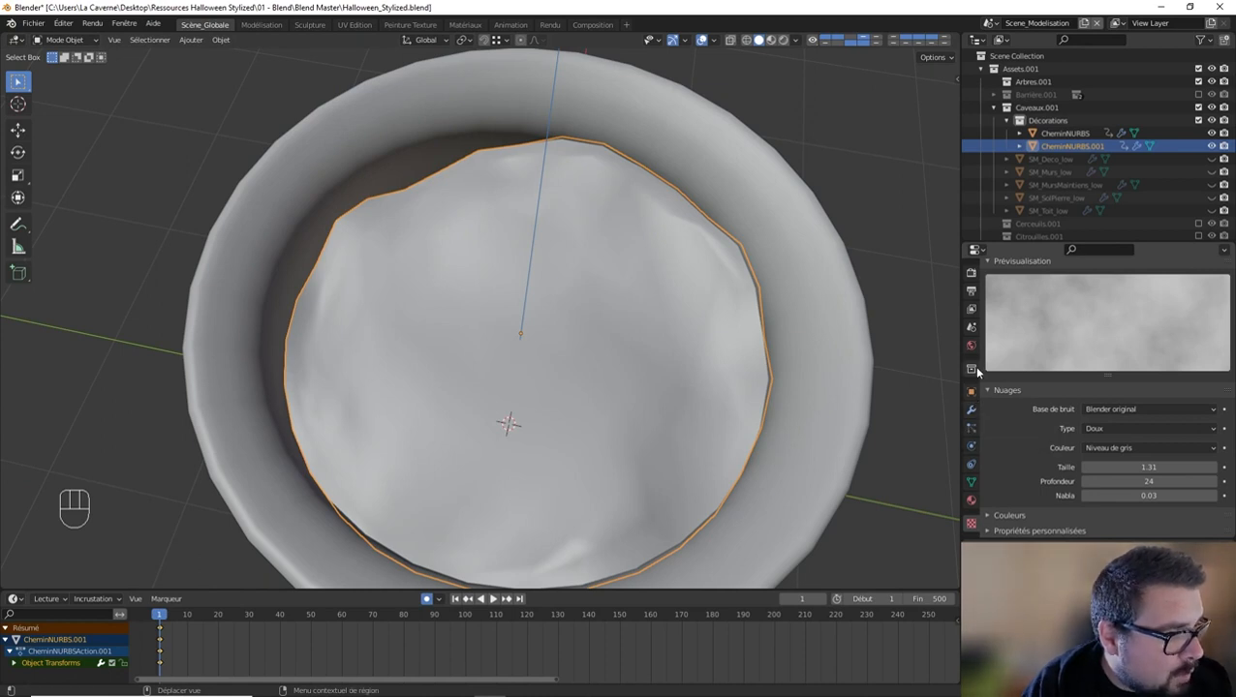
{"action": "left_click", "coordinate": [972, 410]}
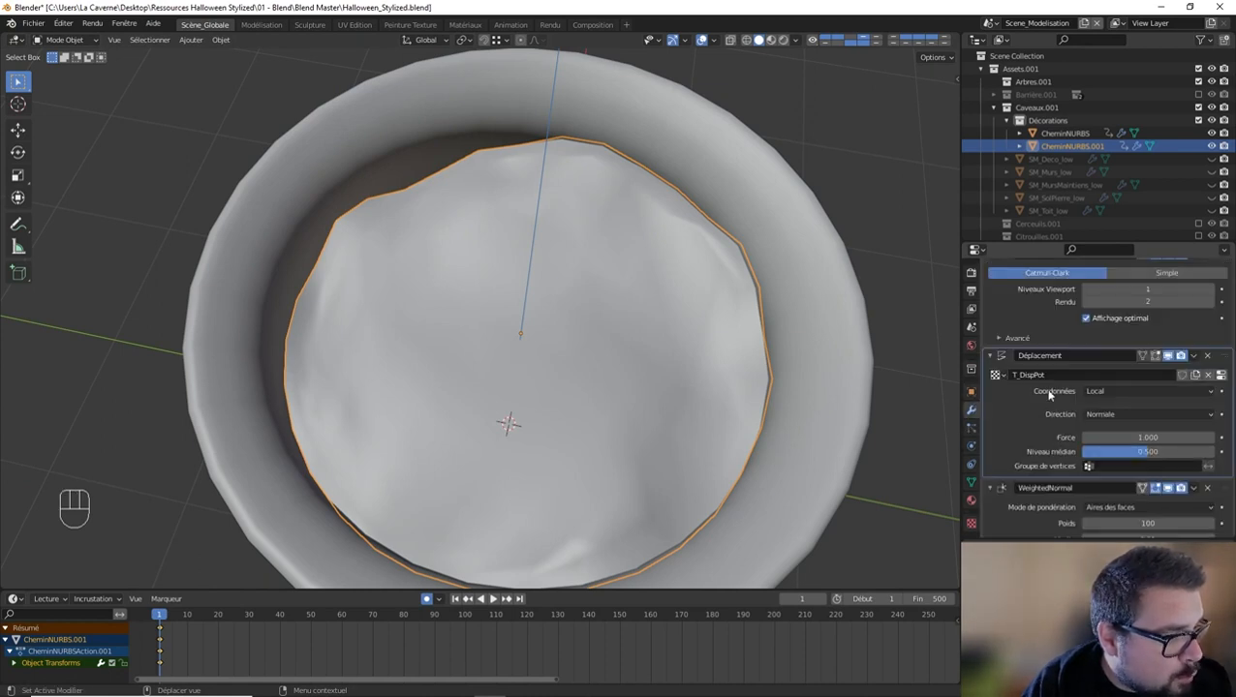
{"action": "left_click", "coordinate": [1213, 290]}
{"action": "middle_click_drag", "start_coordinate": [728, 292], "coordinate": [718, 287]}
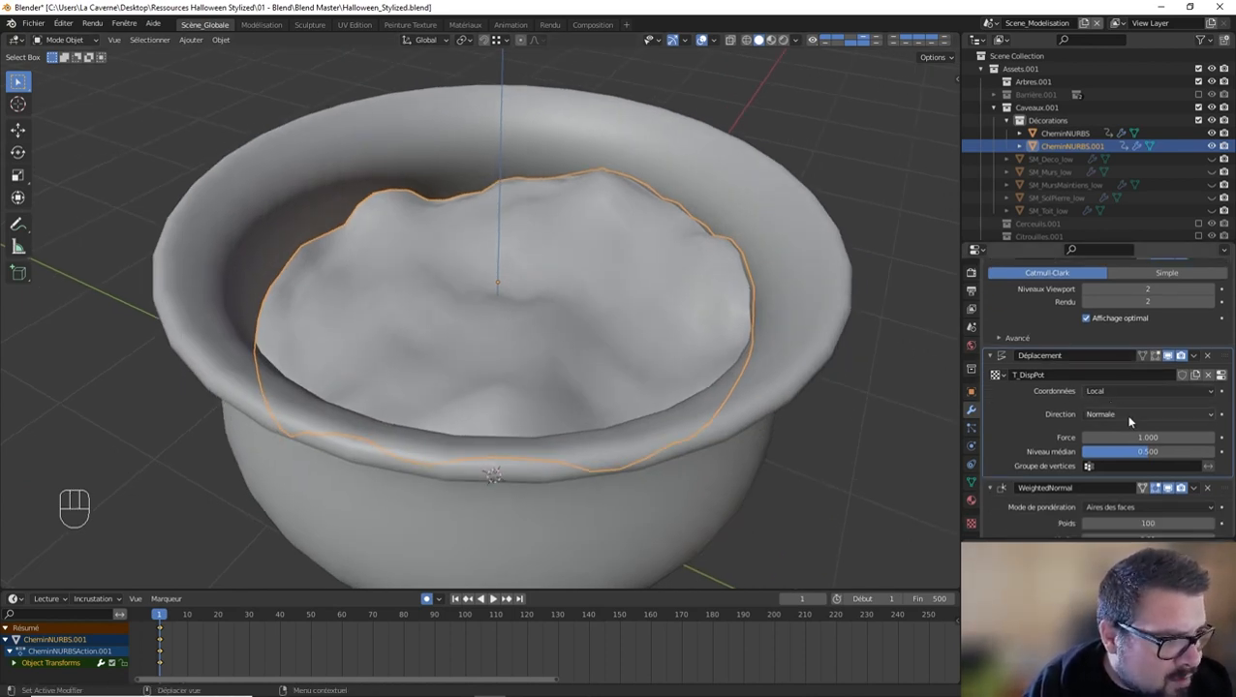
Step: Set the Displace modifier's strength to 0.5 to soften the soil relief
{"action": "left_click", "coordinate": [1211, 438]}
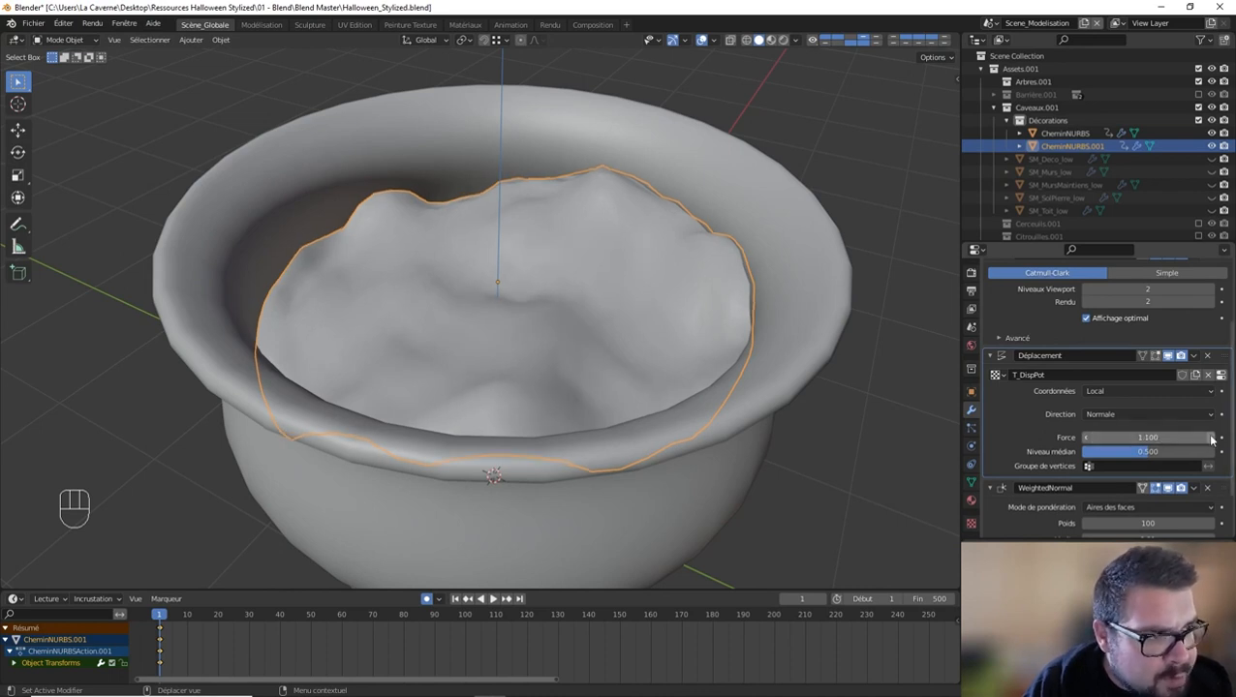
{"action": "left_click", "coordinate": [1089, 439]}
{"action": "left_click", "coordinate": [1089, 439]}
{"action": "left_click", "coordinate": [1089, 438]}
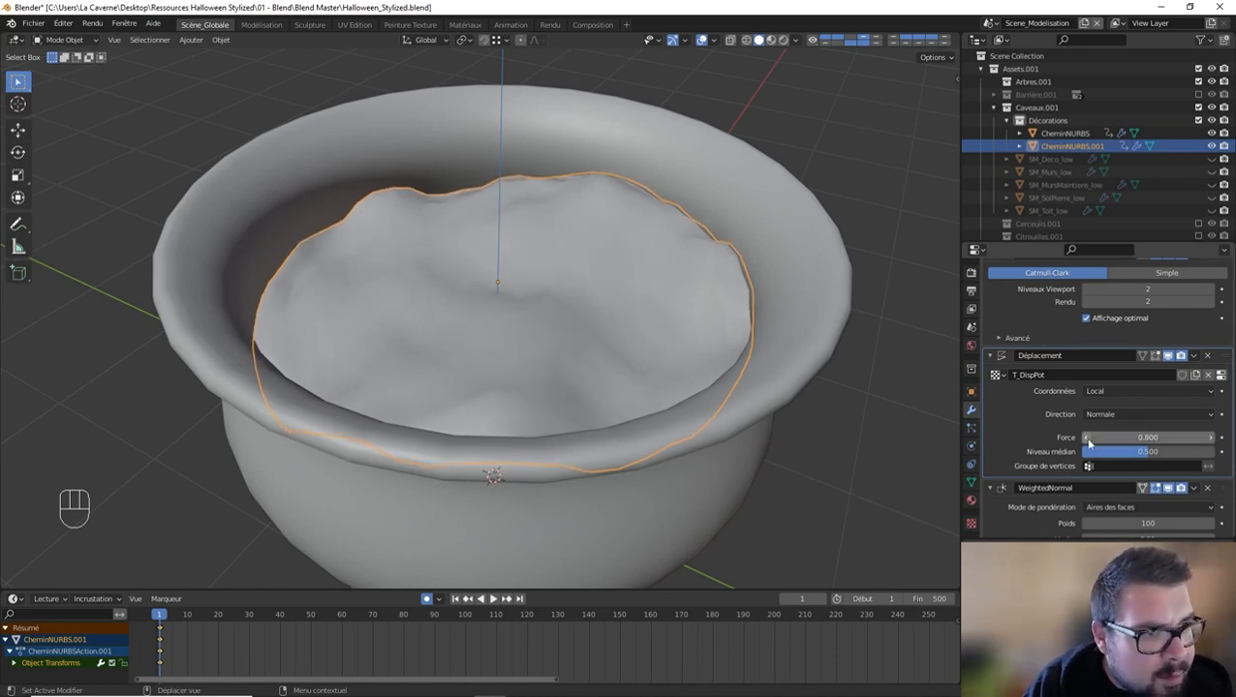
{"action": "left_click", "coordinate": [1089, 438]}
{"action": "left_click", "coordinate": [1089, 439]}
{"action": "left_click", "coordinate": [1089, 438]}
Step: Scale the soil disc by 1.015 to close the gap with the pot wall, and check the fit
{"action": "middle_click_drag", "start_coordinate": [485, 203], "coordinate": [521, 282]}
{"action": "key", "text": "s"}
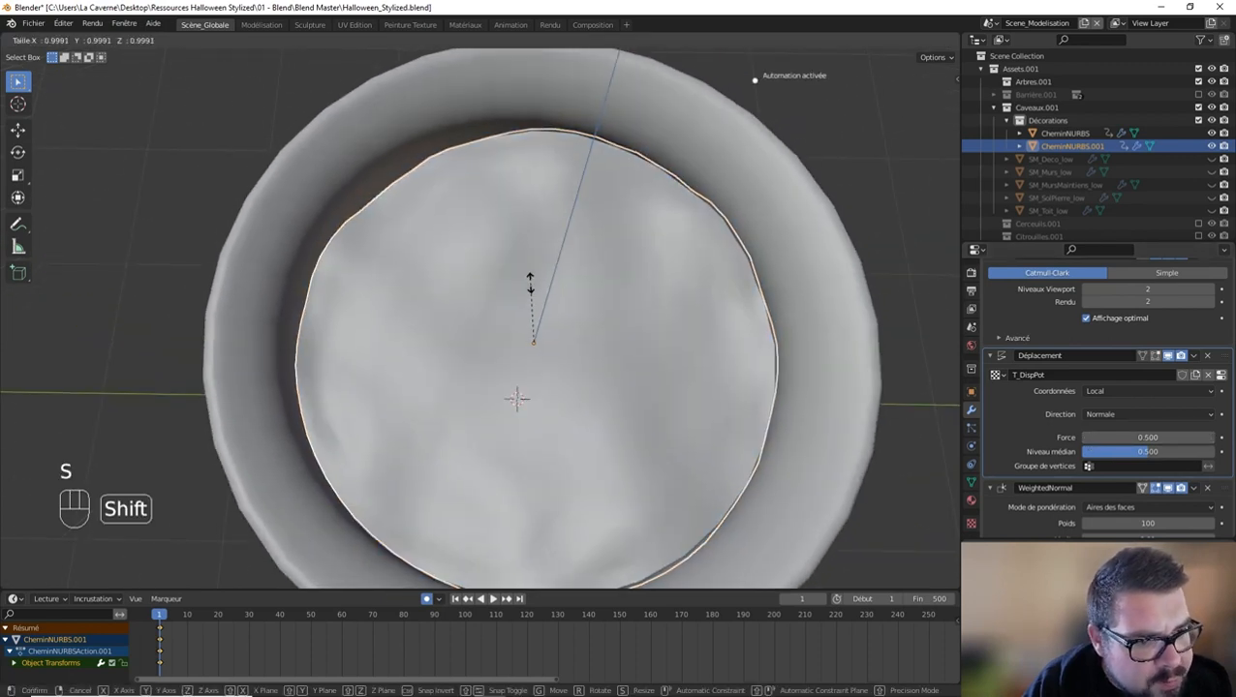
{"action": "left_click", "coordinate": [433, 300], "text": "shift"}
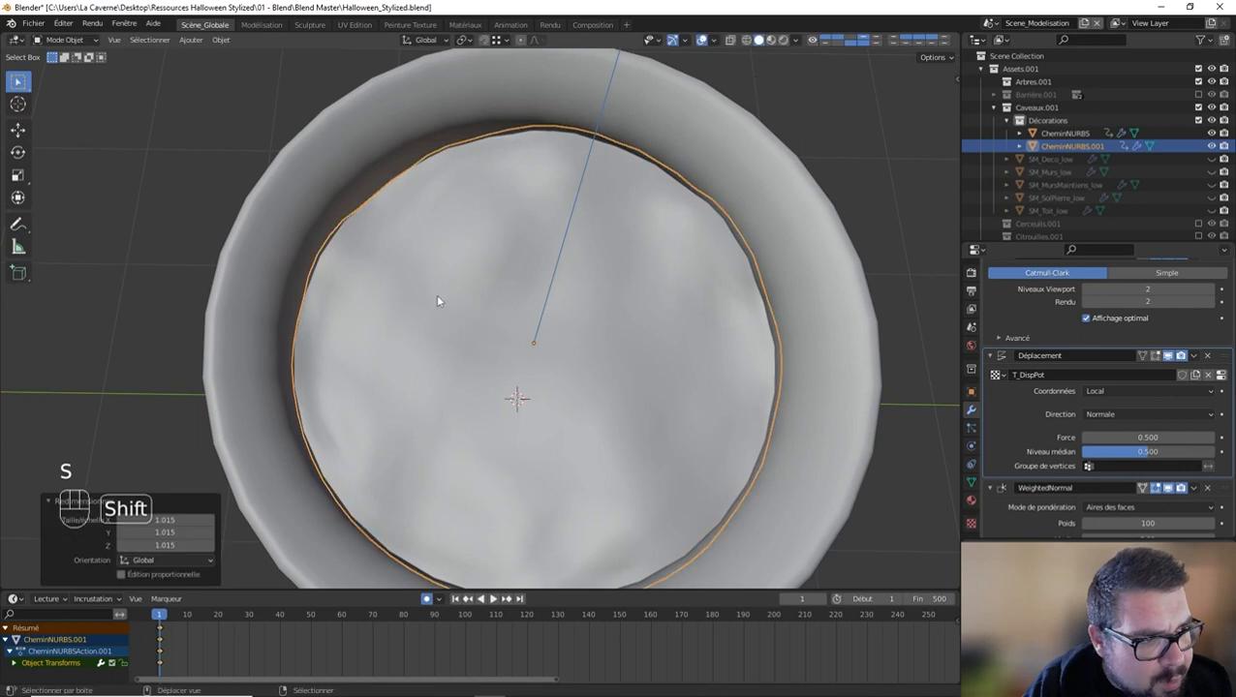
{"action": "middle_click_drag", "start_coordinate": [436, 300], "coordinate": [465, 274]}
{"action": "key", "text": "a"}
{"action": "left_click", "coordinate": [320, 225]}
{"action": "mouse_move", "coordinate": [320, 225]}
{"action": "middle_mouse_down"}
{"action": "mouse_move", "coordinate": [436, 201]}
{"action": "mouse_move", "coordinate": [446, 143]}
{"action": "mouse_move", "coordinate": [338, 235]}
{"action": "middle_mouse_up"}
{"action": "left_click", "coordinate": [464, 255]}
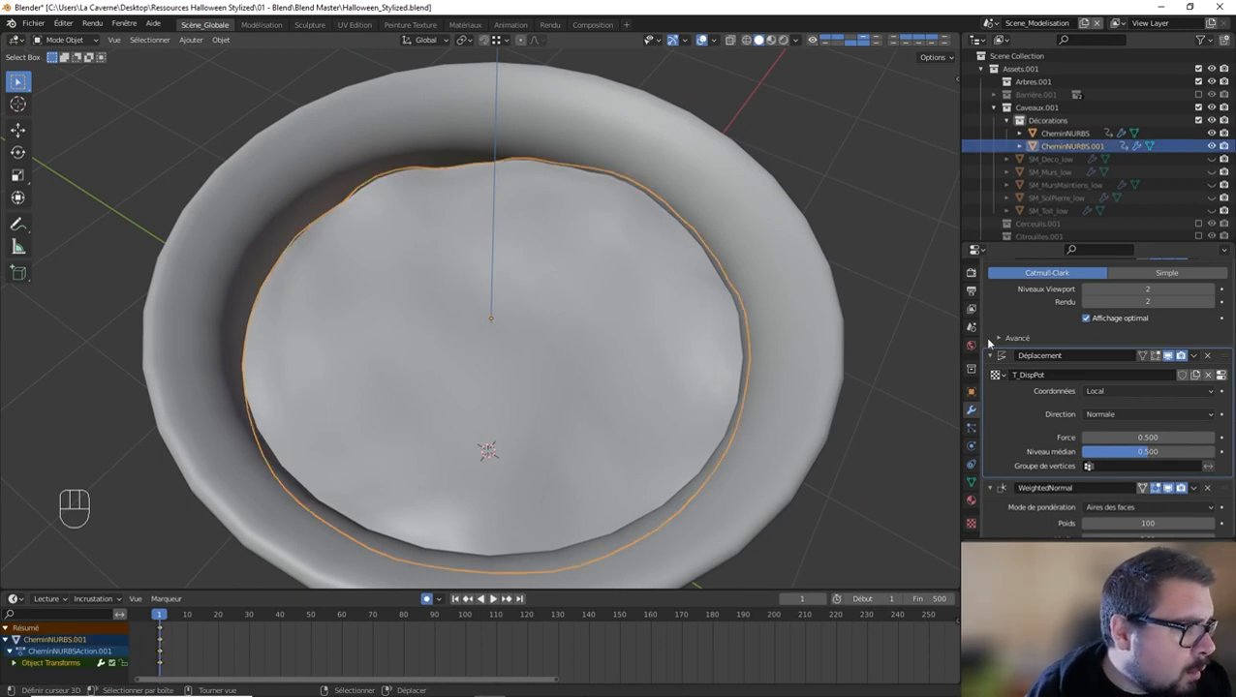
Step: Apply the soil disc's Subdivision and Displace modifiers, keeping Weighted Normal in the stack
{"action": "scroll", "coordinate": [1029, 360], "scroll_direction": "up", "scroll_amount": 3}
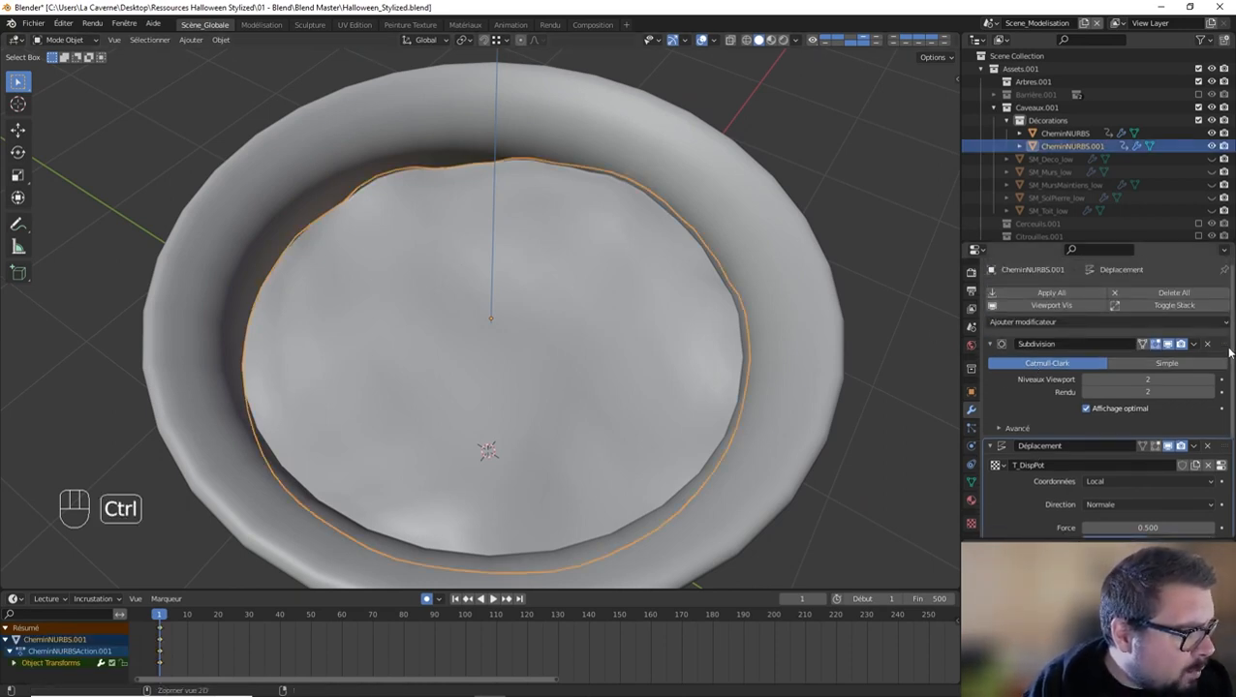
{"action": "key", "text": "ctrl+a"}
{"action": "key", "text": "ctrl+a"}
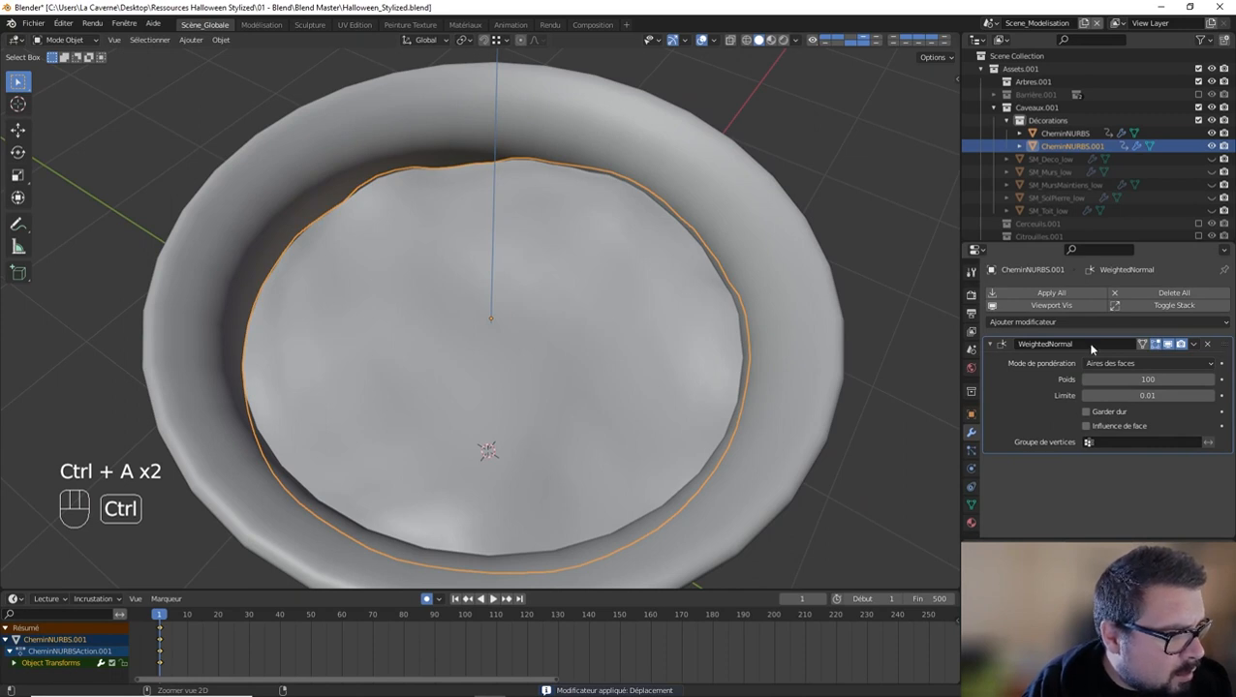
Step: Apply the soil disc's scale and rotation and set its origin to its geometry
{"action": "key", "text": "a"}
{"action": "key", "text": "q"}
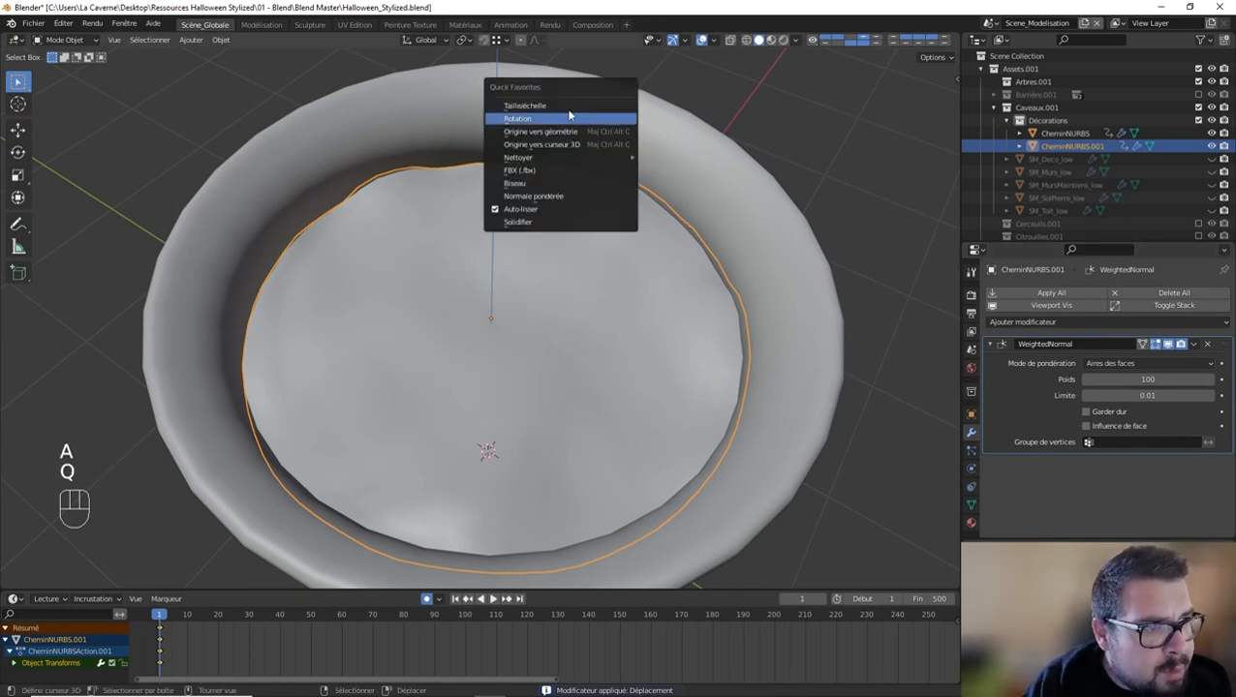
{"action": "left_click", "coordinate": [569, 118]}
{"action": "key", "text": "q"}
{"action": "left_click", "coordinate": [546, 127]}
{"action": "key", "text": "q"}
{"action": "left_click", "coordinate": [519, 116]}
{"action": "key", "text": "q"}
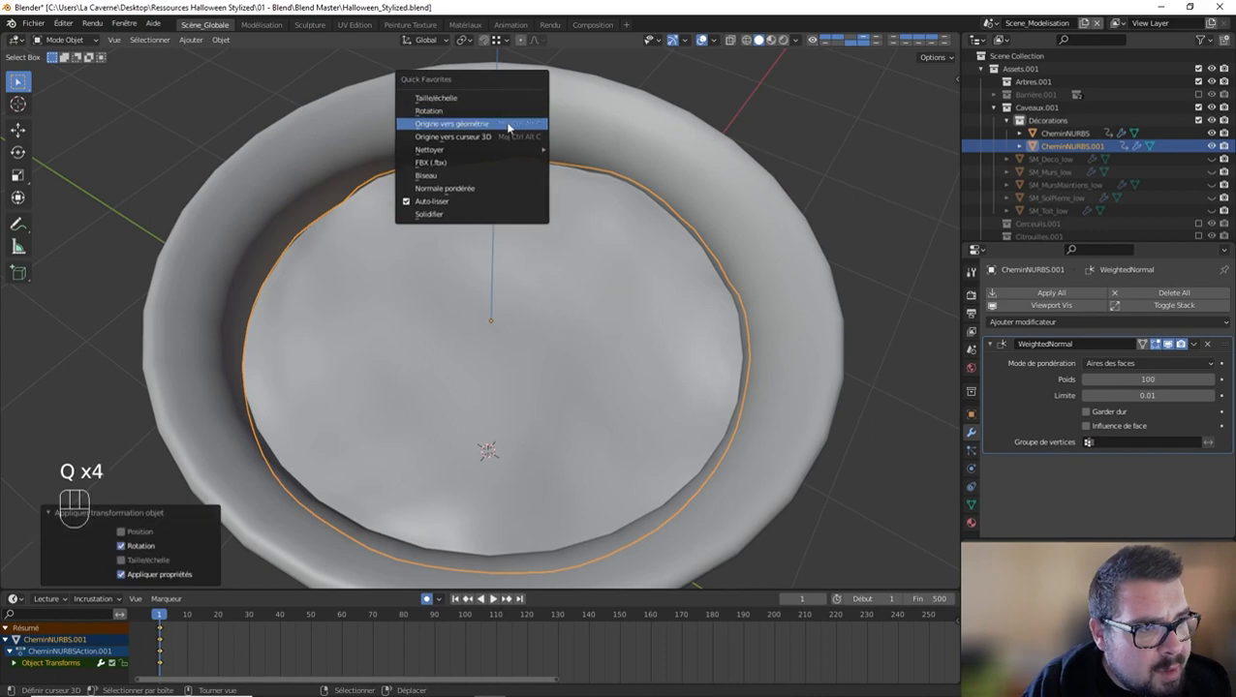
{"action": "left_click", "coordinate": [509, 126]}
{"action": "middle_click_drag", "start_coordinate": [526, 267], "coordinate": [523, 250]}
{"action": "key", "text": "a"}
{"action": "left_click", "coordinate": [523, 186]}
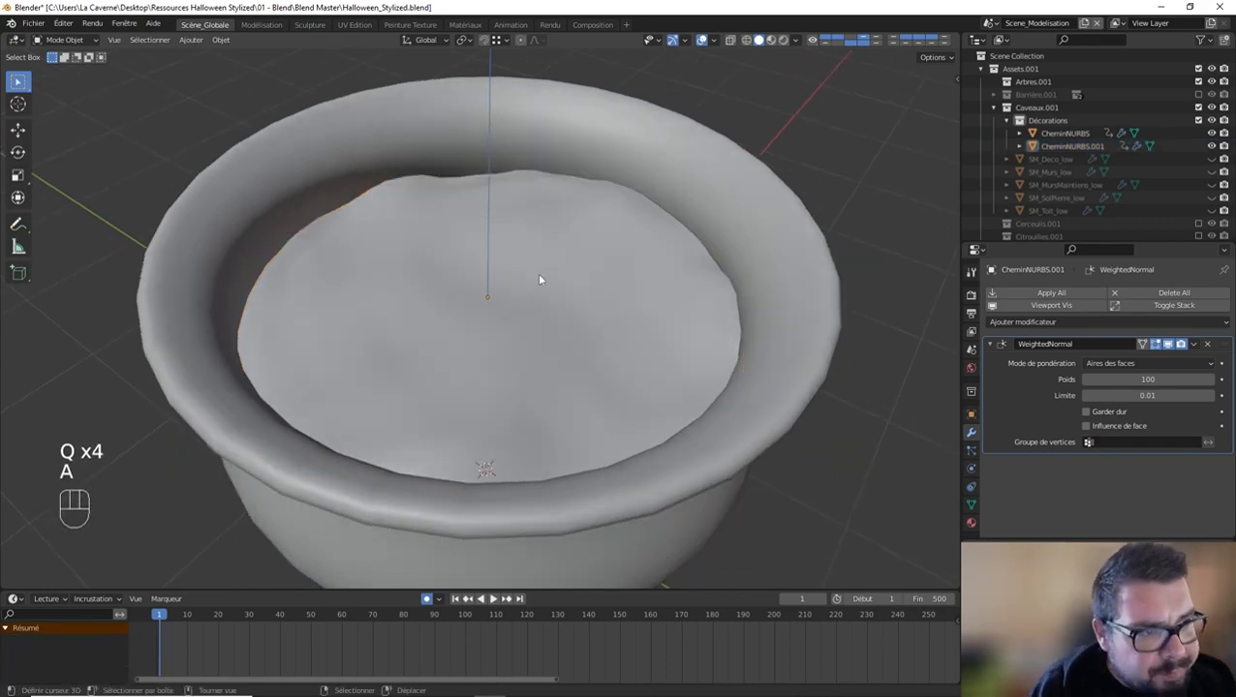
Step: Examine the pot's edge layout and mesh density in Edit Mode
{"action": "left_click", "coordinate": [540, 280]}
{"action": "left_click", "coordinate": [681, 161], "text": "shift"}
{"action": "middle_click_drag", "start_coordinate": [682, 162], "coordinate": [651, 242]}
{"action": "left_click", "coordinate": [651, 242]}
{"action": "left_click", "coordinate": [620, 179]}
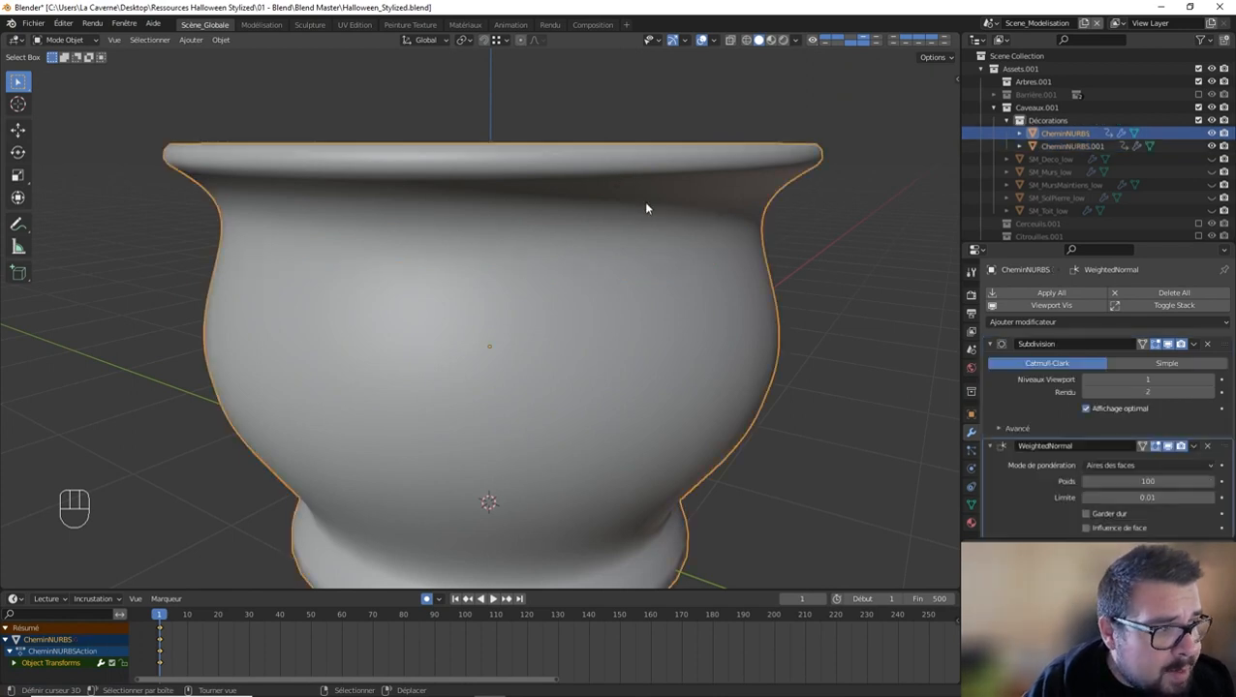
{"action": "key", "text": "Tab"}
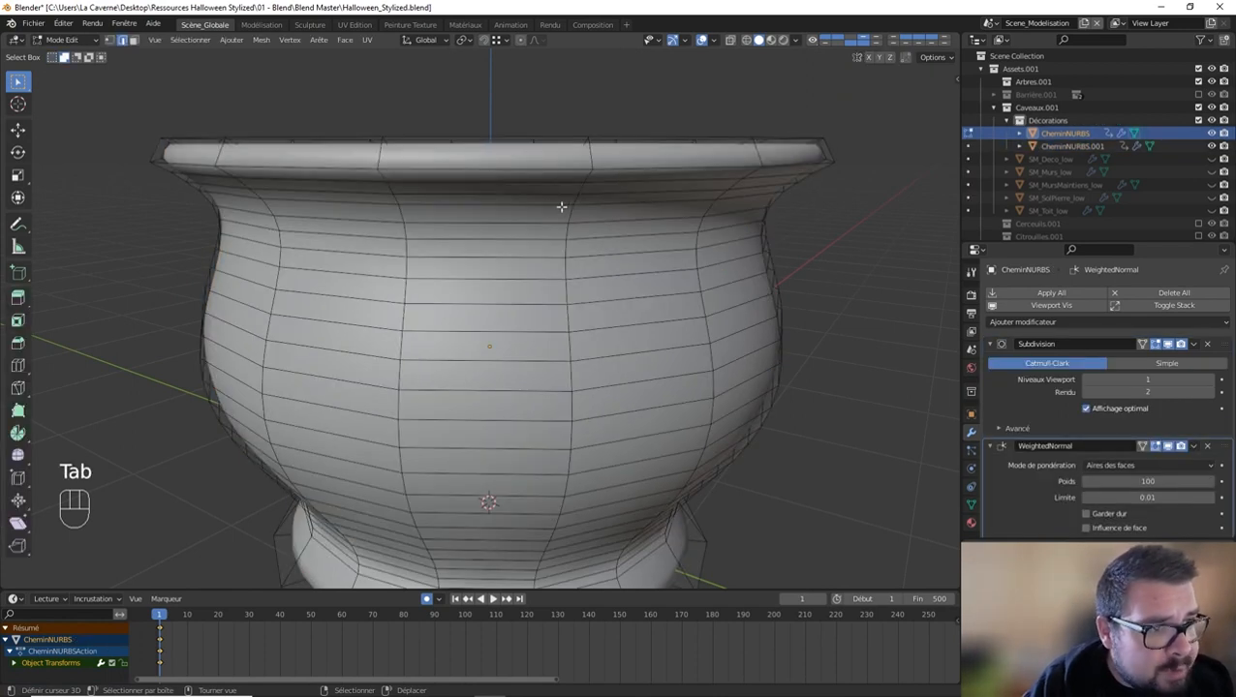
{"action": "scroll", "coordinate": [550, 209], "scroll_direction": "down", "scroll_amount": 2}
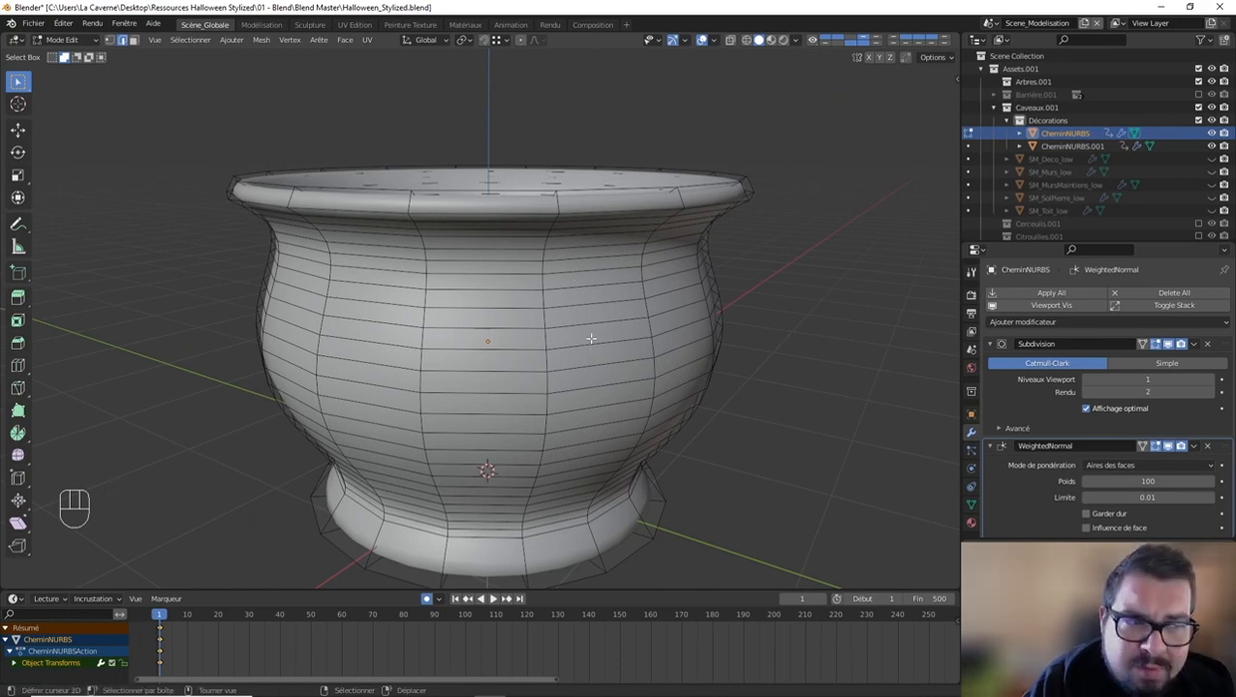
{"action": "key", "text": "Tab"}
{"action": "middle_click_drag", "start_coordinate": [591, 342], "coordinate": [601, 381]}
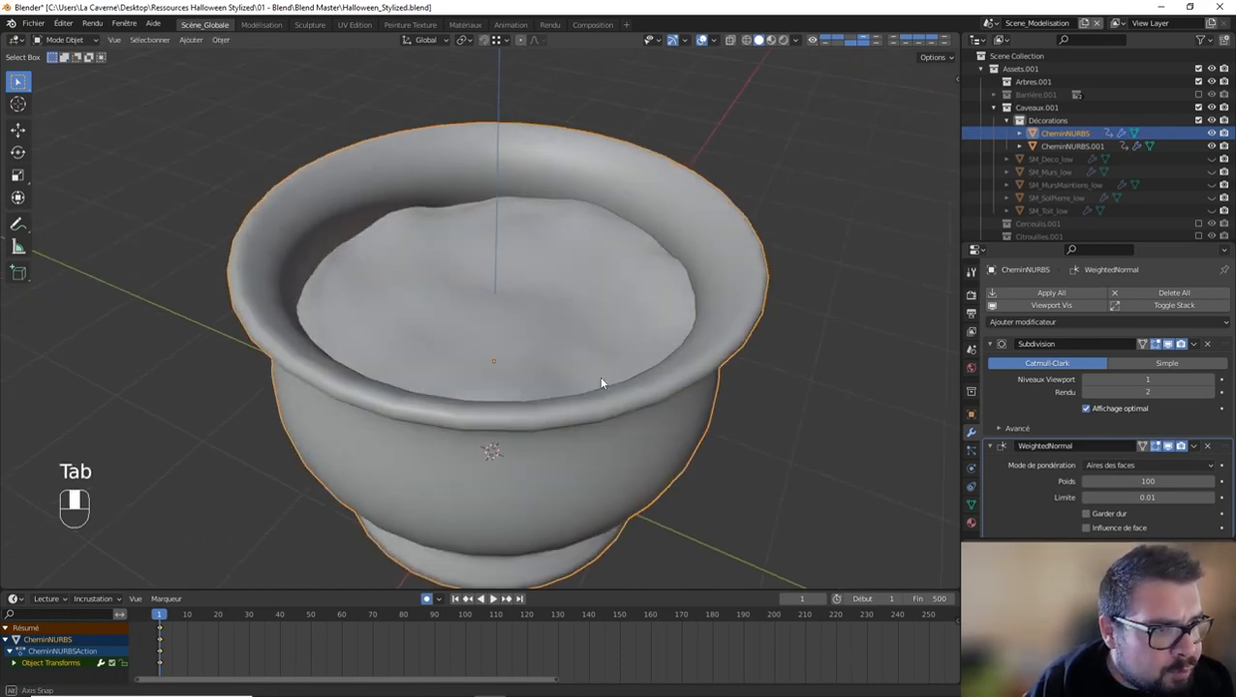
Step: Isolate the pot and its soil disc together in local view and unhide all the crypt's hidden objects
{"action": "left_click", "coordinate": [581, 309], "text": "shift"}
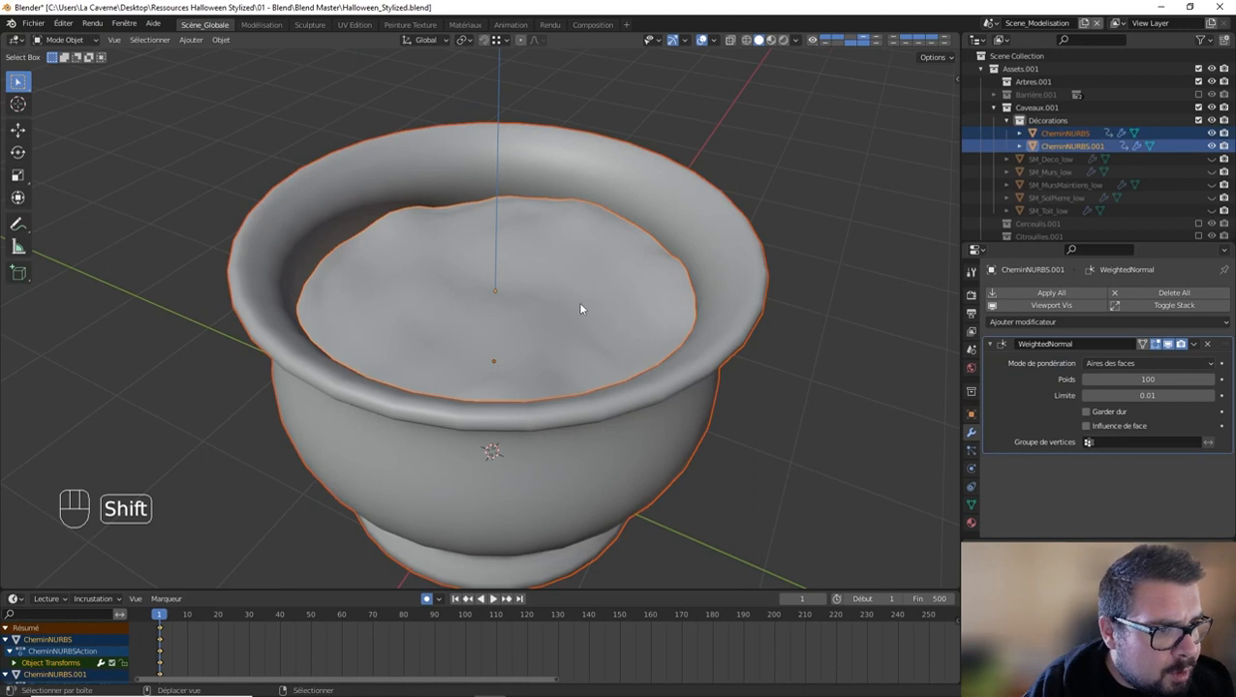
{"action": "key", "text": "KP_Divide"}
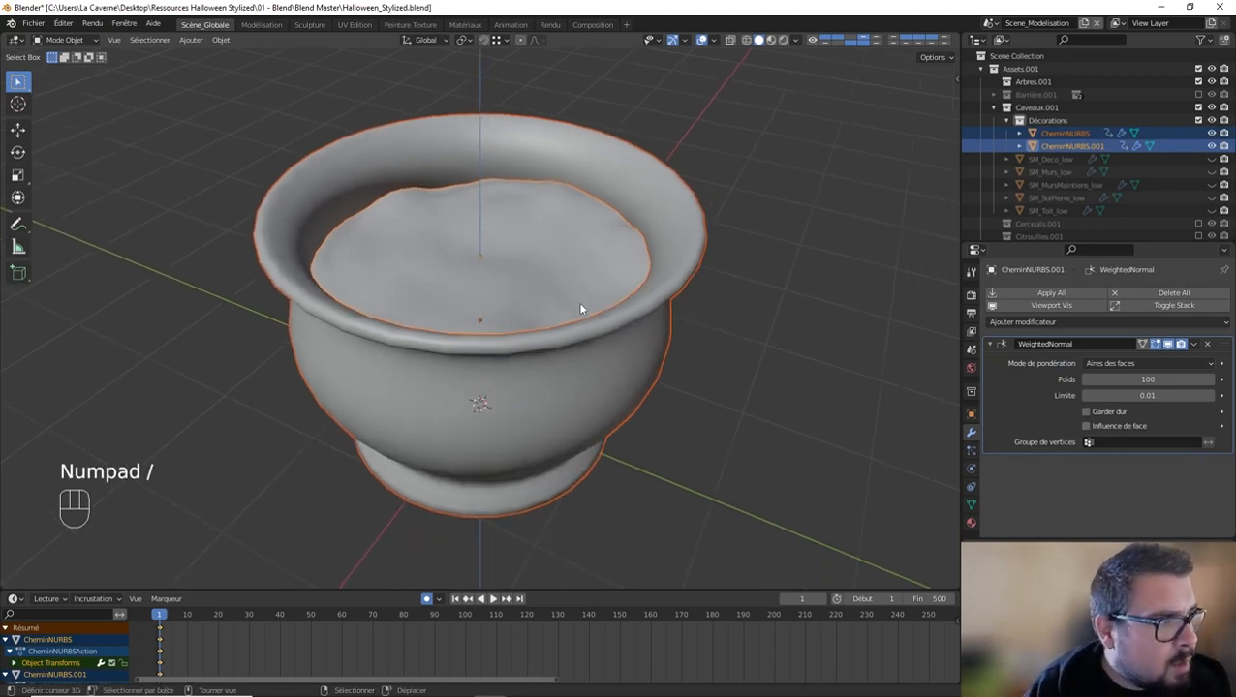
{"action": "key", "text": "alt+h"}
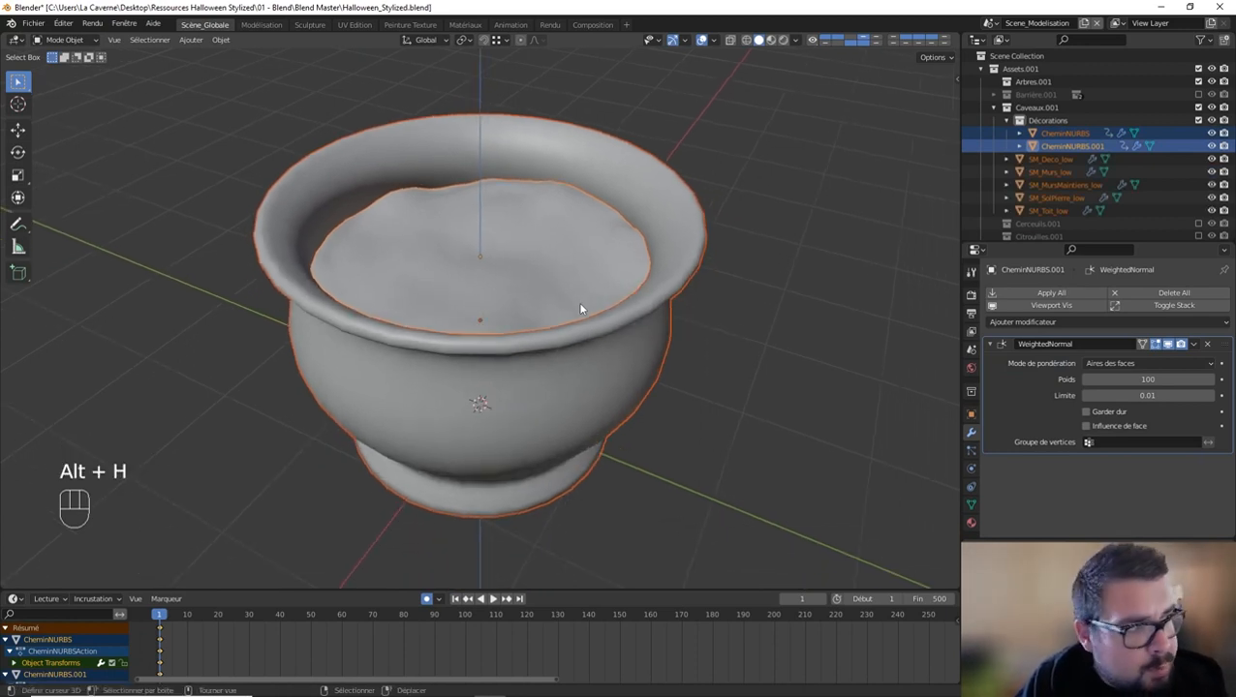
{"action": "middle_click_drag", "start_coordinate": [594, 330], "coordinate": [720, 273]}
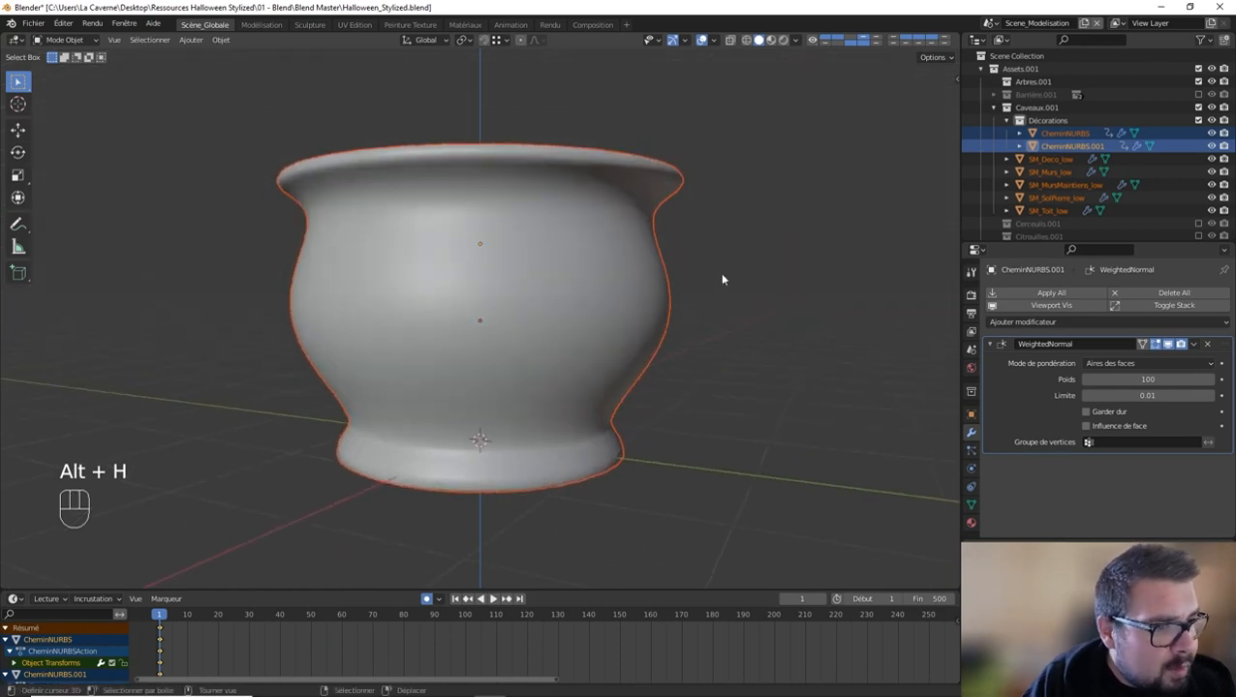
Step: Limit the selection to the pot and its soil disc, then leave local view to show the whole crypt
{"action": "key", "text": "s"}
{"action": "right_click", "coordinate": [489, 349]}
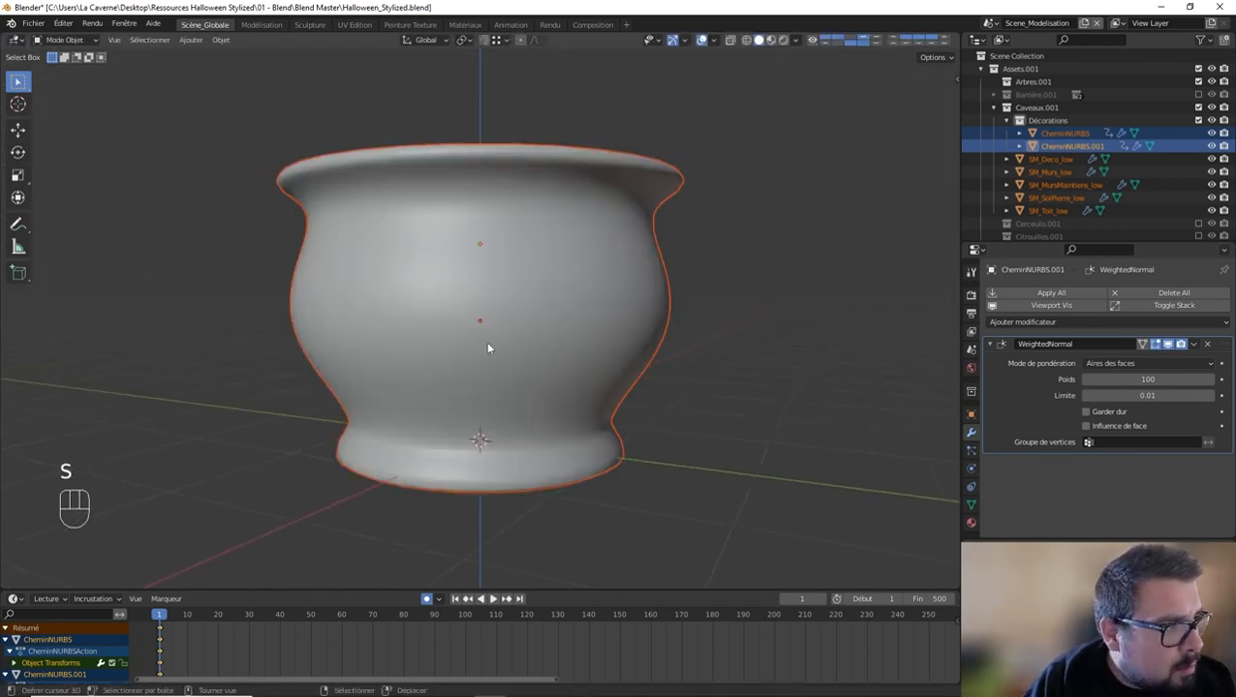
{"action": "left_click", "coordinate": [1064, 133]}
{"action": "left_click", "coordinate": [1072, 145], "text": "shift"}
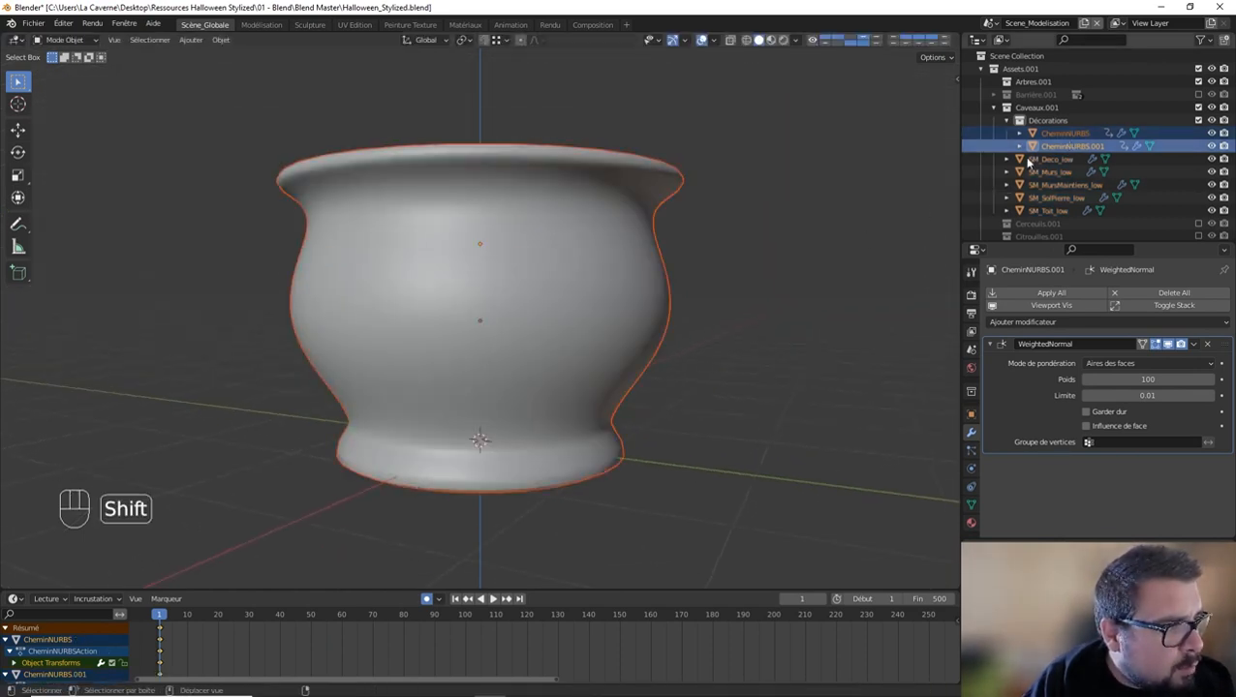
{"action": "key", "text": "s"}
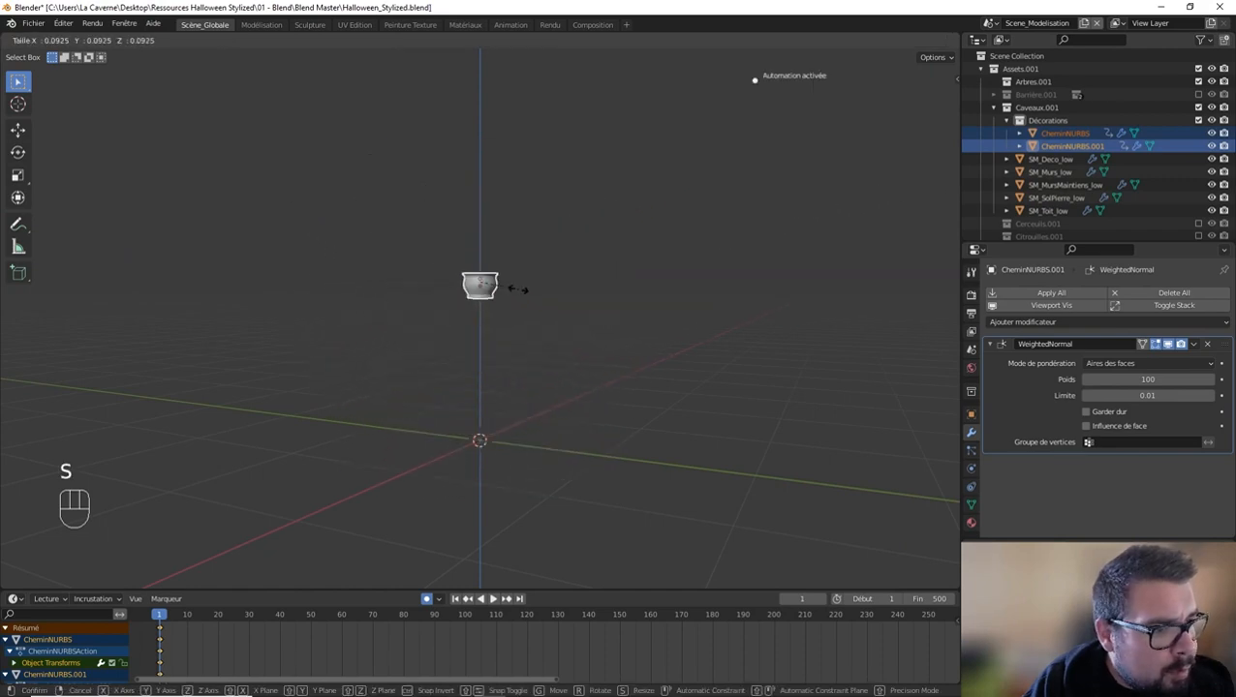
{"action": "right_click", "coordinate": [520, 289]}
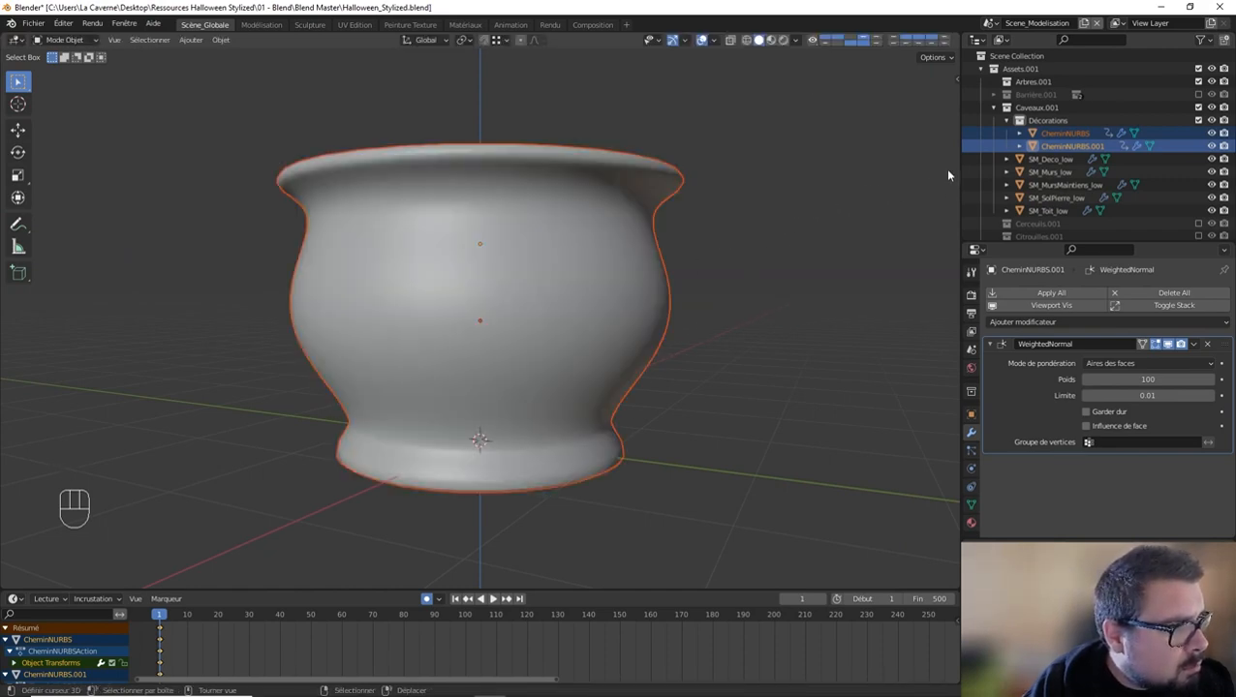
{"action": "key", "text": "KP_Divide"}
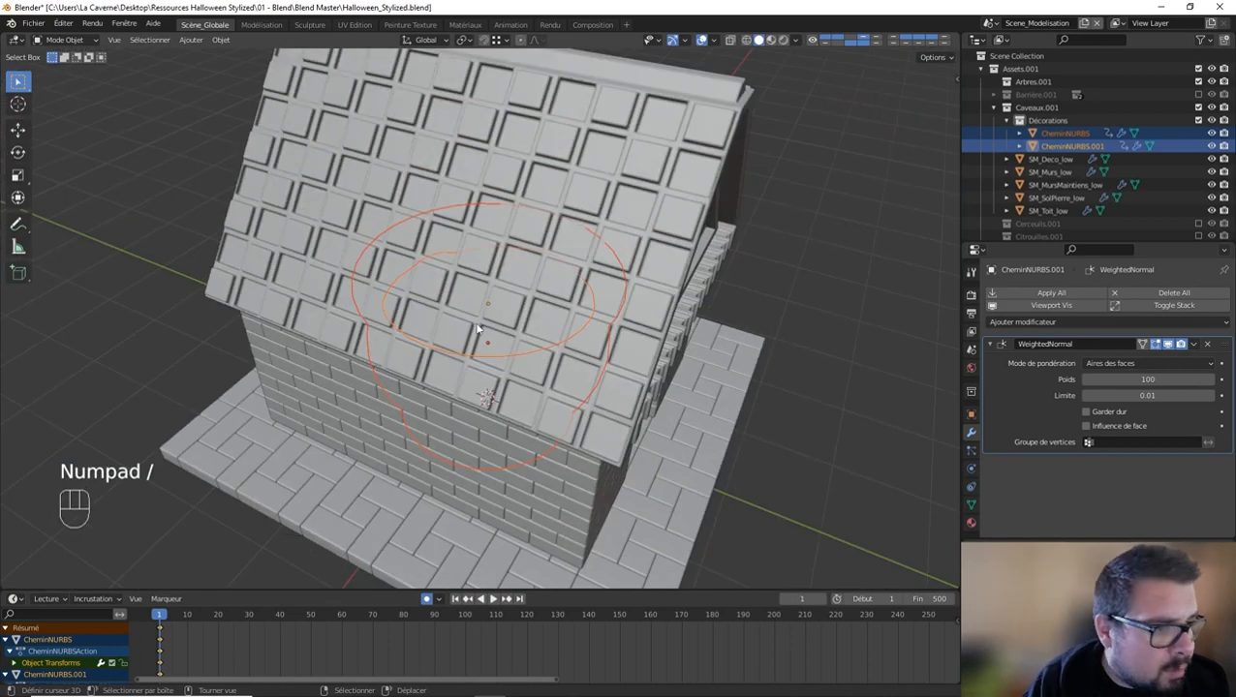
Step: Move the pot and soil about 2.15 m in negative Y towards the crypt's entrance and scale them by 0.2
{"action": "middle_click_drag", "start_coordinate": [474, 271], "coordinate": [455, 300]}
{"action": "key", "text": "g"}
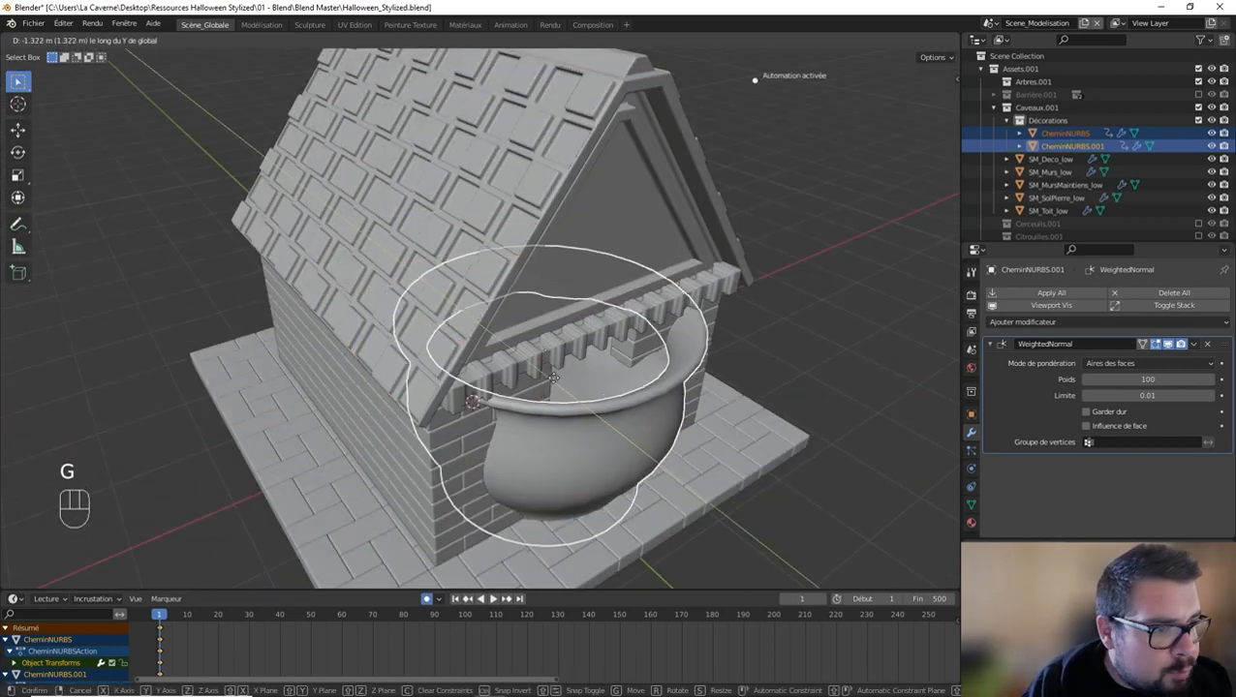
{"action": "left_click", "coordinate": [613, 427]}
{"action": "middle_click_drag", "start_coordinate": [613, 427], "coordinate": [631, 339]}
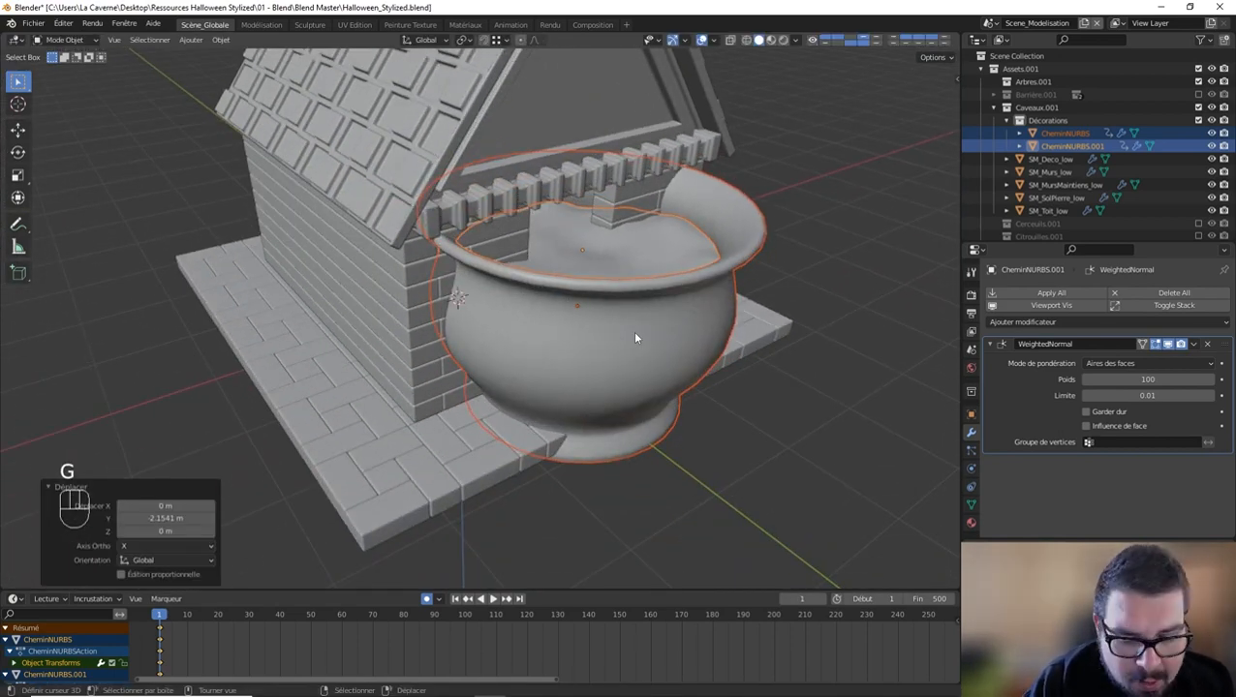
{"action": "type", "text": "s0.2"}
{"action": "key", "text": "Return"}
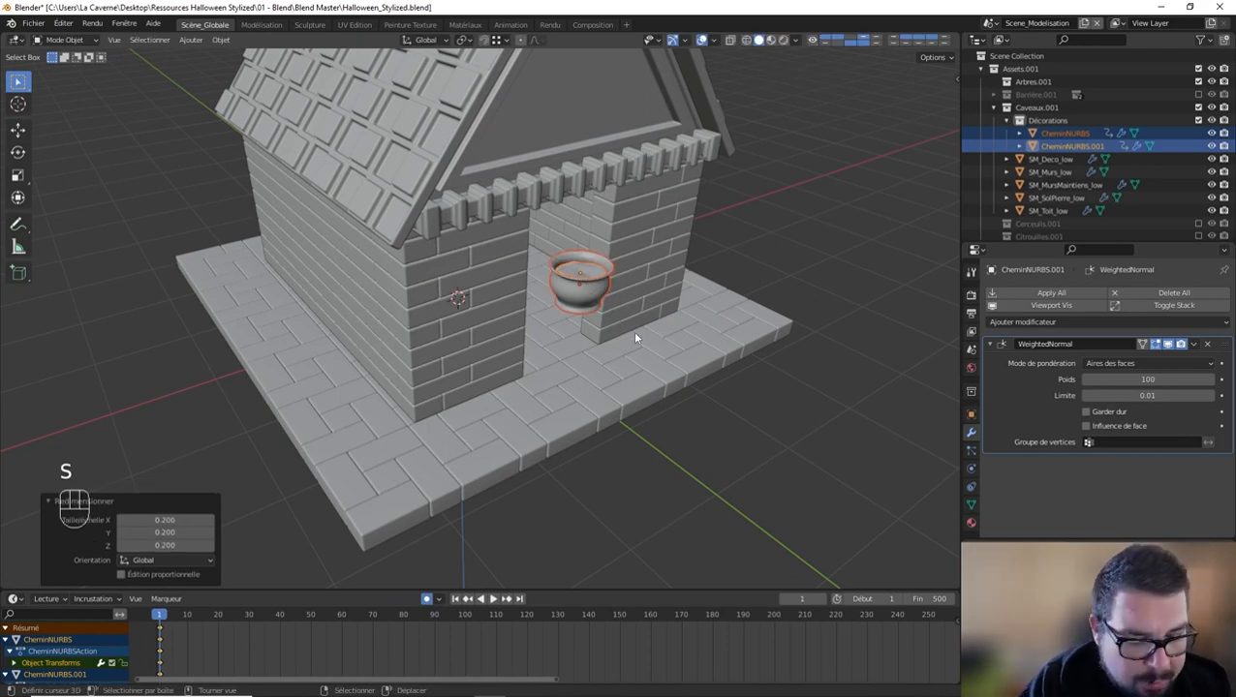
Step: Delete the location, rotation and scale keyframes from the soil disc's transforms
{"action": "key", "text": "n"}
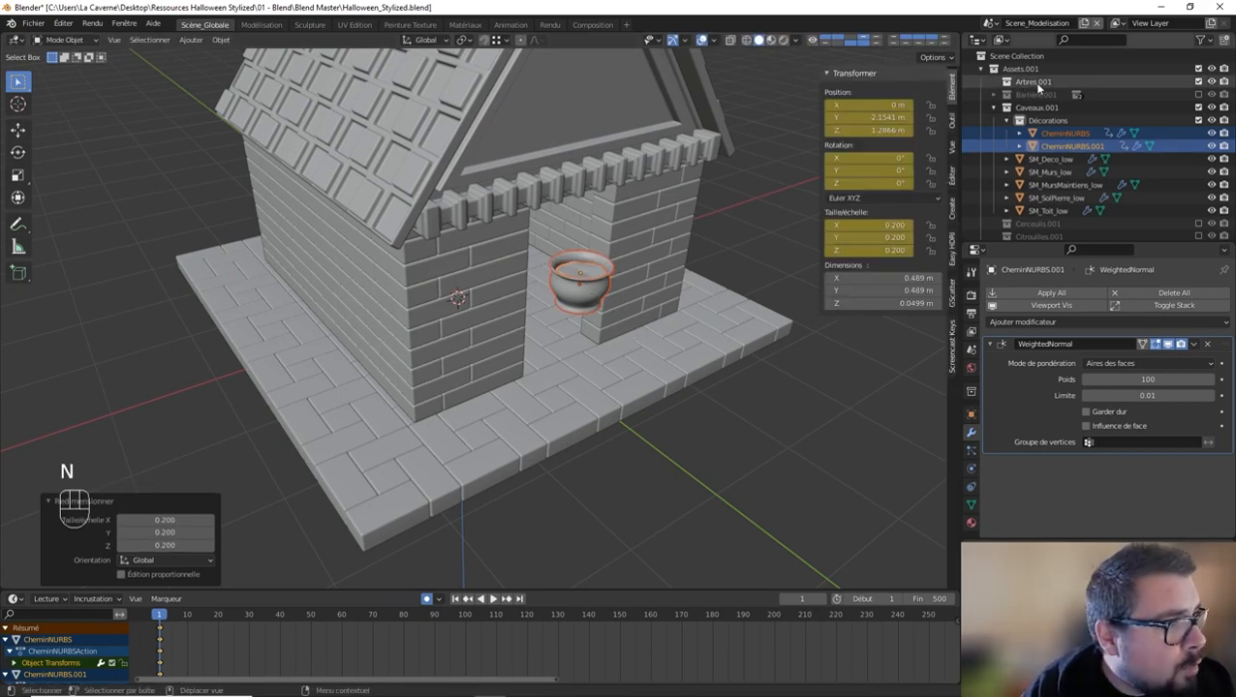
{"action": "right_click", "coordinate": [900, 129]}
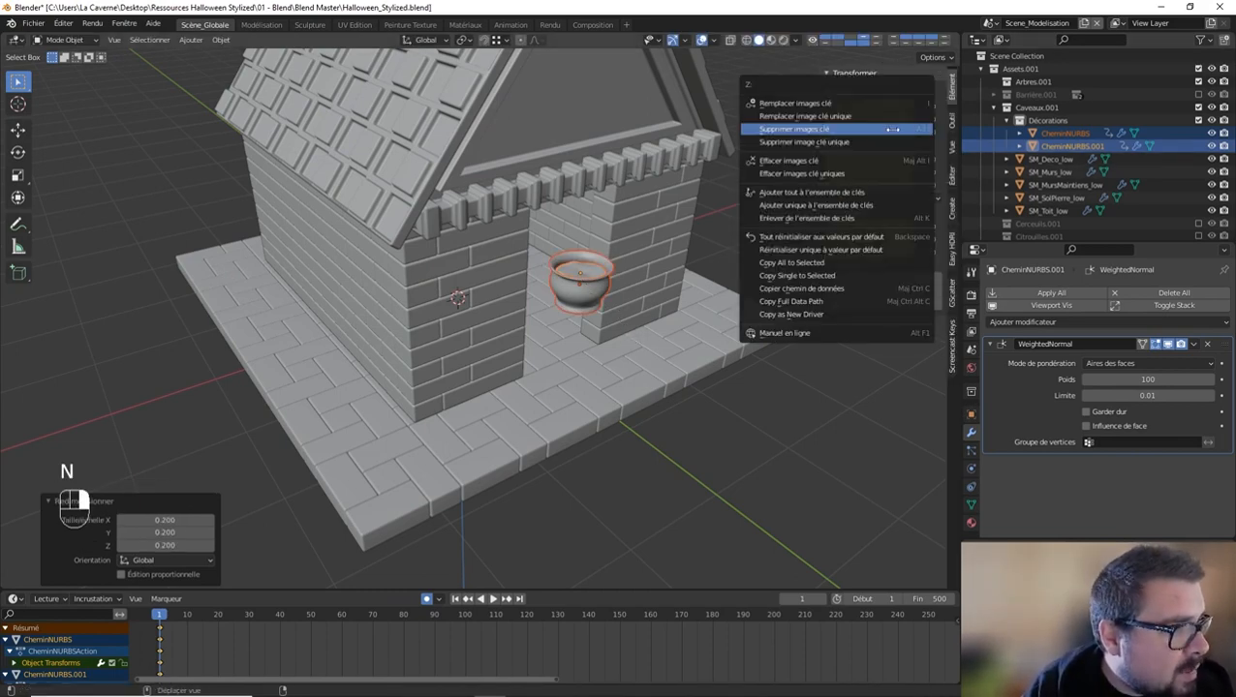
{"action": "left_click", "coordinate": [850, 136]}
{"action": "right_click", "coordinate": [828, 132]}
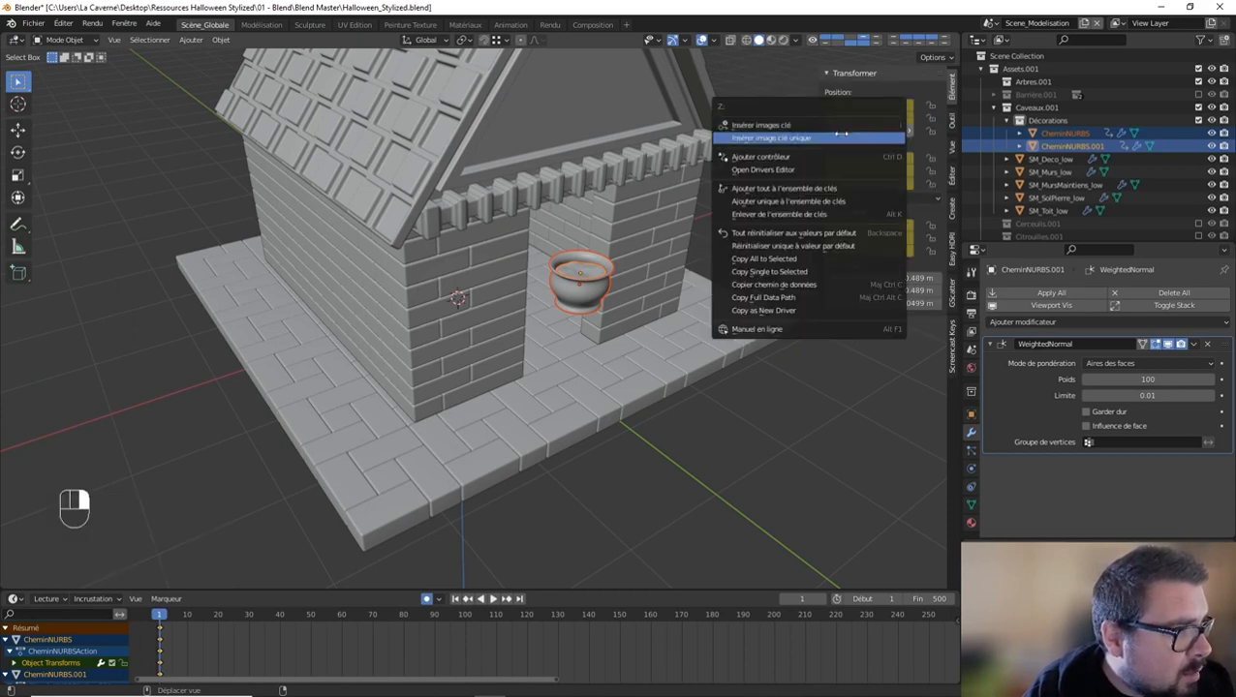
{"action": "left_click", "coordinate": [825, 141]}
{"action": "right_click", "coordinate": [865, 117]}
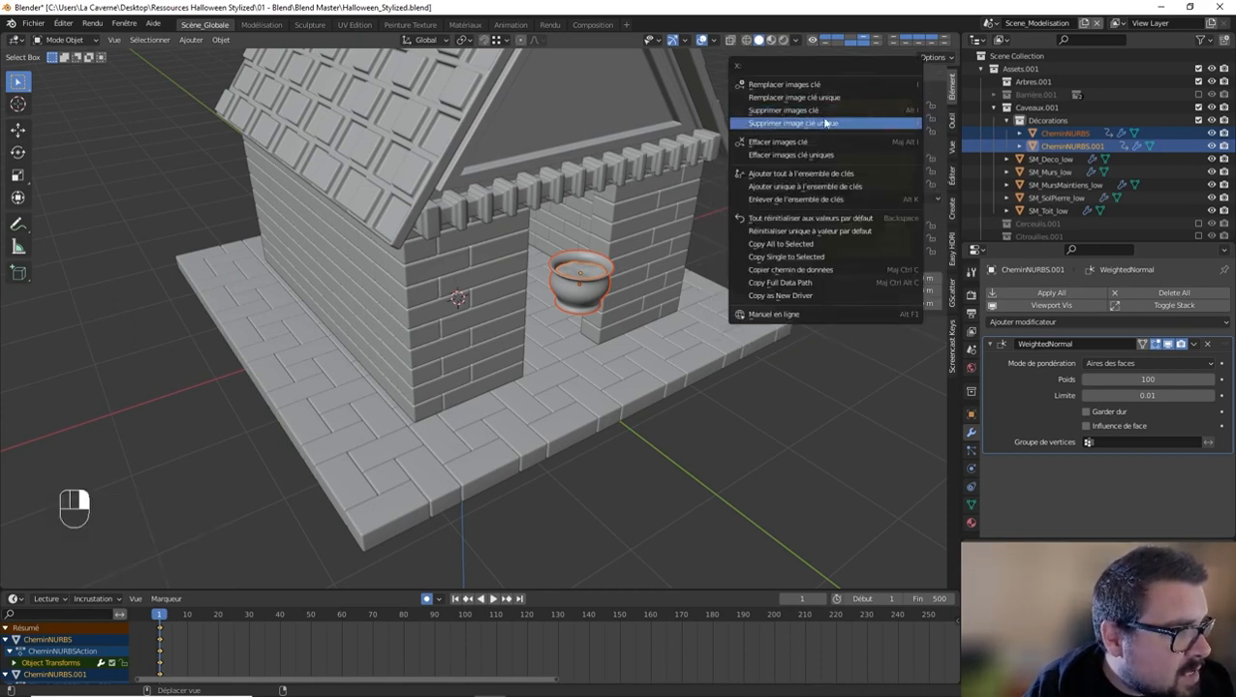
{"action": "left_click", "coordinate": [825, 123]}
{"action": "right_click", "coordinate": [878, 170]}
{"action": "left_click", "coordinate": [831, 172]}
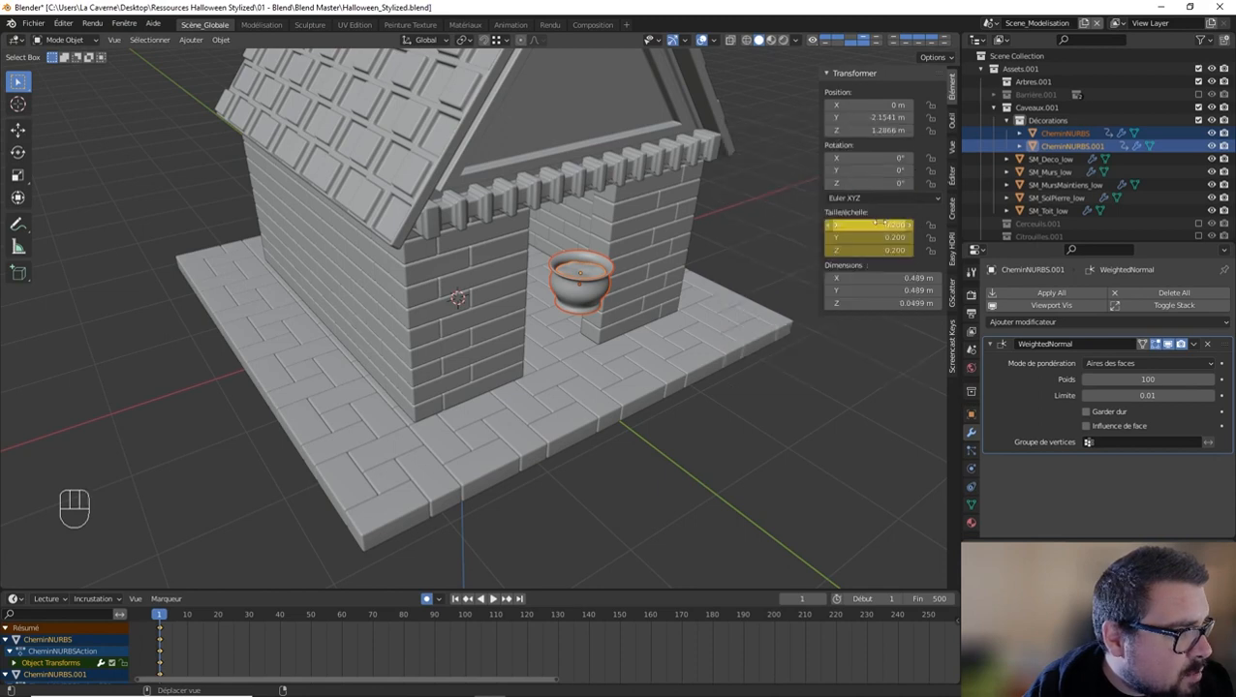
{"action": "right_click", "coordinate": [845, 222]}
{"action": "left_click", "coordinate": [845, 222]}
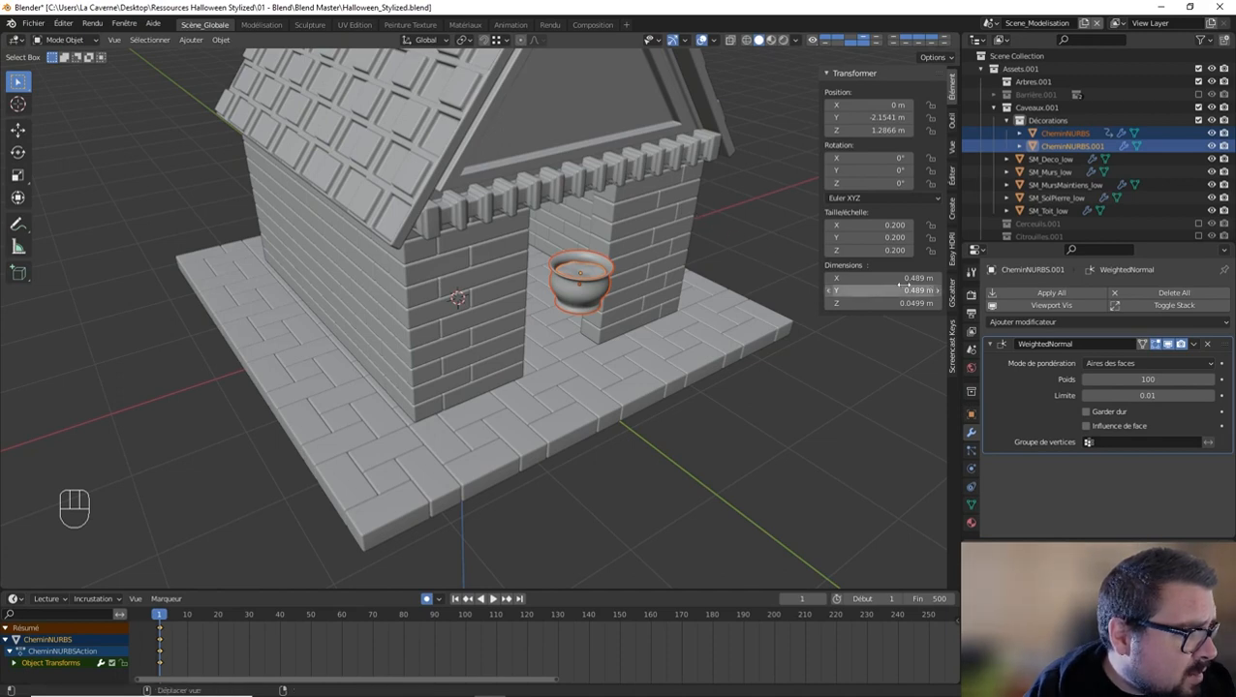
Step: Apply the scale and rotation of the pot and soil and set their origins to their geometry
{"action": "key", "text": "q"}
{"action": "left_click", "coordinate": [618, 214]}
{"action": "key", "text": "q"}
{"action": "key", "text": "q"}
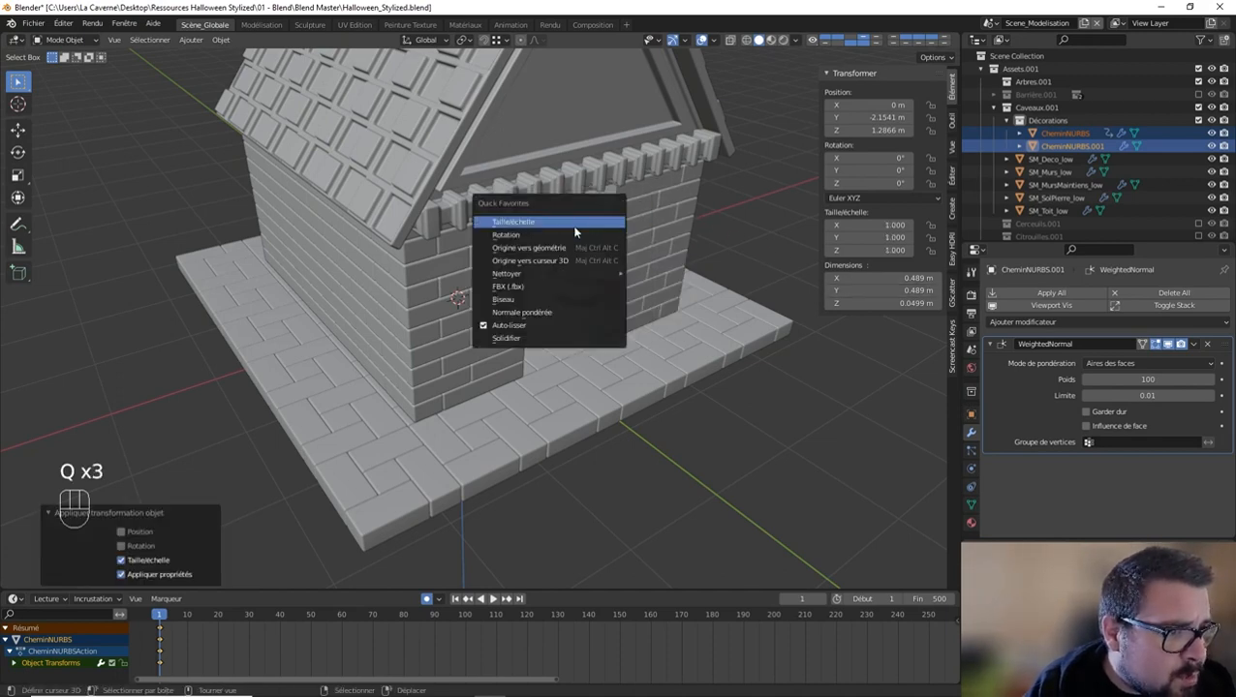
{"action": "left_click", "coordinate": [566, 229]}
{"action": "key", "text": "q"}
{"action": "left_click", "coordinate": [557, 239]}
{"action": "middle_click_drag", "start_coordinate": [557, 239], "coordinate": [570, 230]}
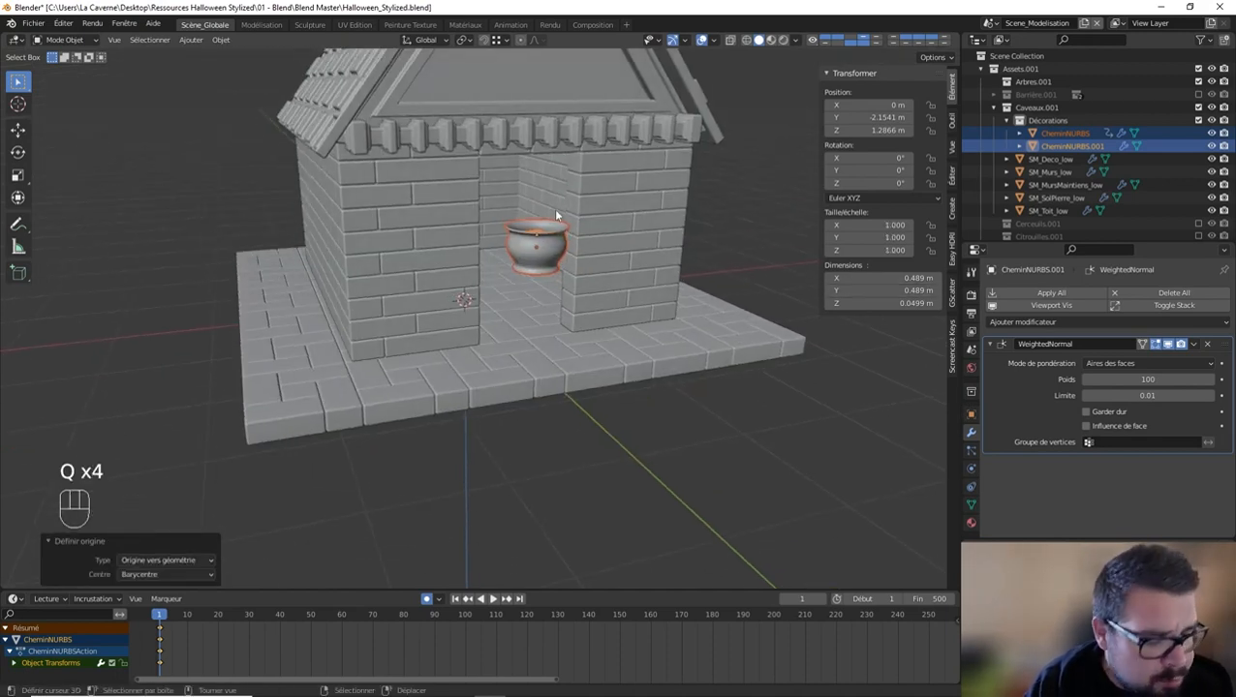
Step: Lower the pot and soil about 0.76 m along Z in front view so the base rests on the stone slab
{"action": "key", "text": "KP_1"}
{"action": "key", "text": "g"}
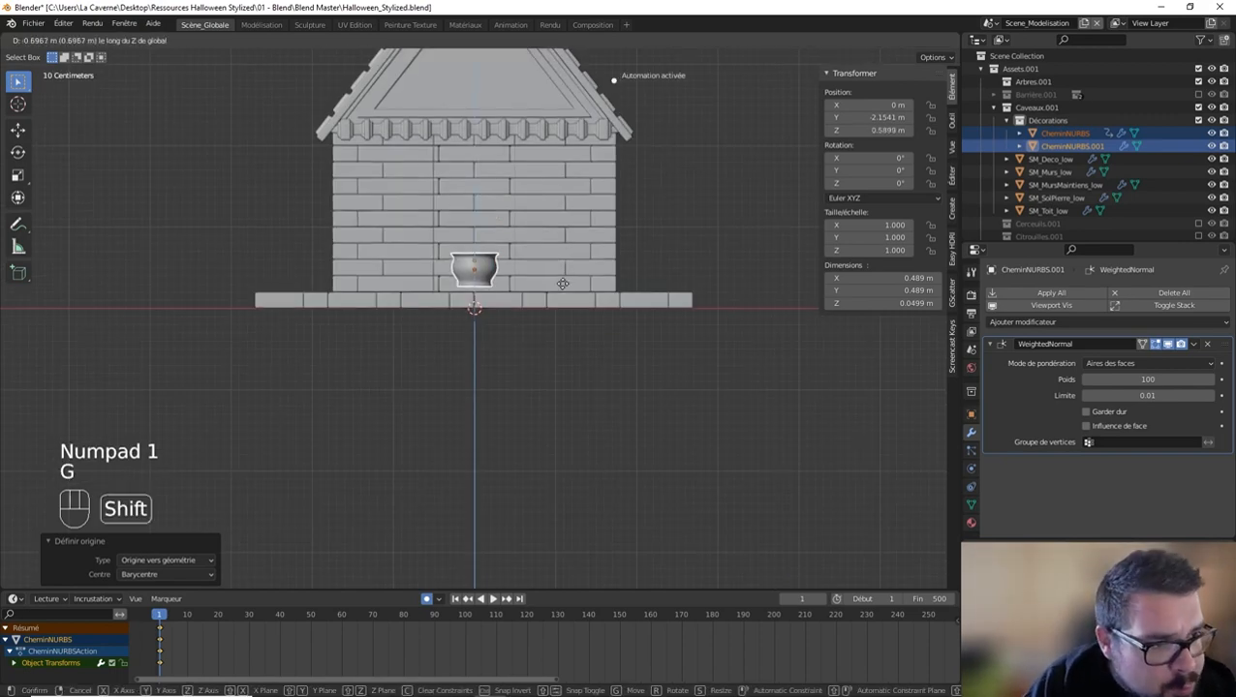
{"action": "left_click", "coordinate": [554, 332]}
{"action": "scroll", "coordinate": [526, 335], "scroll_direction": "up", "scroll_amount": 3}
{"action": "scroll", "coordinate": [524, 320], "scroll_direction": "up", "scroll_amount": 3}
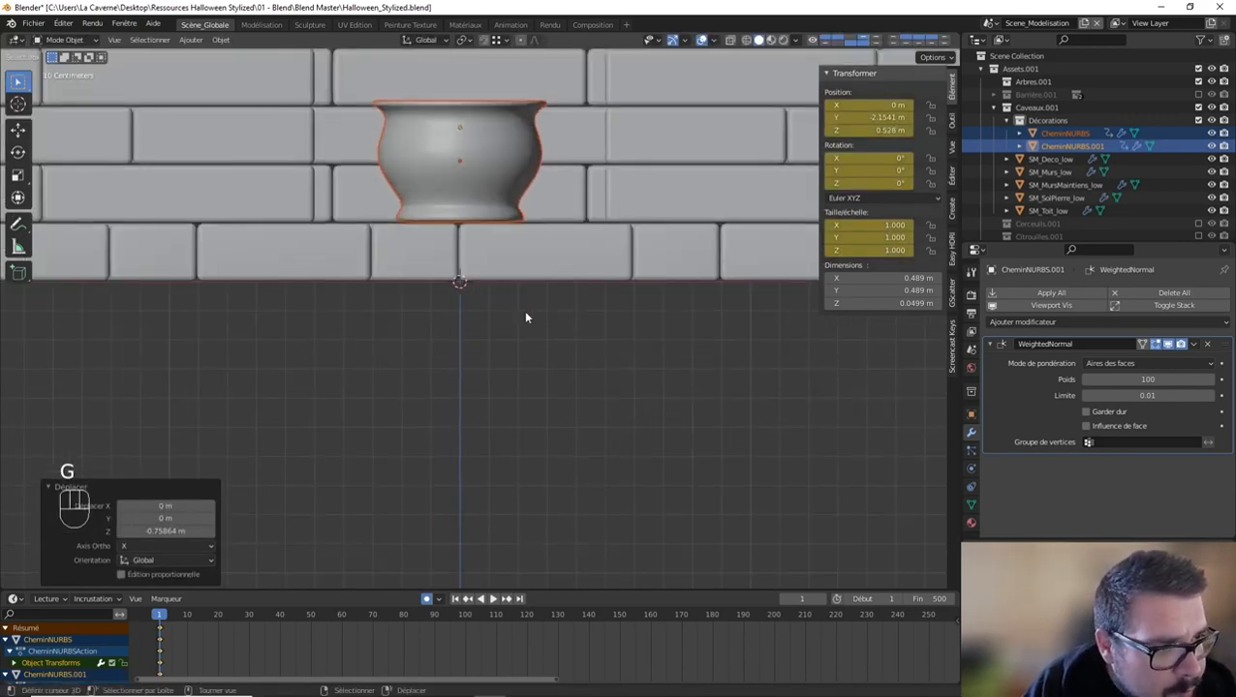
{"action": "key", "text": "g"}
{"action": "key", "text": "z"}
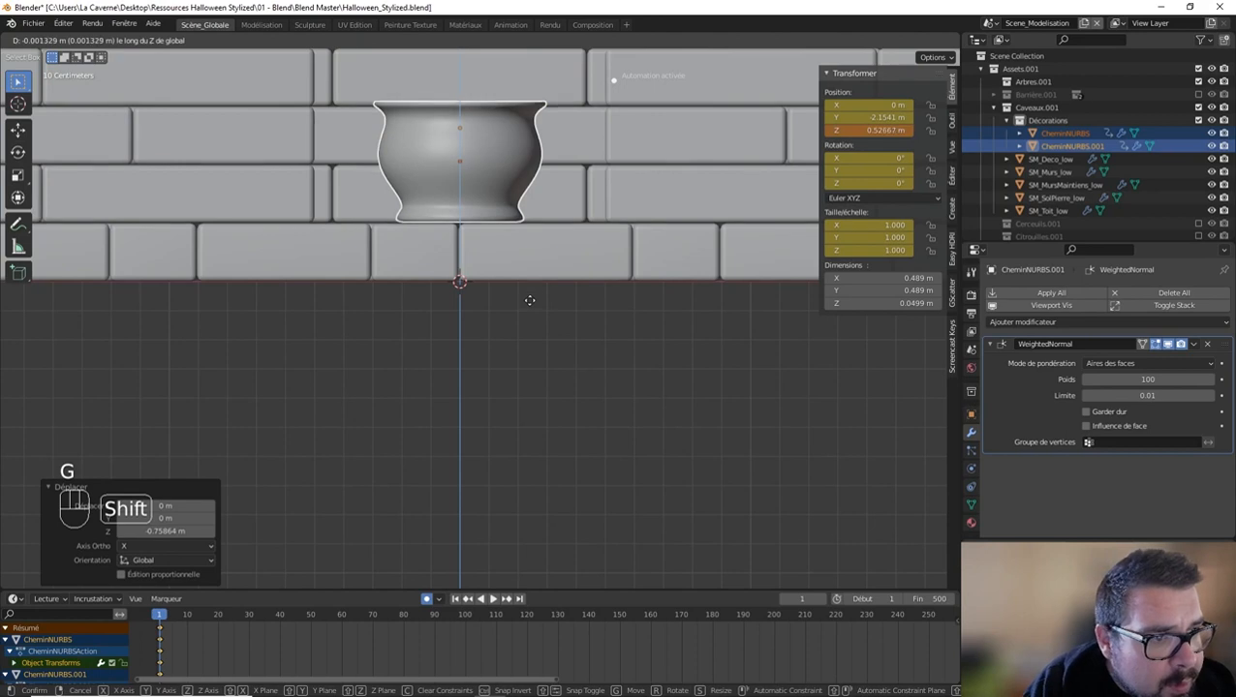
{"action": "left_click", "coordinate": [530, 314]}
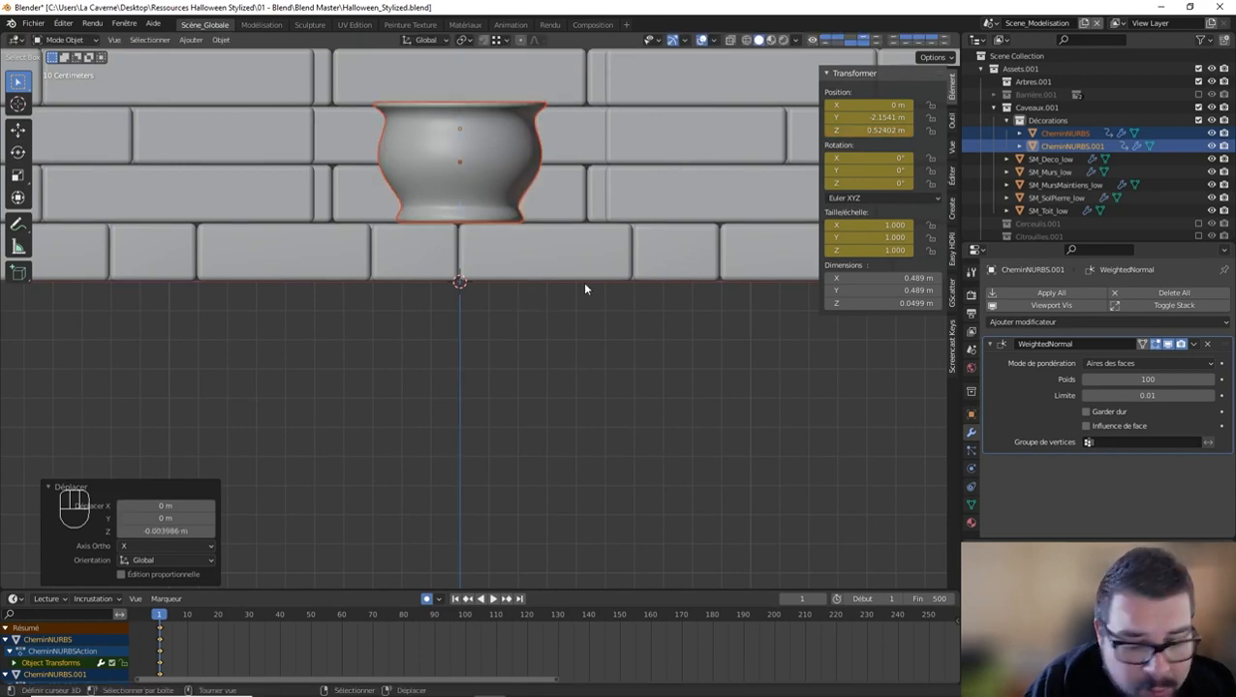
Step: Place the pot and soil beside the crypt's entrance by moving them about -1.06 m along X and -0.34 m along Y
{"action": "key", "text": "g"}
{"action": "key", "text": "x"}
{"action": "left_click", "coordinate": [276, 272]}
{"action": "scroll", "coordinate": [285, 258], "scroll_direction": "down", "scroll_amount": 4}
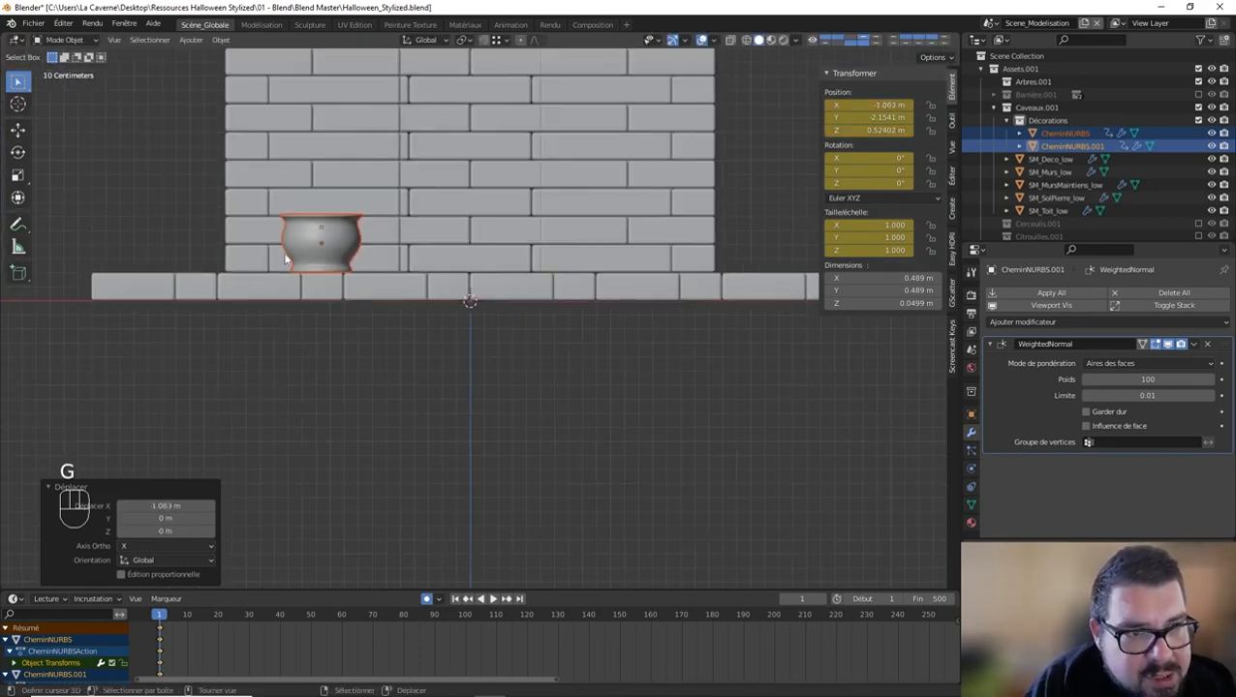
{"action": "middle_click_drag", "start_coordinate": [297, 237], "coordinate": [309, 267]}
{"action": "scroll", "coordinate": [309, 268], "scroll_direction": "up", "scroll_amount": 1}
{"action": "key", "text": "g"}
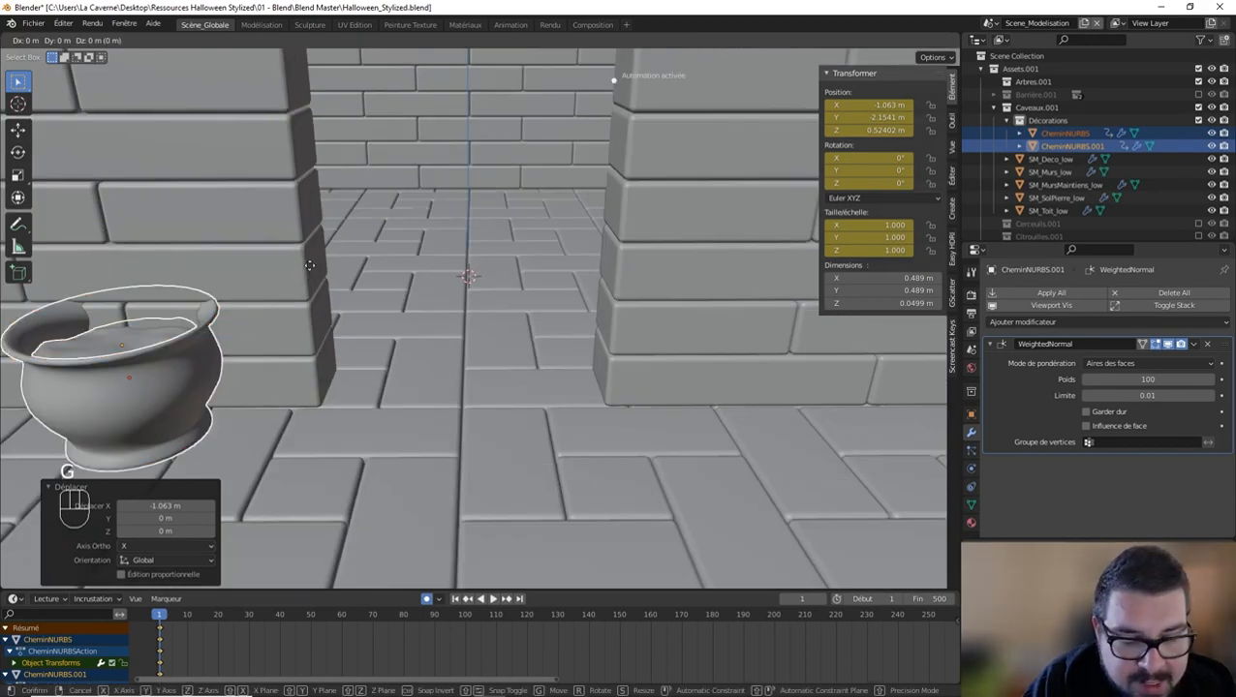
{"action": "key", "text": "y"}
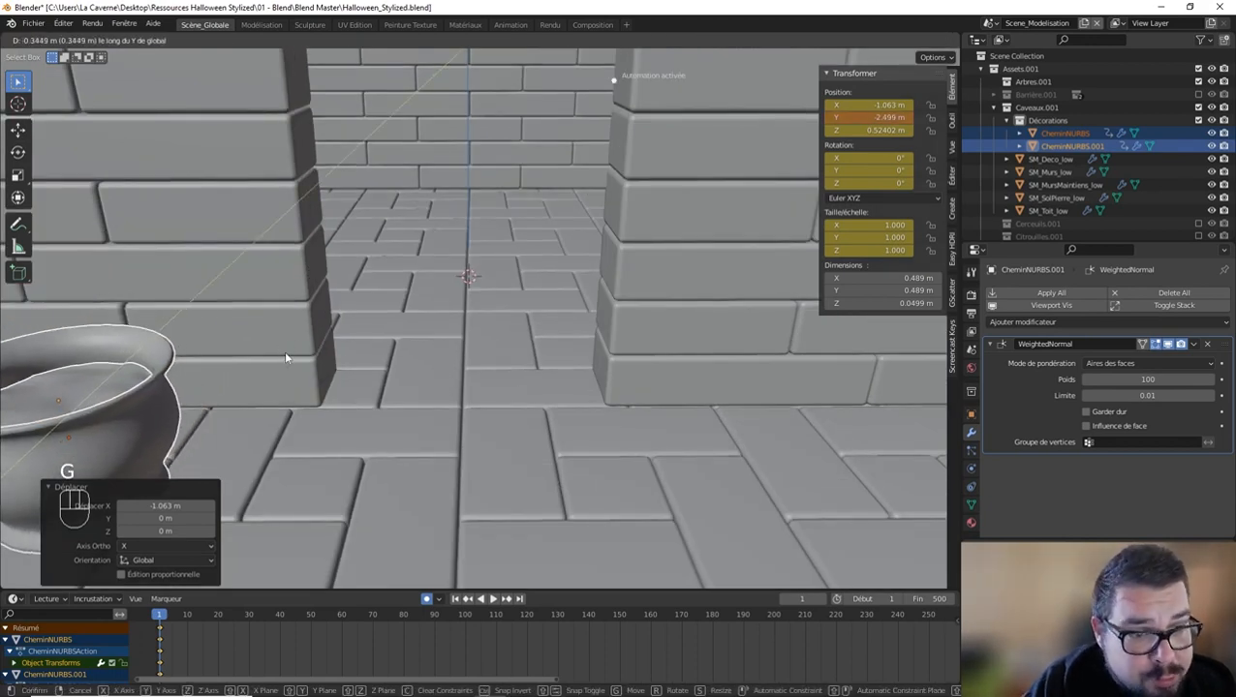
{"action": "left_click", "coordinate": [286, 355]}
{"action": "middle_click_drag", "start_coordinate": [287, 355], "coordinate": [365, 230], "text": "shift"}
{"action": "middle_click_drag", "start_coordinate": [364, 230], "coordinate": [412, 238]}
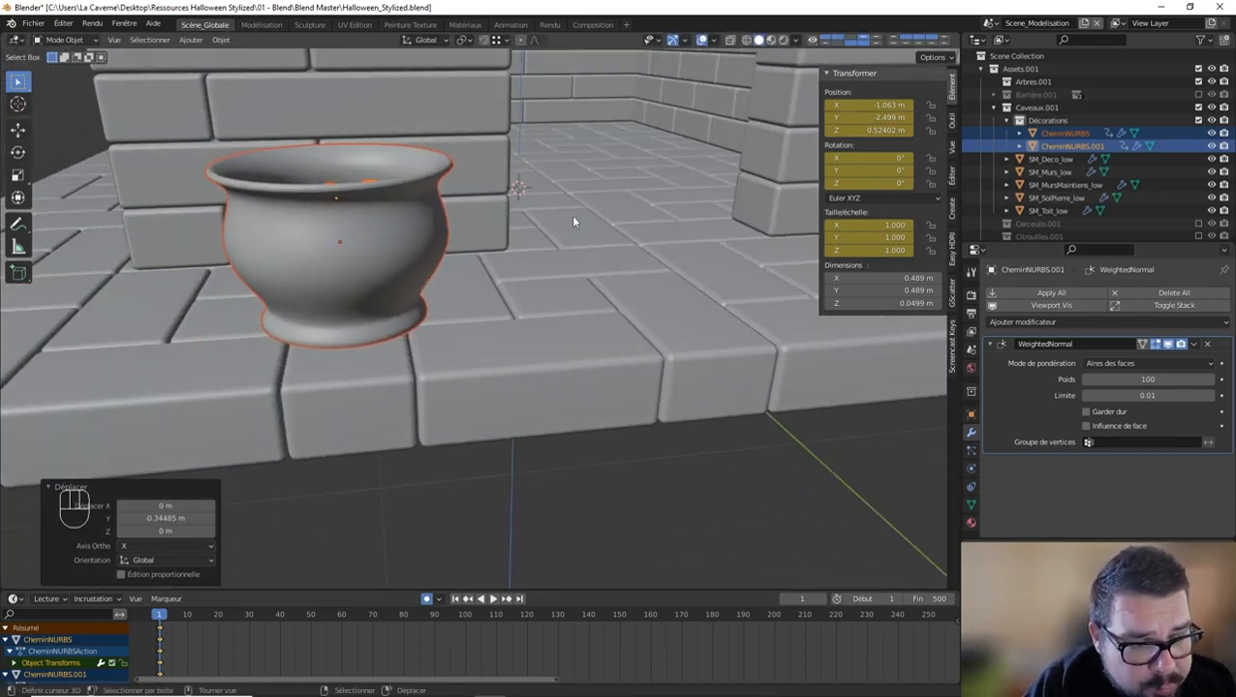
Step: Duplicate the pot and its soil and move the copies about 2.2 m along X to the entrance's other side
{"action": "middle_click_drag", "start_coordinate": [573, 217], "coordinate": [463, 276]}
{"action": "scroll", "coordinate": [463, 276], "scroll_direction": "down", "scroll_amount": 2}
{"action": "scroll", "coordinate": [464, 276], "scroll_direction": "up", "scroll_amount": 2}
{"action": "key", "text": "shift+d"}
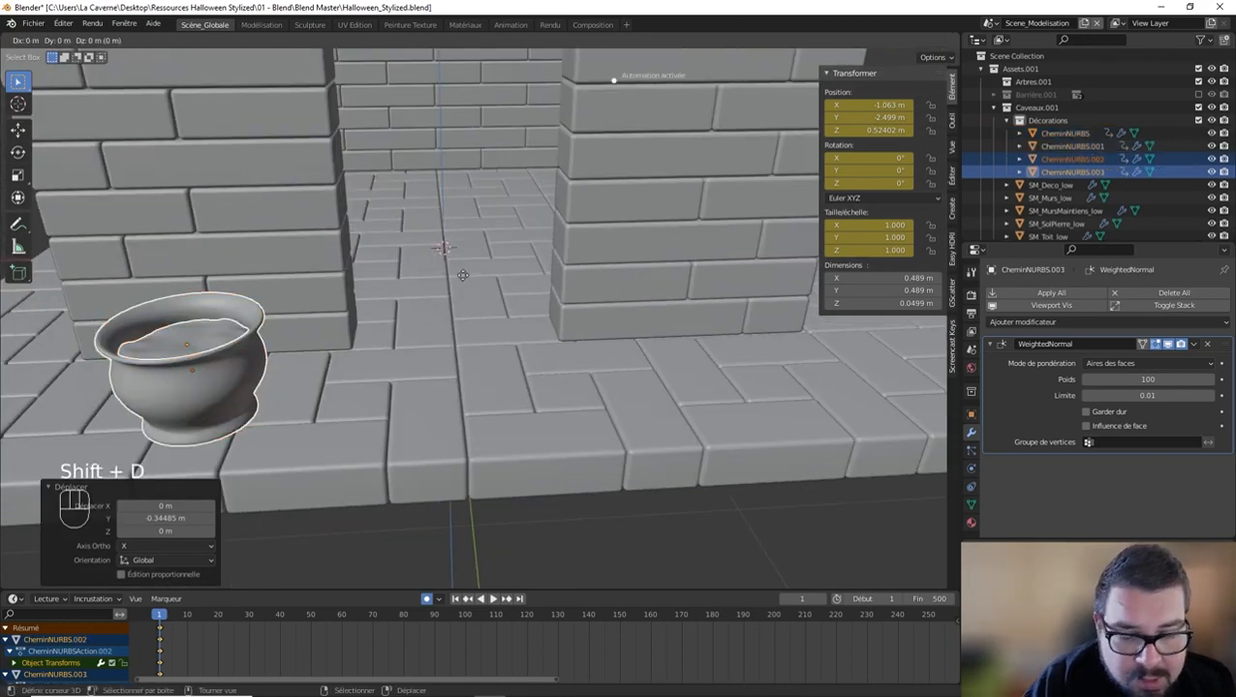
{"action": "key", "text": "x"}
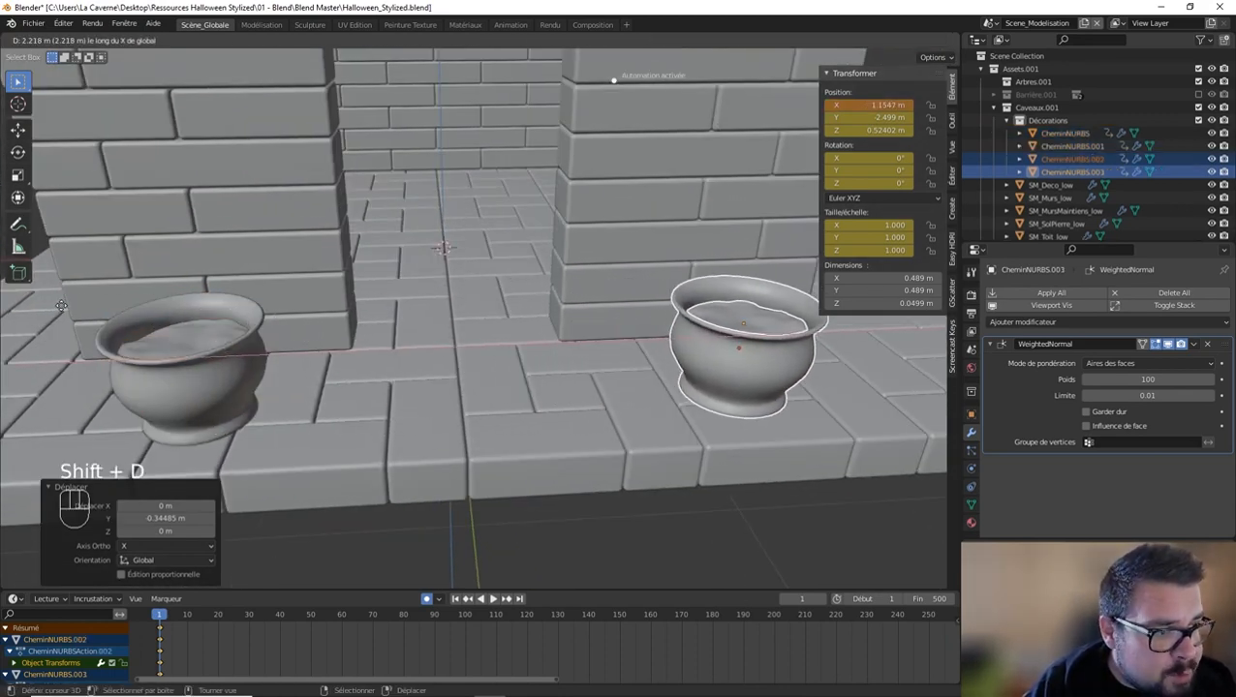
{"action": "left_click", "coordinate": [61, 305]}
Step: Shift the duplicated pot and soil about -0.06 m along X to adjust their position beside the entrance
{"action": "scroll", "coordinate": [63, 303], "scroll_direction": "down", "scroll_amount": 5}
{"action": "middle_click_drag", "start_coordinate": [359, 310], "coordinate": [457, 342]}
{"action": "key", "text": "g"}
{"action": "key", "text": "x"}
{"action": "left_click", "coordinate": [383, 353]}
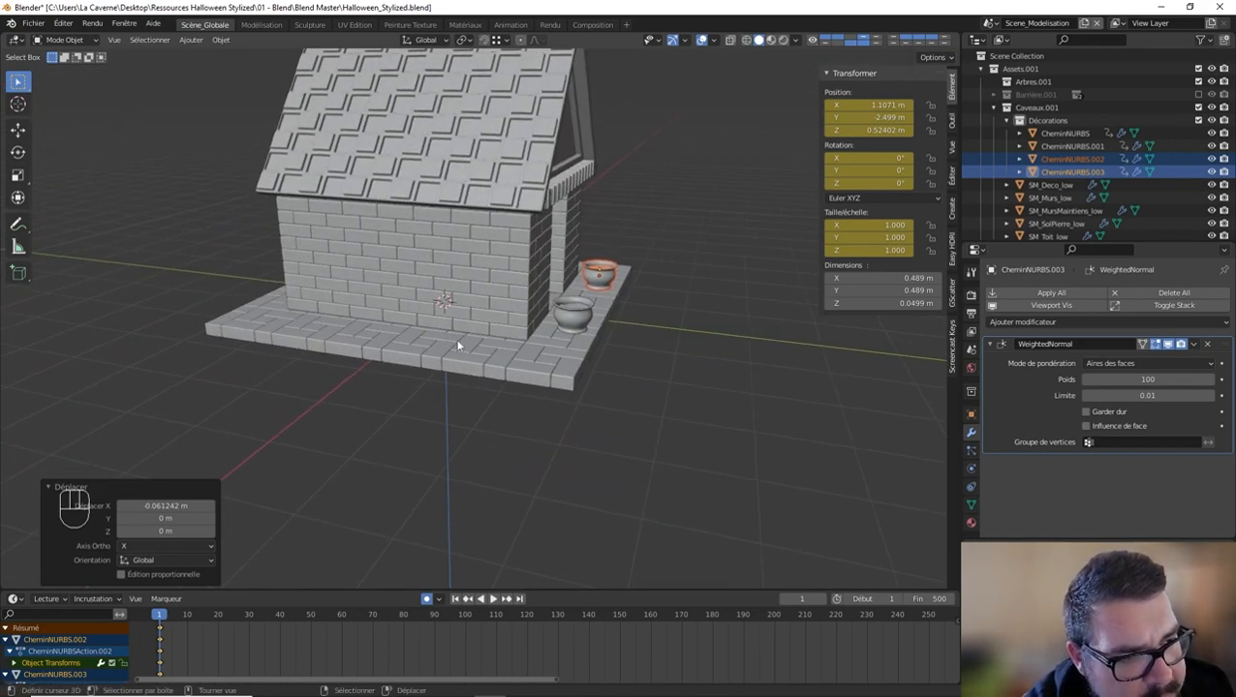
{"action": "middle_click_drag", "start_coordinate": [537, 347], "coordinate": [485, 343]}
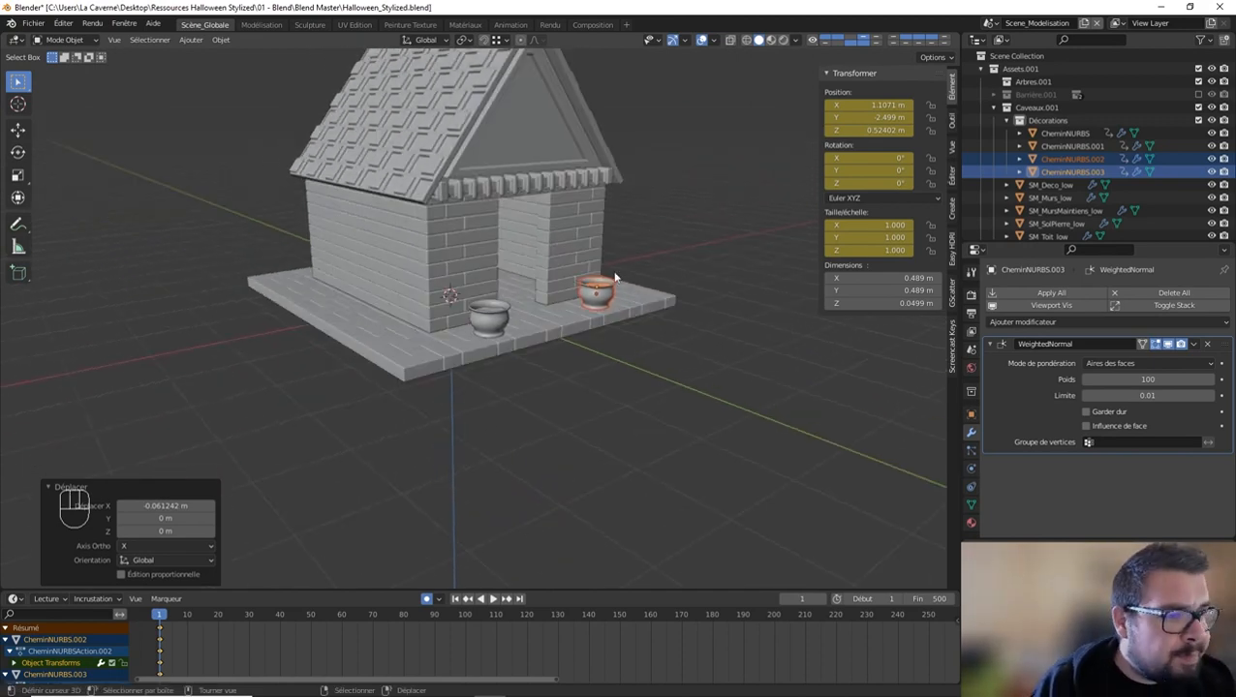
Step: Rename the duplicated pot as SM_PotFleur_01
{"action": "left_click", "coordinate": [1070, 158]}
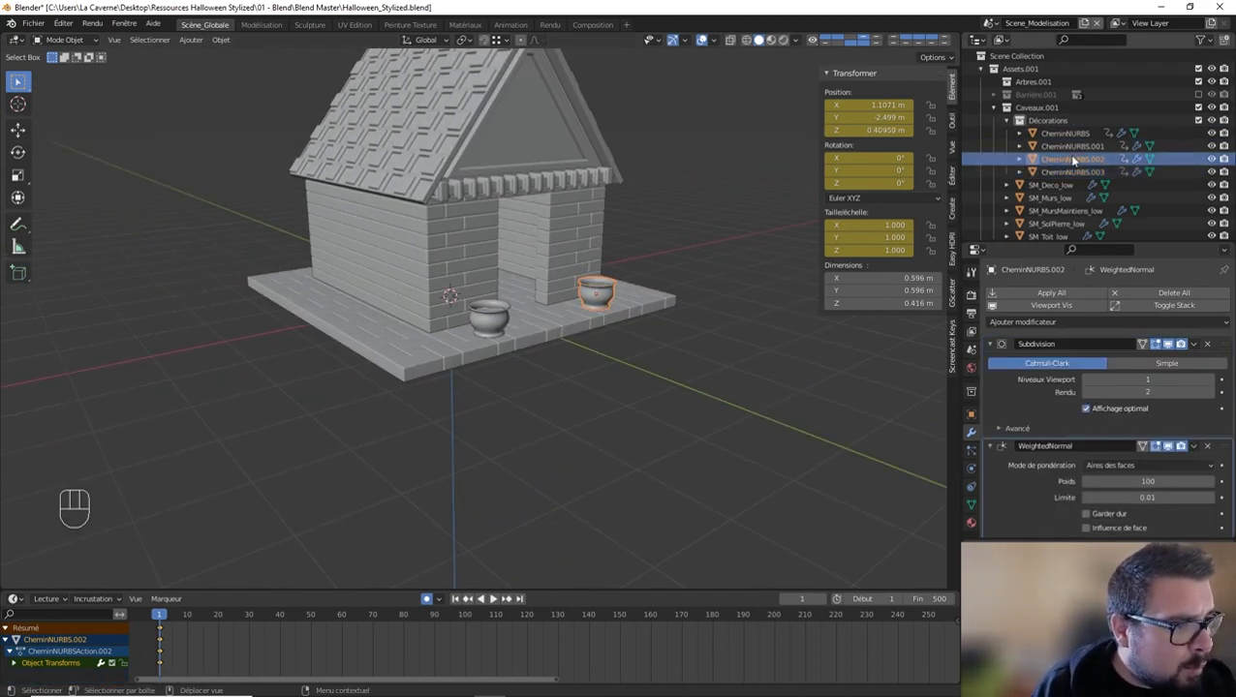
{"action": "scroll", "coordinate": [1073, 161], "scroll_direction": "down", "scroll_amount": 1}
{"action": "double_click", "coordinate": [1066, 137]}
{"action": "type", "text": "Po"}
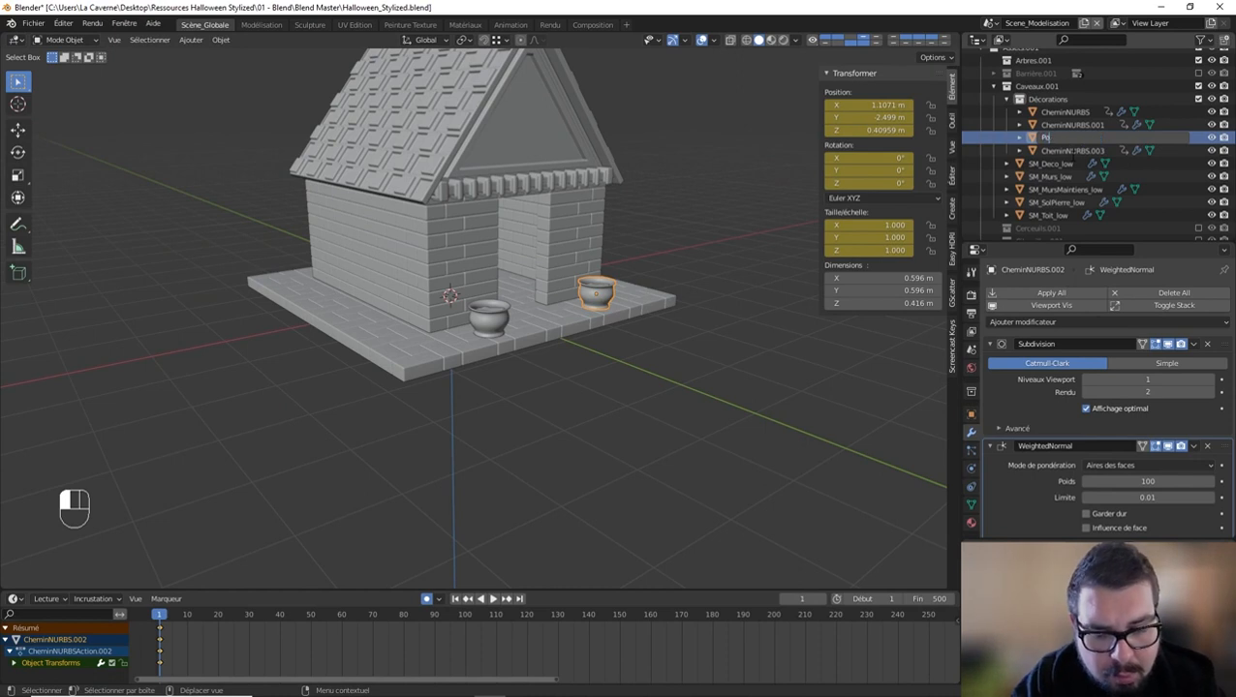
{"action": "key", "text": "BackSpace"}
{"action": "key", "text": "BackSpace"}
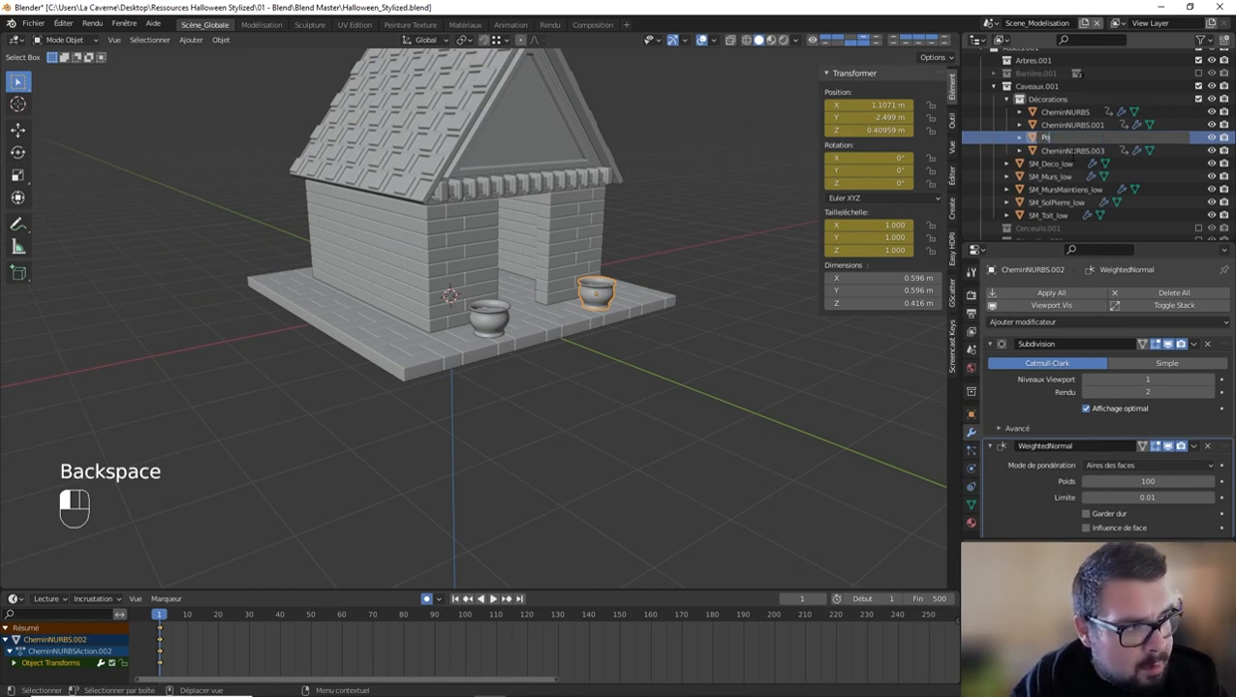
{"action": "type", "text": "SM_PotFleur_01"}
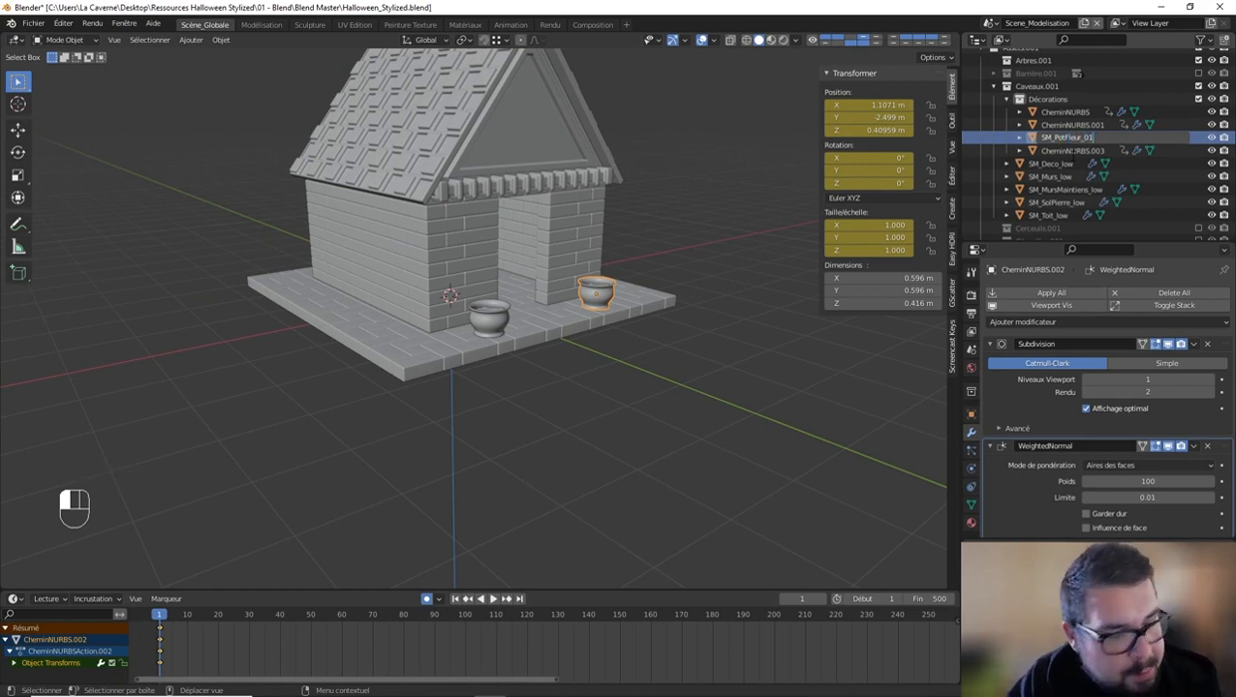
{"action": "left_click", "coordinate": [1072, 162]}
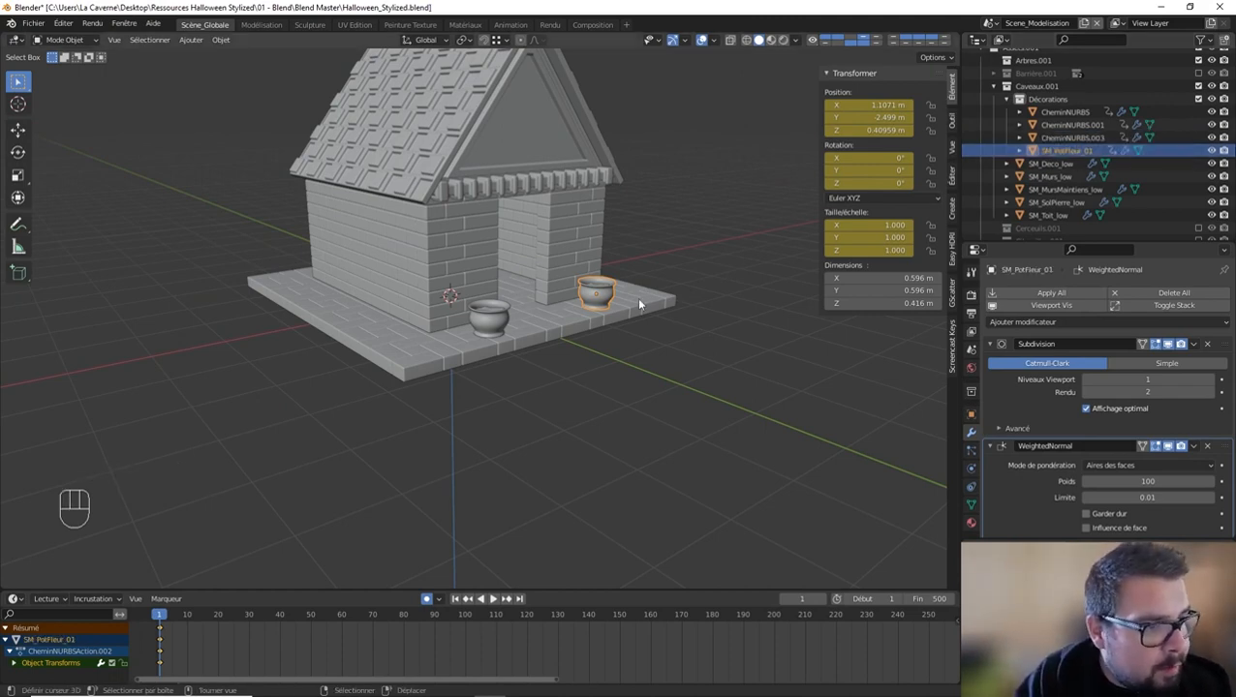
Step: Rename the soil object inside the duplicated pot as SM_Terre01
{"action": "mouse_move", "coordinate": [639, 305]}
{"action": "middle_mouse_down"}
{"action": "mouse_move", "coordinate": [608, 311]}
{"action": "mouse_move", "coordinate": [658, 310]}
{"action": "middle_mouse_up"}
{"action": "left_click", "coordinate": [1072, 138]}
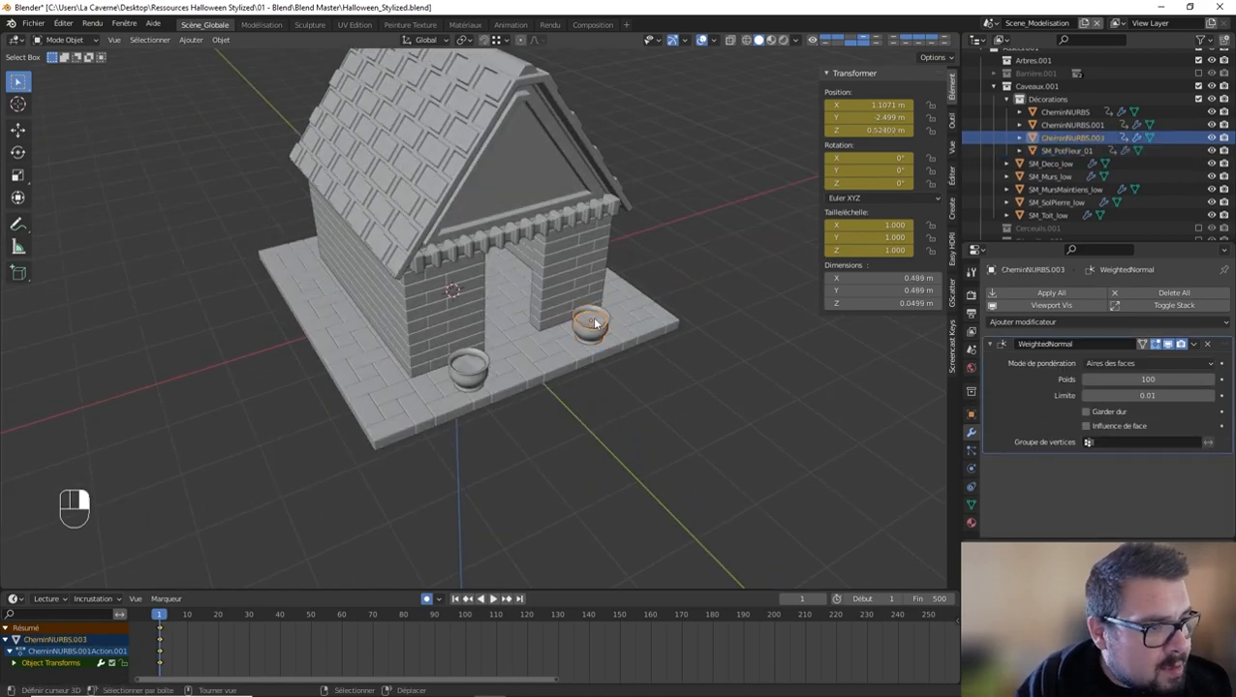
{"action": "double_click", "coordinate": [1073, 140]}
{"action": "type", "text": "SM_Terre01"}
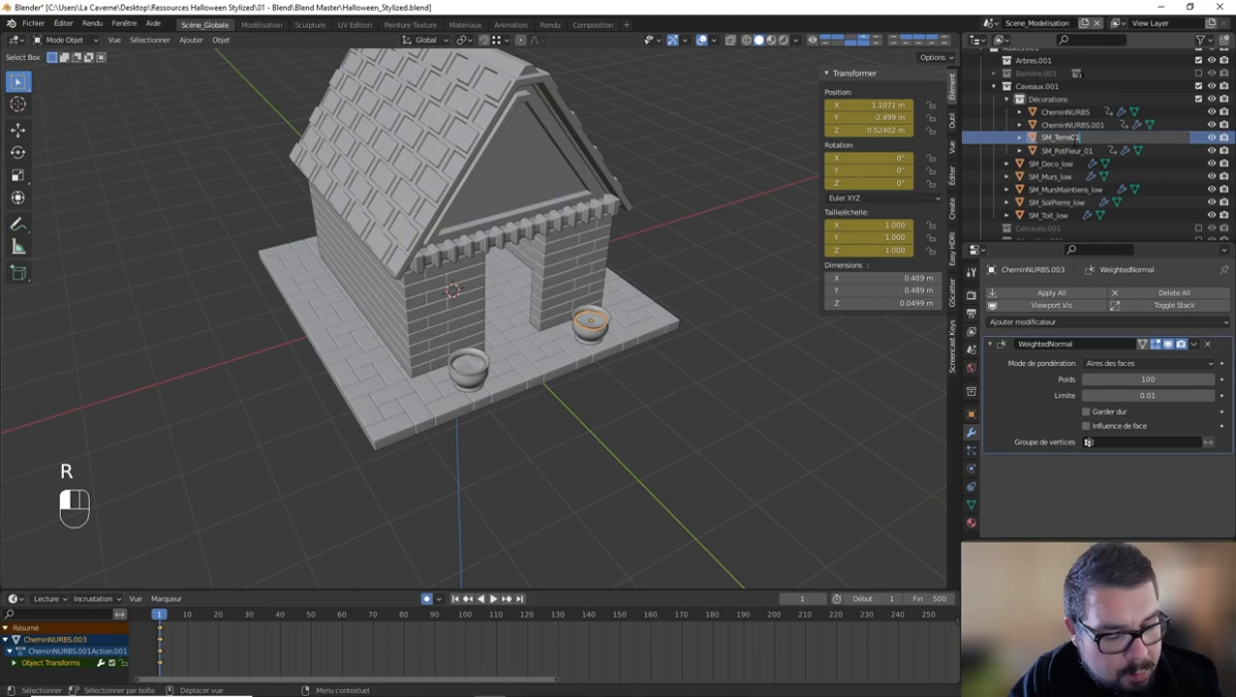
{"action": "key", "text": "Return"}
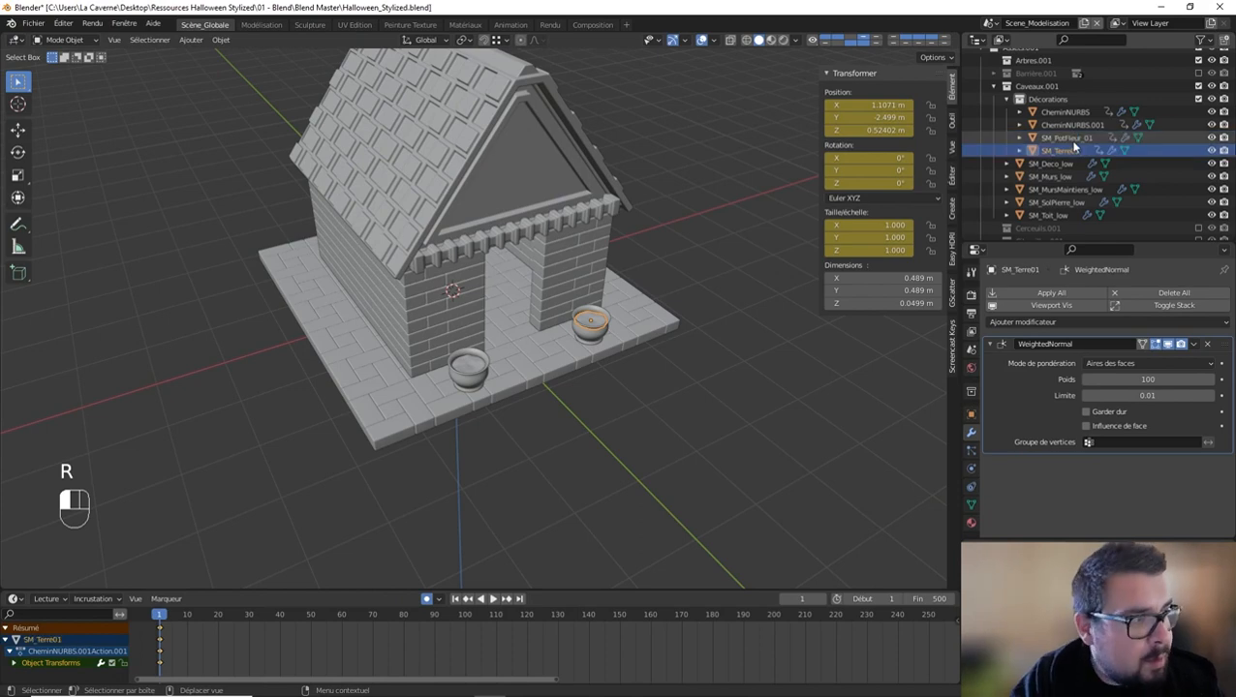
Step: Rename the original pot as SM_PotFleur_02
{"action": "left_click", "coordinate": [477, 380]}
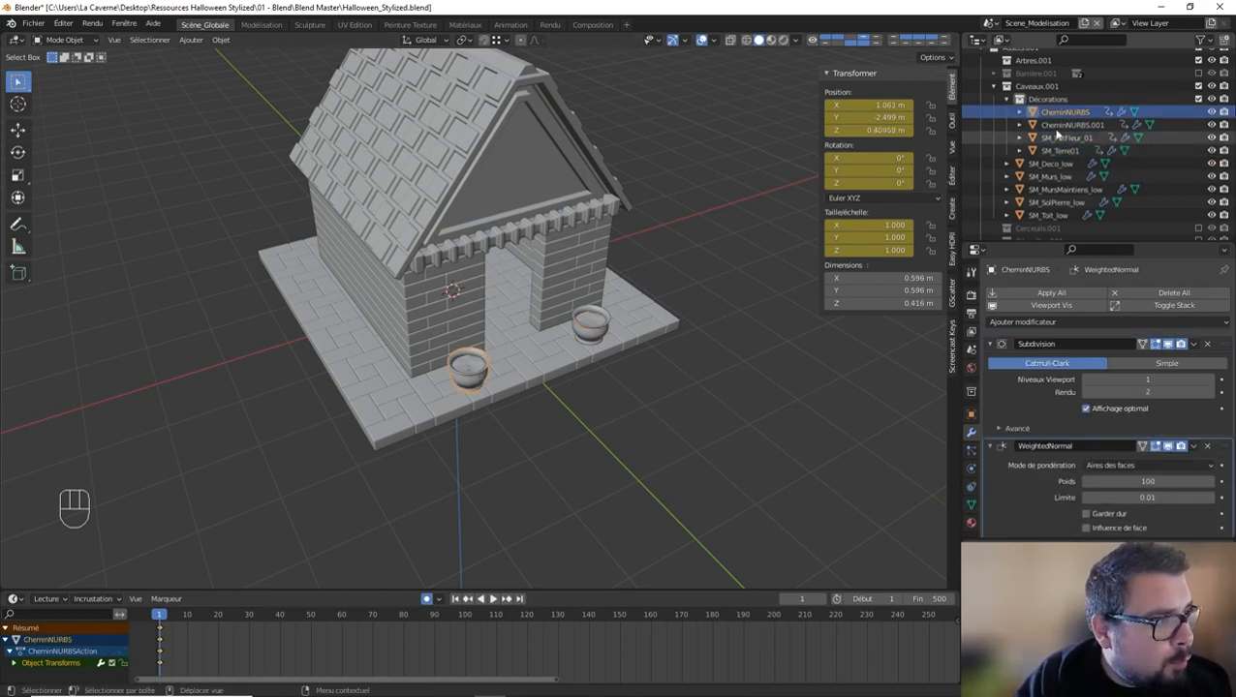
{"action": "type", "text": "SM_PotFleur02"}
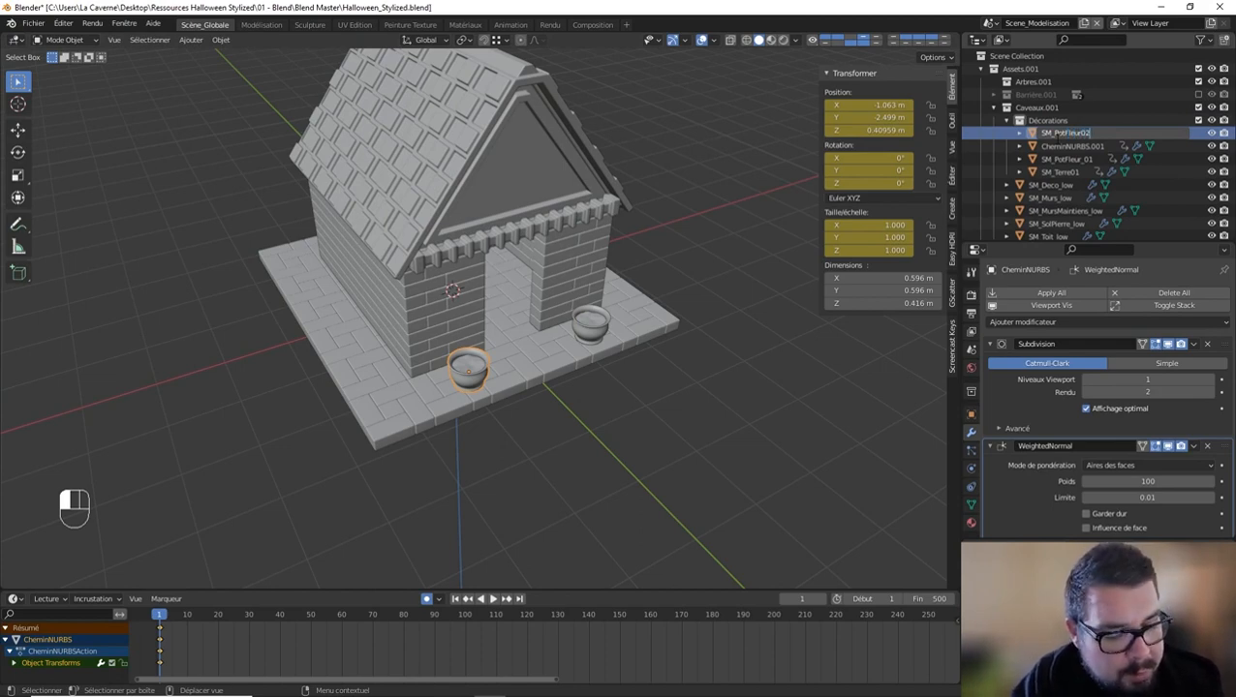
{"action": "key", "text": "Return"}
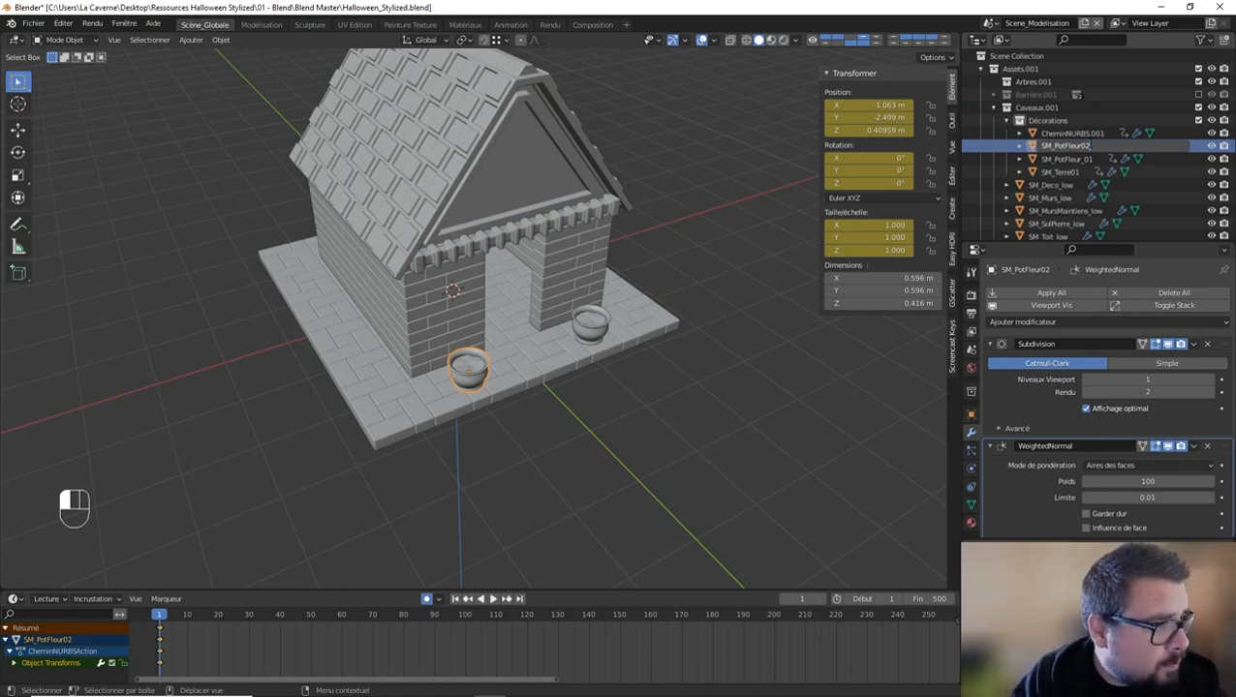
{"action": "type", "text": "_"}
{"action": "key", "text": "Return"}
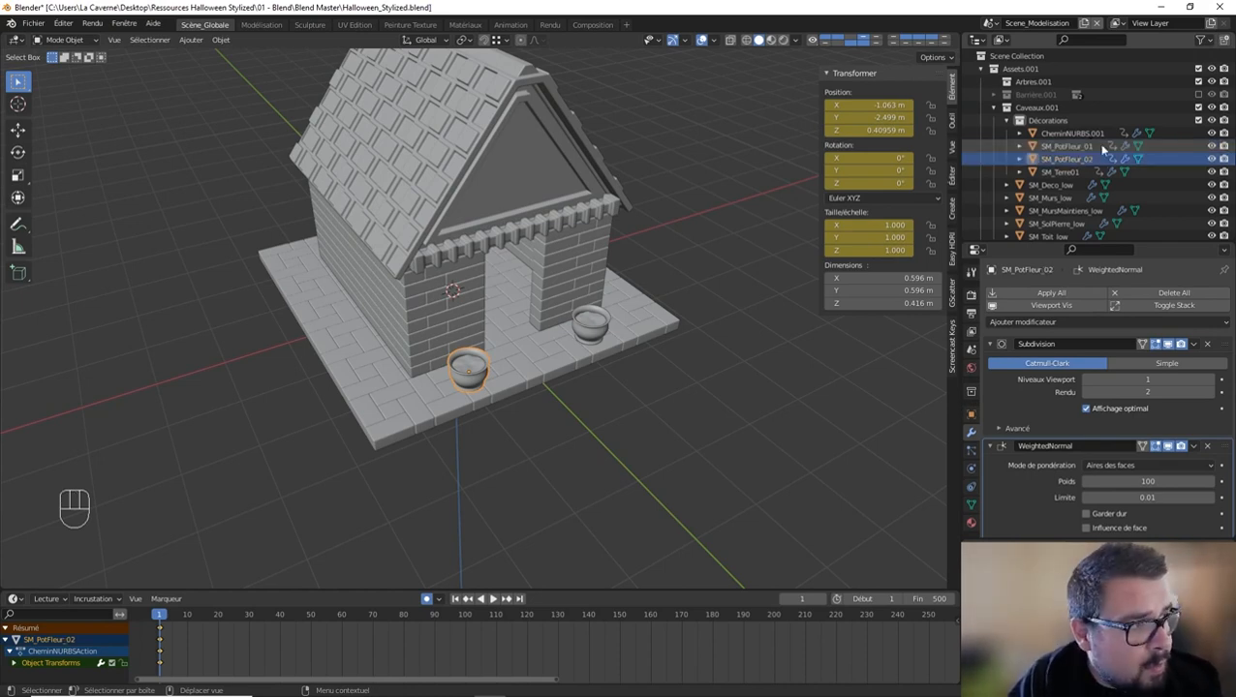
Step: Rename the soil object inside the original pot as SM_Terre02
{"action": "double_click", "coordinate": [1083, 134]}
{"action": "type", "text": "S"}
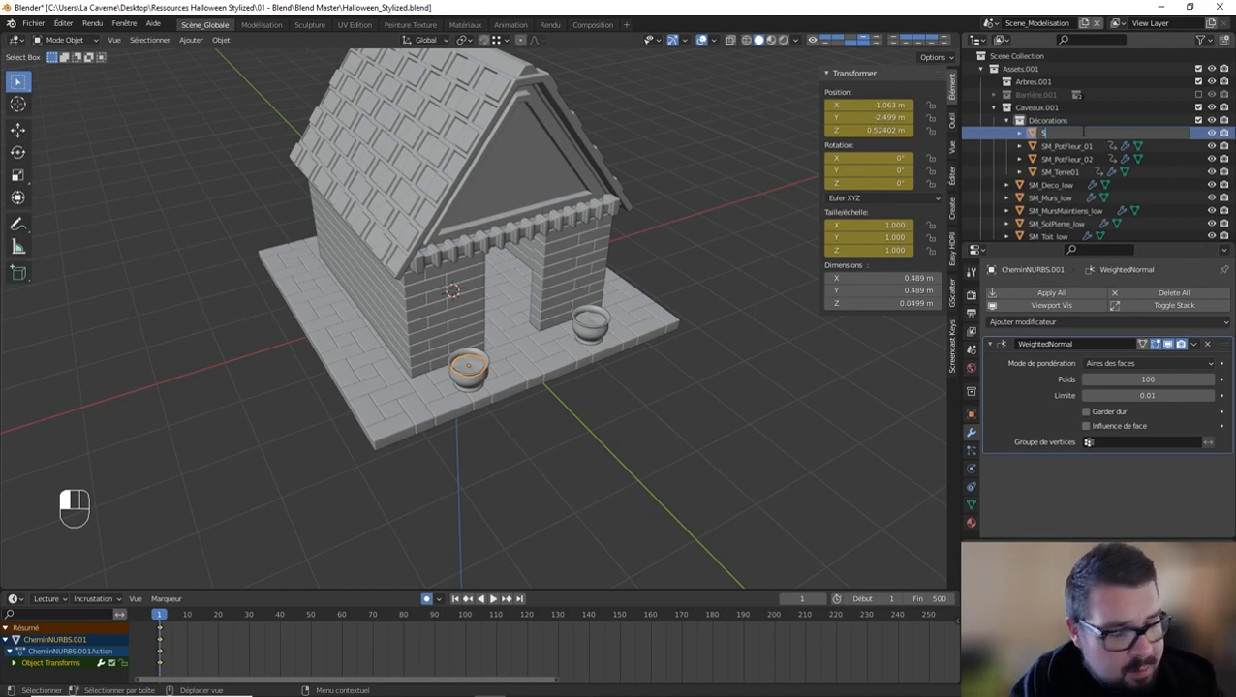
{"action": "type", "text": "M_T"}
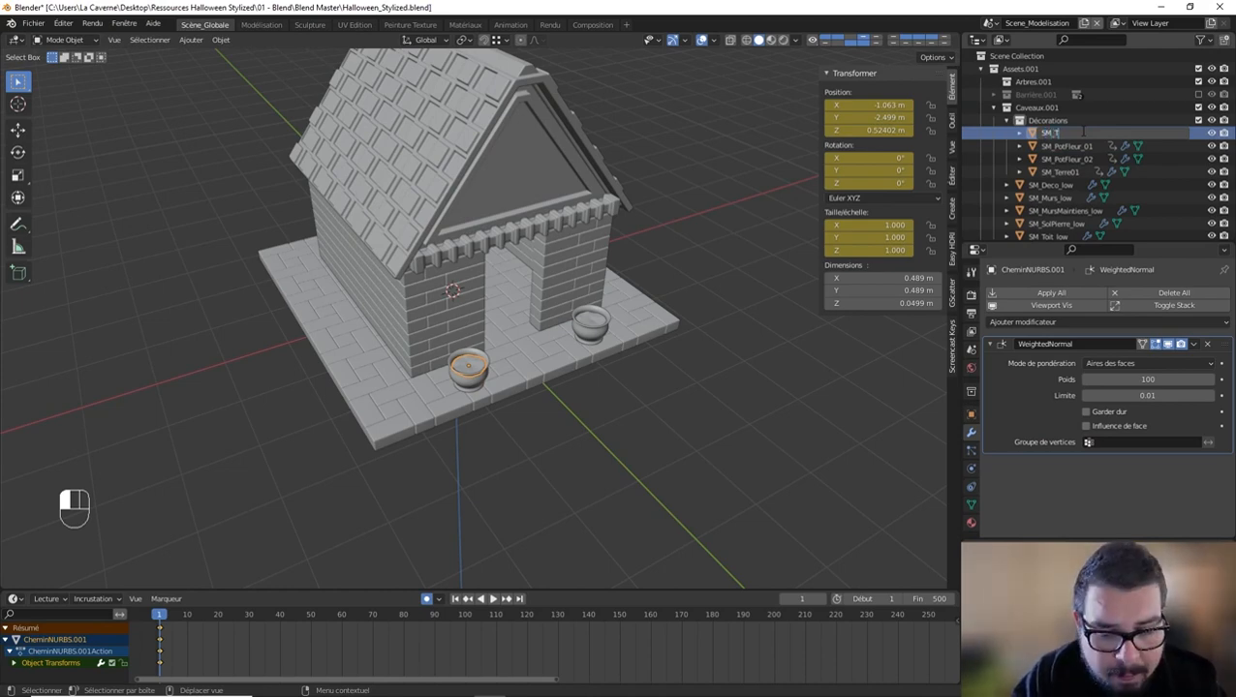
{"action": "type", "text": "erre02"}
{"action": "key", "text": "Return"}
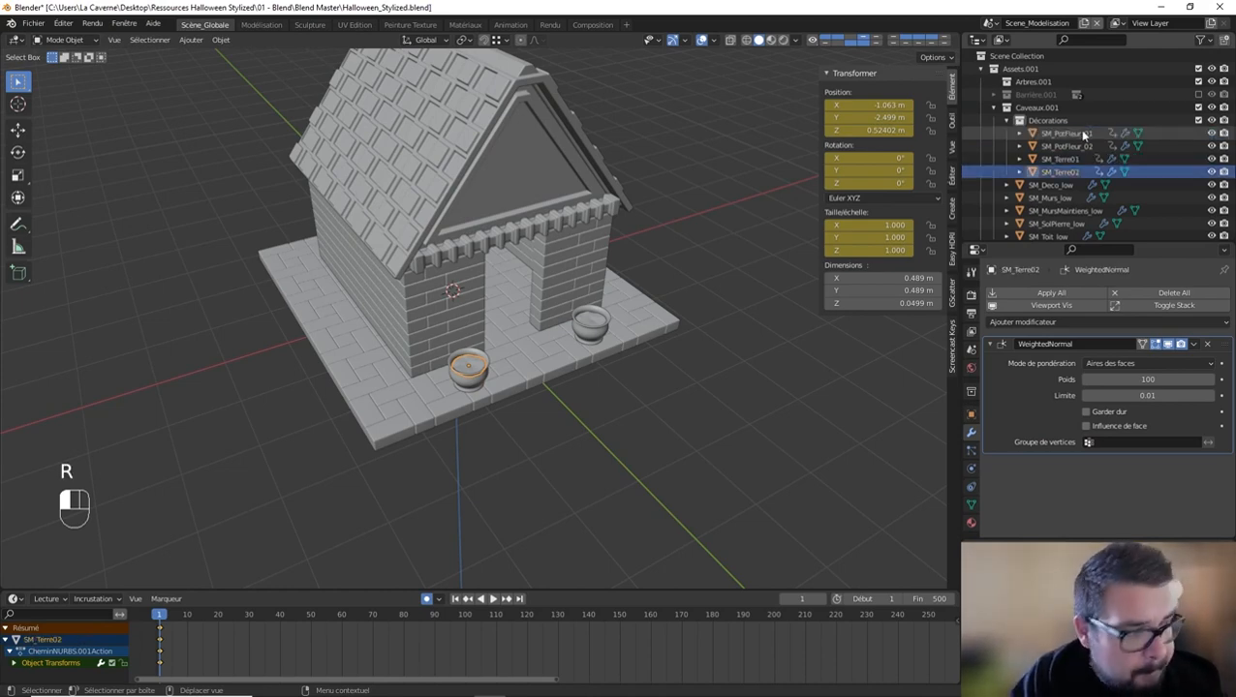
Step: Clear the location, rotation and scale keyframes of SM_Terre02
{"action": "right_click", "coordinate": [867, 117]}
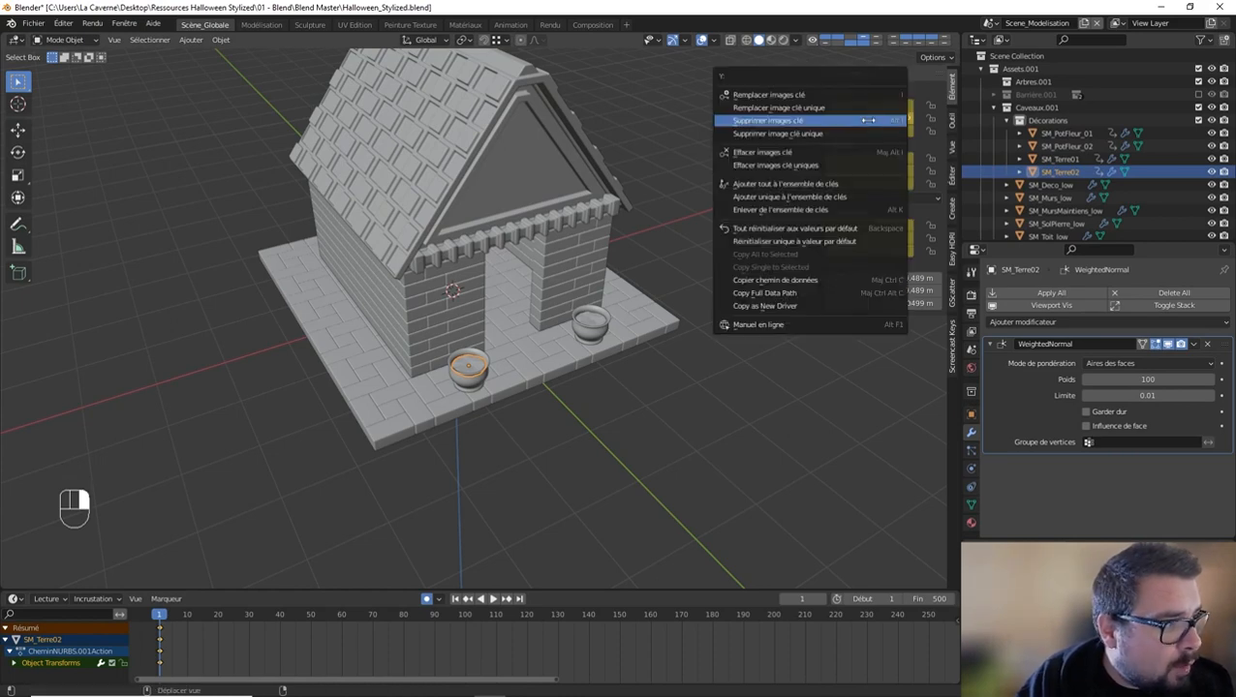
{"action": "left_click", "coordinate": [839, 153]}
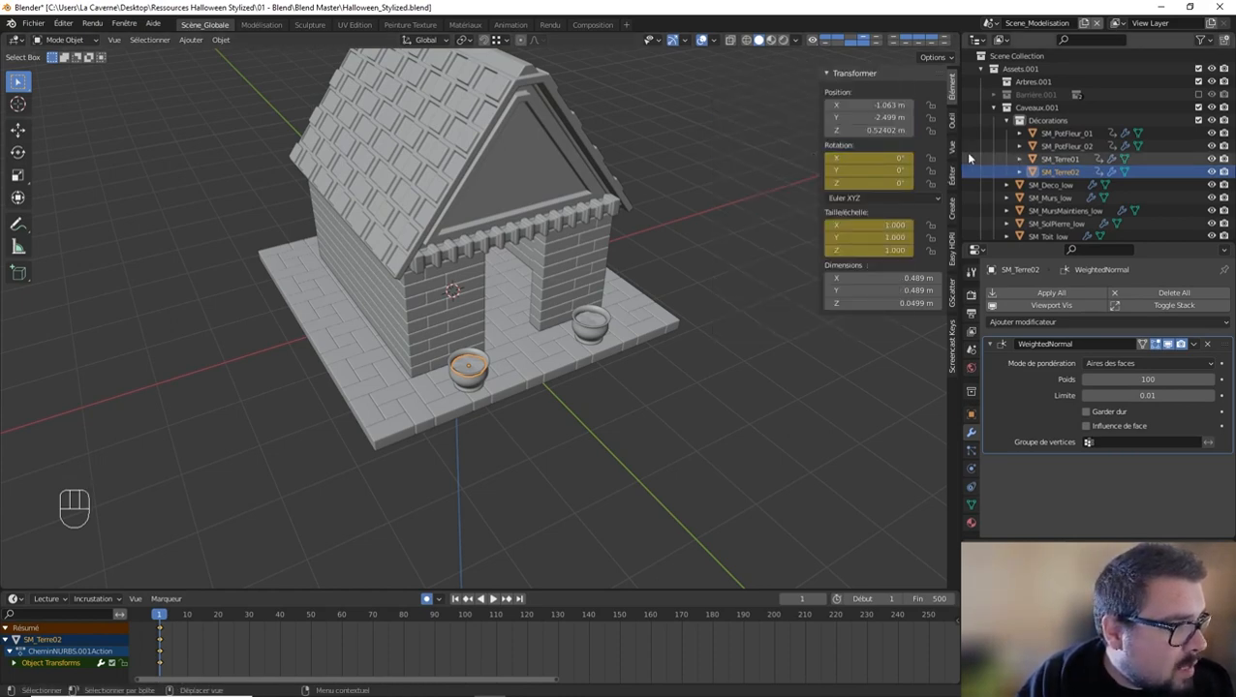
{"action": "right_click", "coordinate": [899, 157]}
{"action": "left_click", "coordinate": [820, 189]}
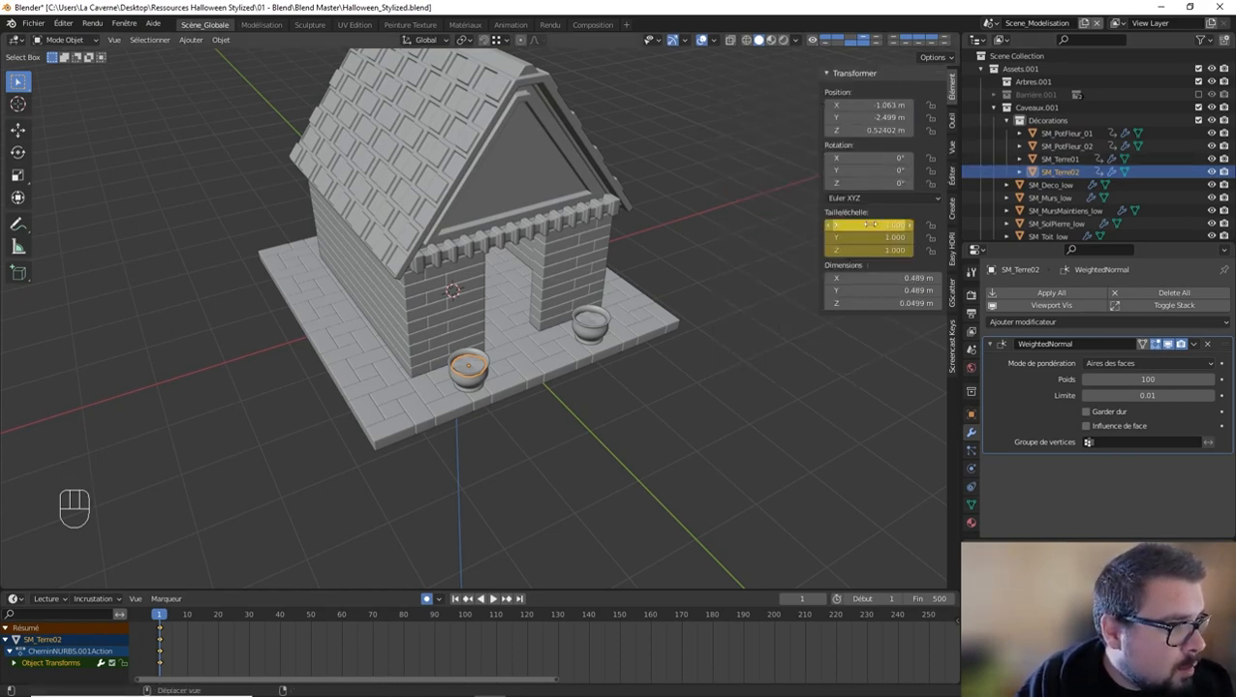
{"action": "right_click", "coordinate": [835, 229]}
{"action": "left_click", "coordinate": [835, 230]}
Step: Clear the location, rotation and scale keyframes of the SM_PotFleur_02 pot
{"action": "left_click", "coordinate": [1066, 145]}
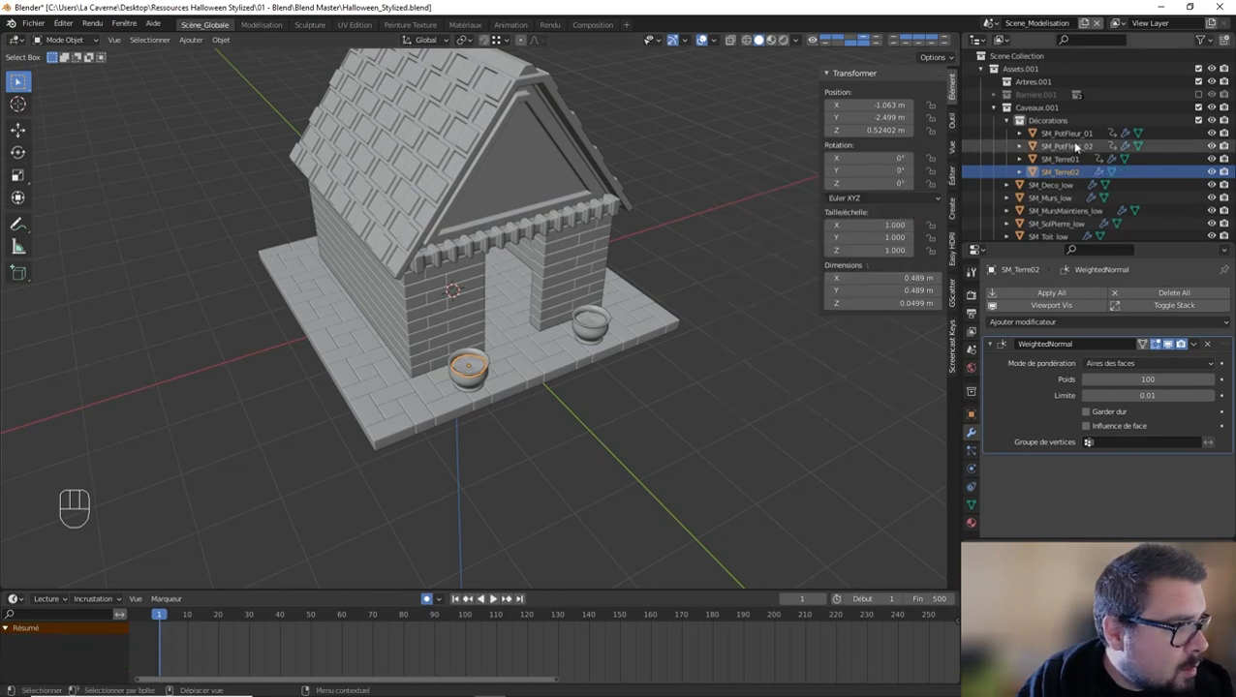
{"action": "right_click", "coordinate": [853, 130]}
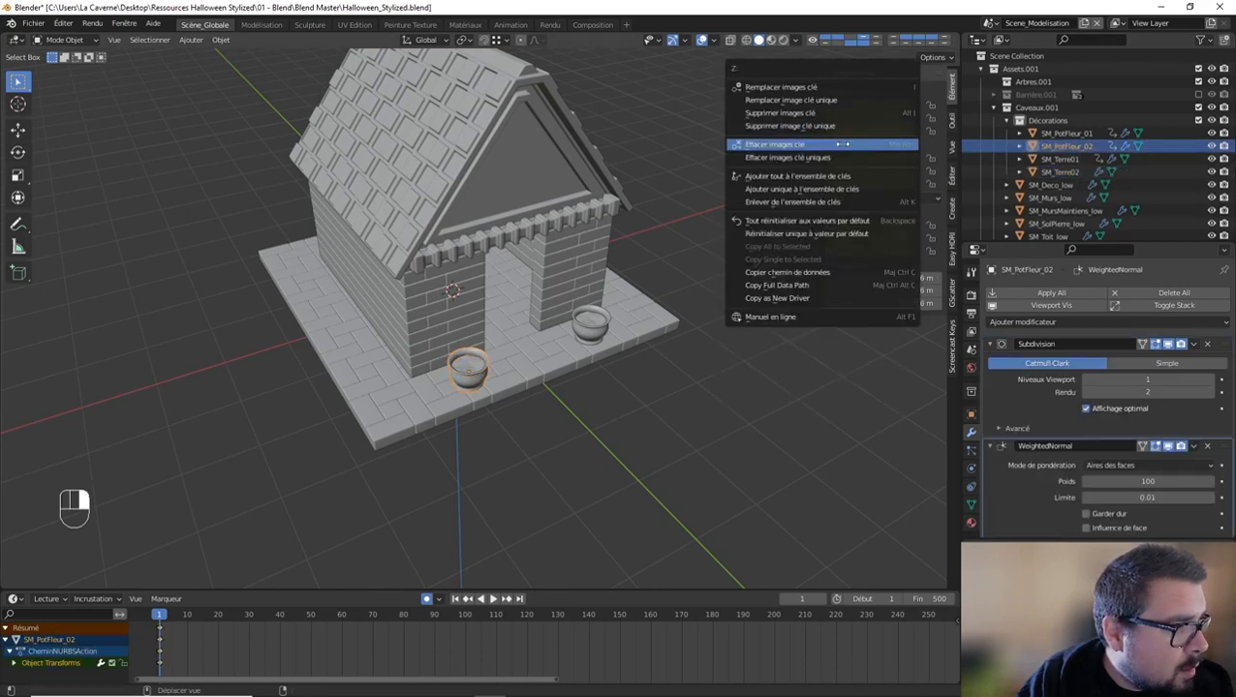
{"action": "left_click", "coordinate": [844, 144]}
{"action": "right_click", "coordinate": [876, 172]}
{"action": "left_click", "coordinate": [879, 172]}
{"action": "right_click", "coordinate": [877, 235]}
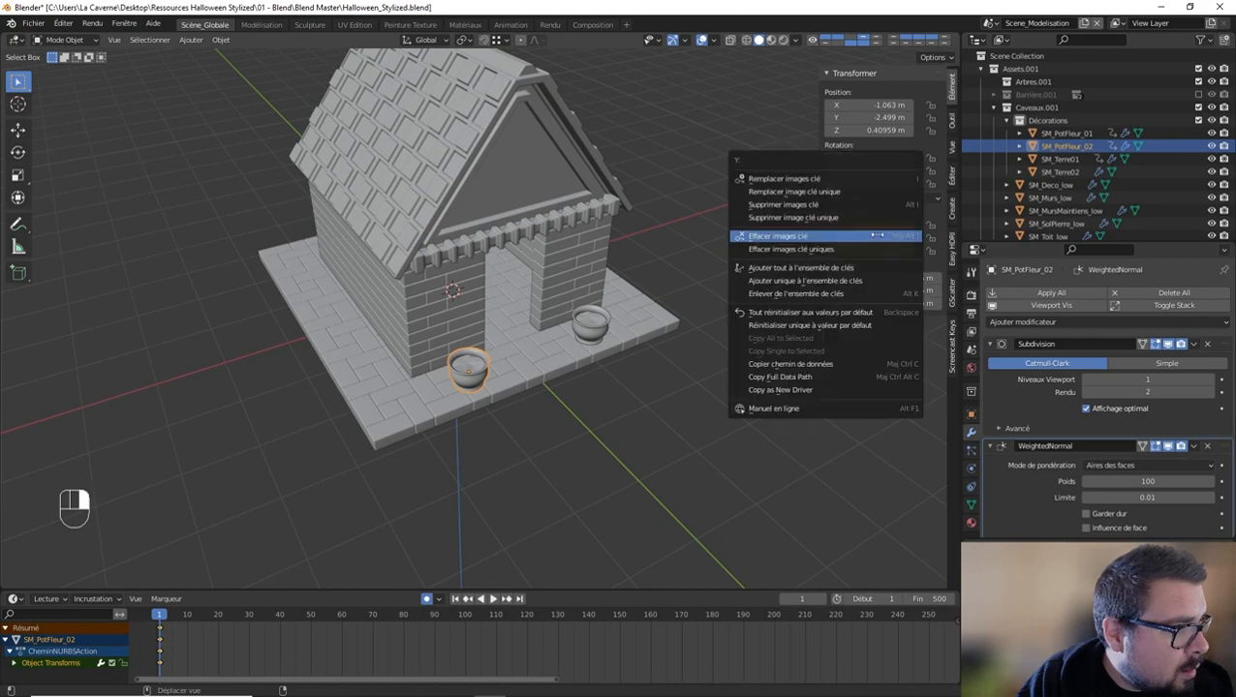
{"action": "left_click", "coordinate": [877, 235]}
Step: Clear the location, rotation and scale keyframes of the SM_PotFleur_01 pot
{"action": "left_click", "coordinate": [1065, 133]}
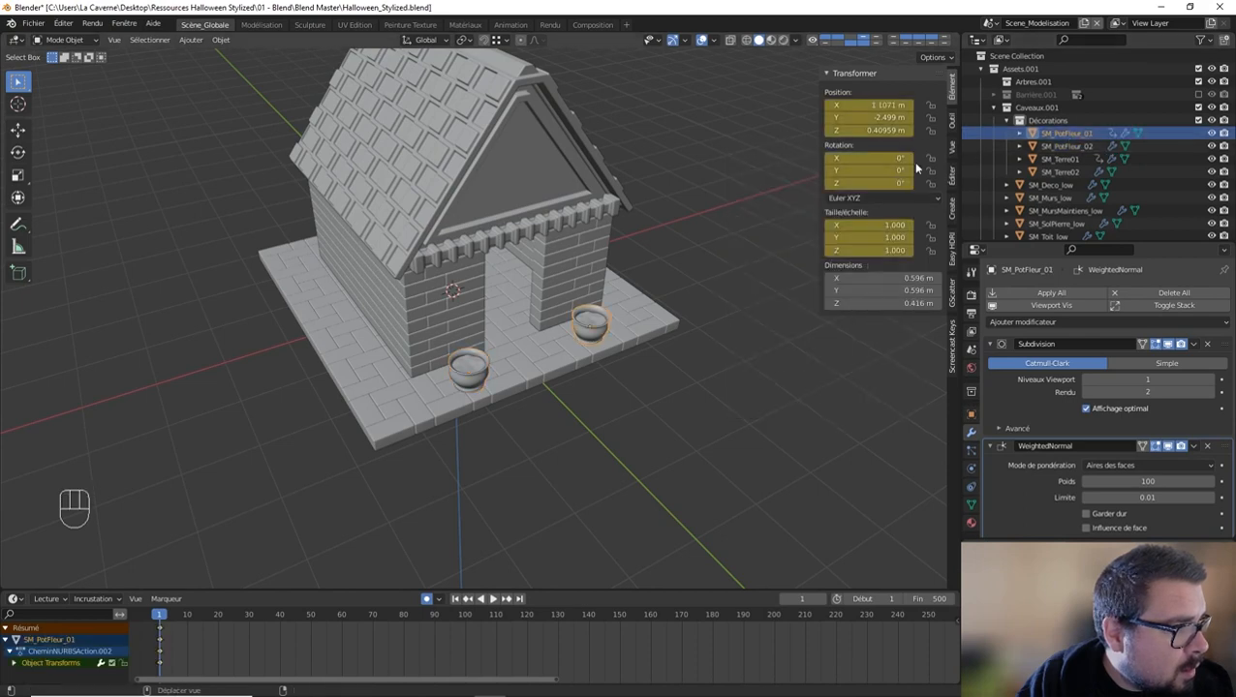
{"action": "right_click", "coordinate": [868, 117]}
{"action": "left_click", "coordinate": [852, 118]}
{"action": "right_click", "coordinate": [833, 185]}
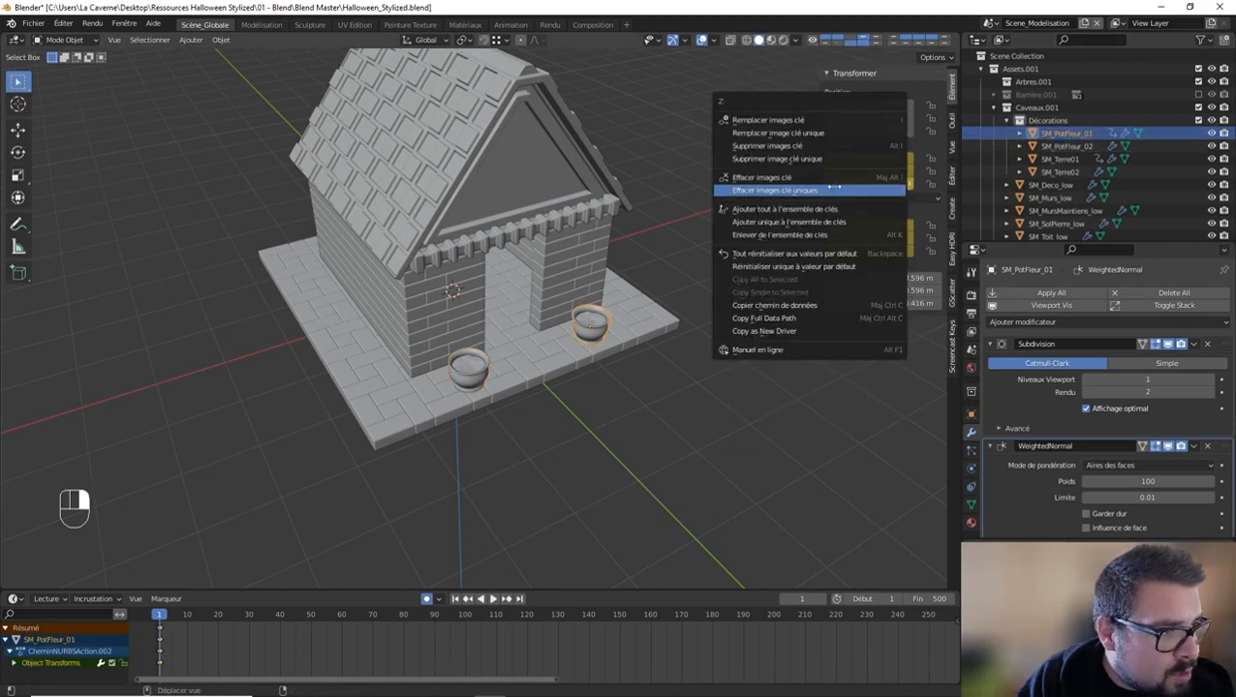
{"action": "left_click", "coordinate": [833, 189]}
{"action": "right_click", "coordinate": [846, 228]}
{"action": "left_click", "coordinate": [847, 229]}
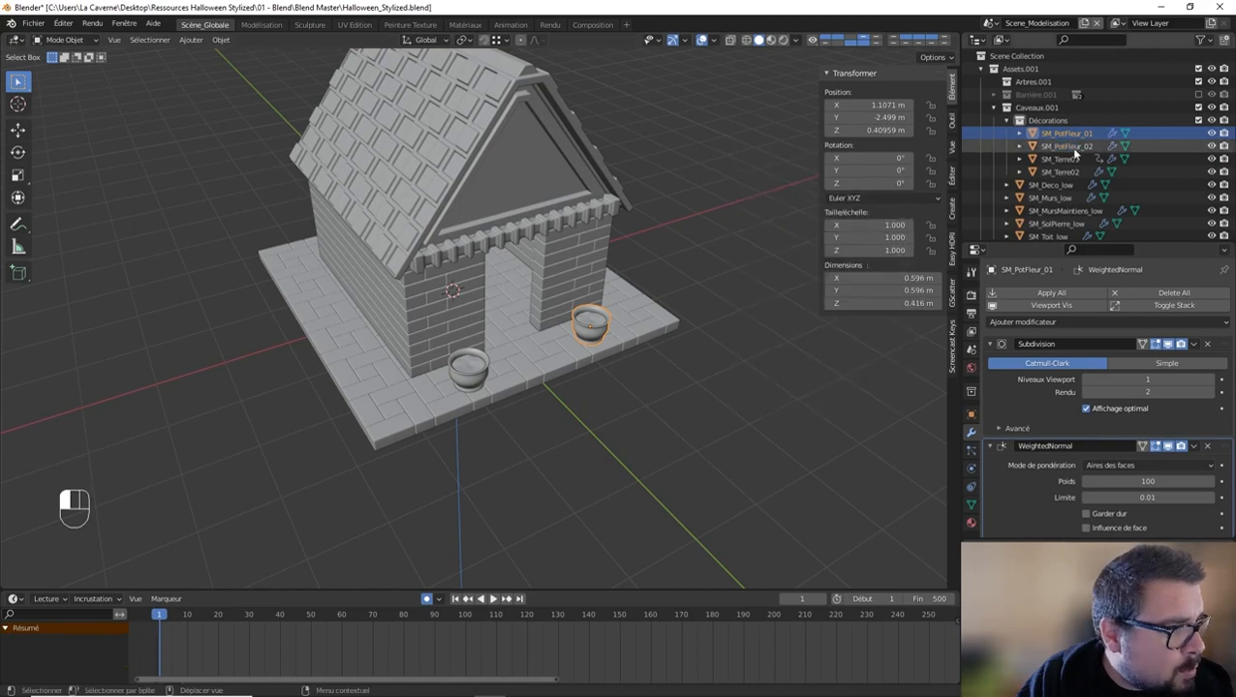
Step: Clear the location, rotation and scale keyframes of the SM_Terre01 soil object
{"action": "left_click", "coordinate": [1065, 146]}
{"action": "left_click", "coordinate": [1059, 159]}
{"action": "right_click", "coordinate": [860, 117]}
{"action": "left_click", "coordinate": [860, 119]}
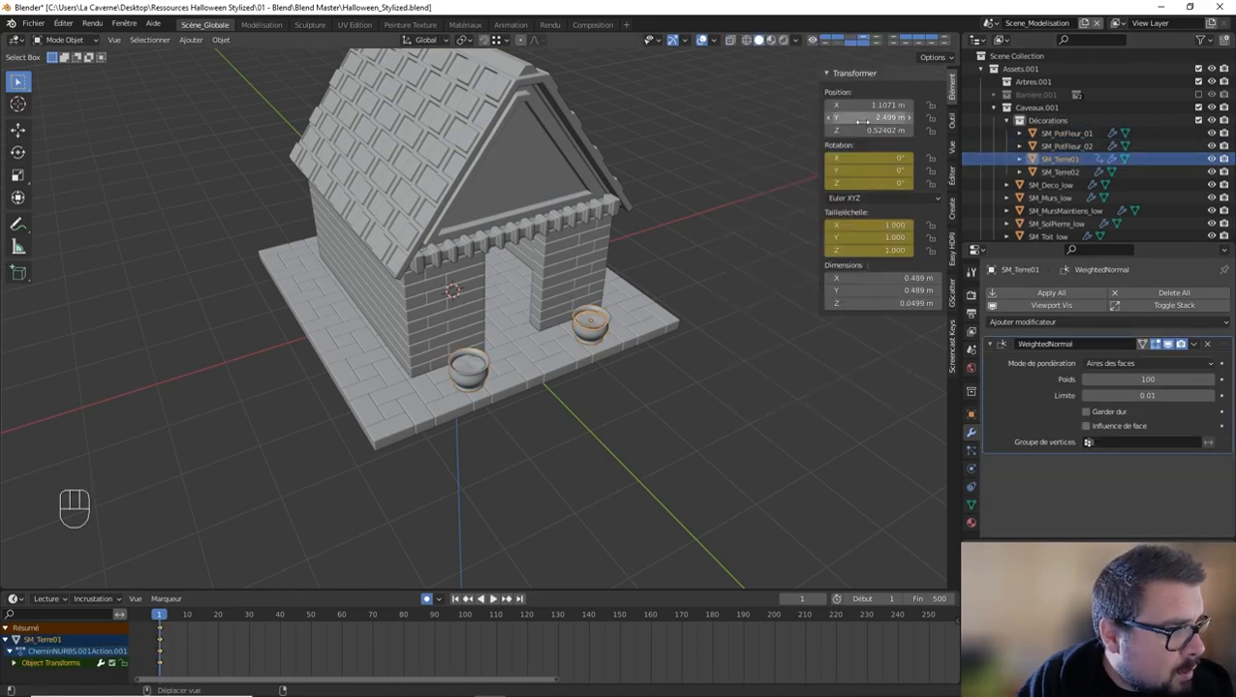
{"action": "right_click", "coordinate": [860, 118]}
{"action": "left_click", "coordinate": [860, 161]}
{"action": "right_click", "coordinate": [884, 225]}
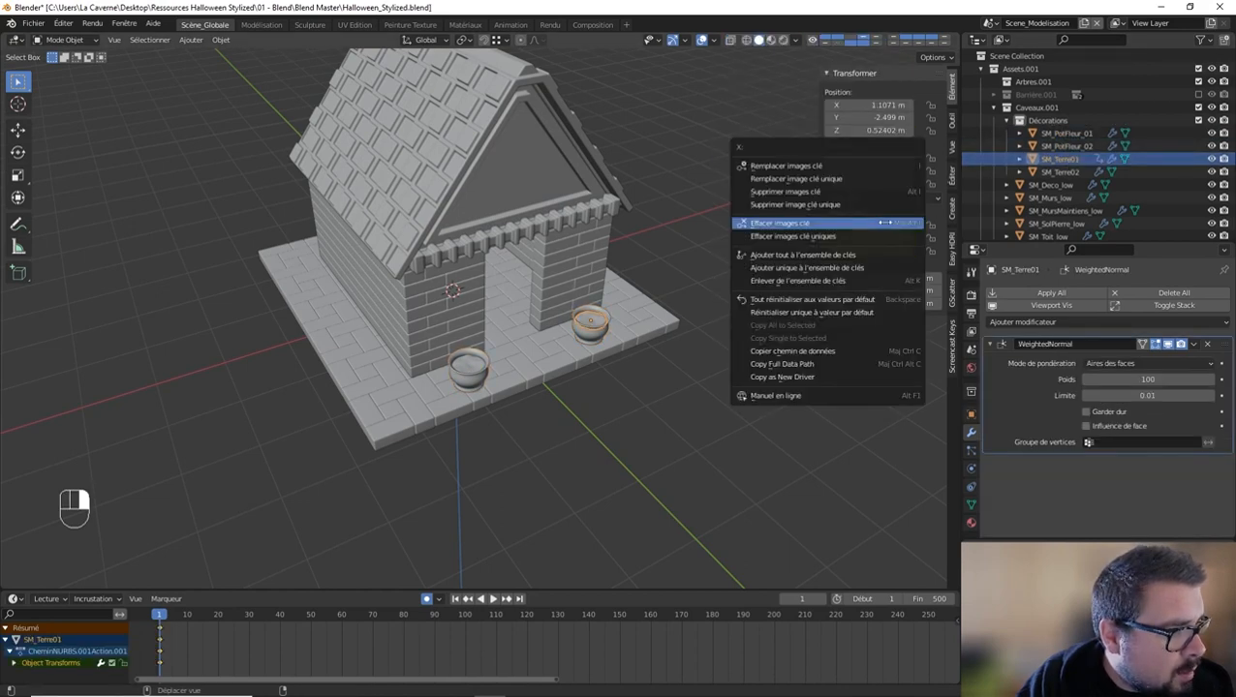
{"action": "left_click", "coordinate": [884, 223]}
Step: Re-enter the name SM_Terre01 for the soil object in the duplicated pot
{"action": "double_click", "coordinate": [1061, 159]}
{"action": "scroll", "coordinate": [1072, 163], "scroll_direction": "down", "scroll_amount": 2}
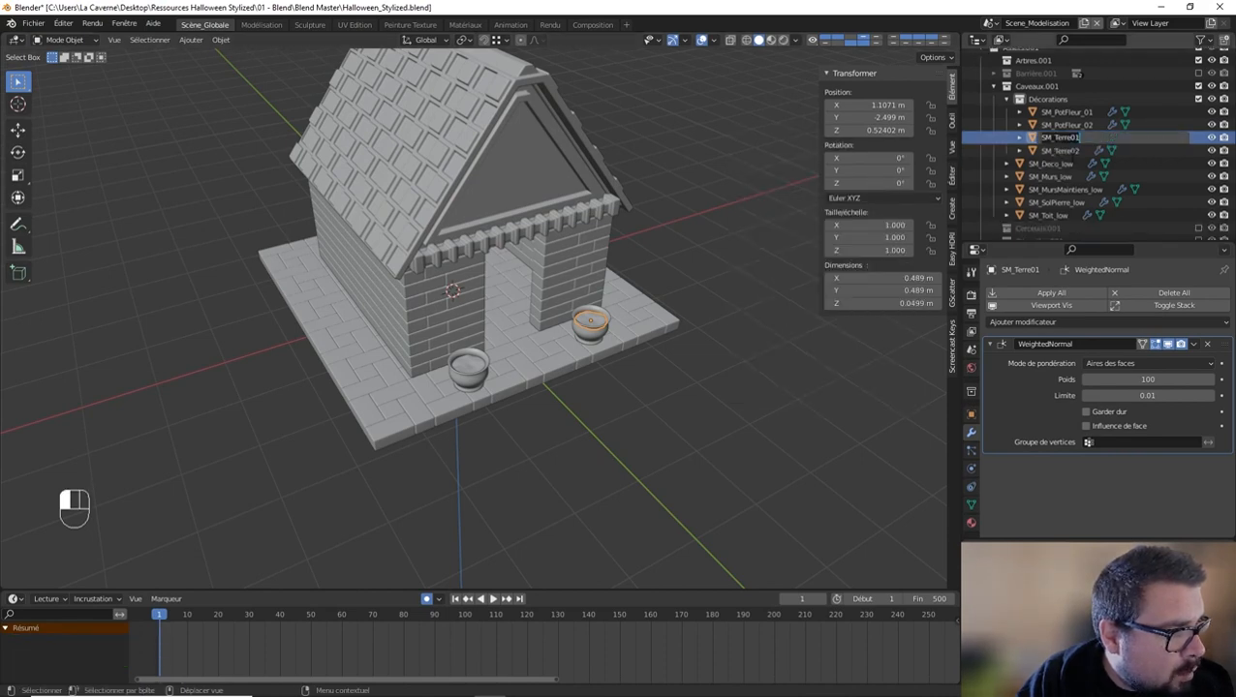
{"action": "type", "text": "S"}
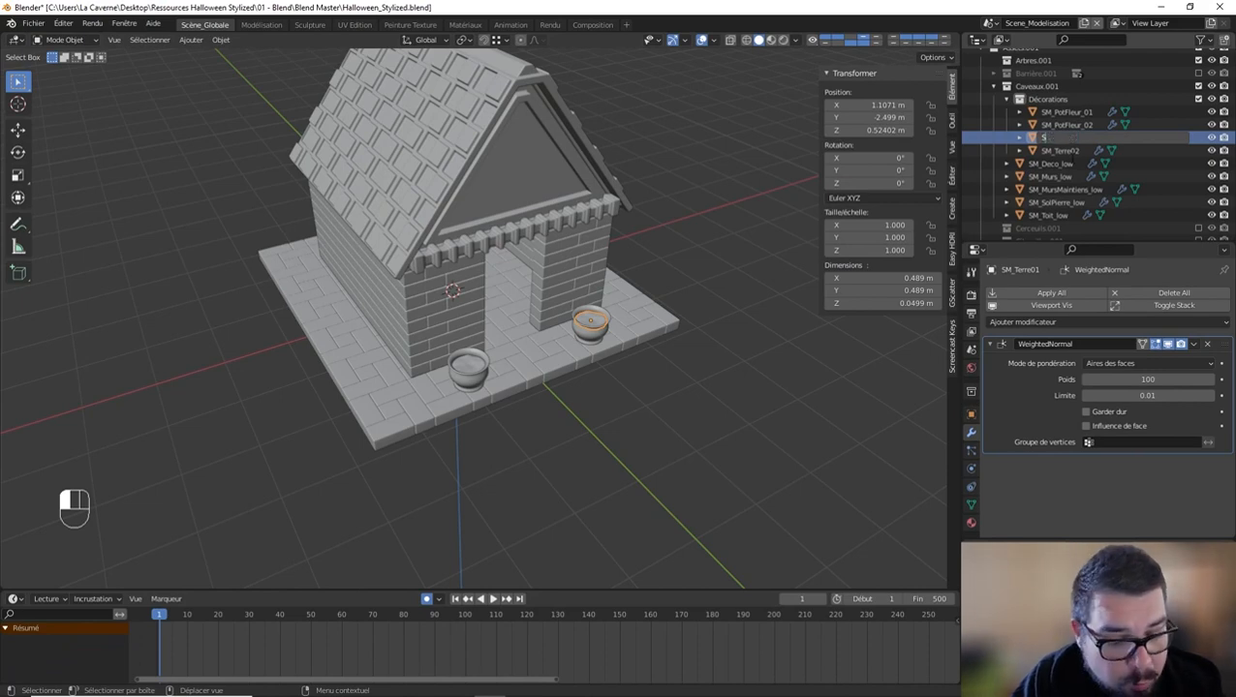
{"action": "type", "text": "M"}
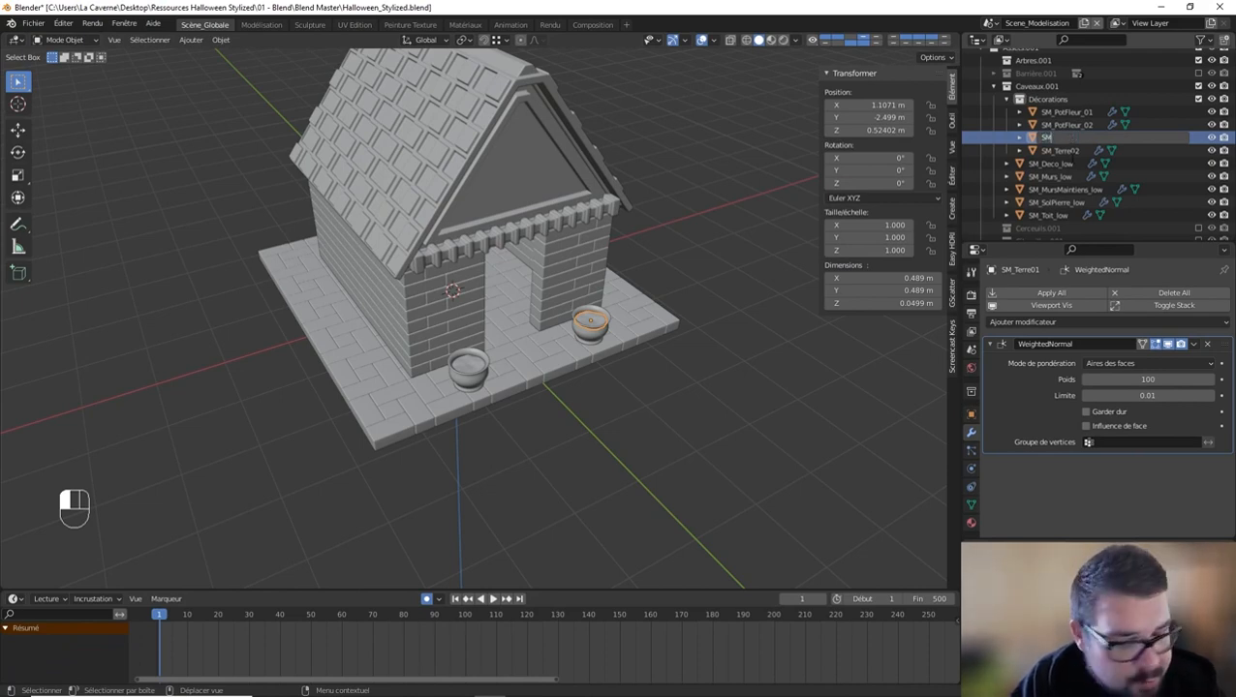
{"action": "type", "text": "_Terre01"}
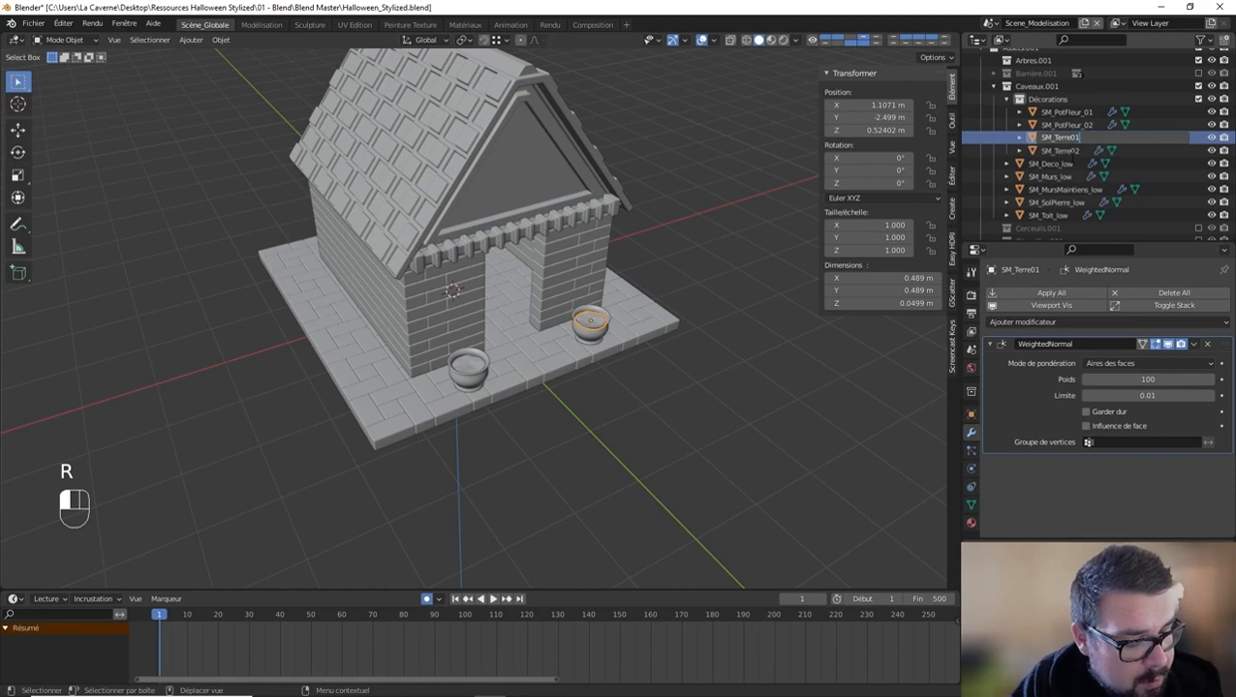
{"action": "key", "text": "Return"}
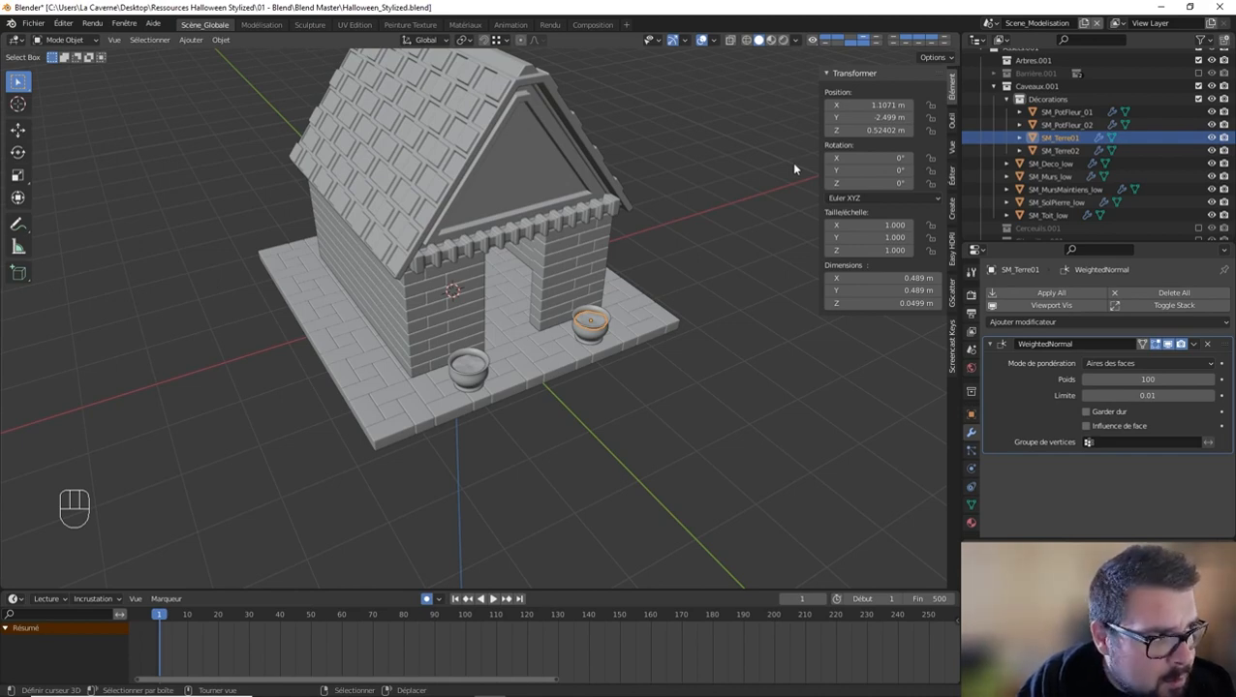
{"action": "key", "text": "KP_Multiply"}
{"action": "key", "text": "KP_Divide"}
{"action": "key", "text": "KP_Divide"}
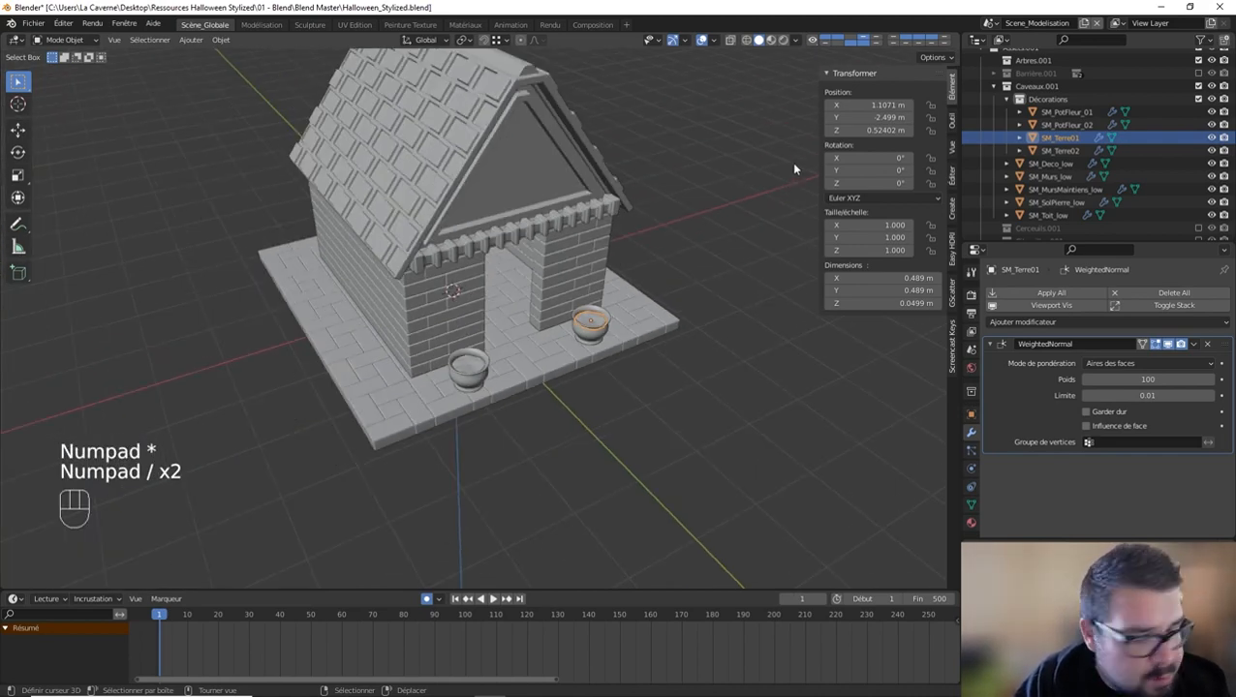
{"action": "key", "text": "h"}
{"action": "key", "text": "alt+h"}
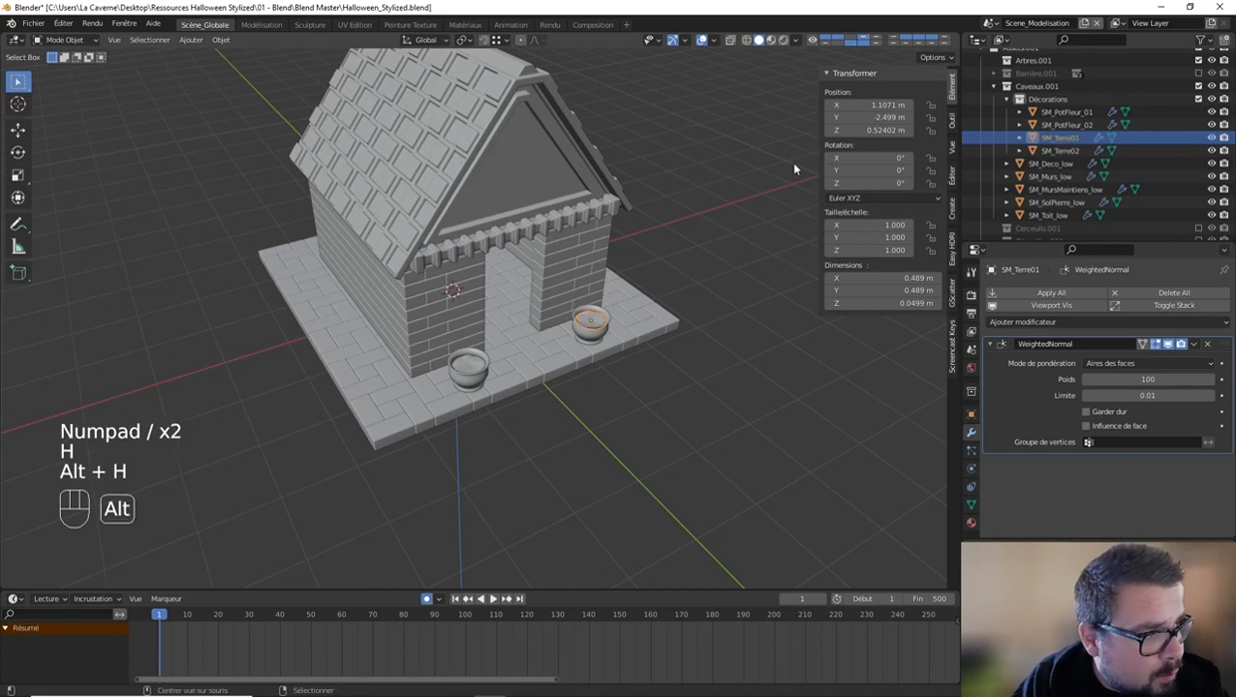
{"action": "key", "text": "a"}
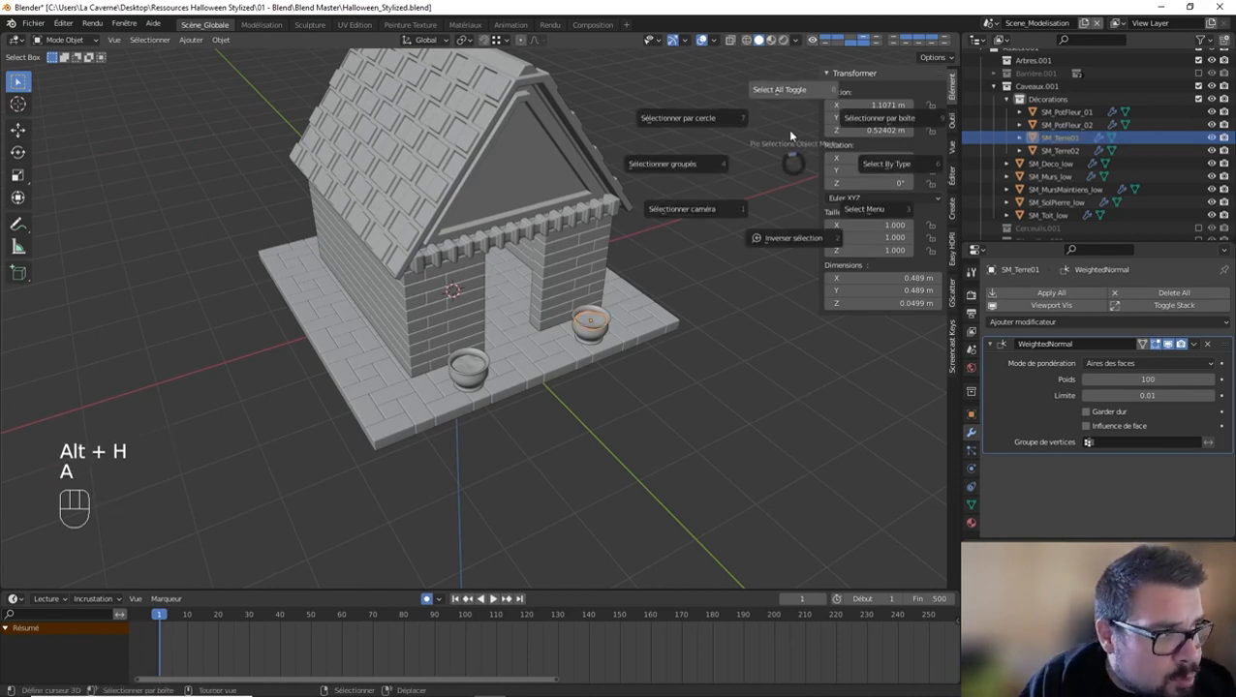
{"action": "key", "text": "n"}
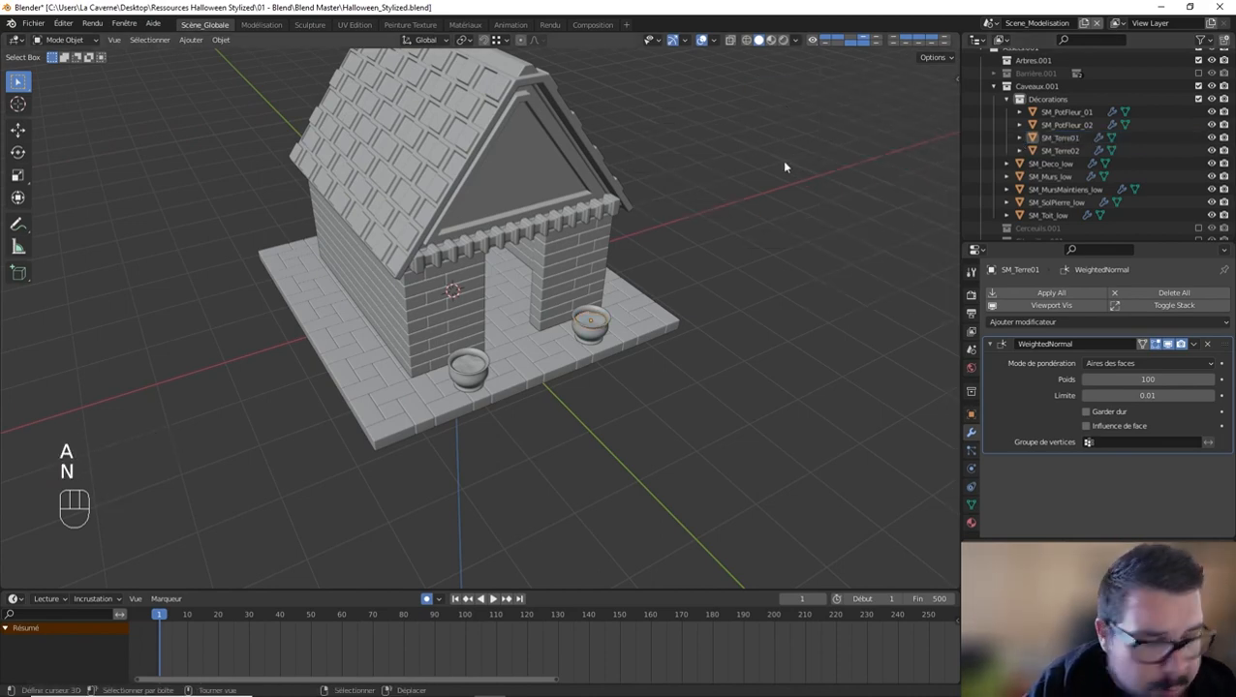
Step: Select all the visible crypt objects, apply their rotation, and clear the selection
{"action": "middle_click_drag", "start_coordinate": [767, 168], "coordinate": [742, 169]}
{"action": "key", "text": "a"}
{"action": "key", "text": "q"}
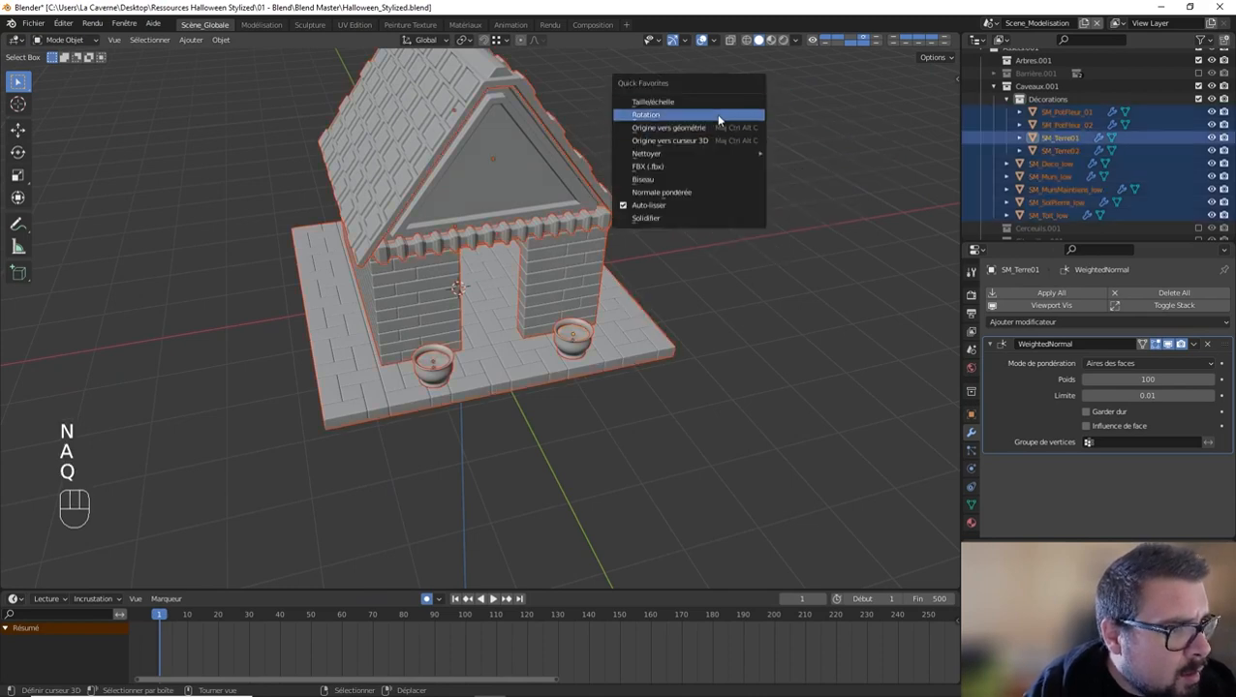
{"action": "left_click", "coordinate": [715, 114]}
{"action": "key", "text": "q"}
{"action": "left_click", "coordinate": [682, 116]}
{"action": "key", "text": "q"}
{"action": "key", "text": "a"}
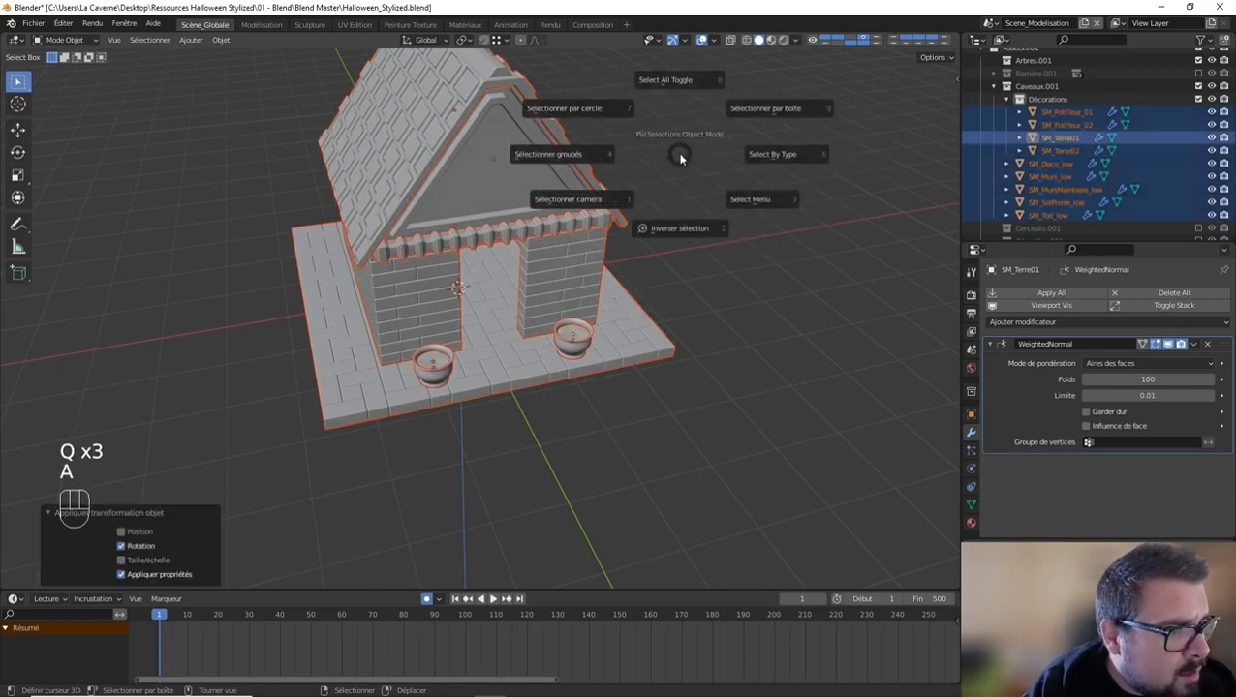
{"action": "middle_click_drag", "start_coordinate": [704, 160], "coordinate": [491, 242]}
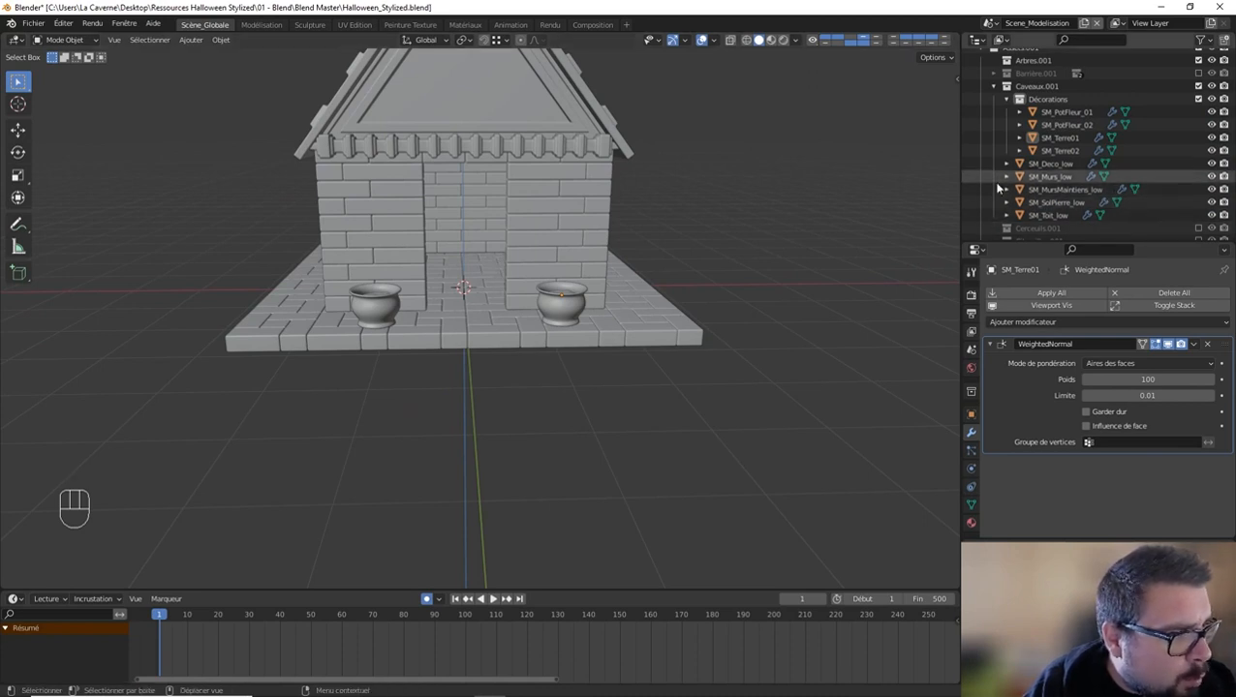
Step: Create a new collection inside Décorations and name it Bac Fleurs
{"action": "right_click", "coordinate": [1049, 100]}
{"action": "left_click", "coordinate": [1032, 100]}
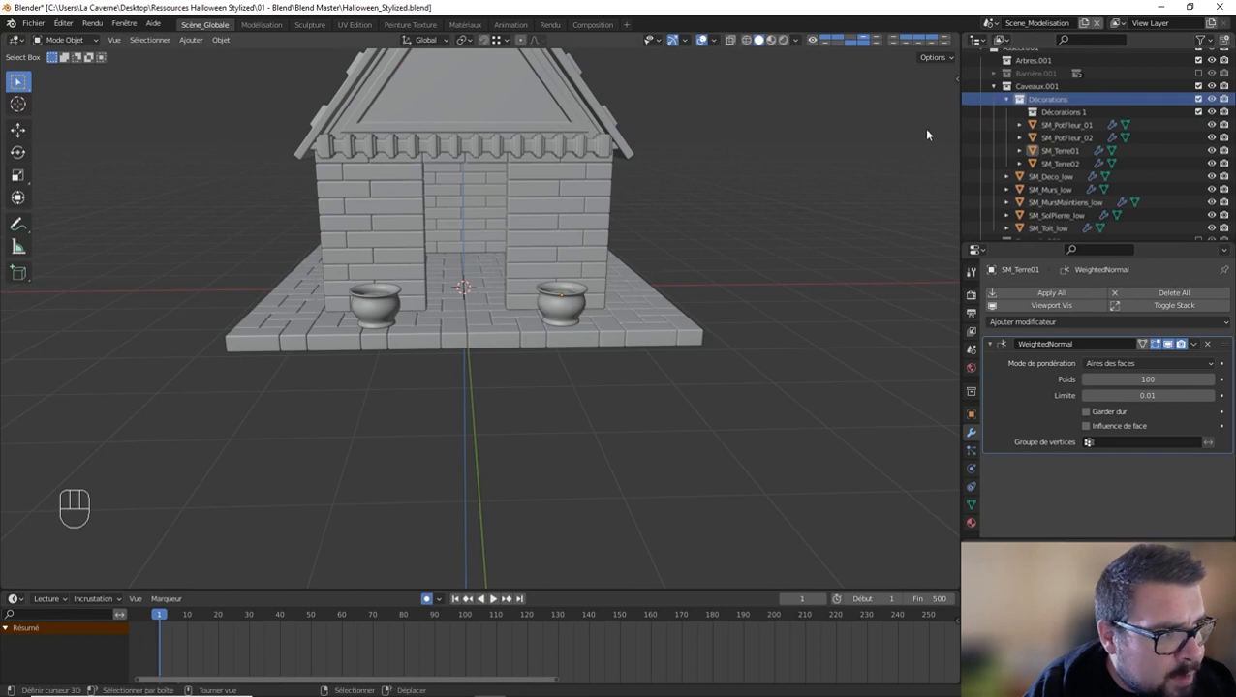
{"action": "left_click", "coordinate": [1075, 114]}
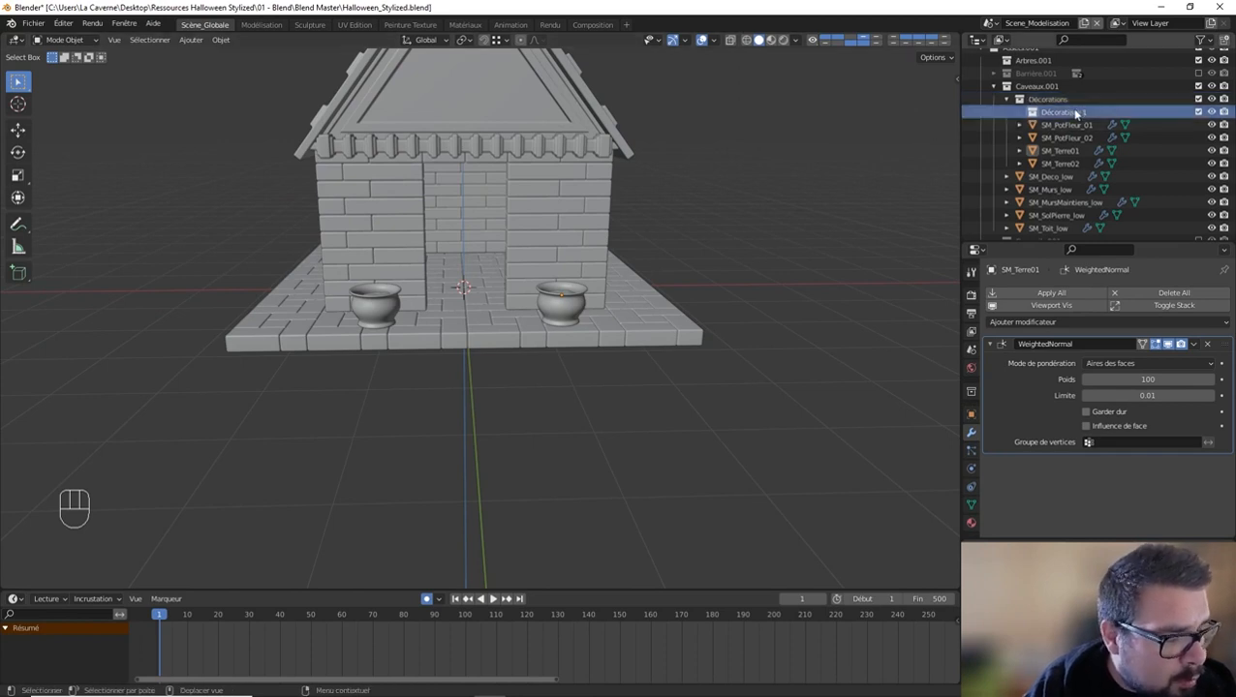
{"action": "double_click", "coordinate": [1076, 115]}
{"action": "type", "text": "Bac"}
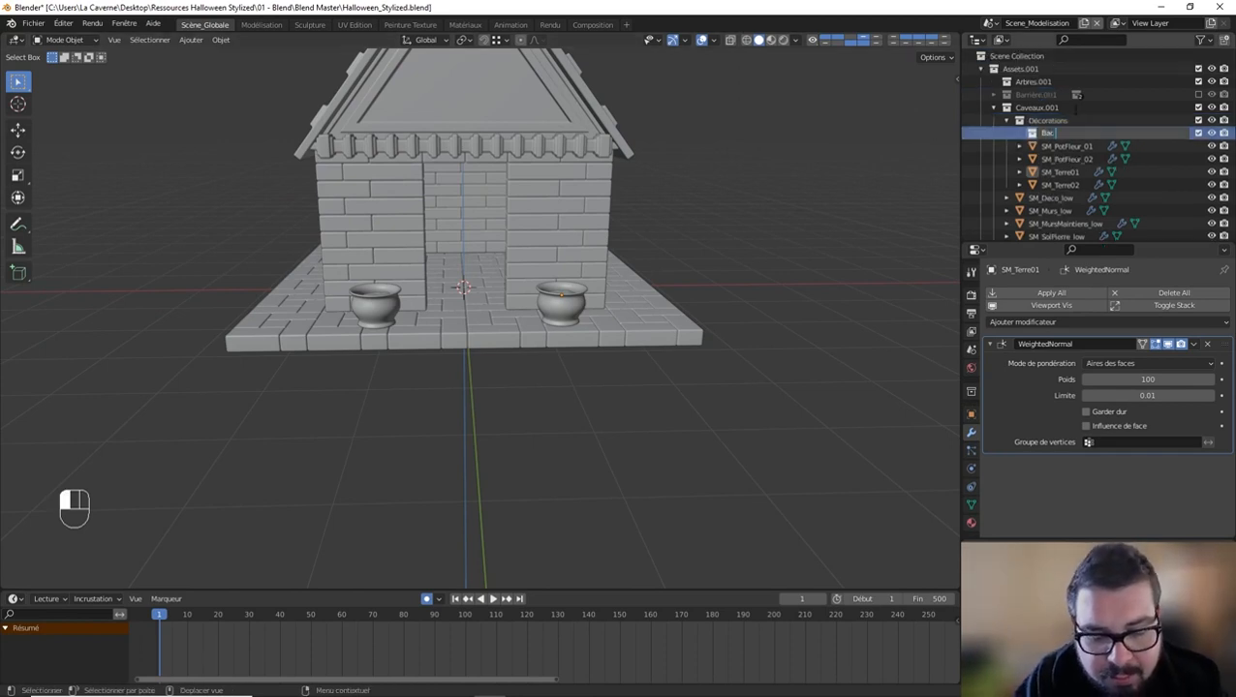
{"action": "type", "text": " Fleurs"}
{"action": "key", "text": "Return"}
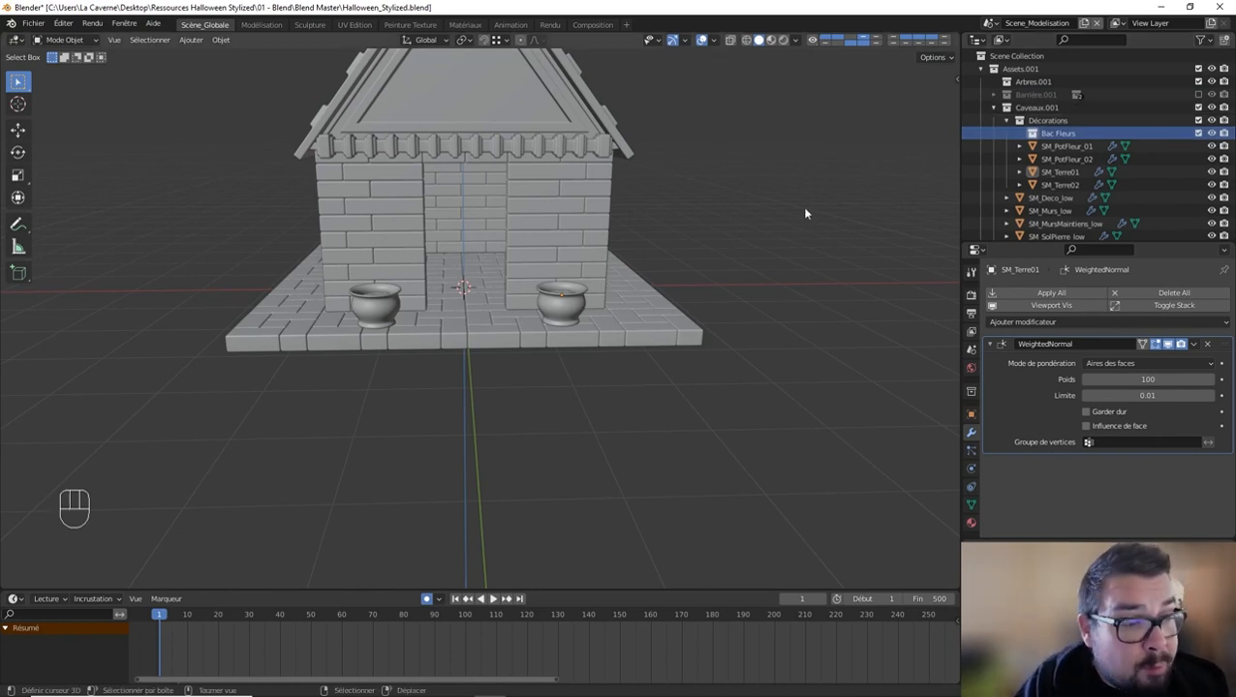
Step: Add a 2 m cube to the Bac Fleurs collection and scale it by 0.25 along X
{"action": "scroll", "coordinate": [775, 232], "scroll_direction": "up", "scroll_amount": 2}
{"action": "key", "text": "shift+a"}
{"action": "mouse_move", "coordinate": [708, 261]}
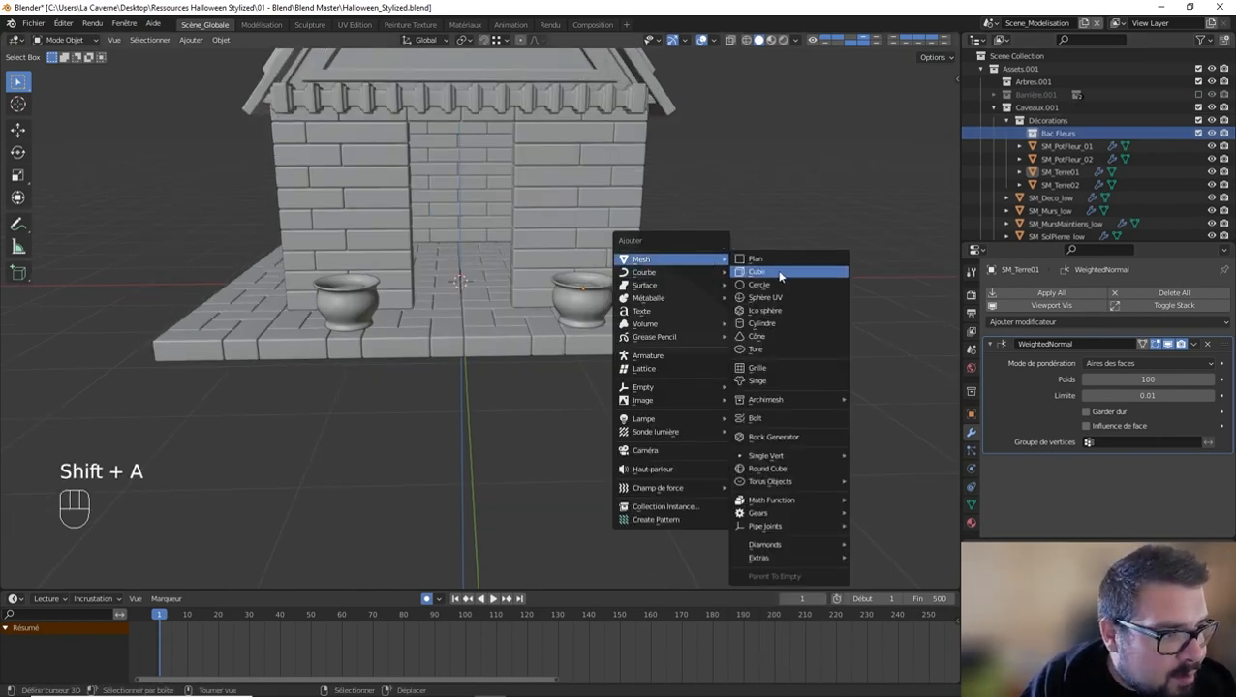
{"action": "left_click", "coordinate": [778, 275]}
{"action": "middle_click_drag", "start_coordinate": [741, 264], "coordinate": [704, 263]}
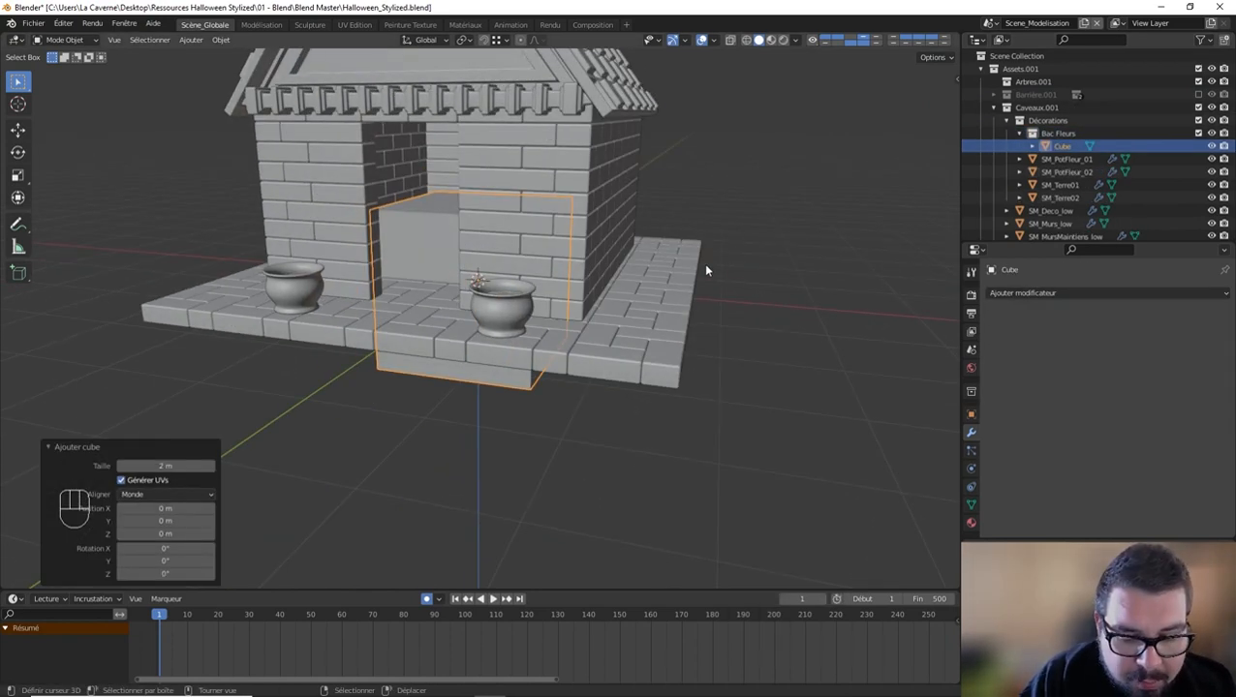
{"action": "key", "text": "s"}
{"action": "type", "text": "x"}
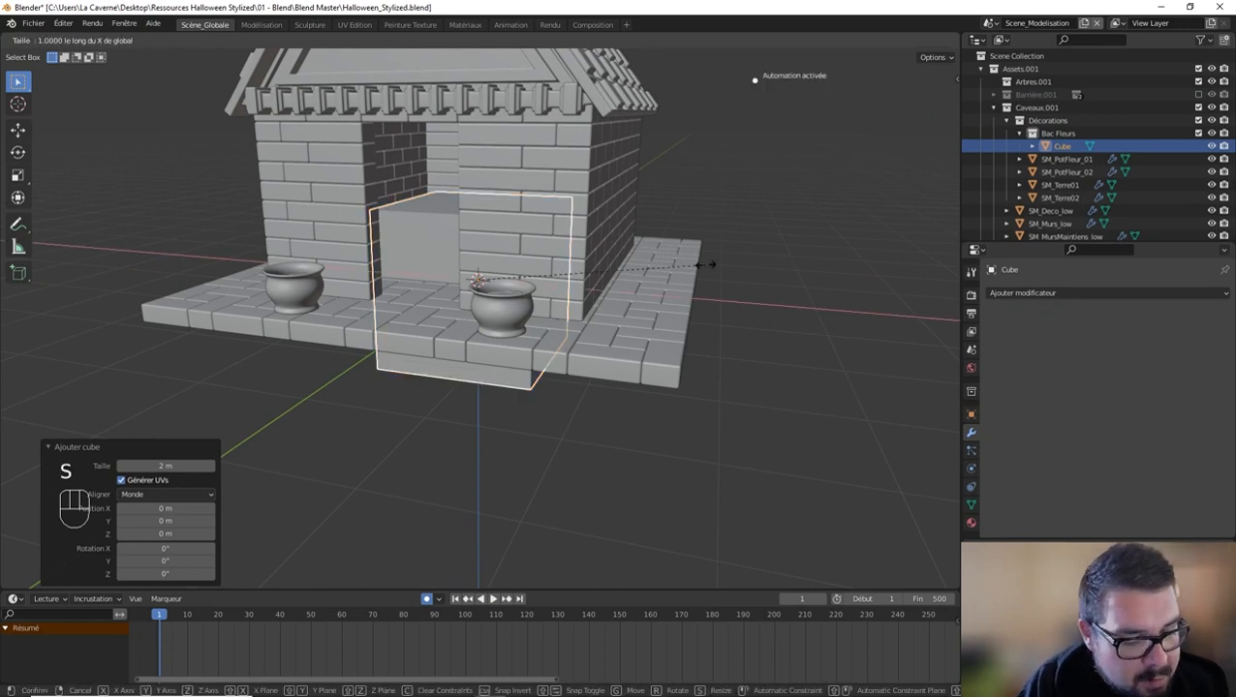
{"action": "type", "text": "0.25"}
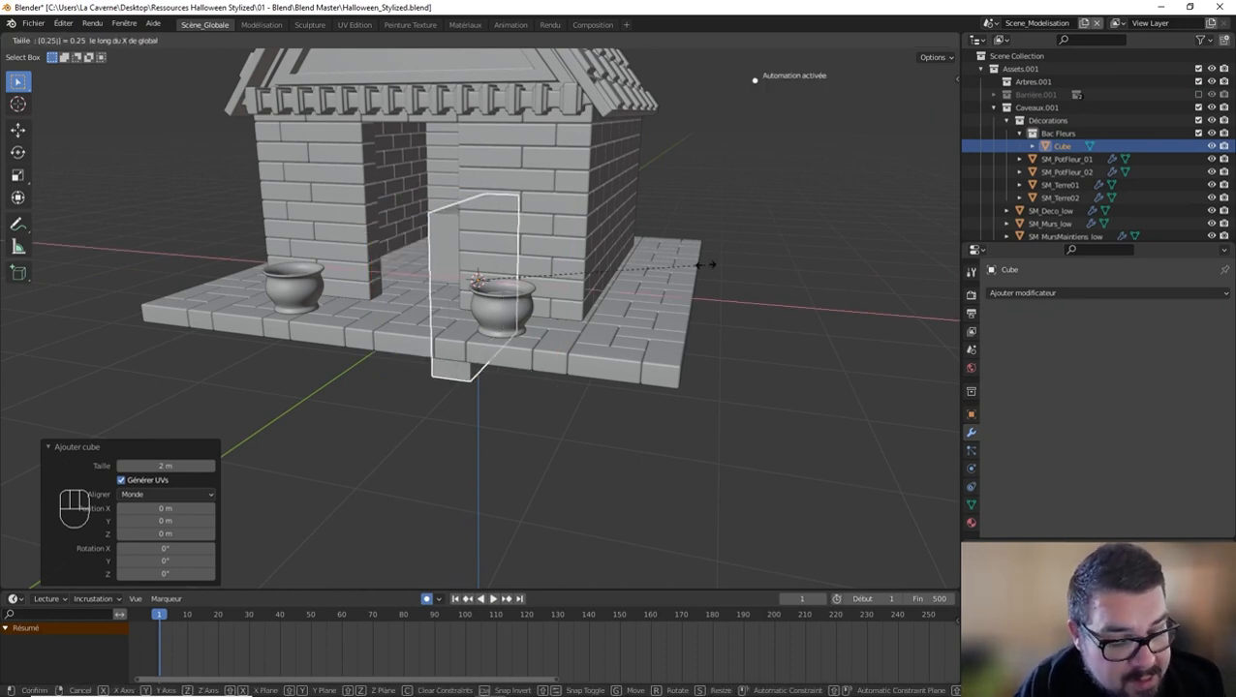
{"action": "left_click", "coordinate": [706, 270]}
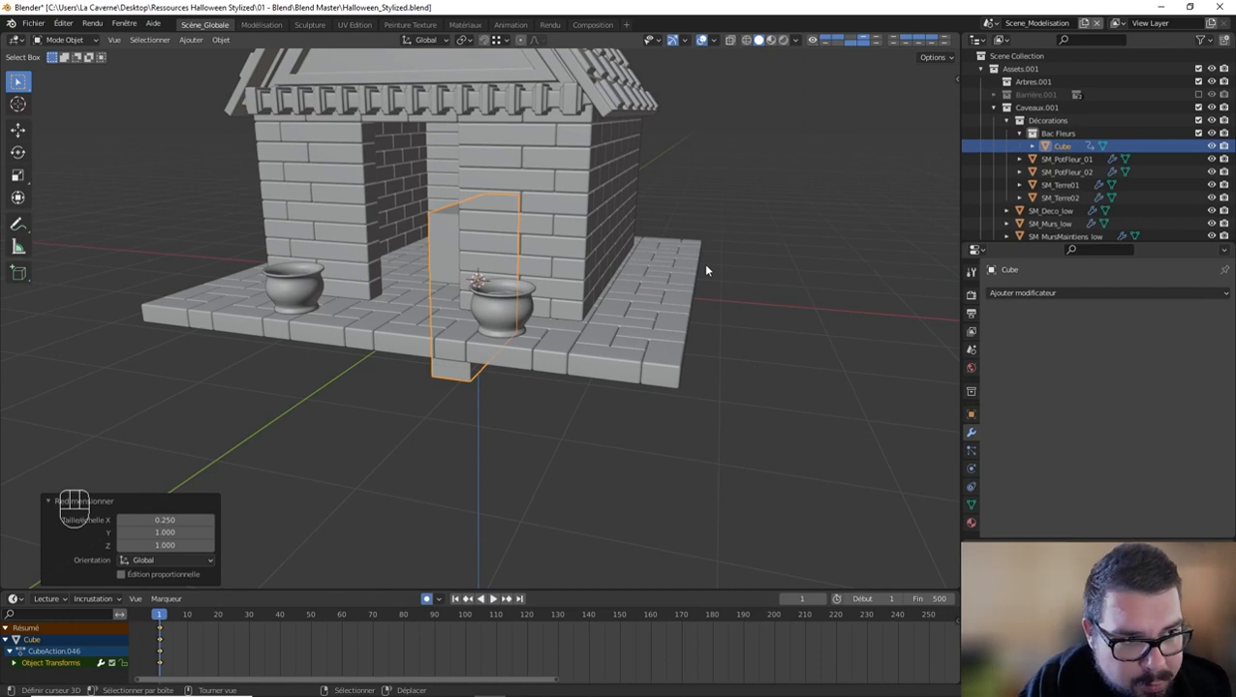
Step: Flatten the cube by scaling it along Z by 0.75 and again by 0.5
{"action": "key", "text": "s"}
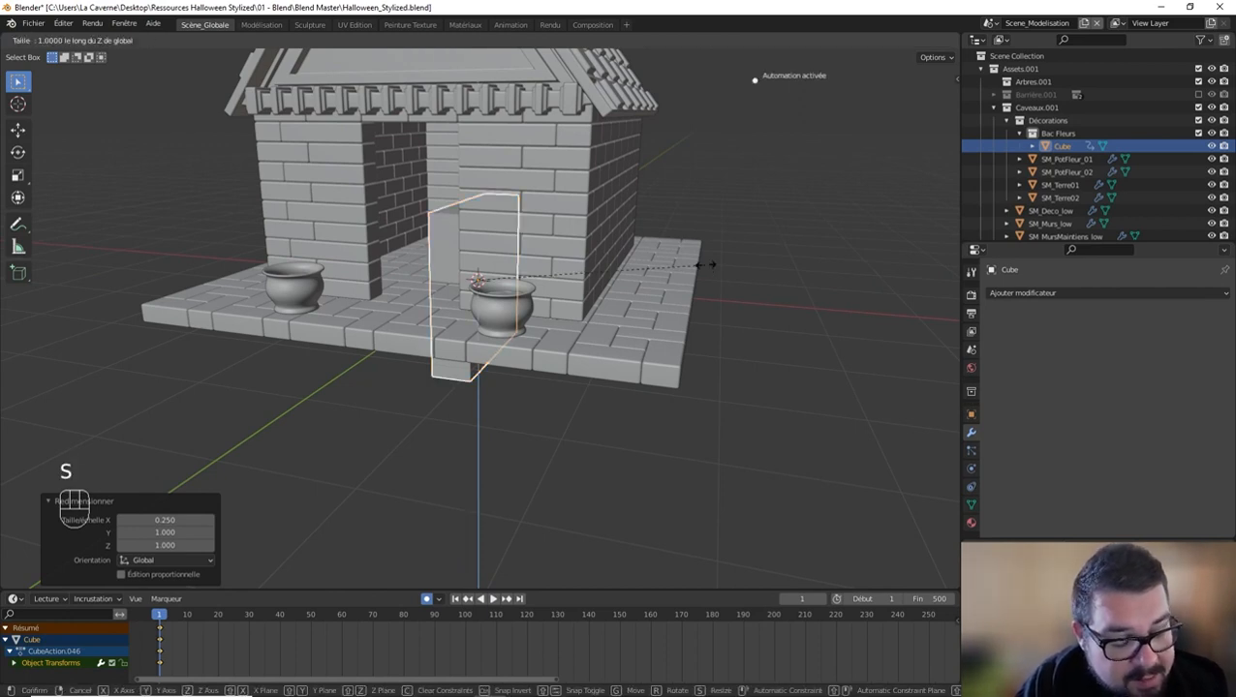
{"action": "type", "text": ".75"}
{"action": "left_click", "coordinate": [703, 262]}
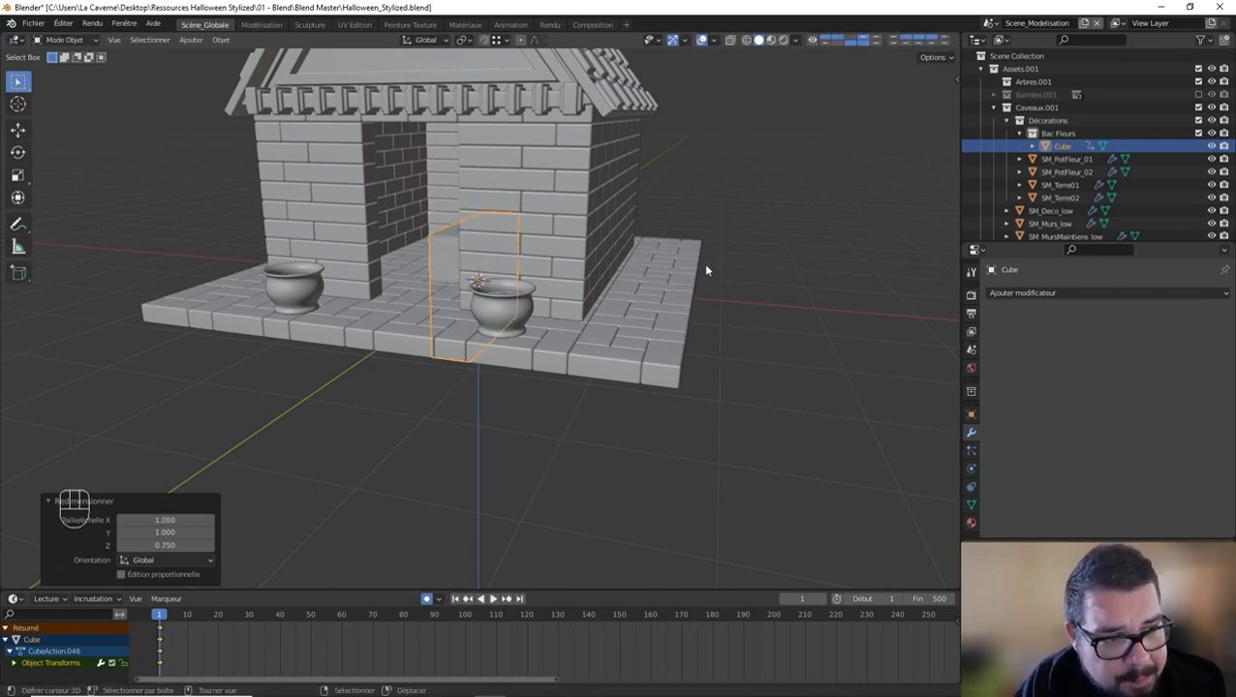
{"action": "type", "text": "sz.5"}
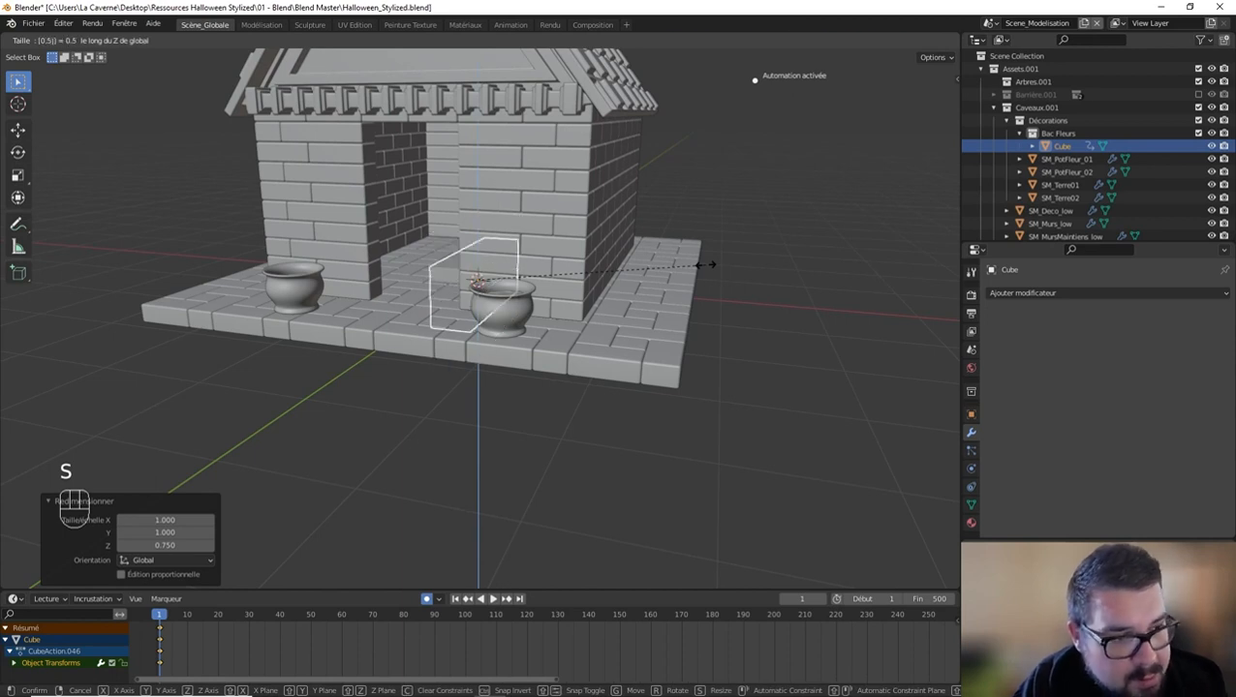
{"action": "left_click", "coordinate": [704, 263]}
Step: Move the cube about 2.07 m along X so it stands beside the crypt's side wall
{"action": "key", "text": "g"}
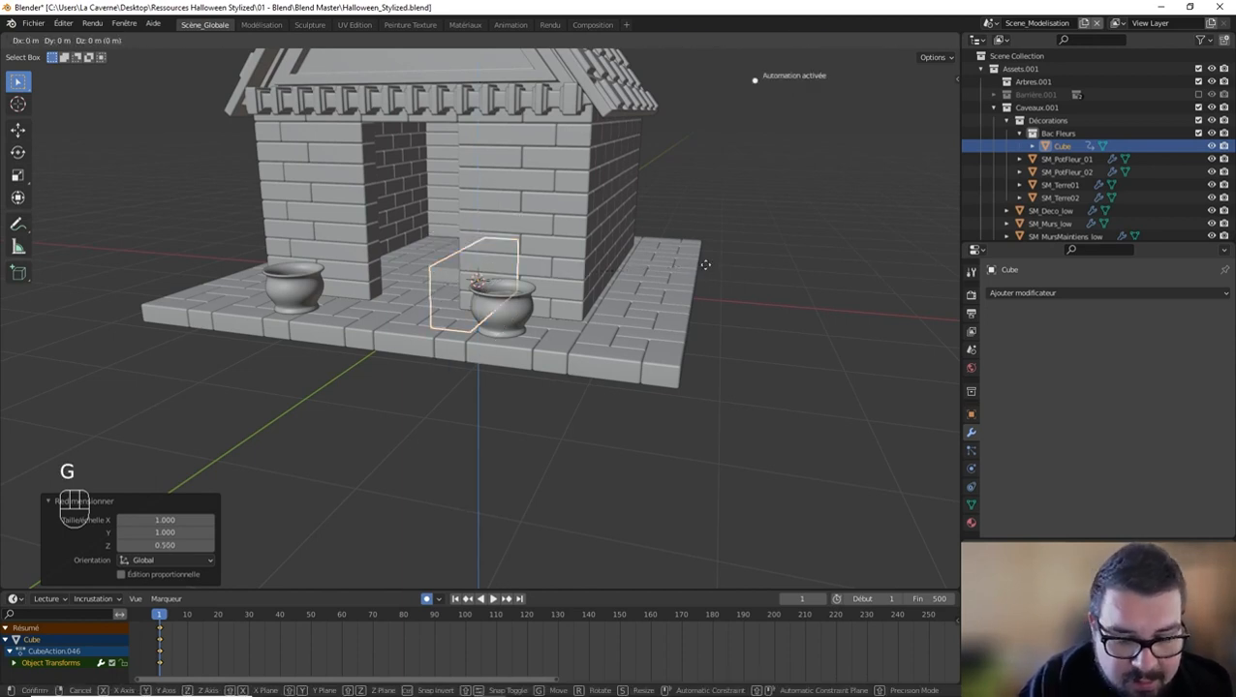
{"action": "key", "text": "x"}
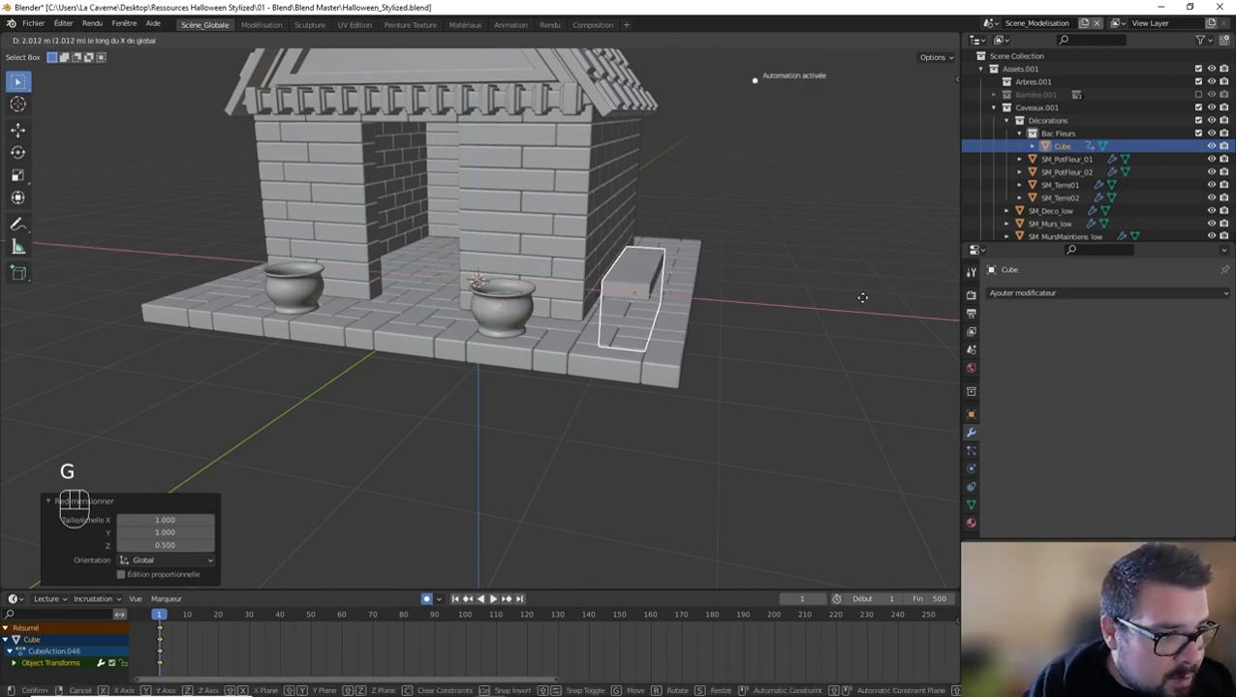
{"action": "left_click", "coordinate": [861, 295]}
Step: Raise the cube about 0.58 m along Z so its base rests on top of the stone floor
{"action": "middle_click_drag", "start_coordinate": [861, 295], "coordinate": [736, 303]}
{"action": "key", "text": "g"}
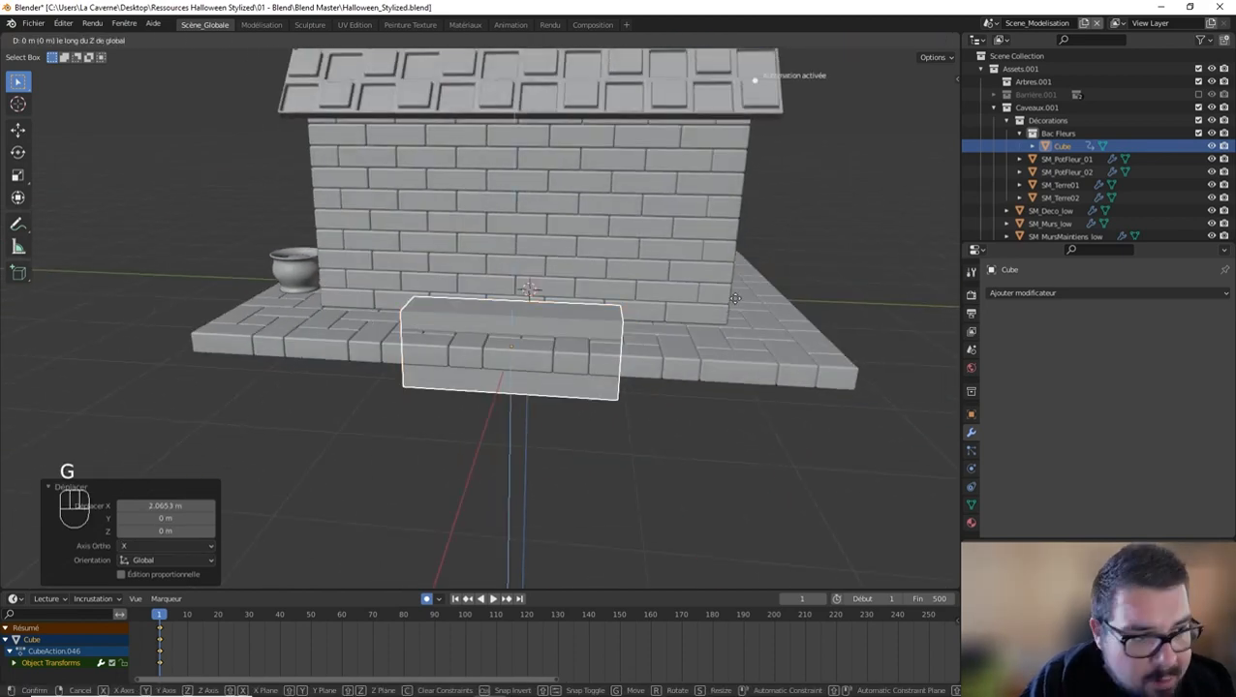
{"action": "key", "text": "z"}
{"action": "left_click", "coordinate": [744, 245]}
{"action": "key", "text": "KP_3"}
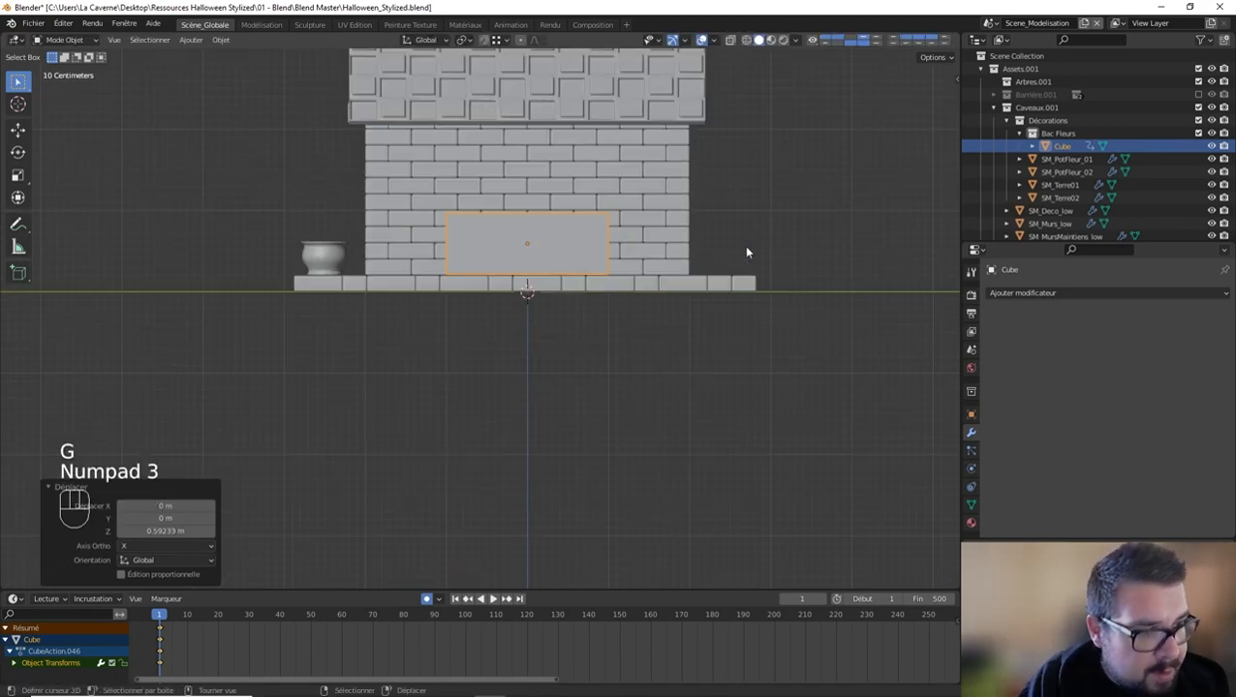
{"action": "scroll", "coordinate": [746, 247], "scroll_direction": "up", "scroll_amount": 5}
{"action": "middle_click_drag", "start_coordinate": [650, 231], "coordinate": [599, 301], "text": "shift"}
{"action": "scroll", "coordinate": [600, 301], "scroll_direction": "up", "scroll_amount": 2}
{"action": "key", "text": "g"}
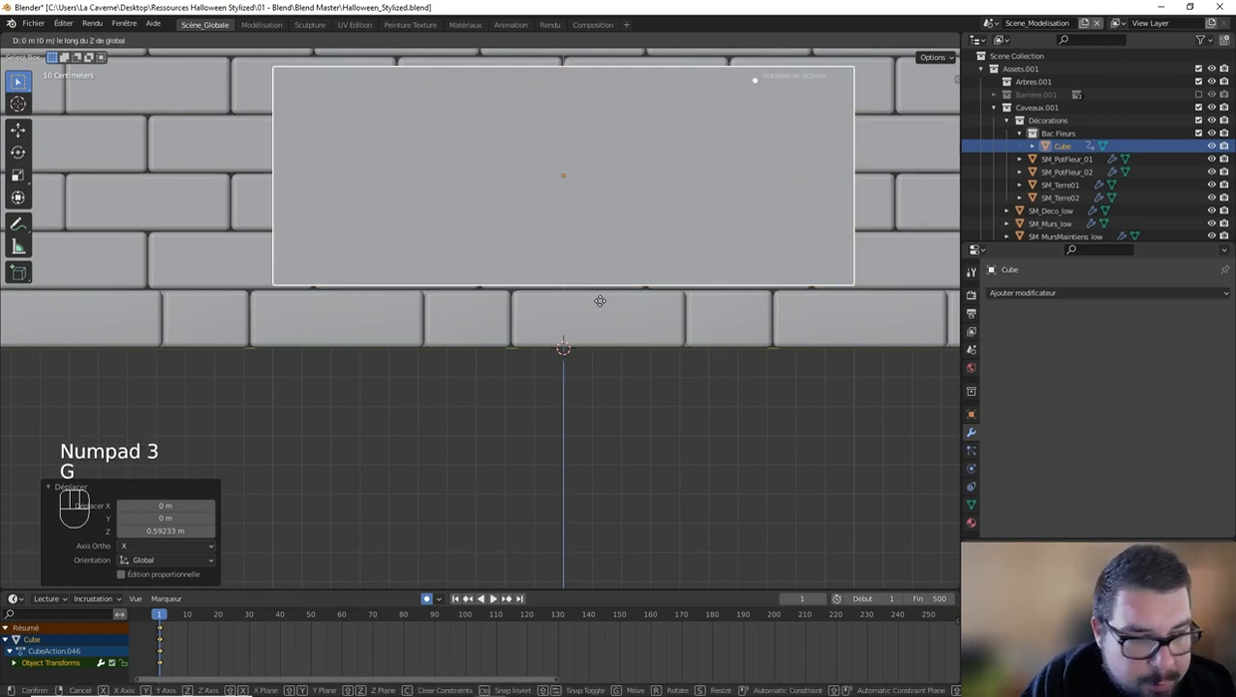
{"action": "left_click", "coordinate": [593, 342]}
Step: Apply the cube's scale and rotation and set its origin to its geometry
{"action": "key", "text": "q"}
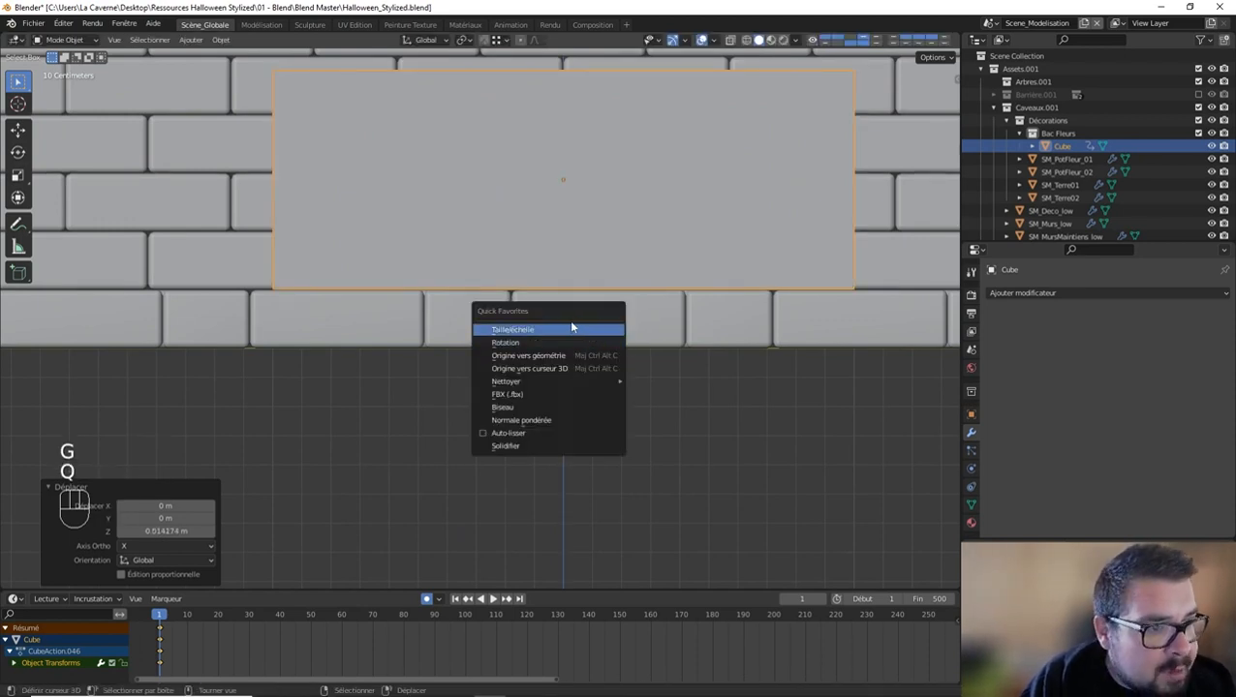
{"action": "left_click", "coordinate": [570, 325]}
{"action": "key", "text": "q"}
{"action": "left_click", "coordinate": [548, 336]}
{"action": "key", "text": "q"}
{"action": "left_click", "coordinate": [540, 347]}
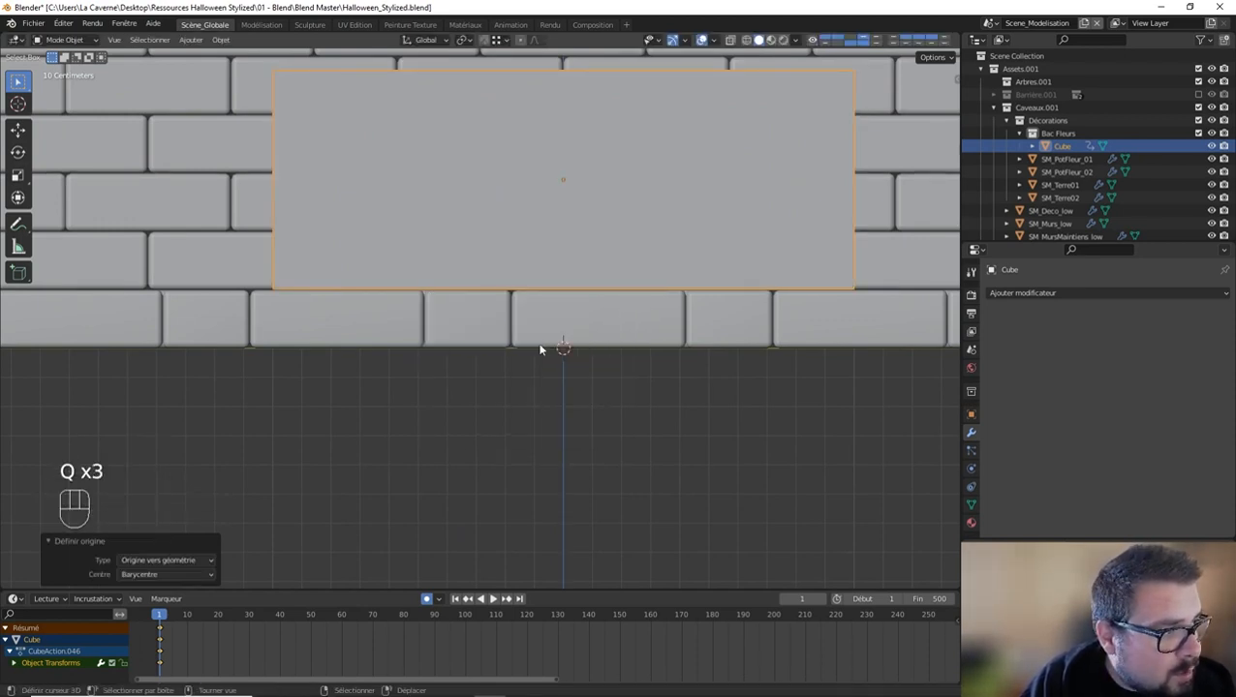
{"action": "key", "text": "q"}
{"action": "left_click", "coordinate": [523, 321]}
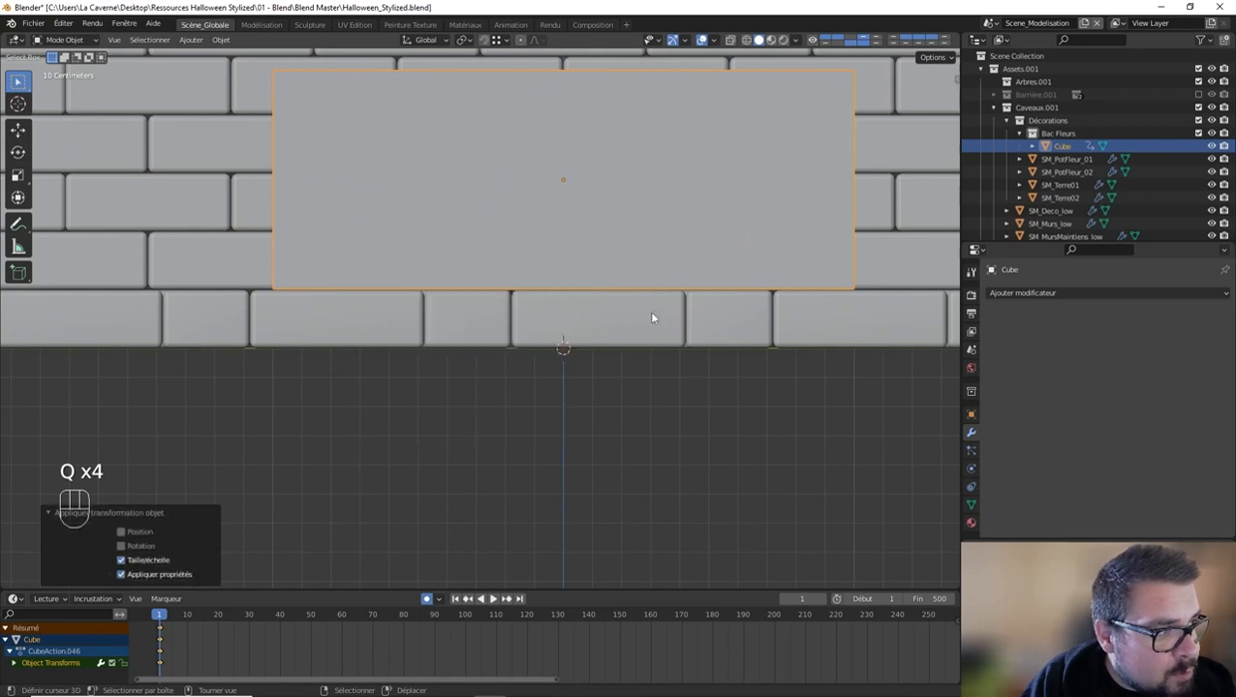
{"action": "key", "text": "q"}
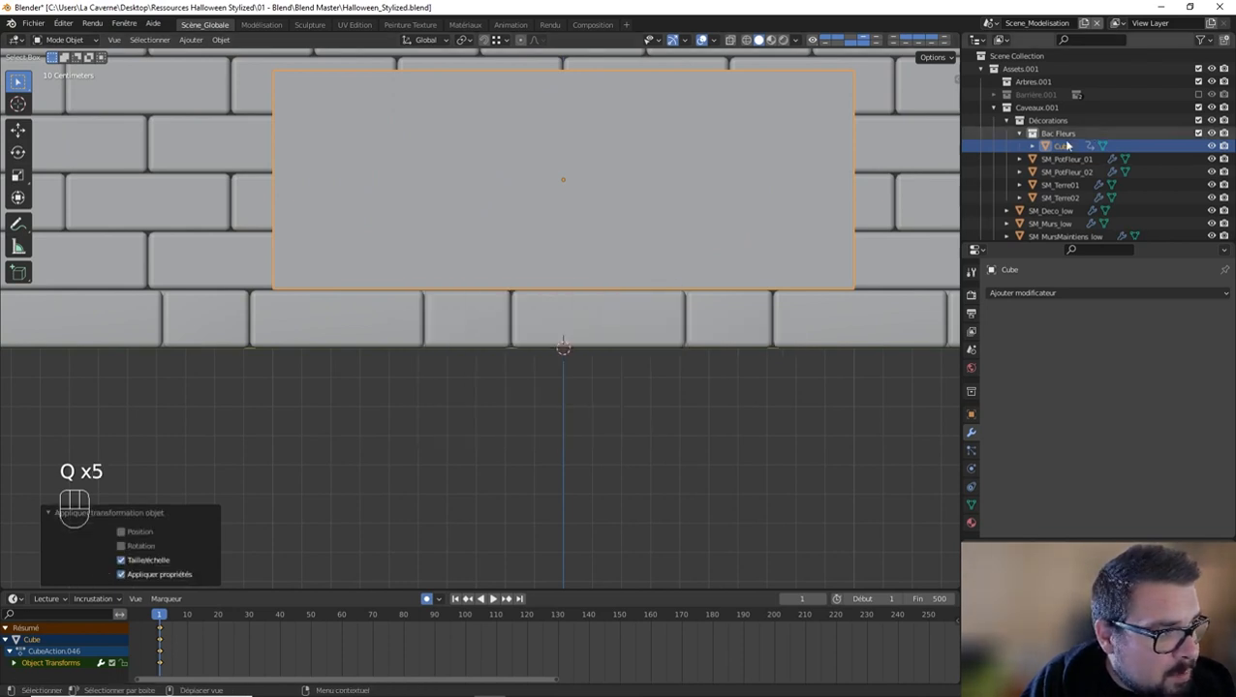
Step: Clear the cube's location, rotation and scale keyframes and turn off automatic keyframing
{"action": "right_click", "coordinate": [1061, 148]}
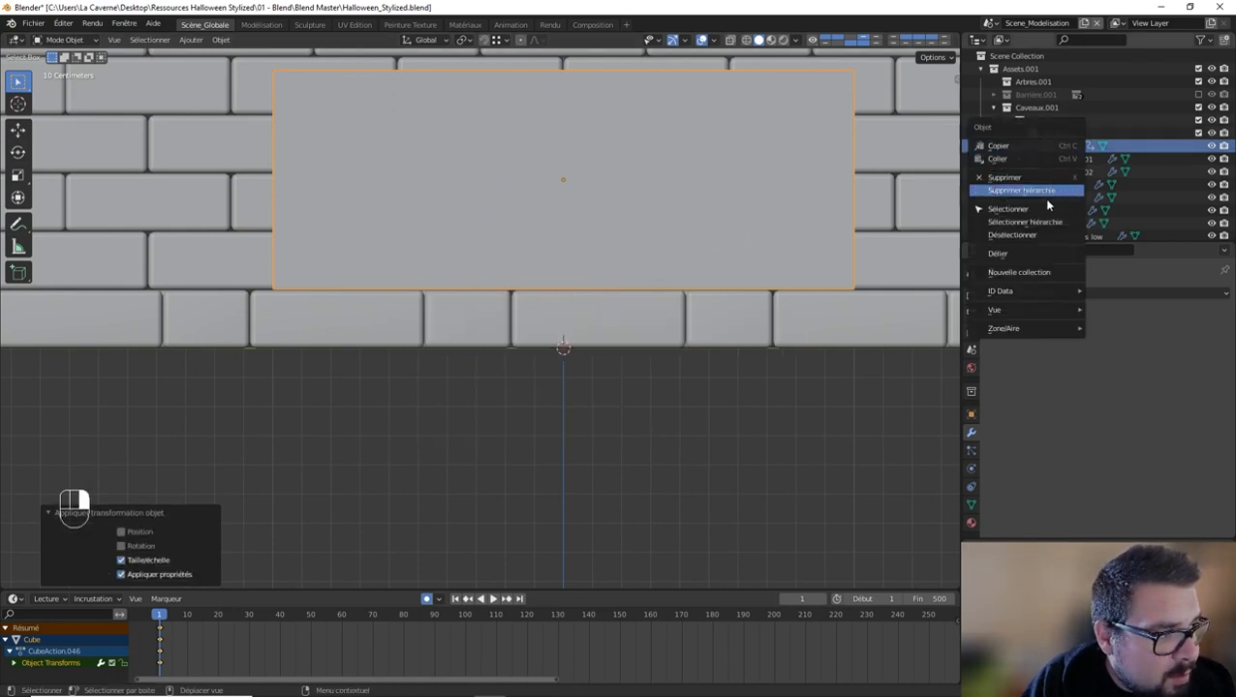
{"action": "key", "text": "n"}
{"action": "right_click", "coordinate": [868, 116]}
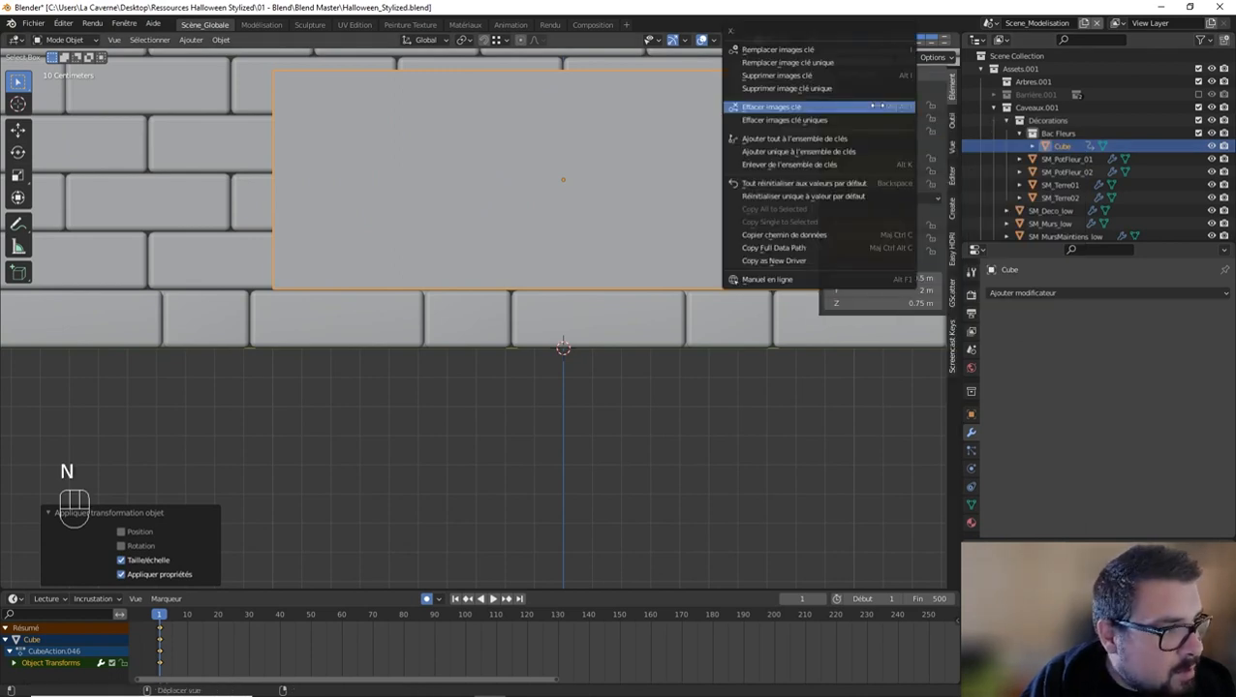
{"action": "left_click", "coordinate": [840, 86]}
{"action": "right_click", "coordinate": [864, 159]}
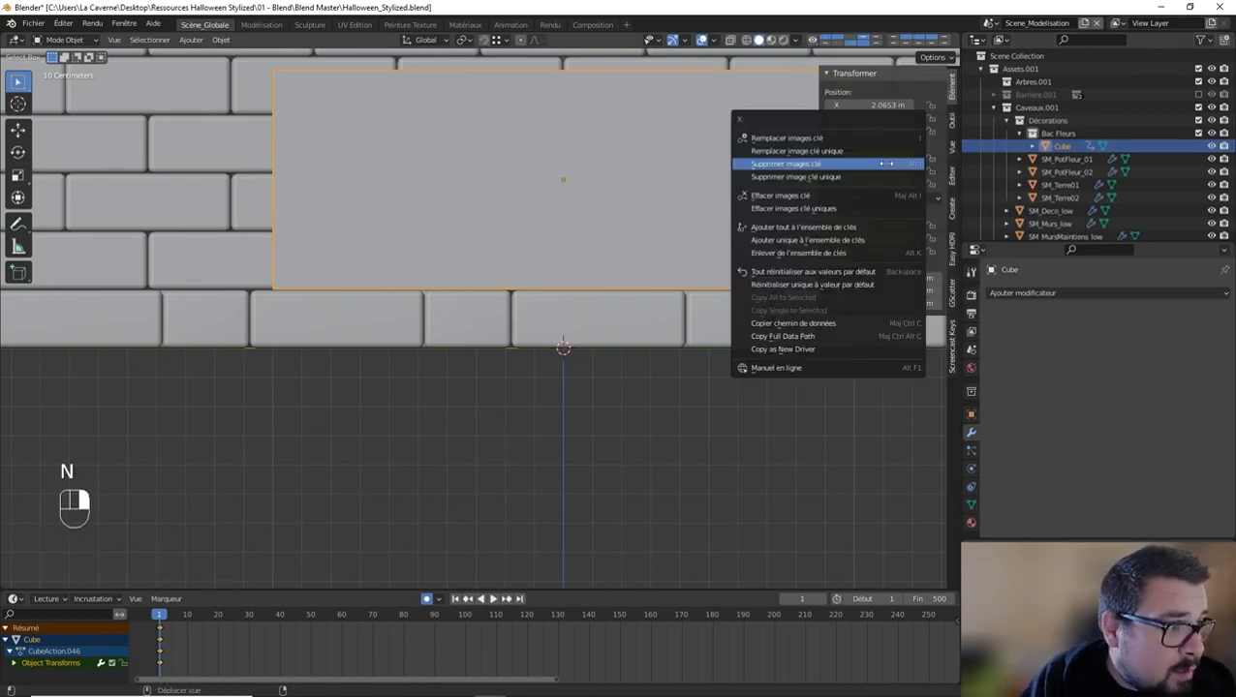
{"action": "left_click", "coordinate": [853, 167]}
{"action": "right_click", "coordinate": [877, 238]}
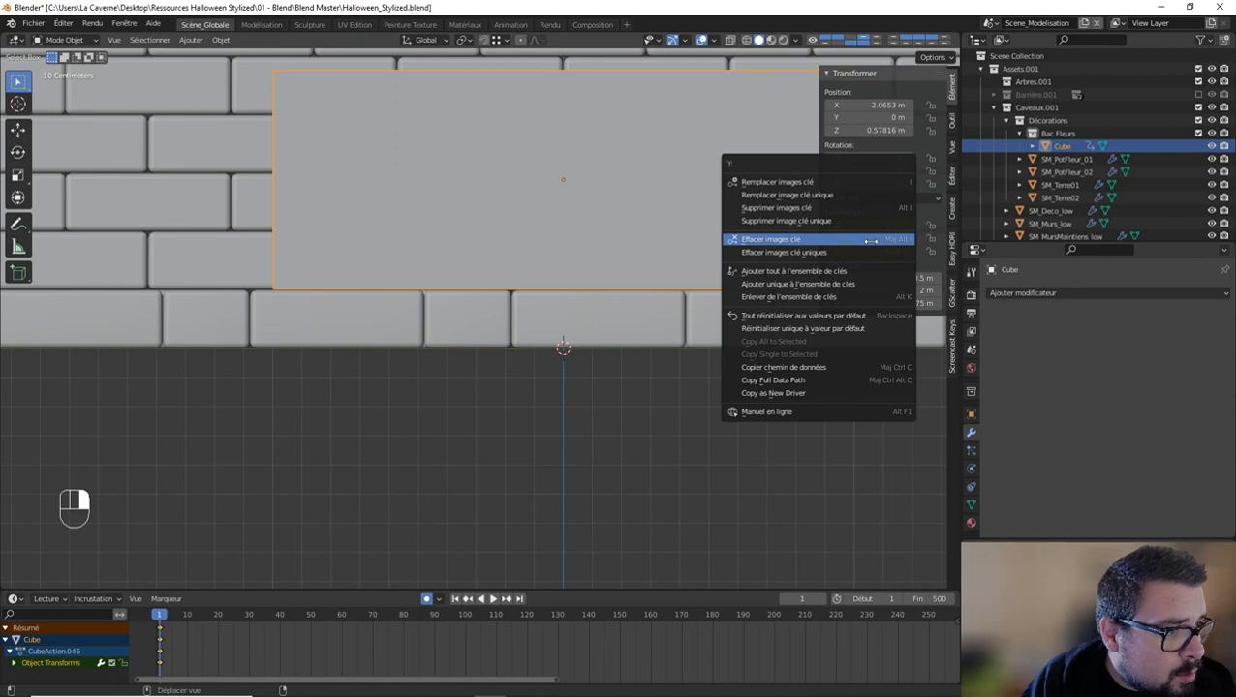
{"action": "left_click", "coordinate": [854, 208]}
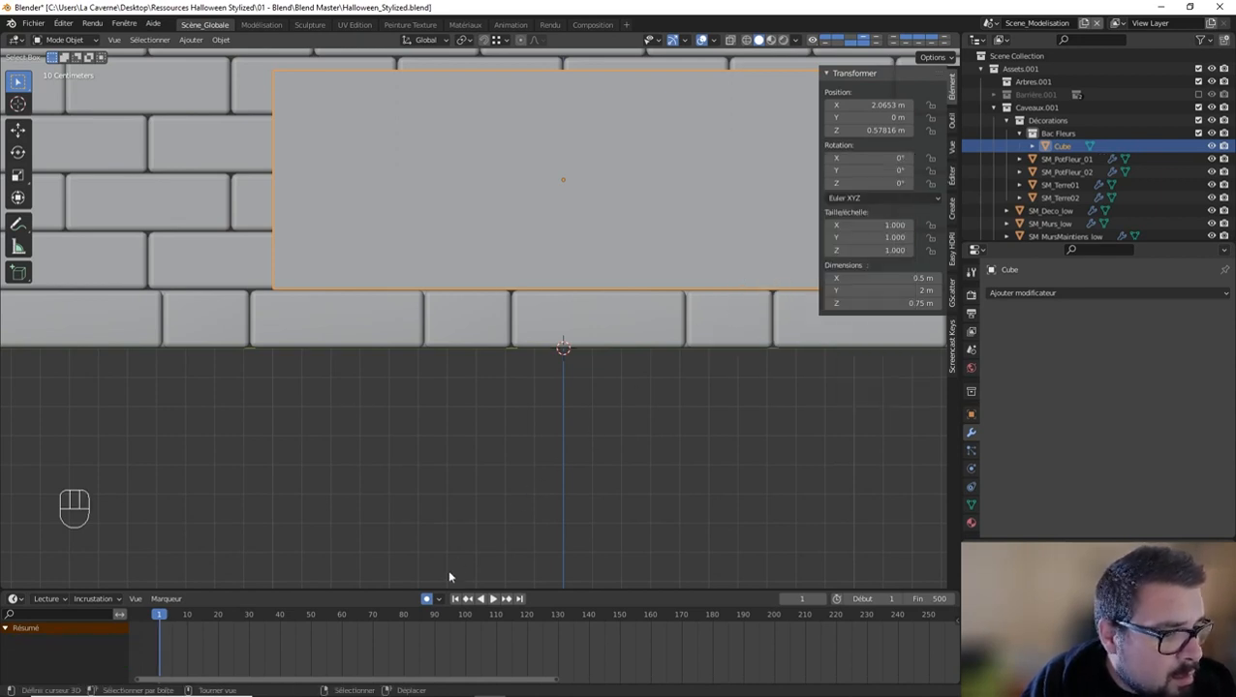
{"action": "left_click", "coordinate": [427, 600]}
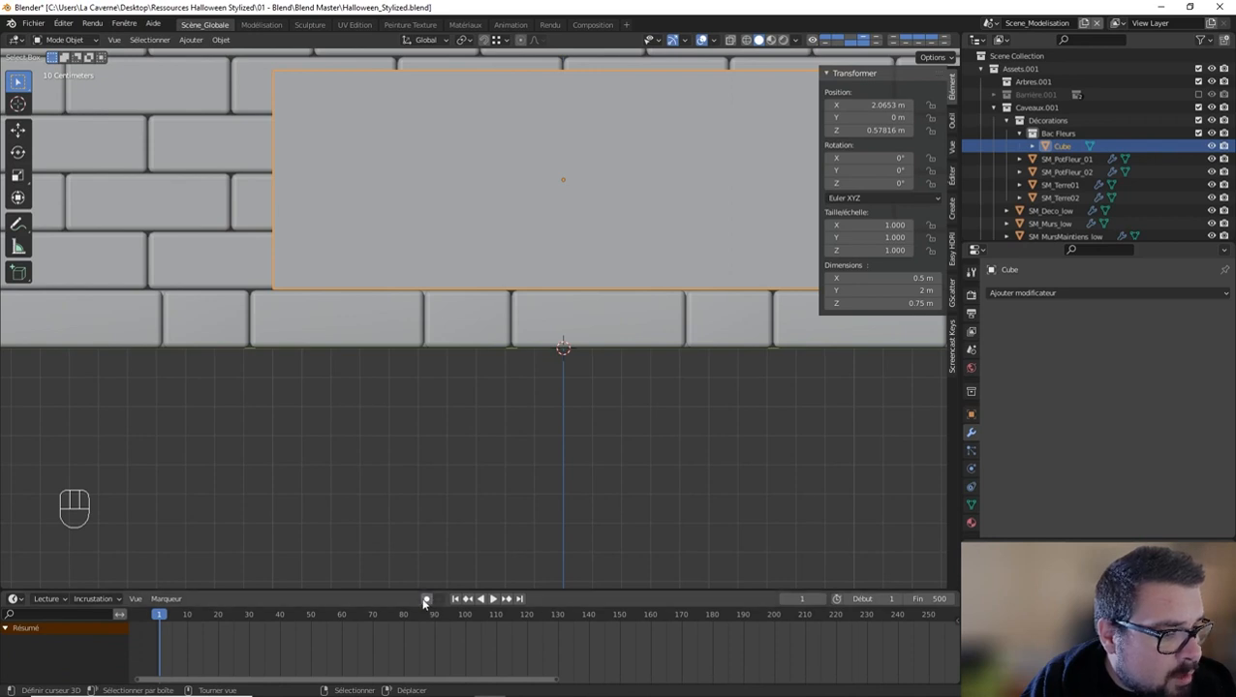
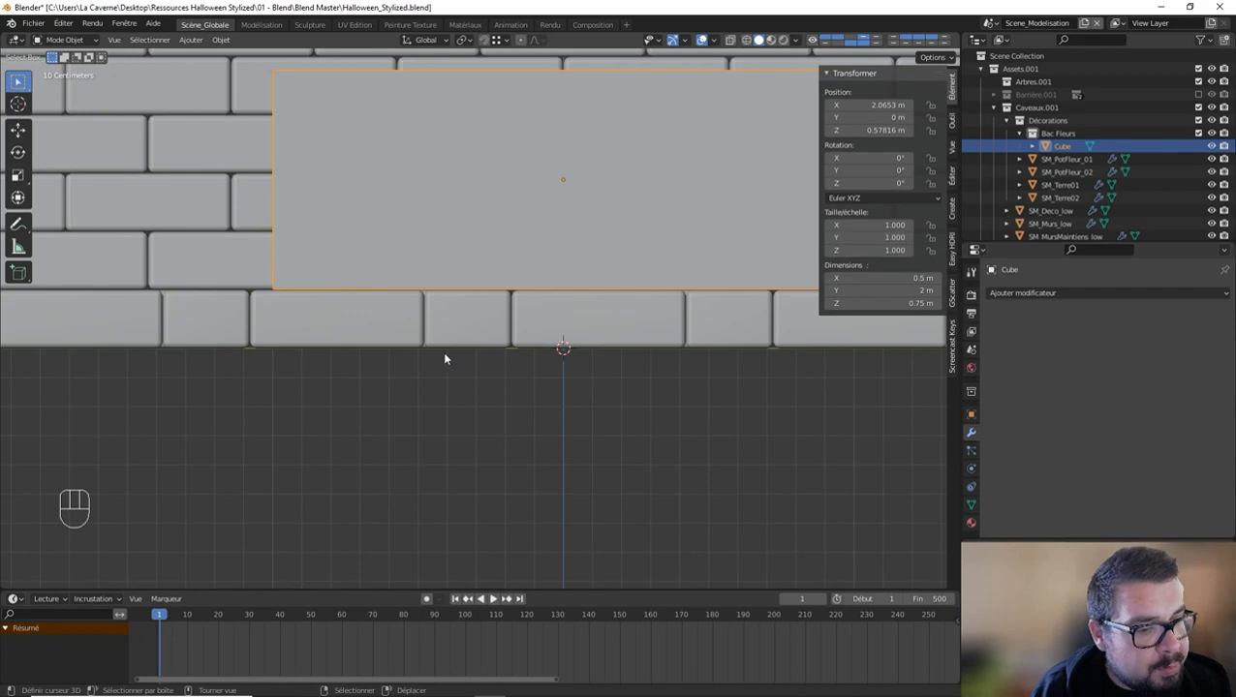
Step: Move the cube about 0.07 m along X, slightly farther away from the crypt's side wall
{"action": "middle_click_drag", "start_coordinate": [557, 330], "coordinate": [631, 366]}
{"action": "scroll", "coordinate": [575, 363], "scroll_direction": "down", "scroll_amount": 7}
{"action": "key", "text": "g"}
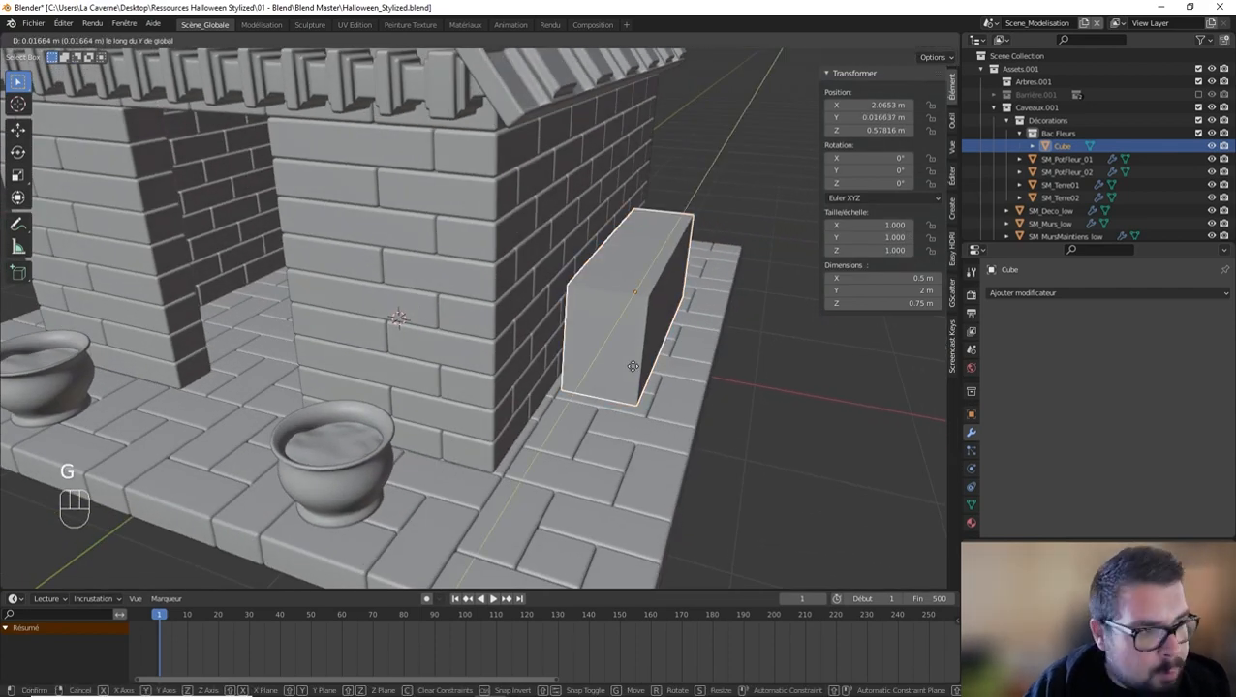
{"action": "key", "text": "x"}
{"action": "left_click", "coordinate": [712, 406]}
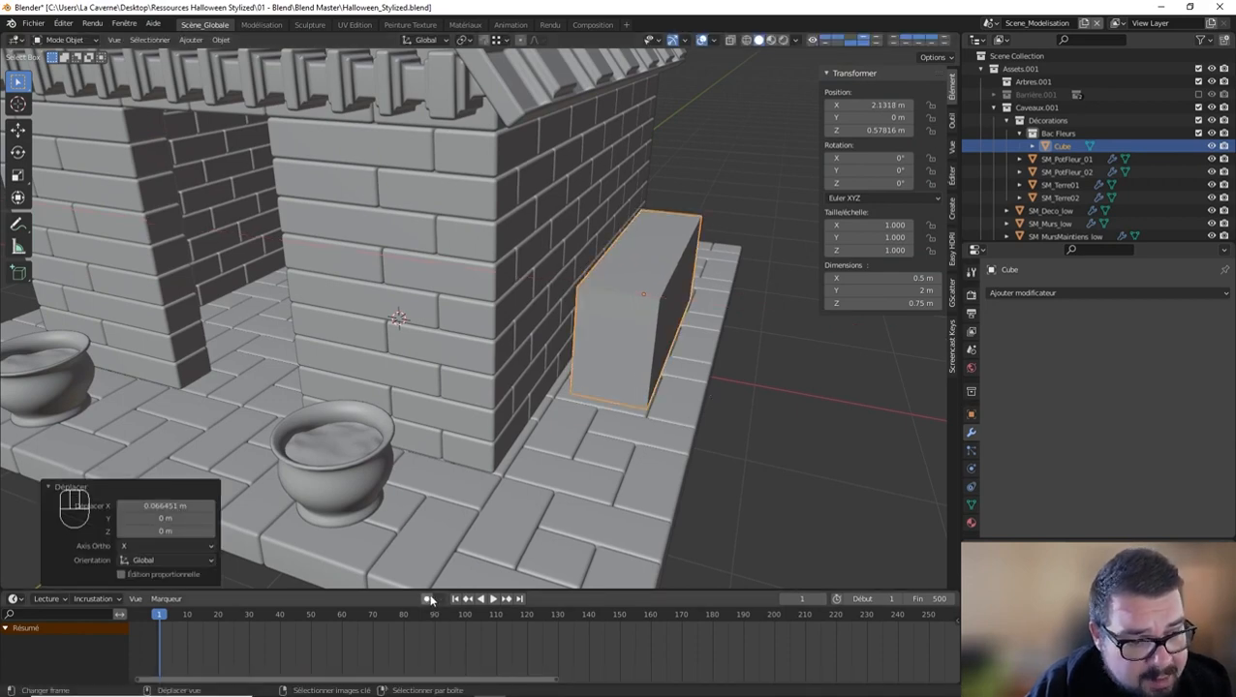
Step: Lower the cube's top face by 0.25 m along Z
{"action": "middle_click_drag", "start_coordinate": [709, 421], "coordinate": [588, 402]}
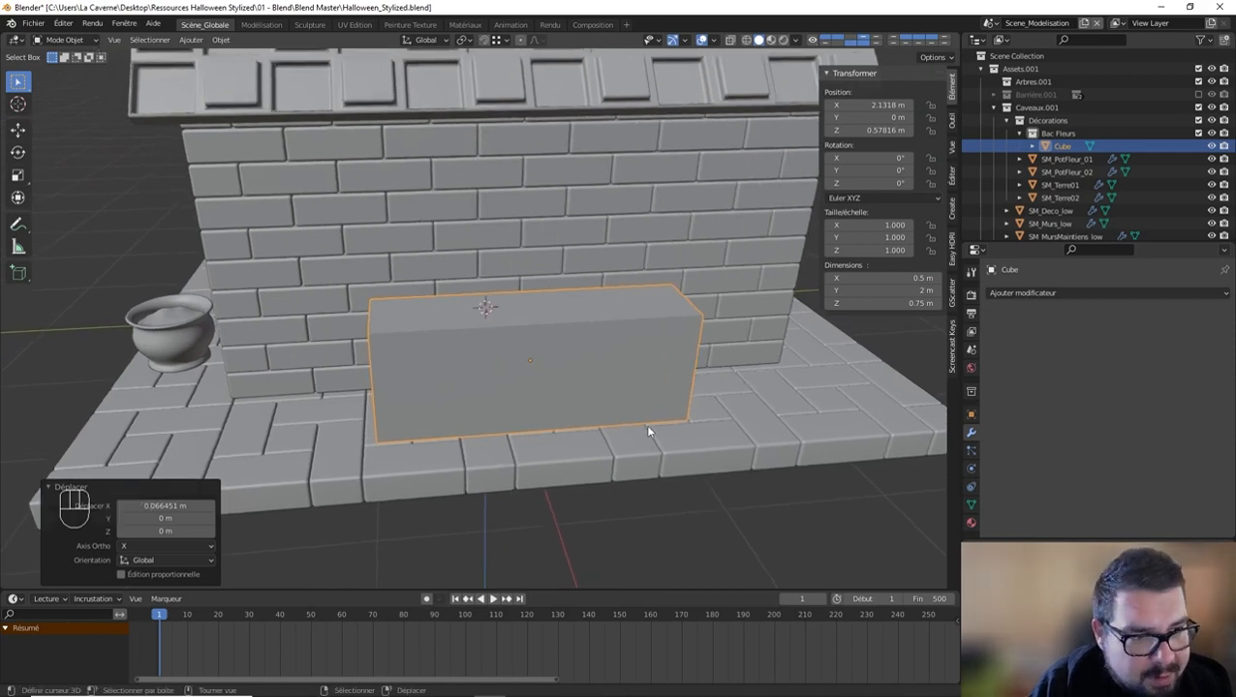
{"action": "middle_click_drag", "start_coordinate": [648, 431], "coordinate": [693, 415]}
{"action": "key", "text": "Tab"}
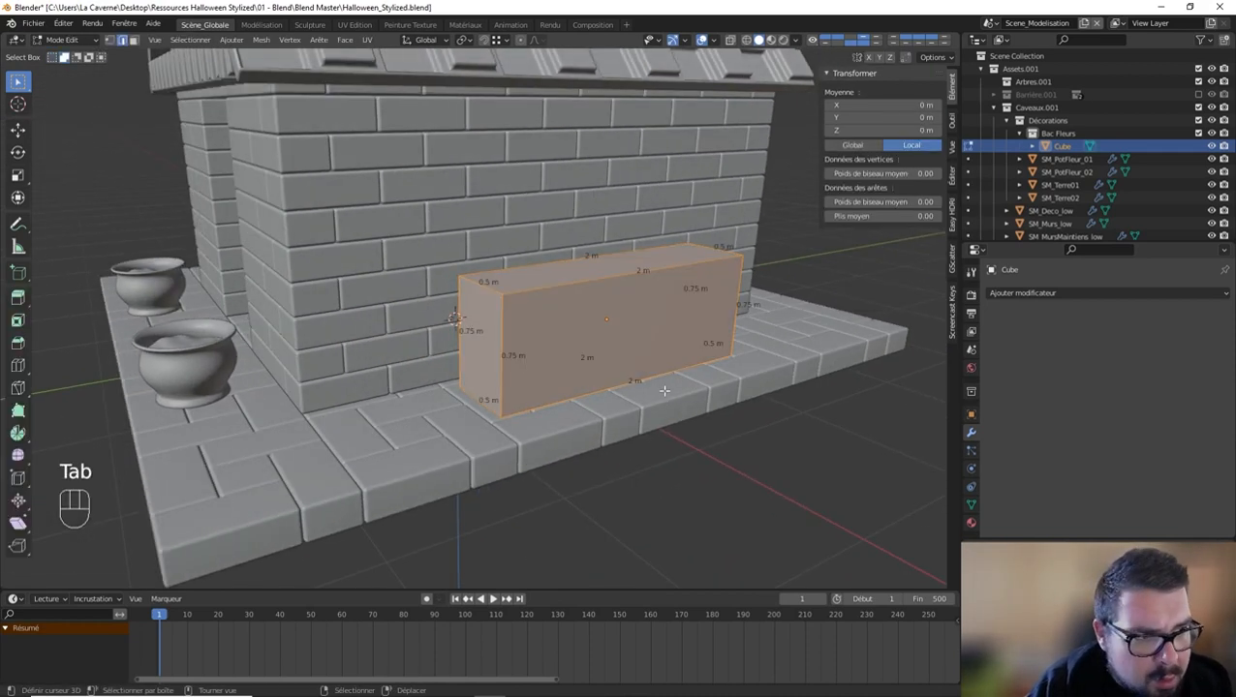
{"action": "left_click", "coordinate": [534, 270]}
{"action": "type", "text": "gz"}
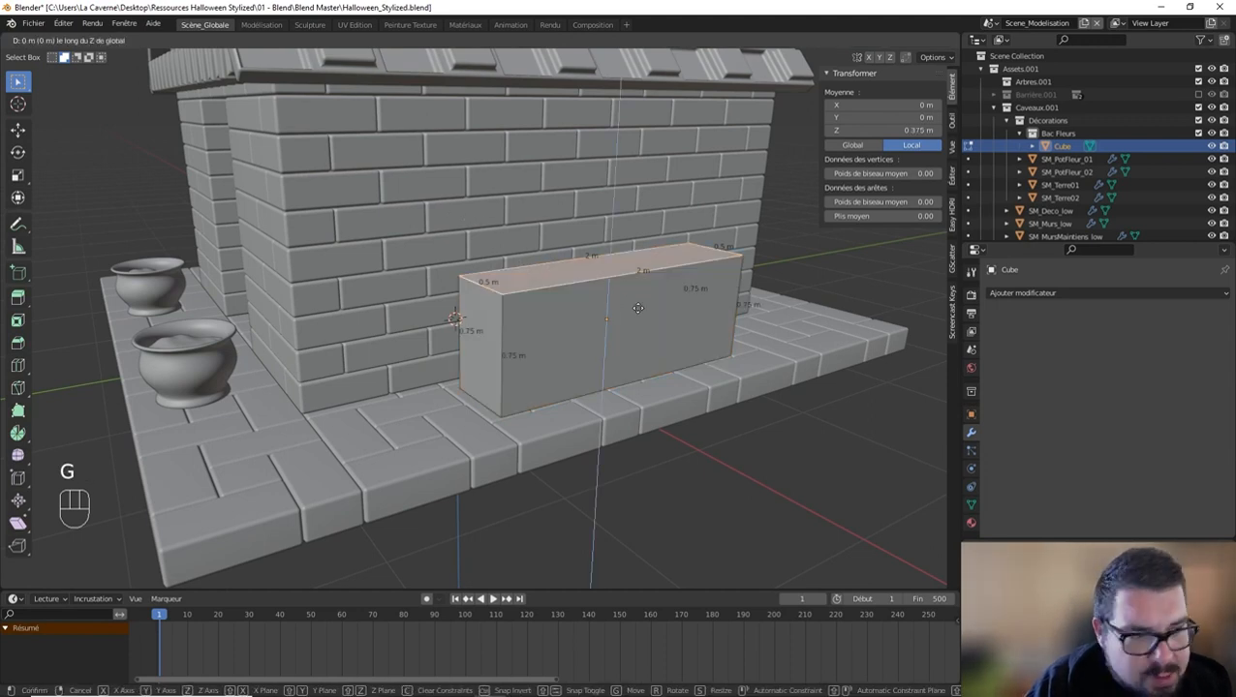
{"action": "type", "text": "0.25-"}
{"action": "key", "text": "Return"}
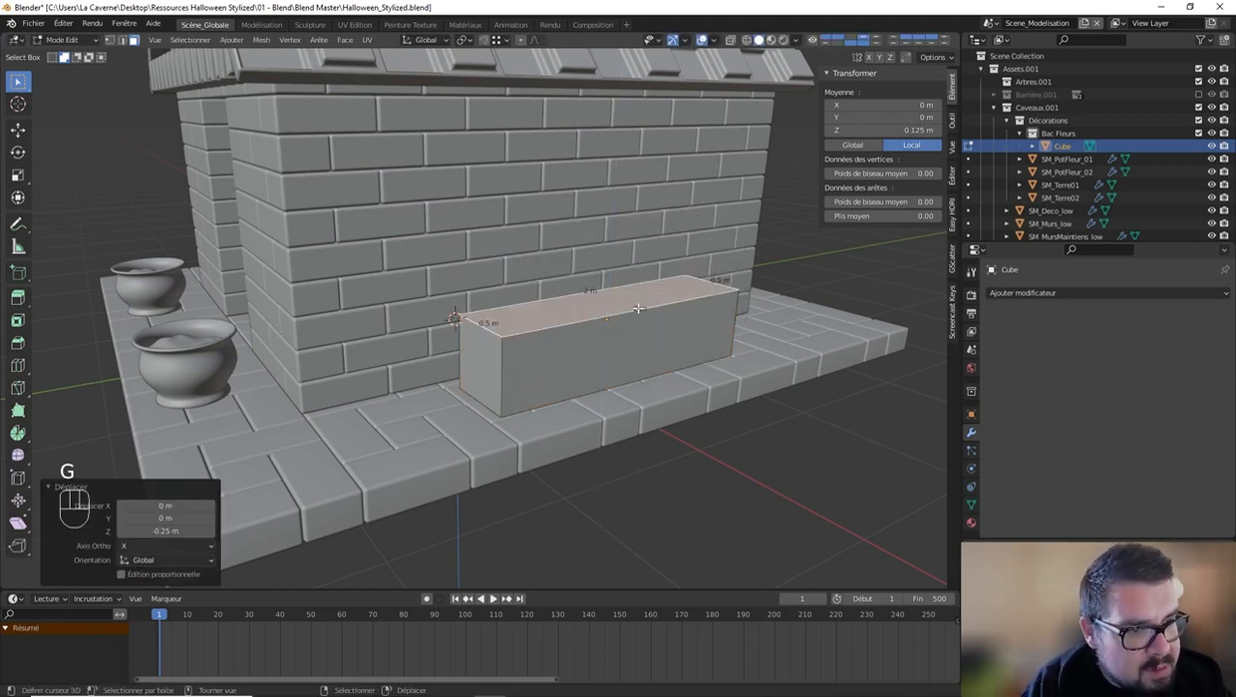
Step: Inset the top face about 0.056 m and extrude it 0.4 m downward to hollow out the planter
{"action": "key", "text": "i"}
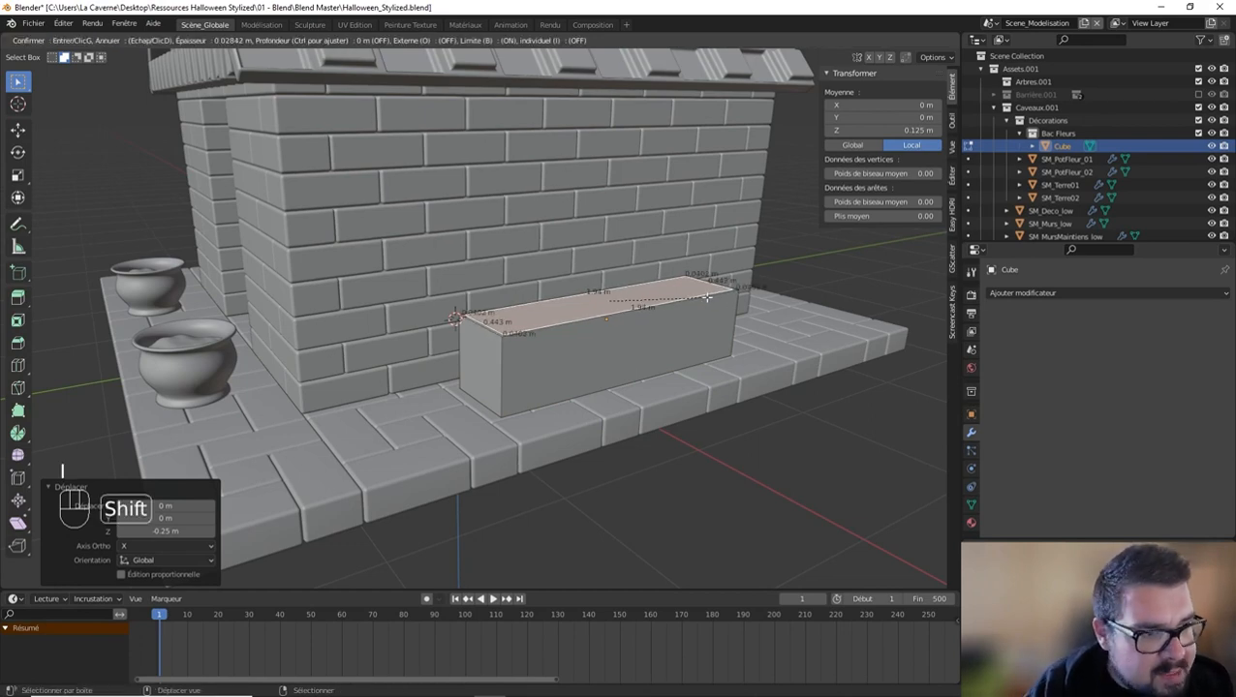
{"action": "left_click", "coordinate": [669, 301]}
{"action": "middle_click_drag", "start_coordinate": [669, 300], "coordinate": [666, 309]}
{"action": "type", "text": "e"}
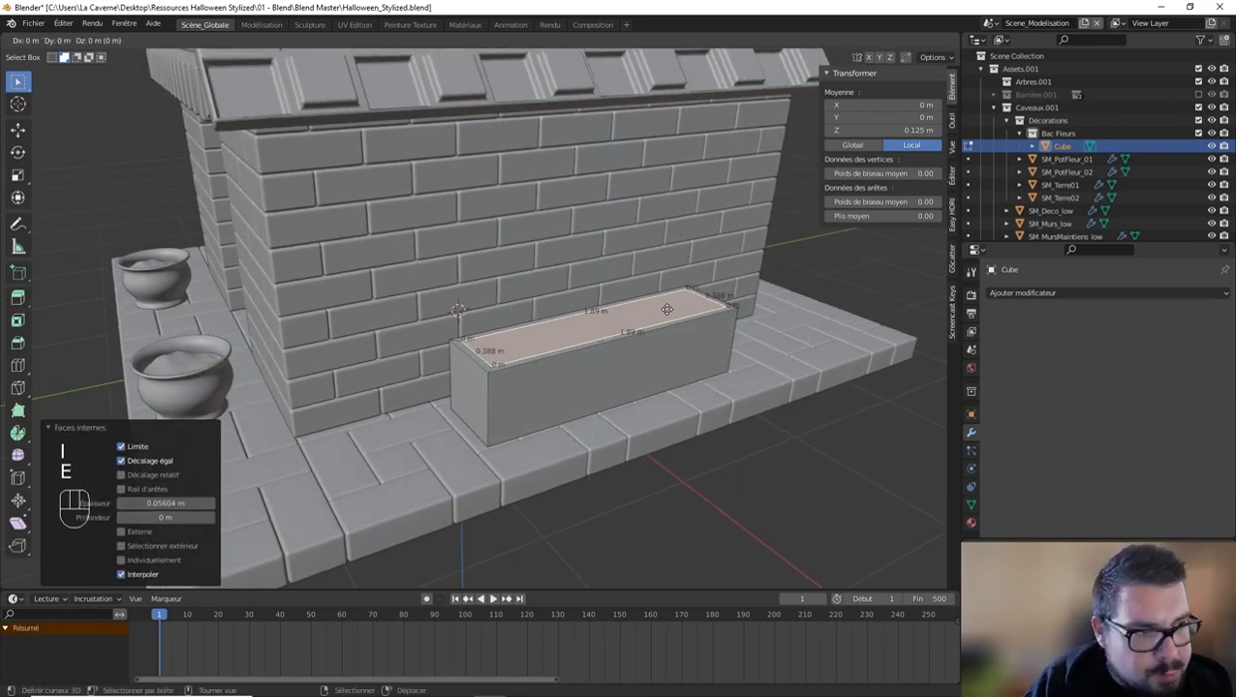
{"action": "type", "text": "0.4-"}
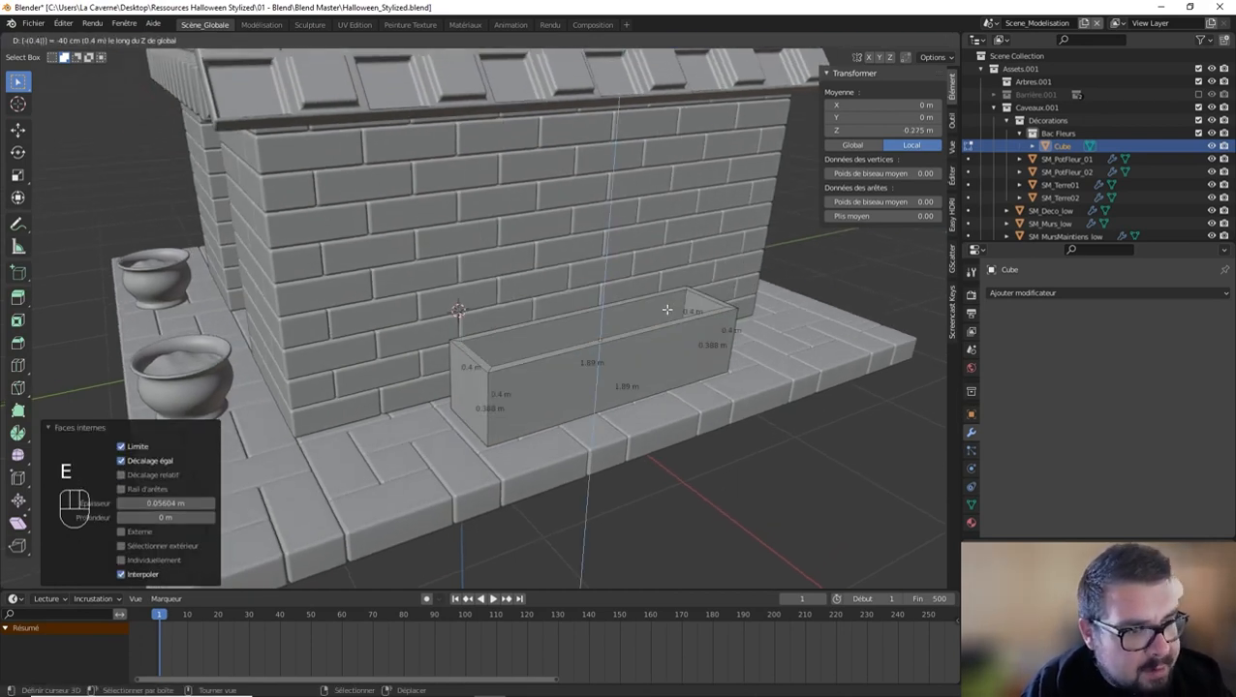
{"action": "key", "text": "Return"}
{"action": "middle_click_drag", "start_coordinate": [666, 309], "coordinate": [672, 358]}
{"action": "key", "text": "g"}
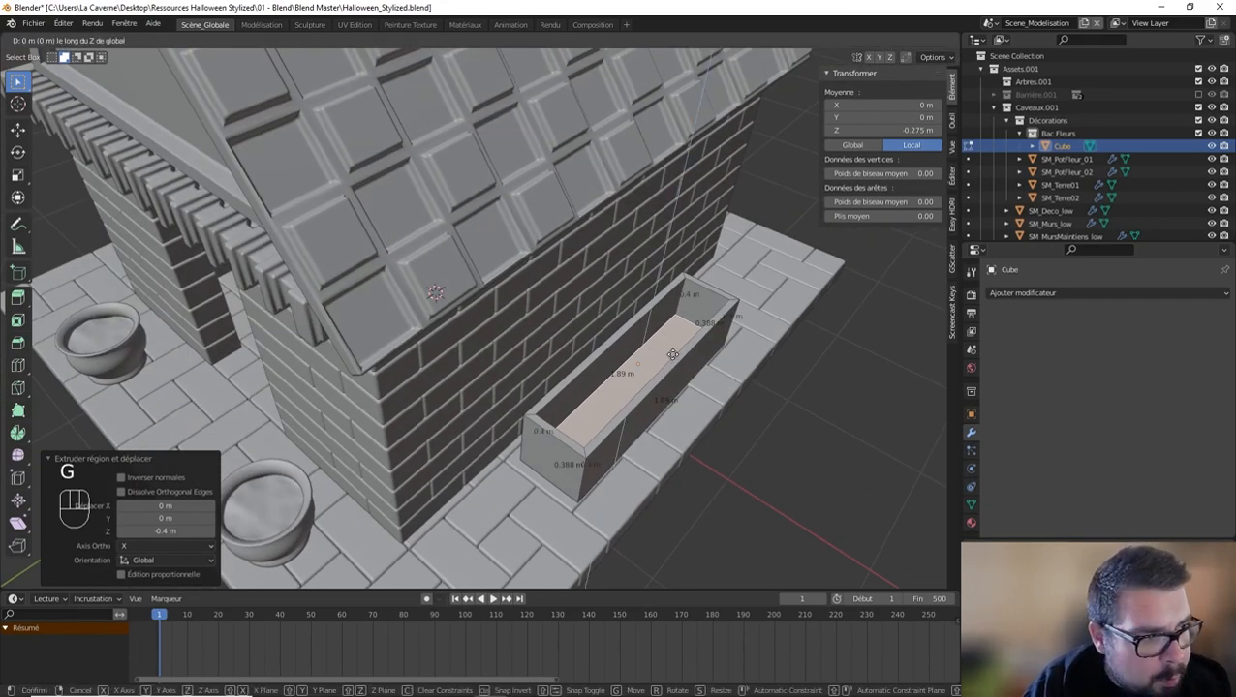
{"action": "key", "text": "Tab"}
Step: Apply the planter's scale and rotation and set its origin to its geometry
{"action": "key", "text": "q"}
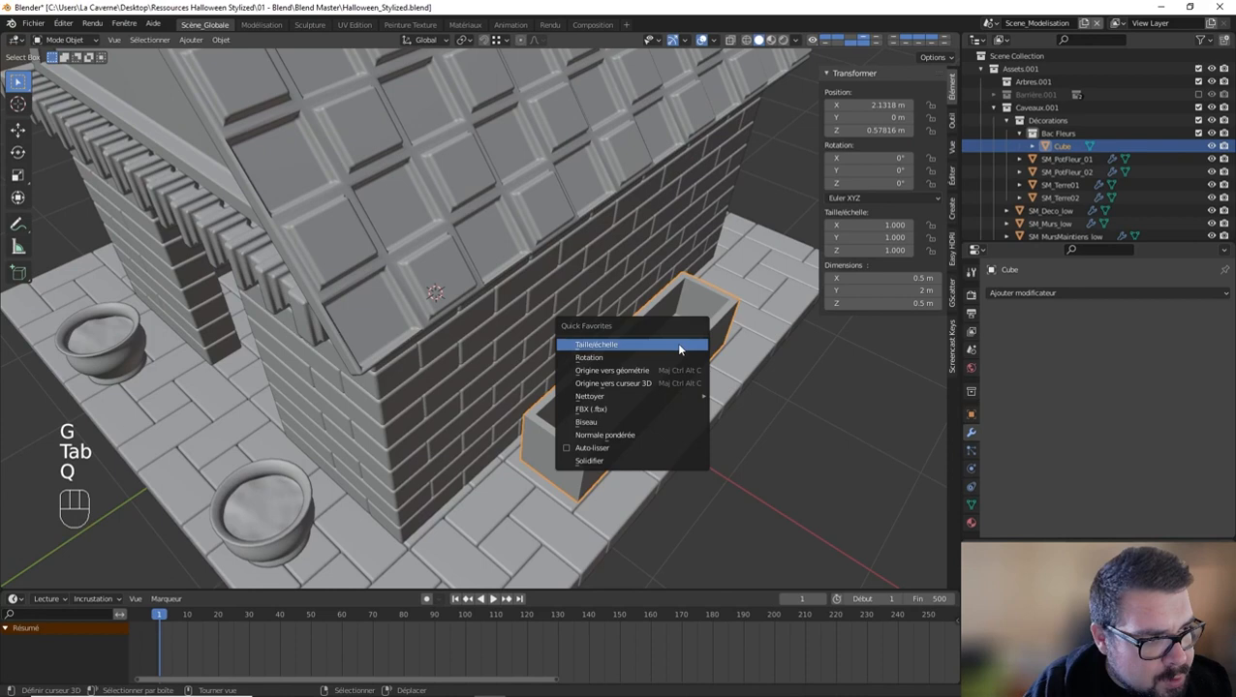
{"action": "left_click", "coordinate": [624, 346]}
{"action": "key", "text": "q"}
{"action": "left_click", "coordinate": [611, 357]}
{"action": "key", "text": "q"}
{"action": "left_click", "coordinate": [602, 369]}
{"action": "middle_click_drag", "start_coordinate": [678, 372], "coordinate": [681, 350]}
Step: Duplicate the planter's inner bottom face in place and separate the copy into its own object
{"action": "key", "text": "Tab"}
{"action": "key", "text": "shift+d"}
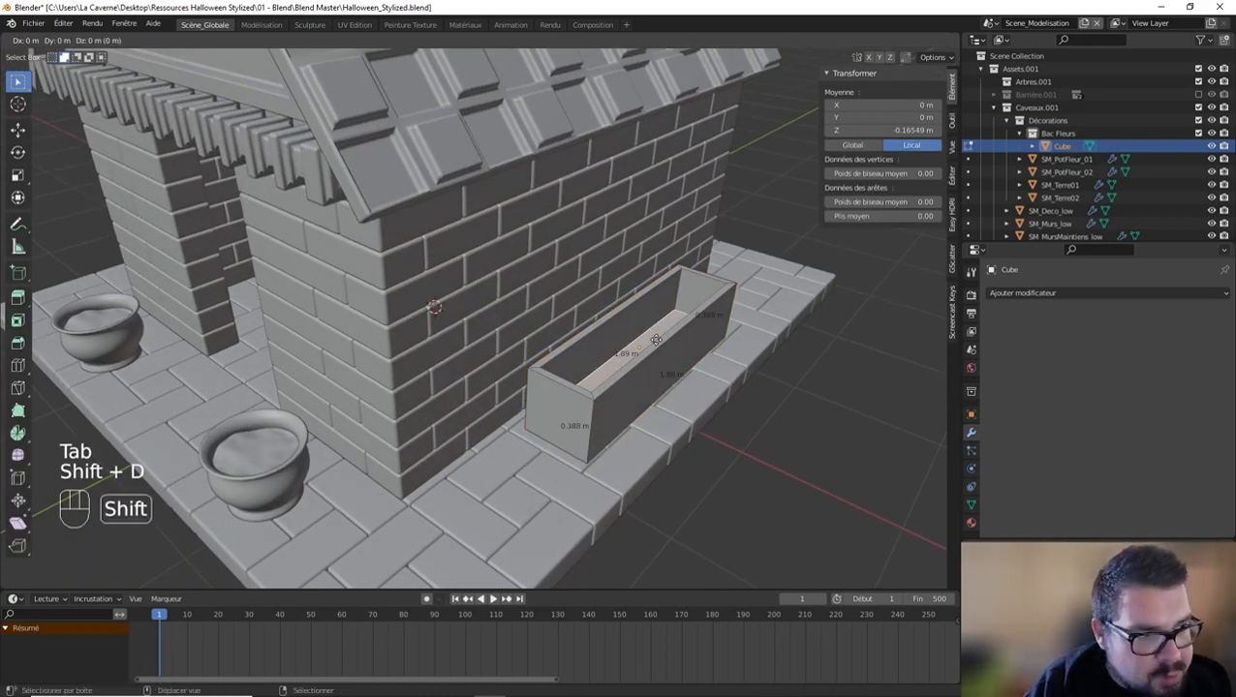
{"action": "right_click", "coordinate": [657, 340]}
{"action": "key", "text": "p"}
{"action": "left_click", "coordinate": [654, 338]}
{"action": "key", "text": "Tab"}
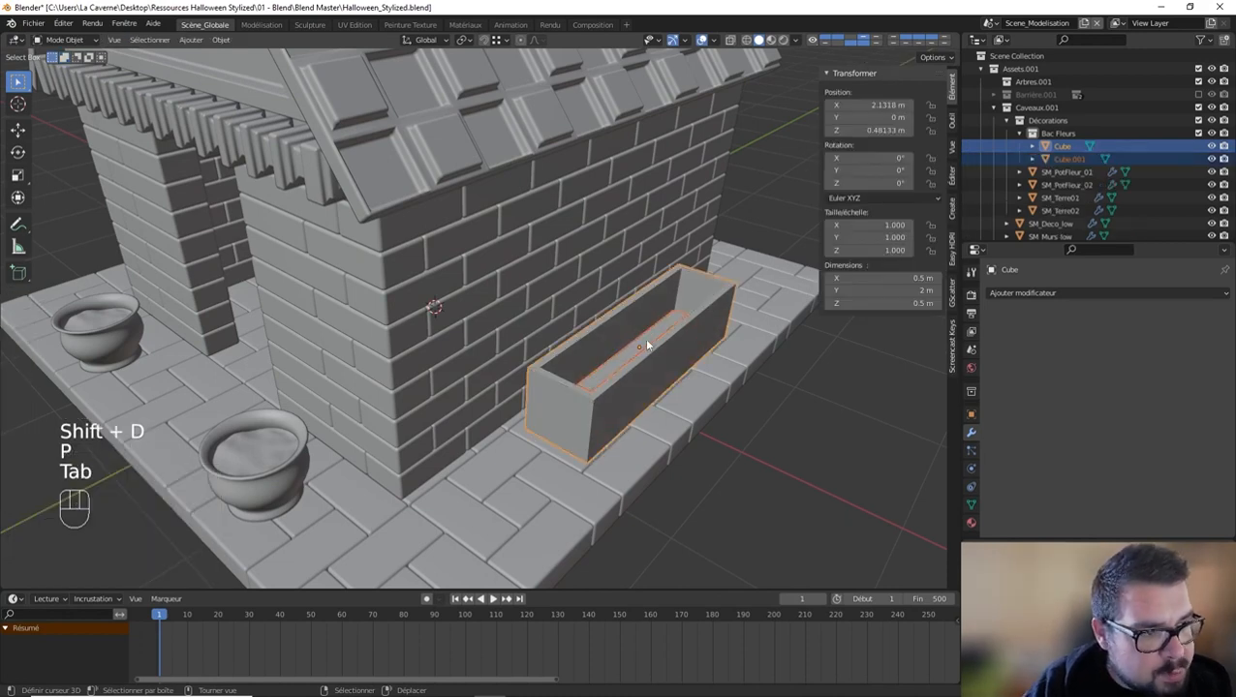
Step: Raise the separated face about 0.24 m along Z to sit just below the planter's rim
{"action": "left_click", "coordinate": [646, 341]}
{"action": "key", "text": "g"}
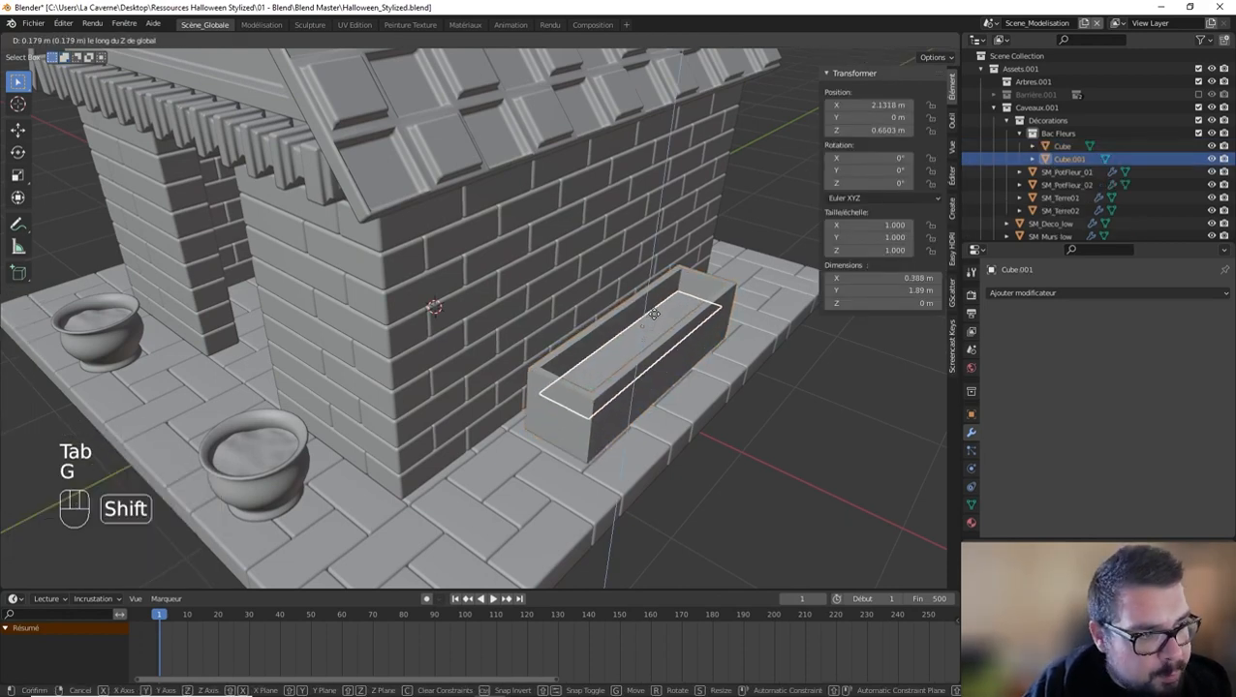
{"action": "left_click", "coordinate": [666, 255], "text": "shift"}
{"action": "middle_click_drag", "start_coordinate": [695, 270], "coordinate": [667, 278]}
Step: Add six evenly spaced crosswise loop cuts to the soil plane inside the planter
{"action": "key", "text": "Tab"}
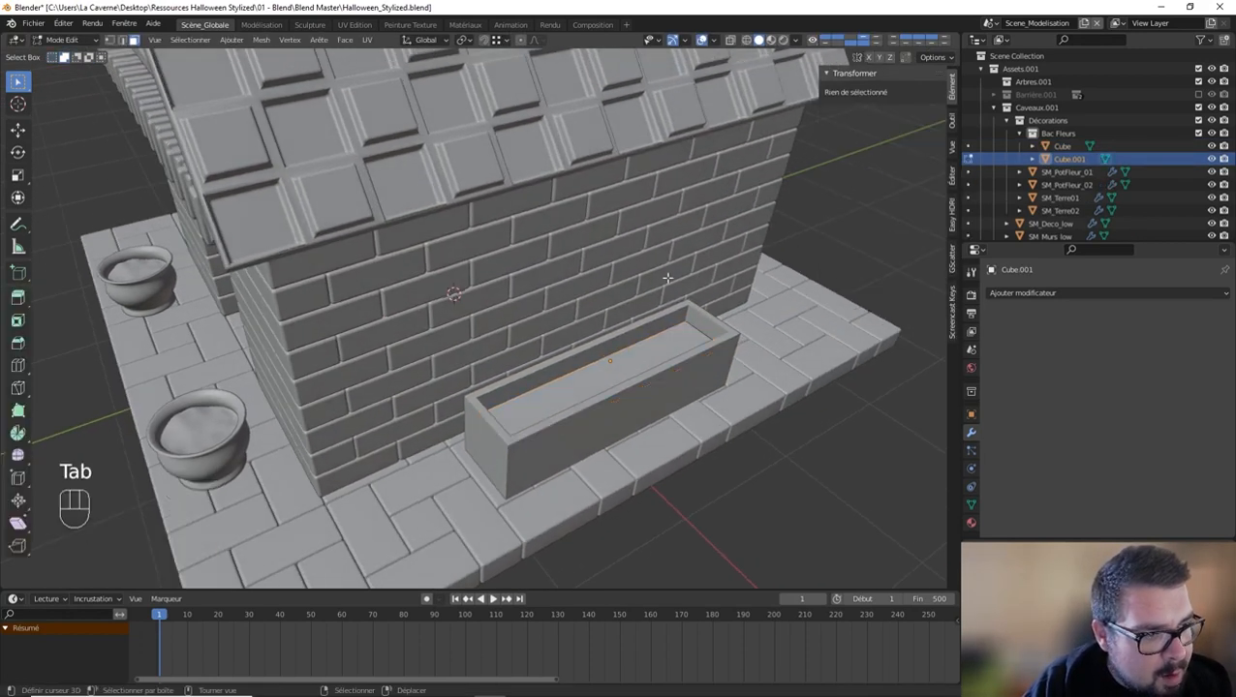
{"action": "key", "text": "ctrl+r"}
{"action": "scroll", "coordinate": [602, 363], "scroll_direction": "up", "scroll_amount": 5}
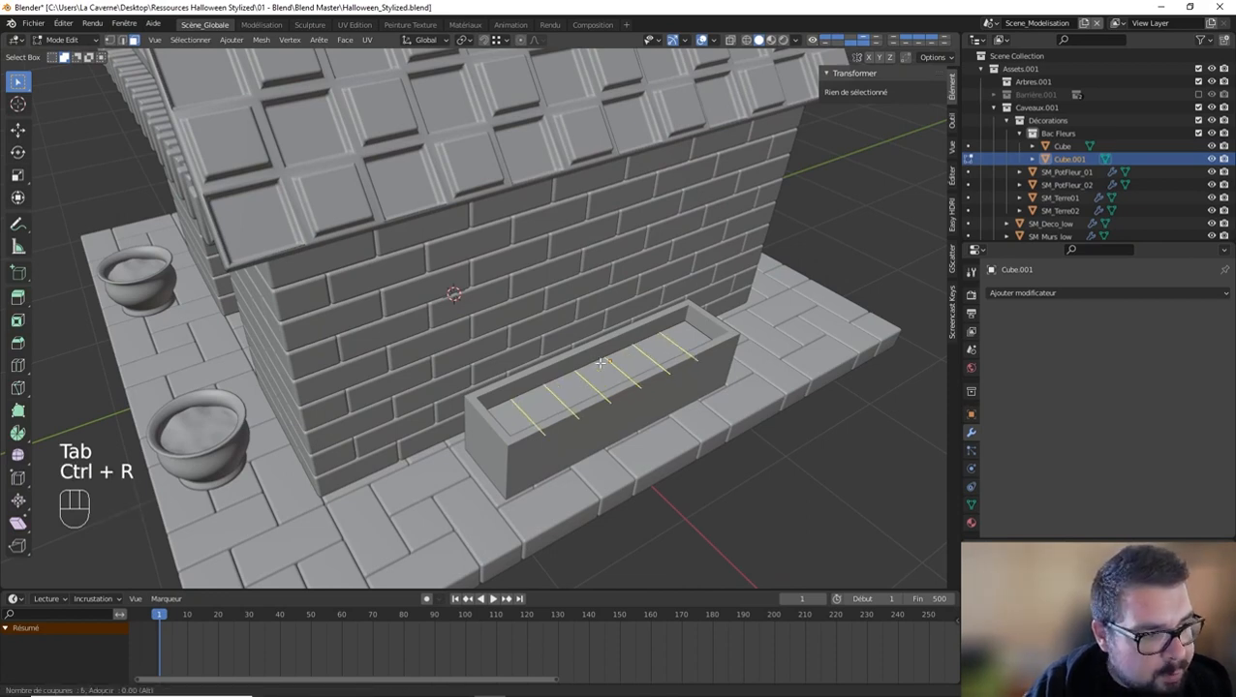
{"action": "left_click", "coordinate": [602, 362]}
{"action": "right_click", "coordinate": [602, 363]}
{"action": "middle_click_drag", "start_coordinate": [601, 362], "coordinate": [614, 451]}
{"action": "key", "text": "ctrl+r"}
{"action": "key", "text": "Tab"}
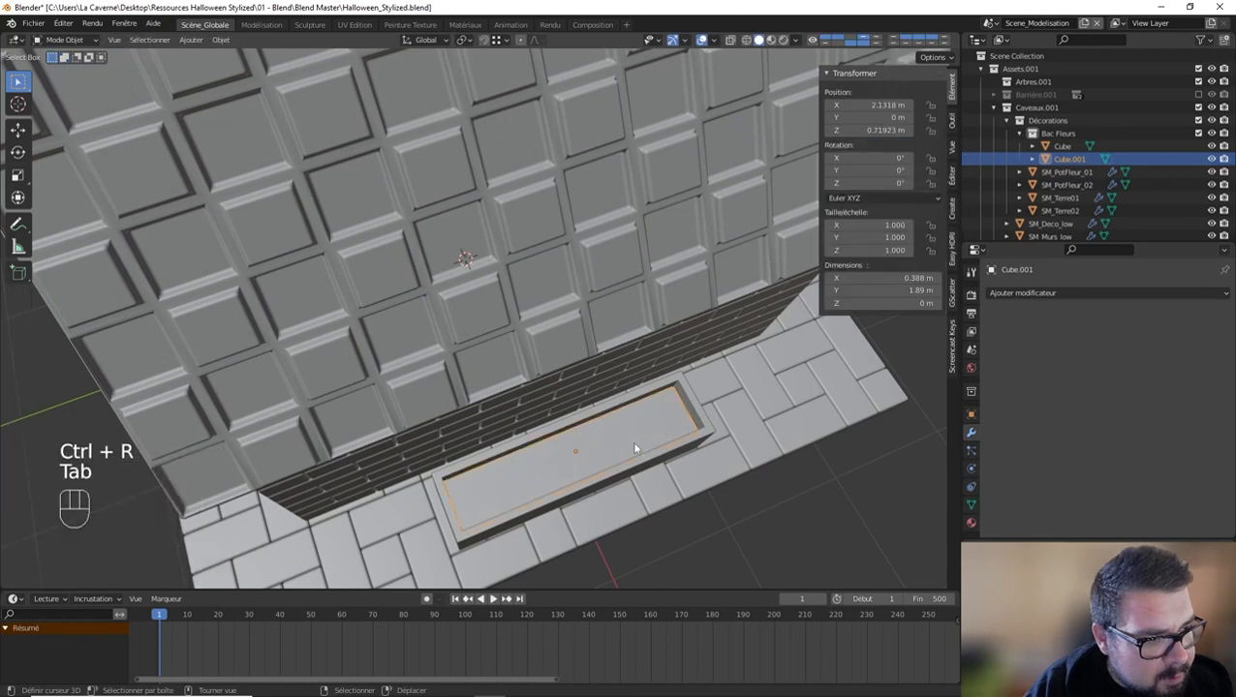
Step: Apply the soil plane's scale and rotation and set its origin to its geometry
{"action": "key", "text": "q"}
{"action": "left_click", "coordinate": [581, 419]}
{"action": "key", "text": "q"}
{"action": "left_click", "coordinate": [565, 429]}
{"action": "key", "text": "q"}
{"action": "left_click", "coordinate": [557, 441]}
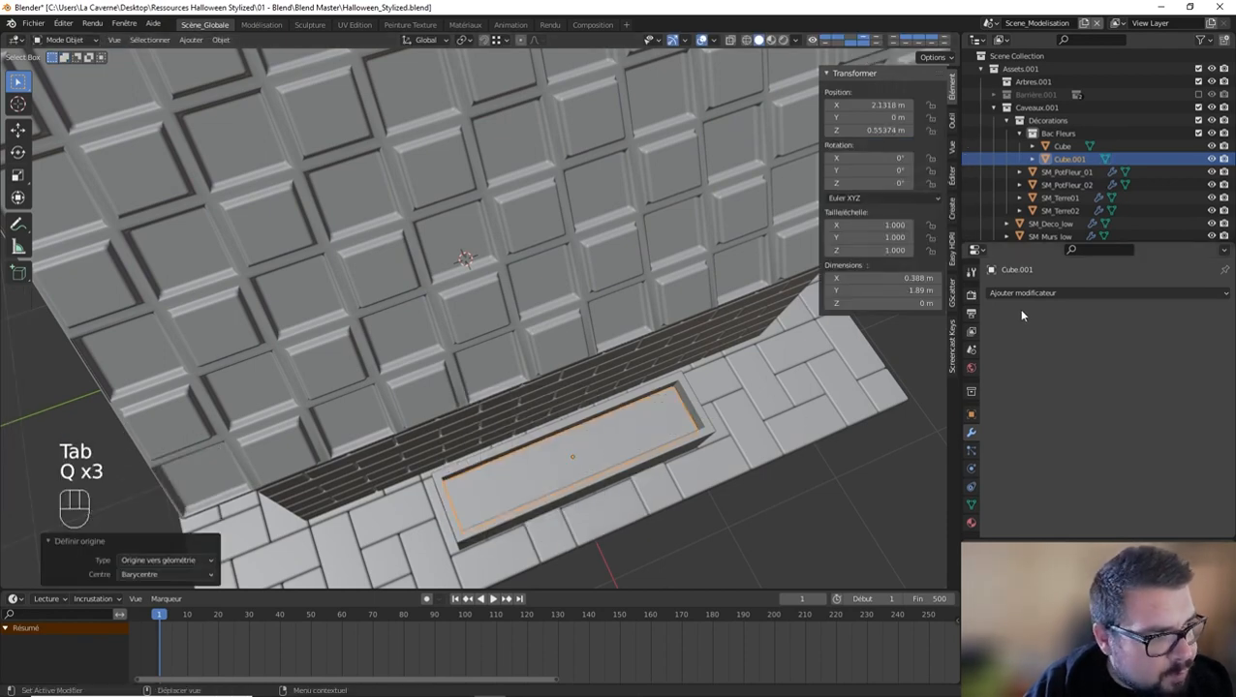
Step: Add a Subdivision modifier to the soil plane, set to Simple with 2 viewport levels
{"action": "left_click", "coordinate": [1023, 296]}
{"action": "left_click", "coordinate": [946, 528]}
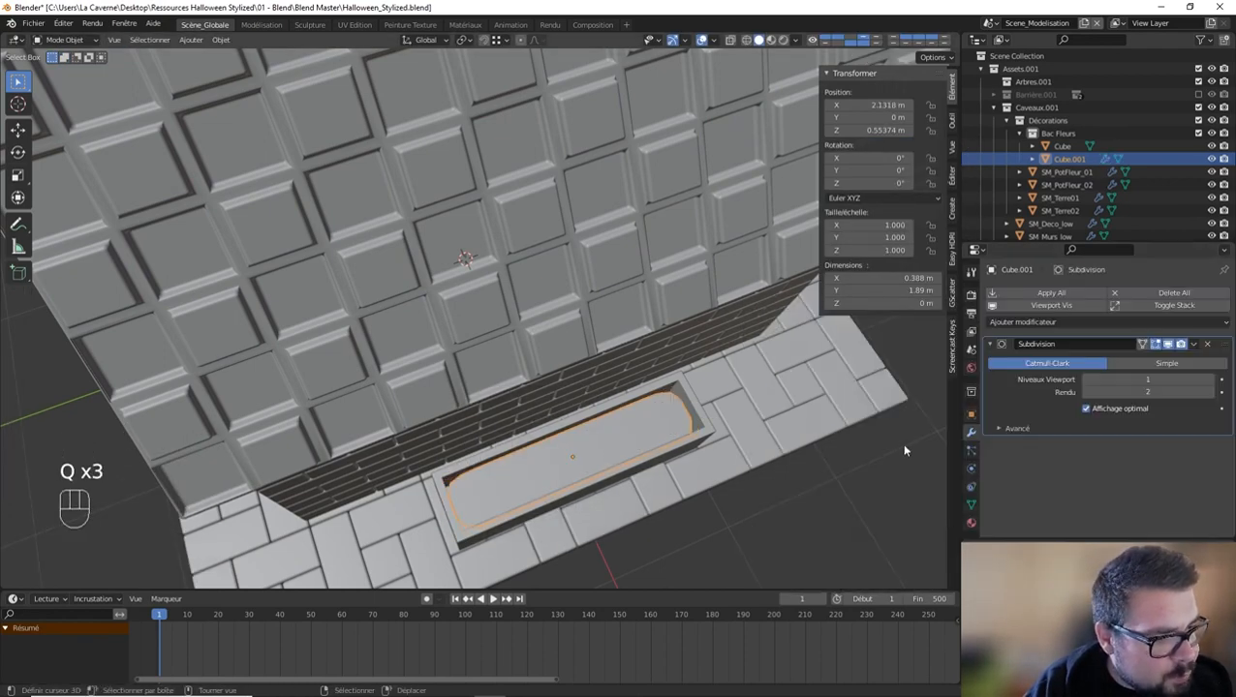
{"action": "left_click", "coordinate": [1160, 363]}
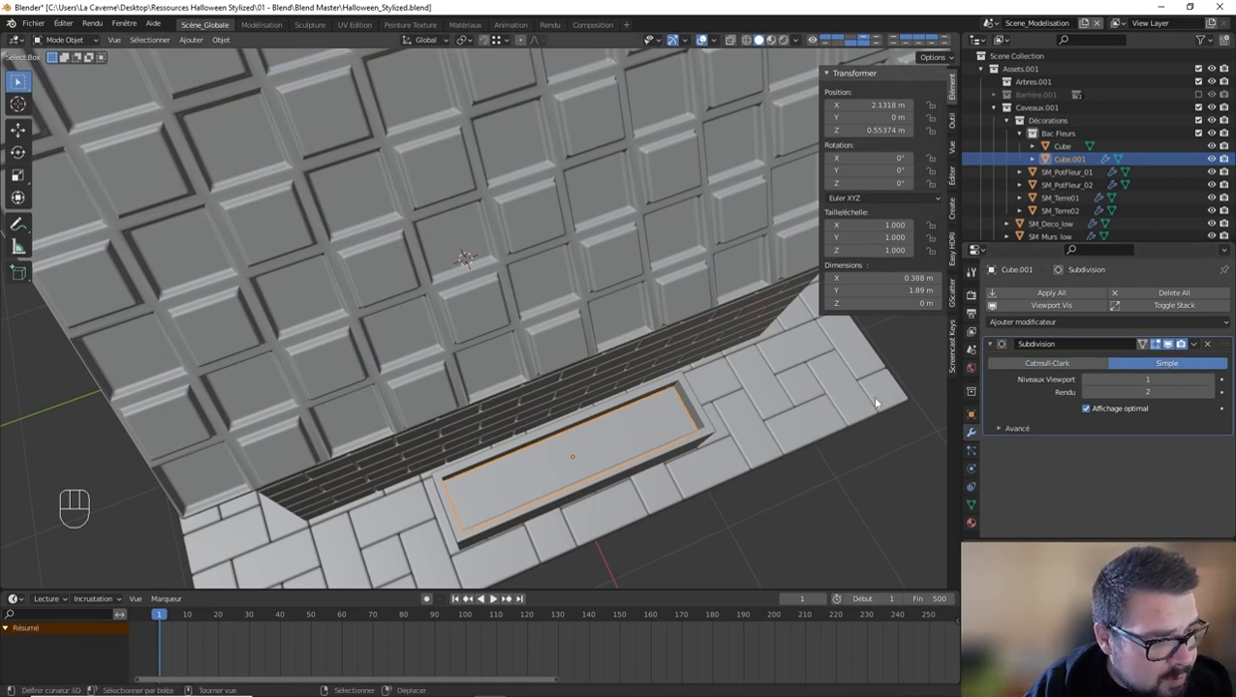
{"action": "left_click", "coordinate": [1201, 379]}
{"action": "key", "text": "Return"}
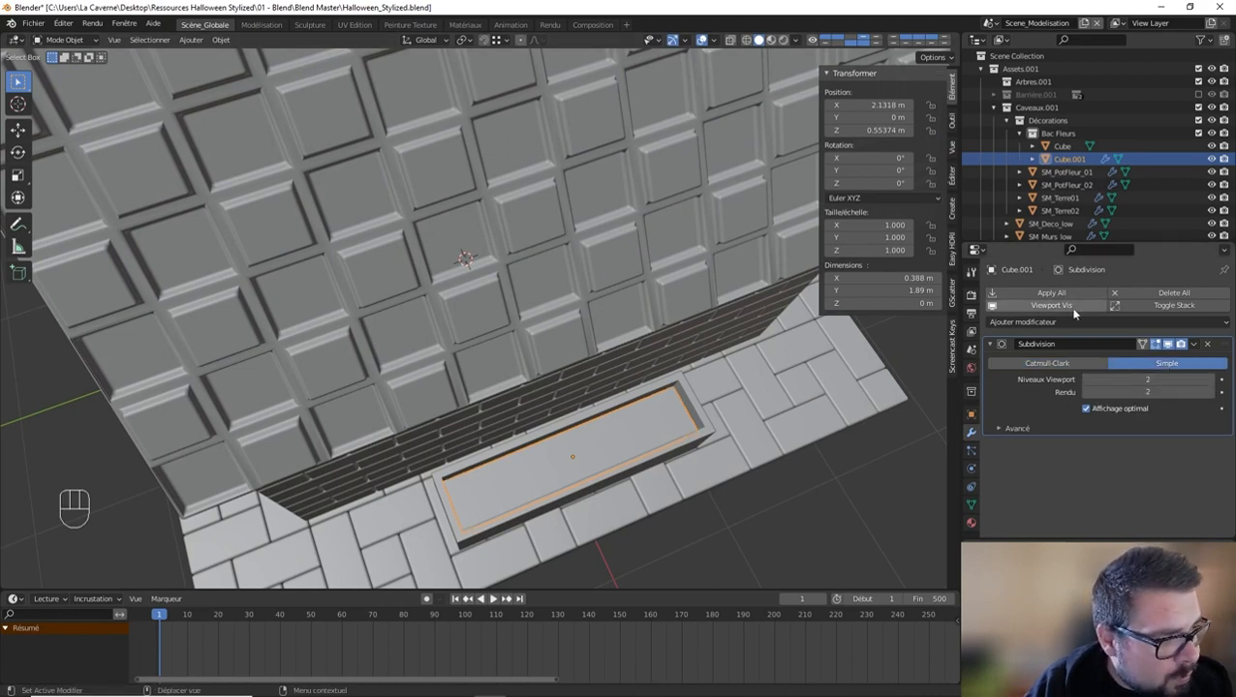
Step: Add a Displace modifier to the soil plane using the existing T_DispPot texture
{"action": "left_click", "coordinate": [1043, 321]}
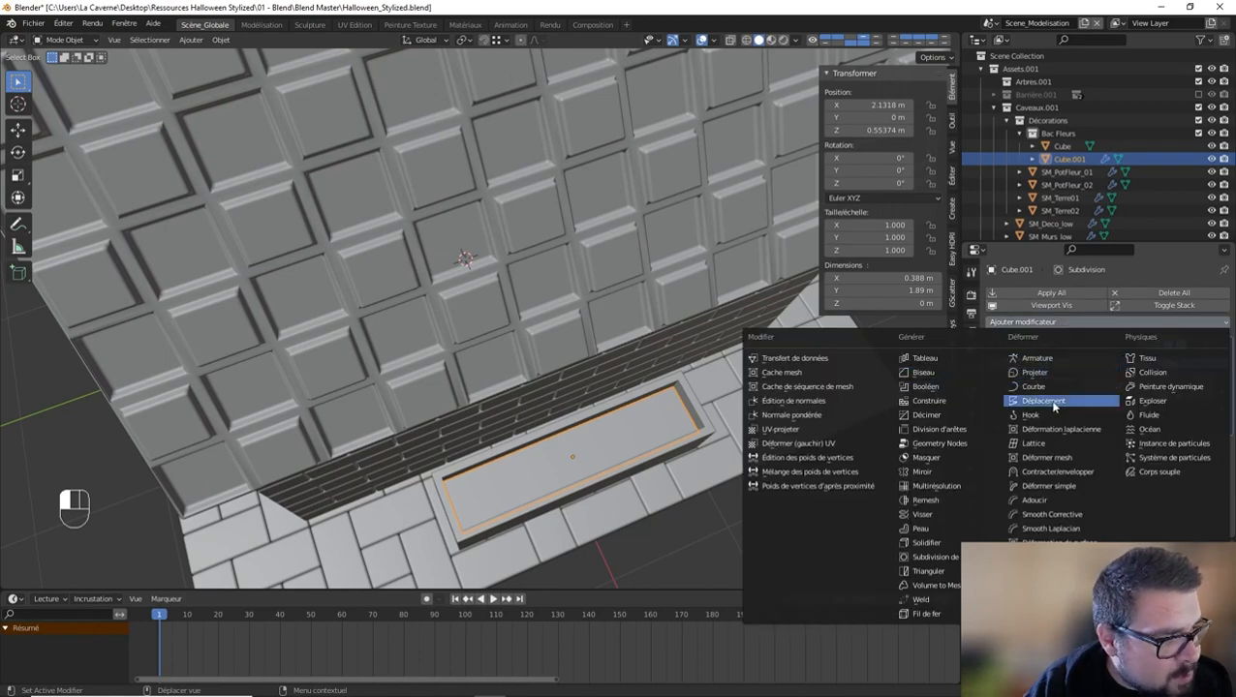
{"action": "left_click", "coordinate": [1043, 400]}
{"action": "left_click", "coordinate": [997, 465]}
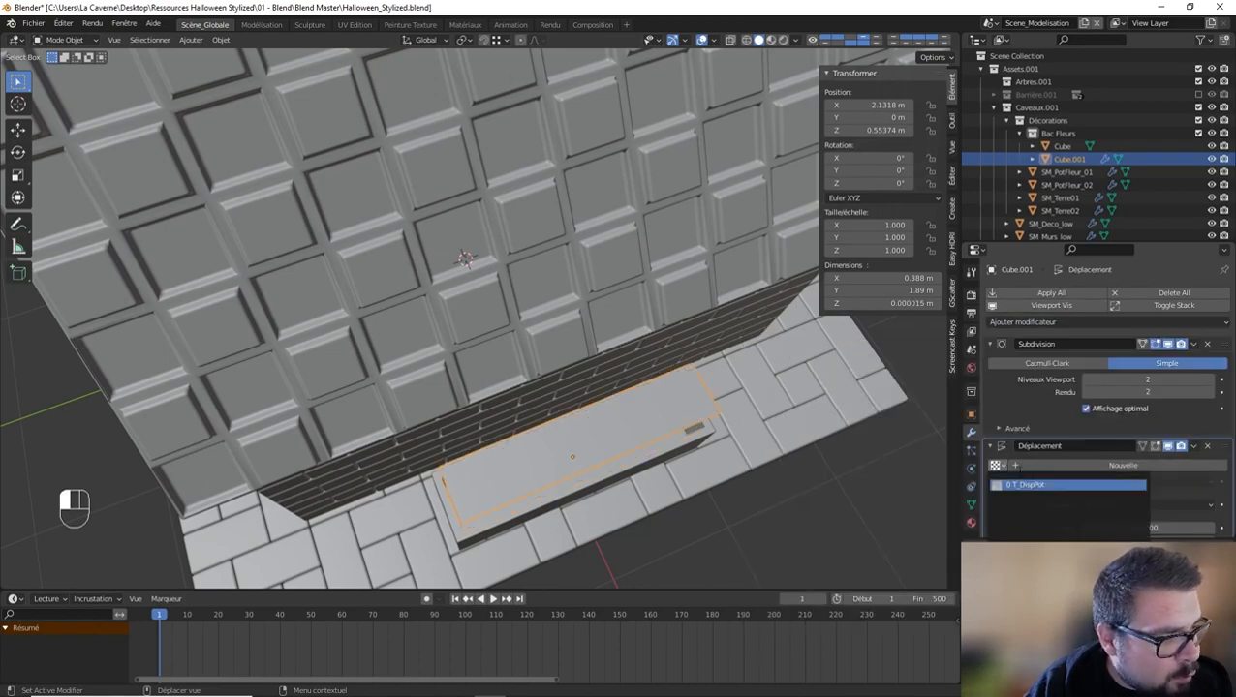
{"action": "left_click", "coordinate": [1041, 486]}
Step: Enable auto smooth on the soil plane and add a Weighted Normal modifier to it
{"action": "middle_click_drag", "start_coordinate": [681, 445], "coordinate": [718, 394]}
{"action": "scroll", "coordinate": [719, 397], "scroll_direction": "up", "scroll_amount": 3}
{"action": "key", "text": "q"}
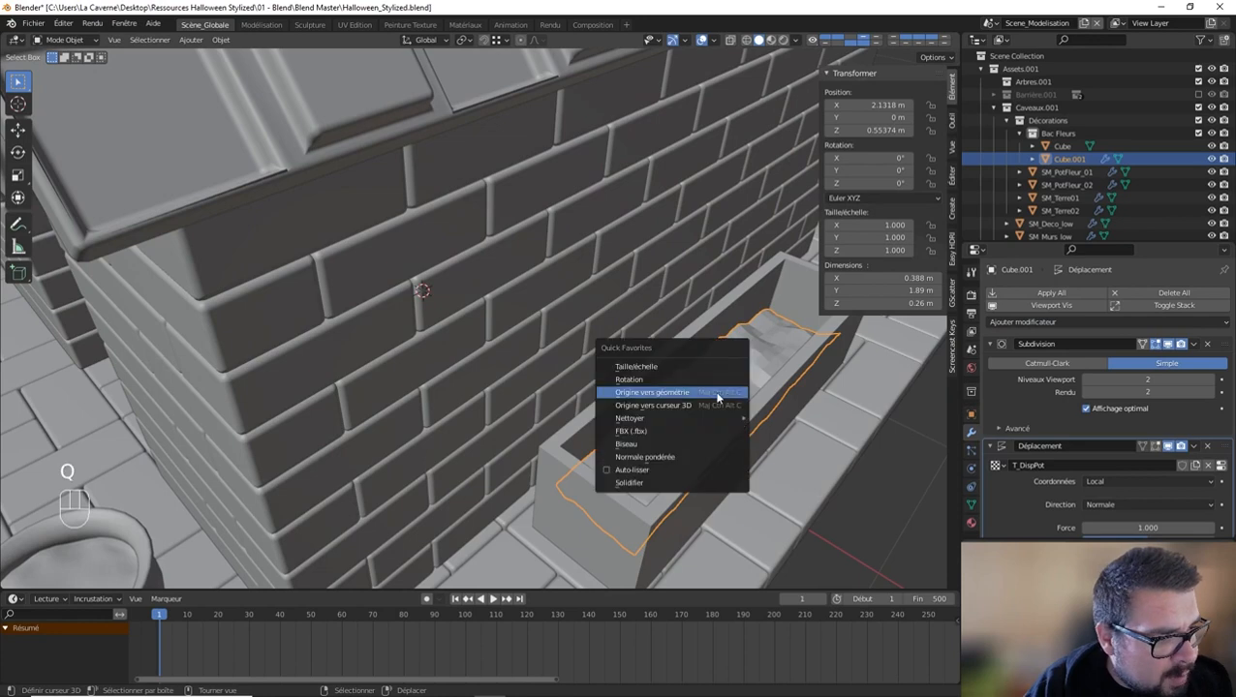
{"action": "left_click", "coordinate": [655, 469]}
{"action": "key", "text": "q"}
{"action": "left_click", "coordinate": [648, 454]}
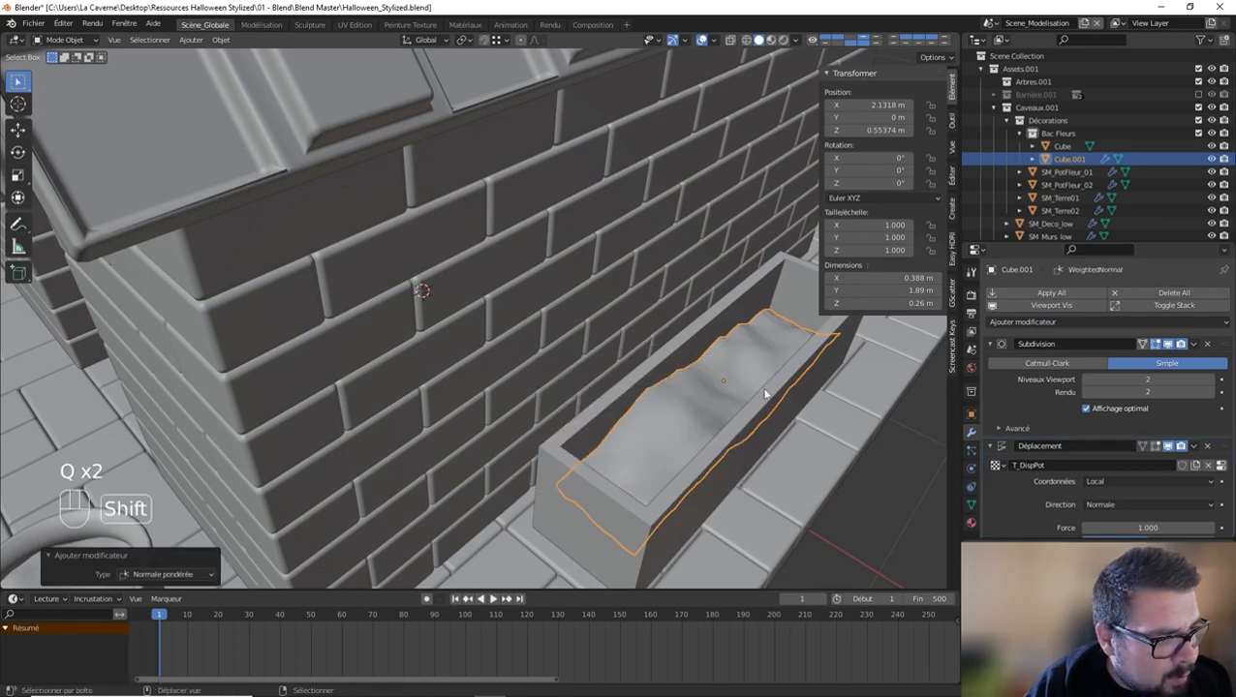
Step: Raise the soil about 0.03 m along Z inside the planter
{"action": "middle_click_drag", "start_coordinate": [765, 395], "coordinate": [701, 361]}
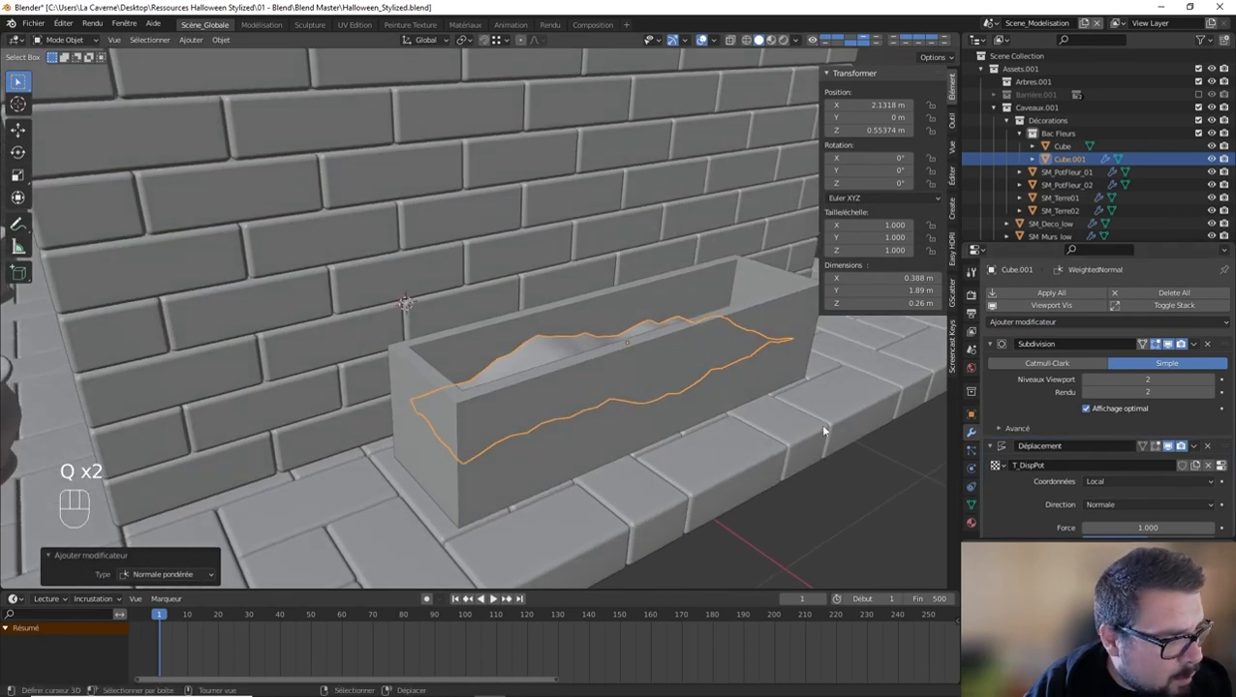
{"action": "key", "text": "g"}
{"action": "key", "text": "z"}
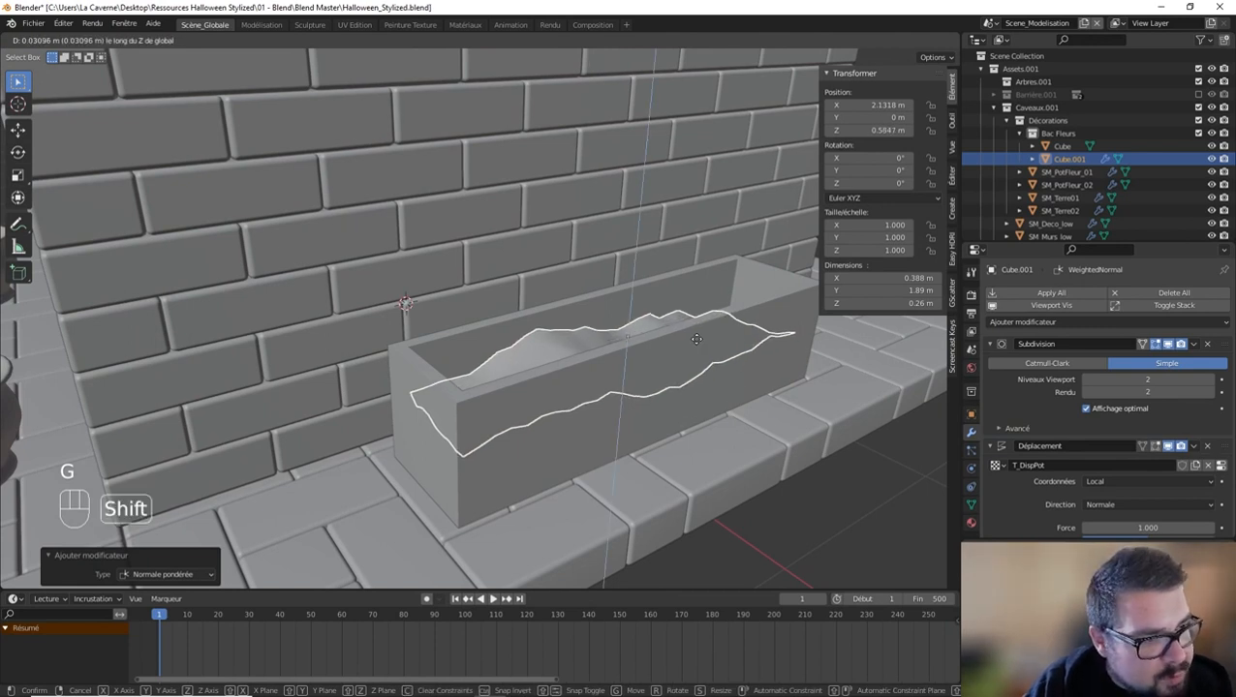
{"action": "left_click", "coordinate": [696, 339]}
Step: Set the soil's Displace strength to 0.3
{"action": "scroll", "coordinate": [1054, 448], "scroll_direction": "down", "scroll_amount": 4}
{"action": "left_click", "coordinate": [1141, 426]}
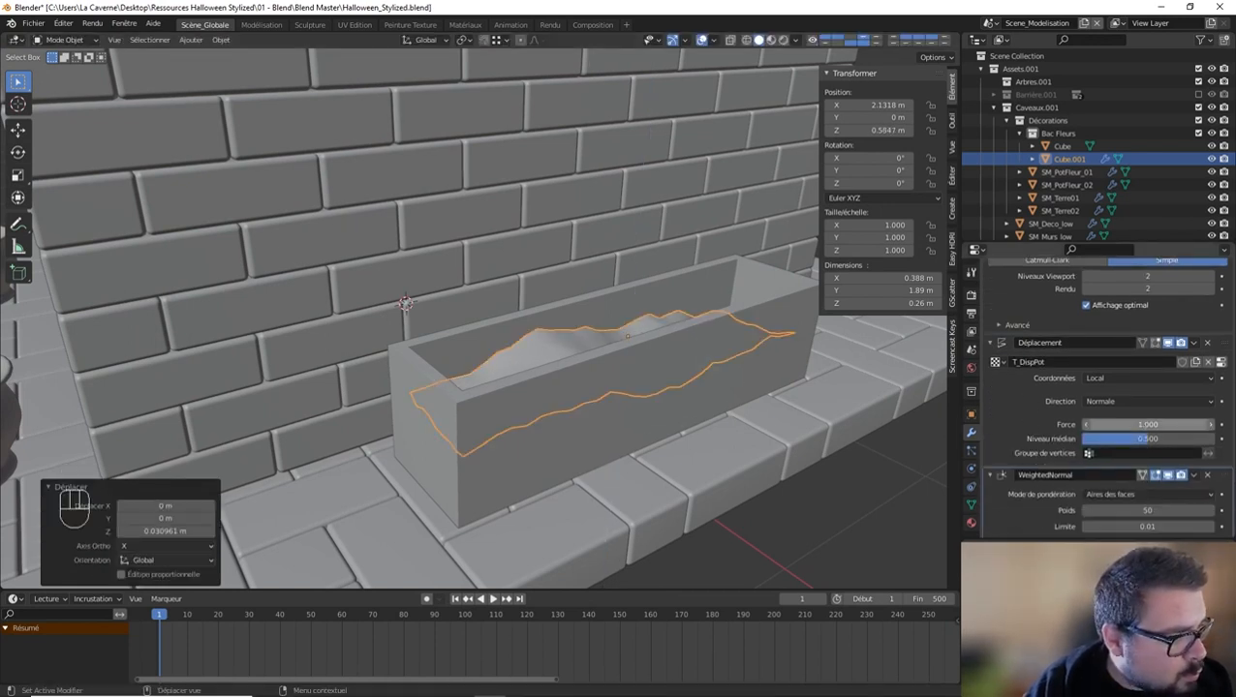
{"action": "key", "text": "Return"}
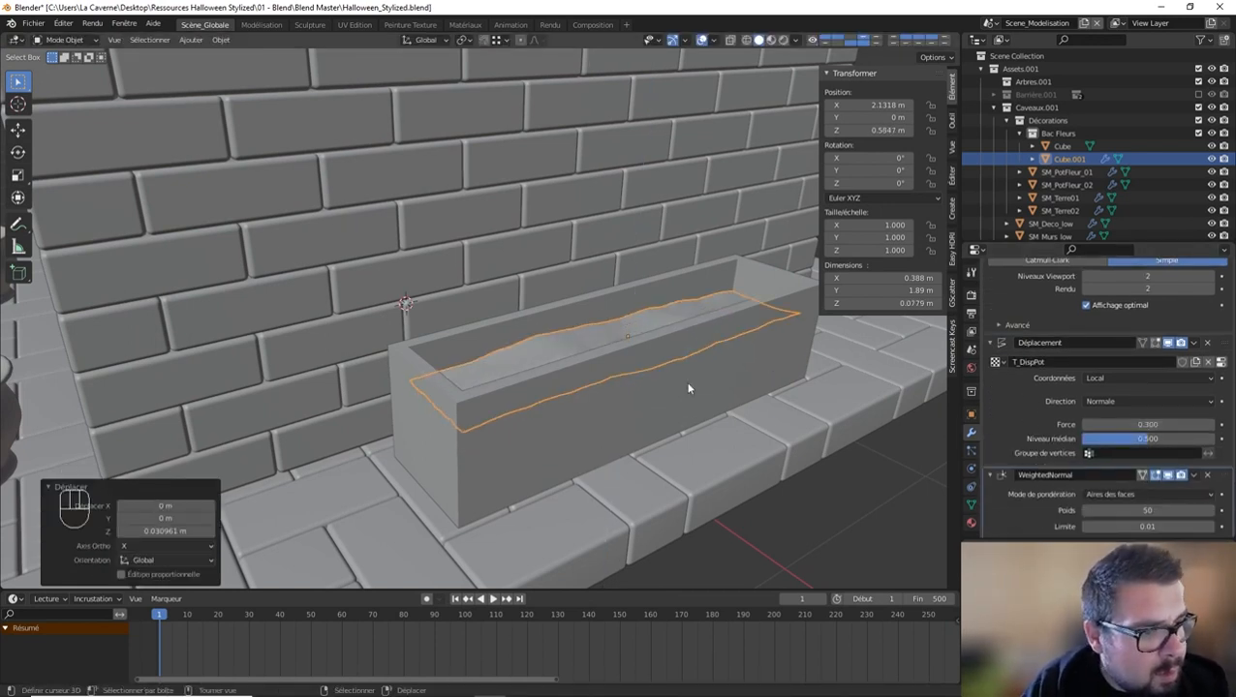
{"action": "key", "text": "a"}
{"action": "left_click", "coordinate": [571, 282]}
{"action": "middle_click_drag", "start_coordinate": [571, 282], "coordinate": [591, 406]}
{"action": "left_click", "coordinate": [591, 406]}
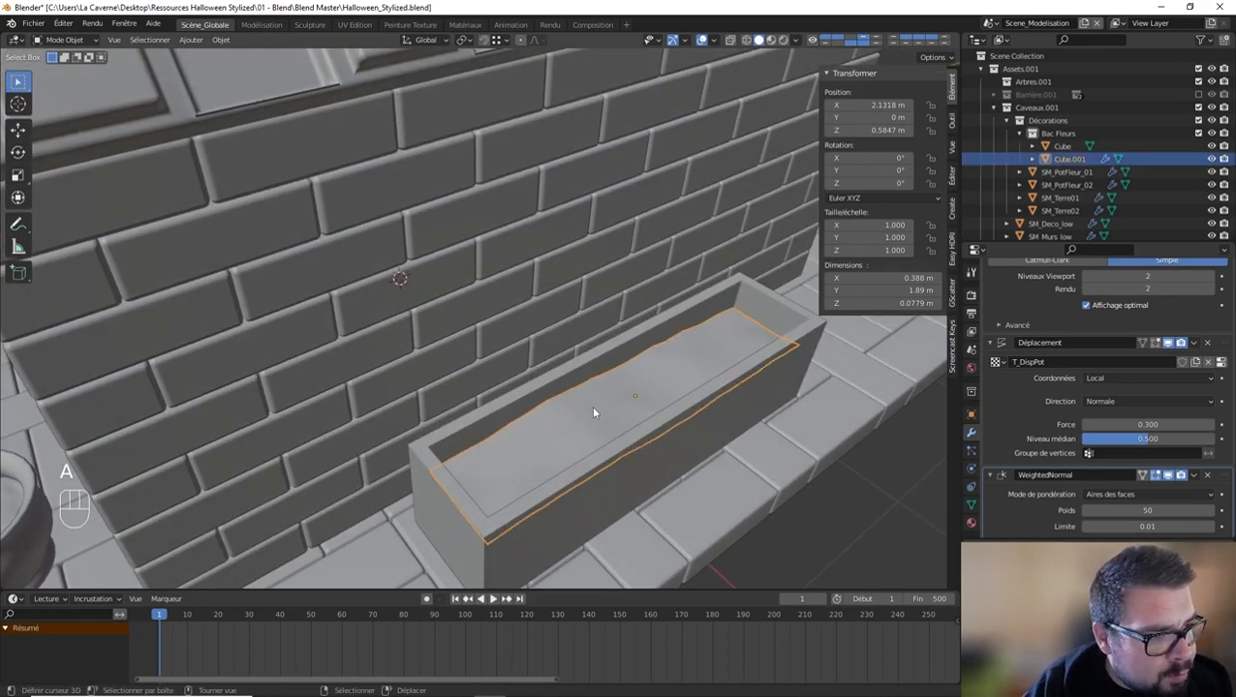
Step: Set the Weighted Normal weight to 100, apply the soil's Subdivision and Displace modifiers, and select the planter
{"action": "middle_click_drag", "start_coordinate": [677, 427], "coordinate": [715, 414], "text": "shift"}
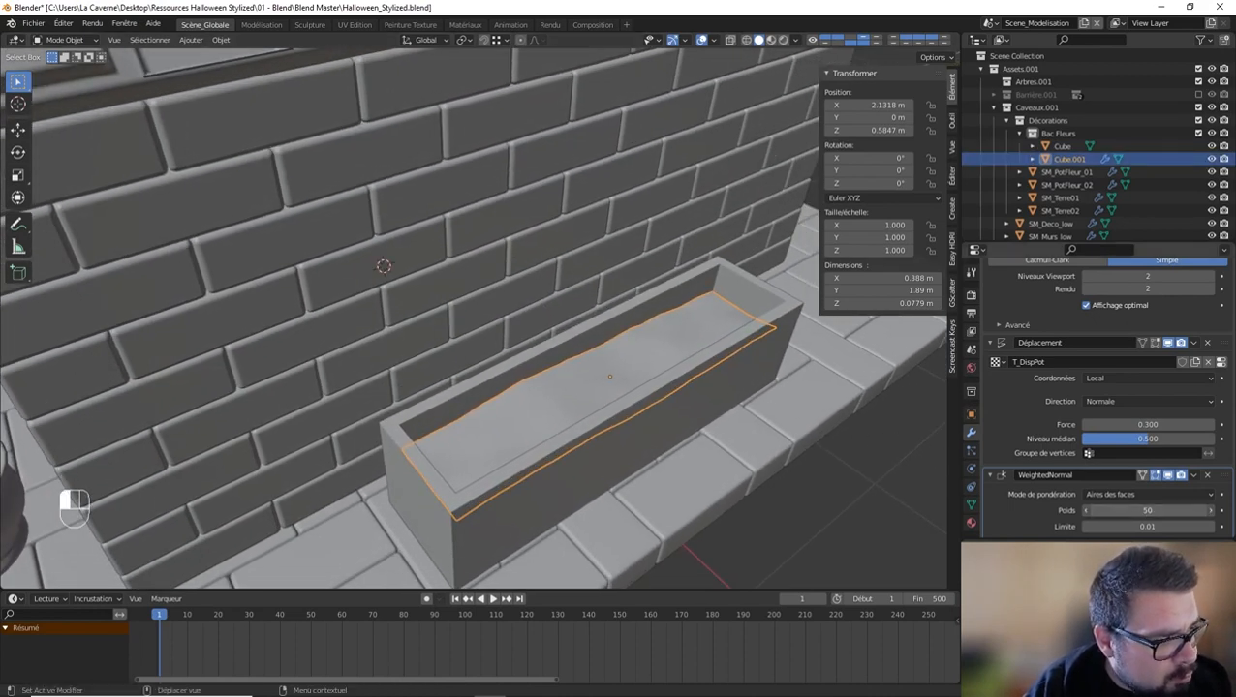
{"action": "scroll", "coordinate": [1162, 387], "scroll_direction": "up", "scroll_amount": 4}
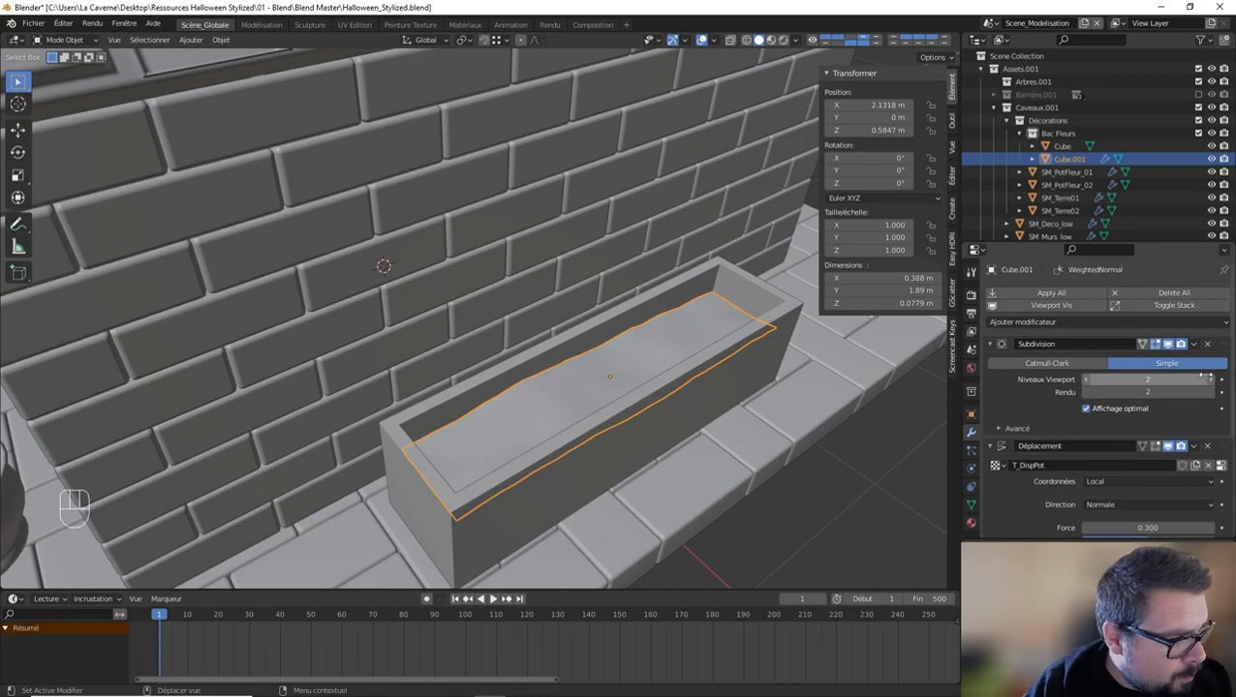
{"action": "key", "text": "ctrl+a"}
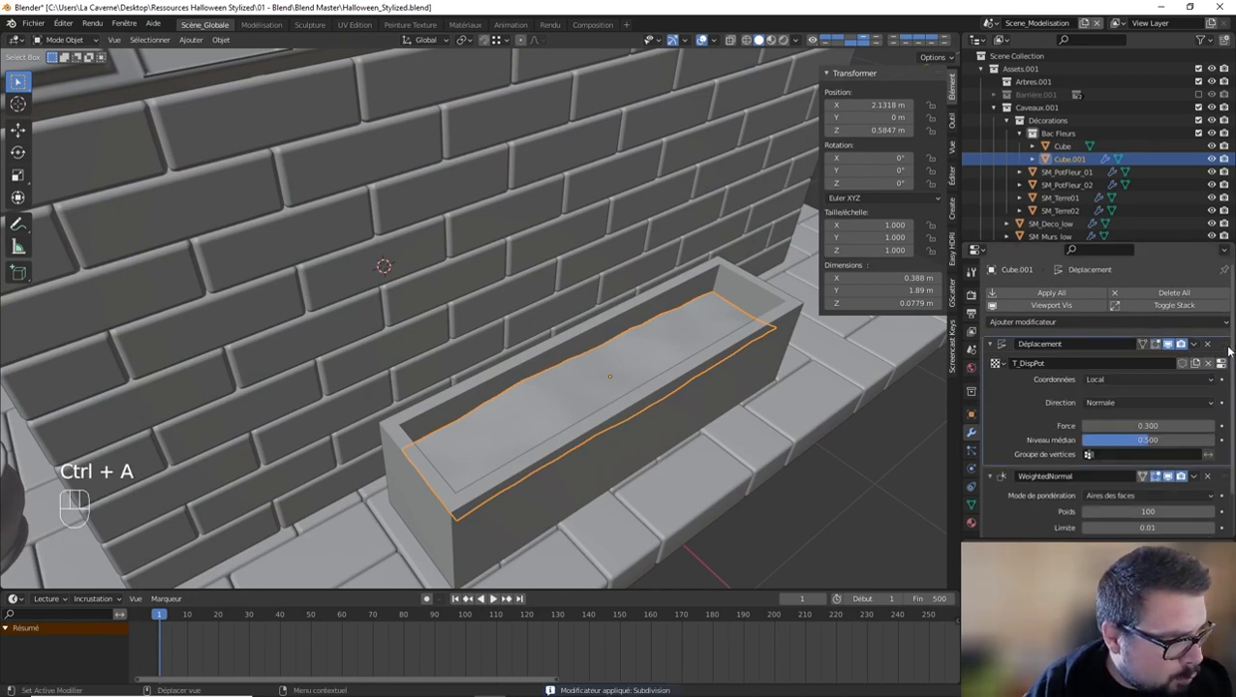
{"action": "key", "text": "ctrl+a"}
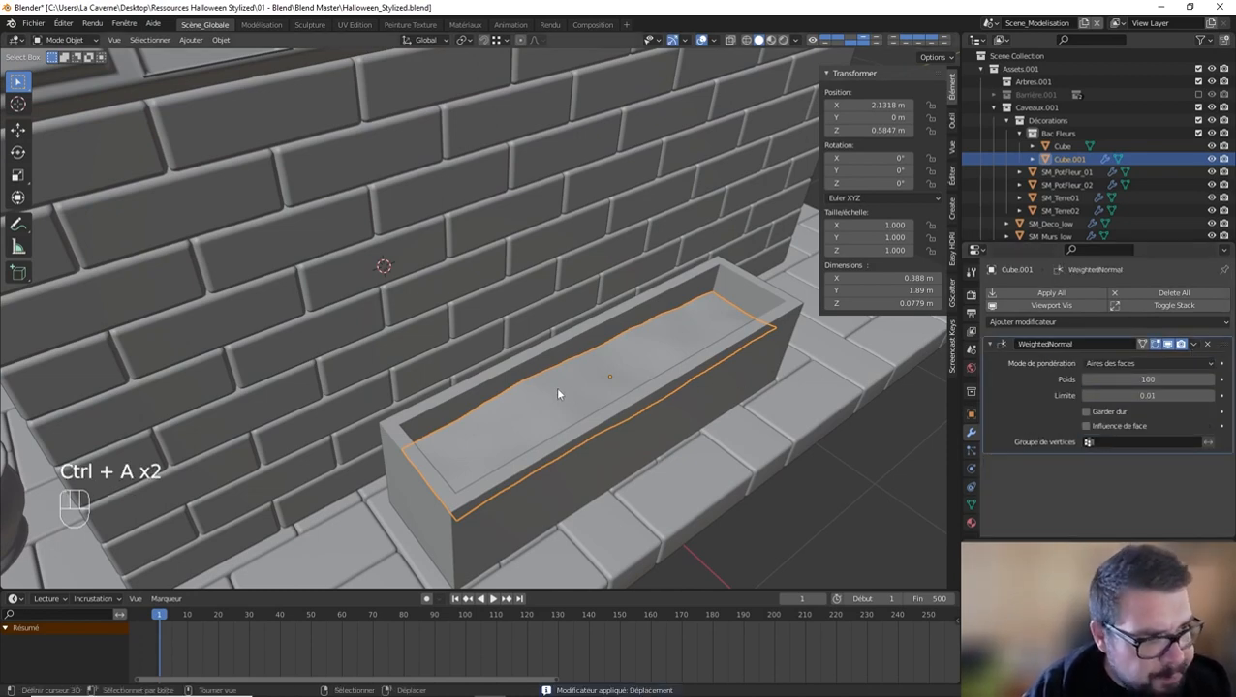
{"action": "left_click", "coordinate": [502, 383]}
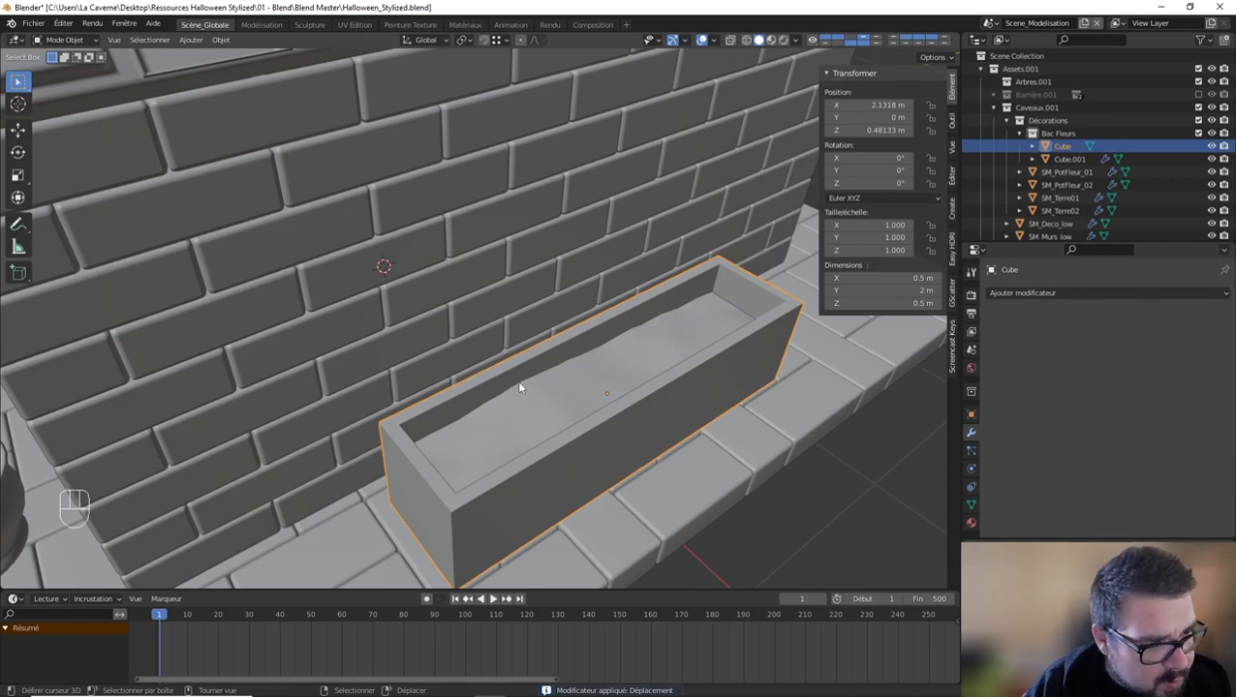
Step: Add Bevel and Weighted Normal modifiers to the planter and enable auto smooth on it
{"action": "key", "text": "q"}
{"action": "left_click", "coordinate": [456, 371]}
{"action": "key", "text": "q"}
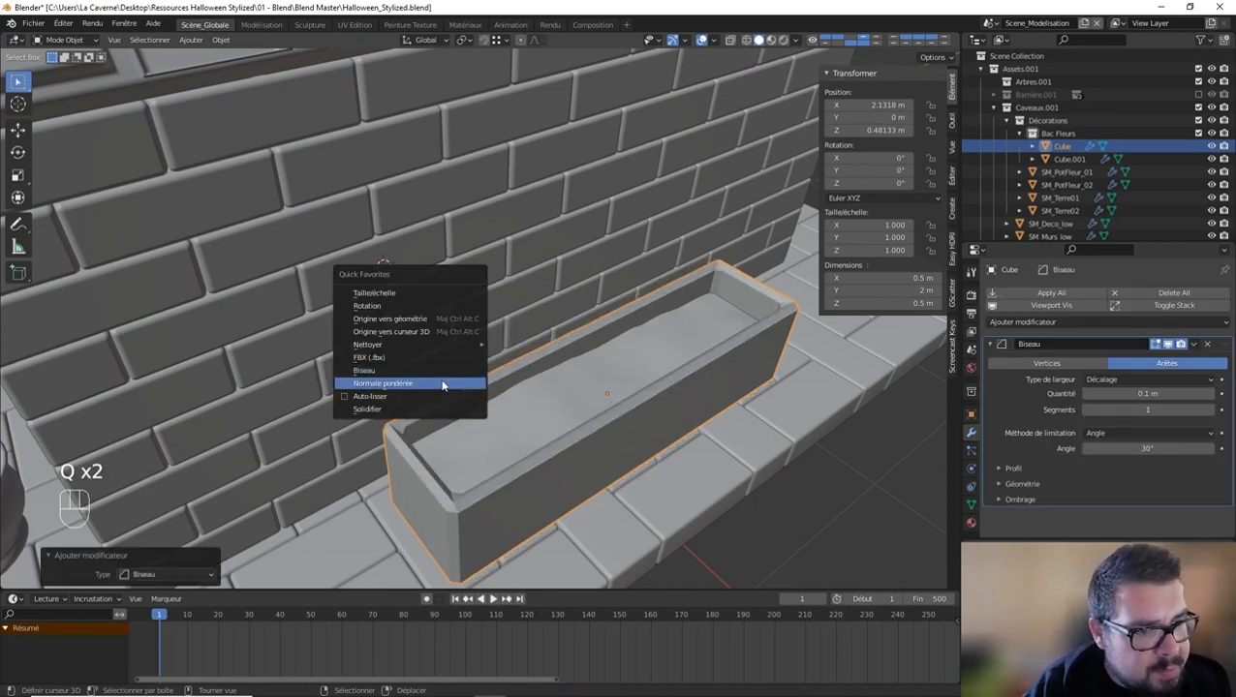
{"action": "key", "text": "q"}
{"action": "key", "text": "q"}
{"action": "left_click", "coordinate": [509, 401]}
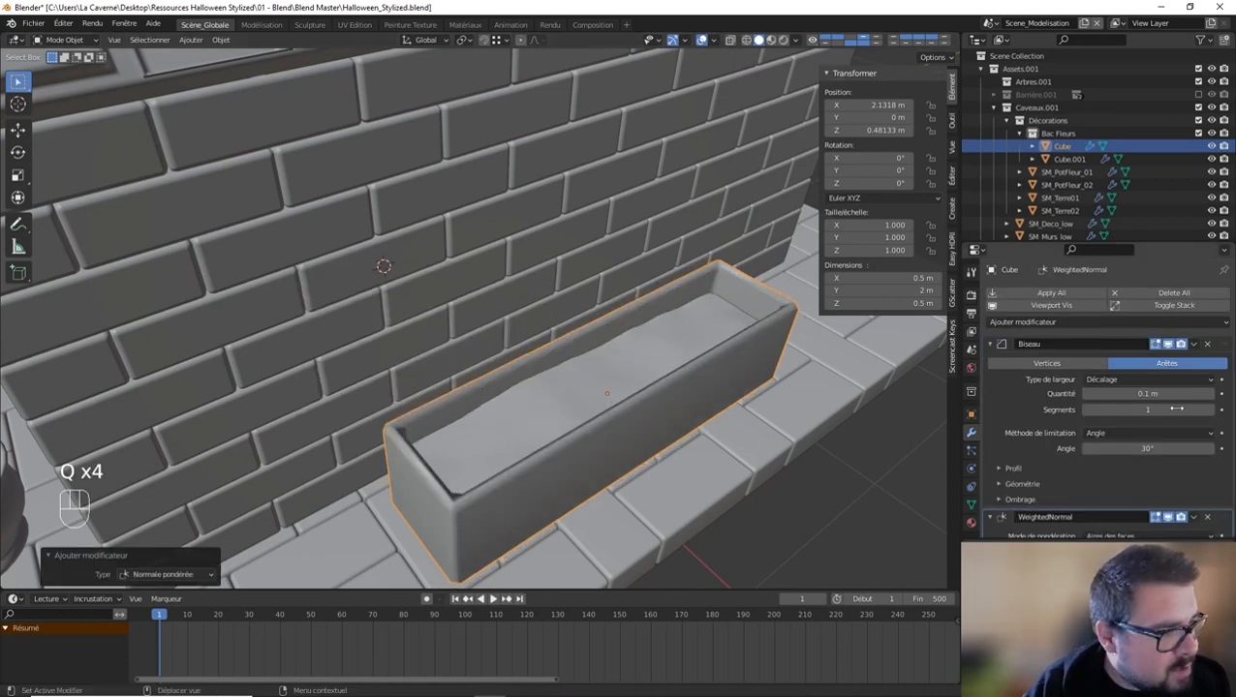
Step: Set the planter's bevel to Absolute width, 0.02 m and 2 segments, and its Weighted Normal weight to 100
{"action": "left_click", "coordinate": [1127, 380]}
{"action": "left_click", "coordinate": [1138, 451]}
{"action": "left_click", "coordinate": [1147, 392]}
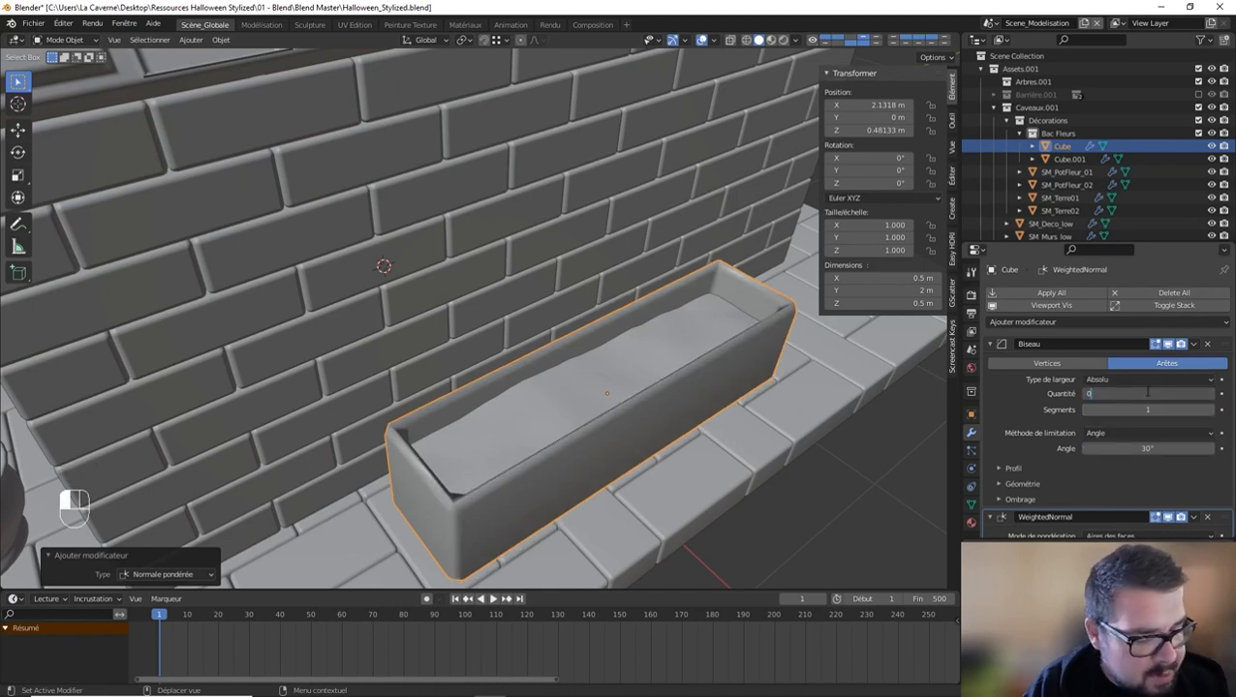
{"action": "key", "text": "Return"}
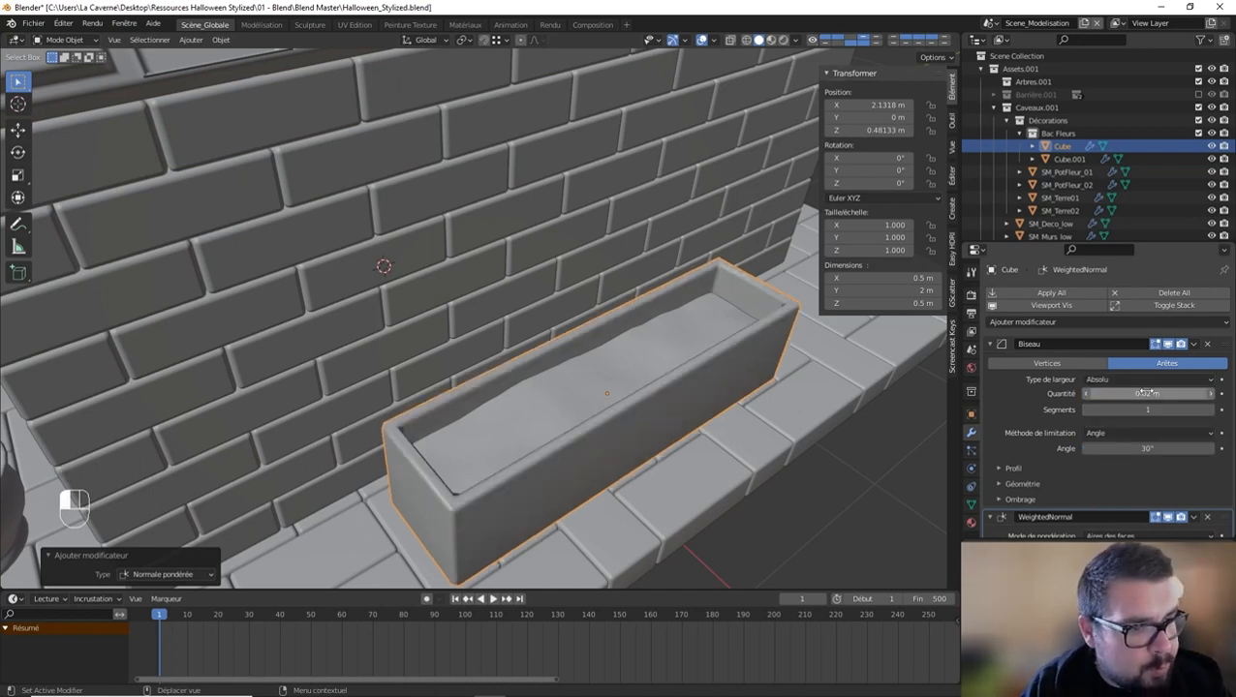
{"action": "left_click", "coordinate": [1212, 410]}
{"action": "left_click", "coordinate": [990, 344]}
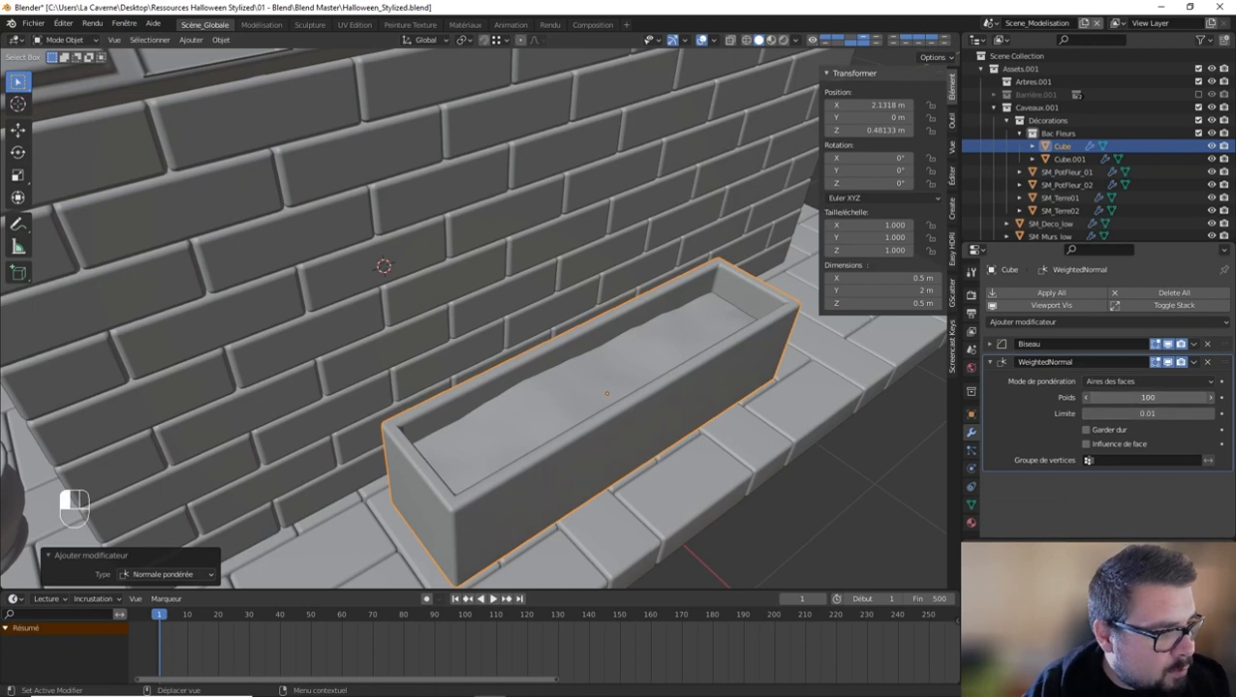
Step: Set the outer miter of the planter's Bevel modifier to Arc
{"action": "key", "text": "a"}
{"action": "left_click", "coordinate": [663, 342]}
{"action": "middle_click_drag", "start_coordinate": [663, 345], "coordinate": [543, 352]}
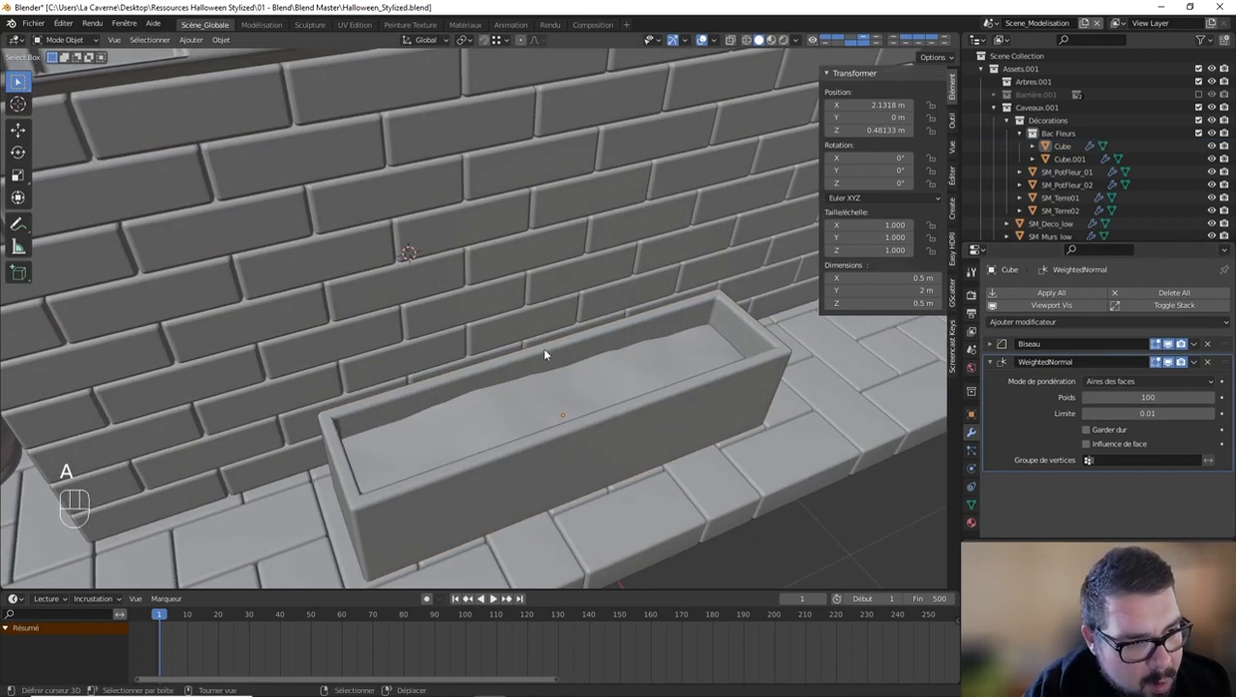
{"action": "left_click", "coordinate": [543, 353]}
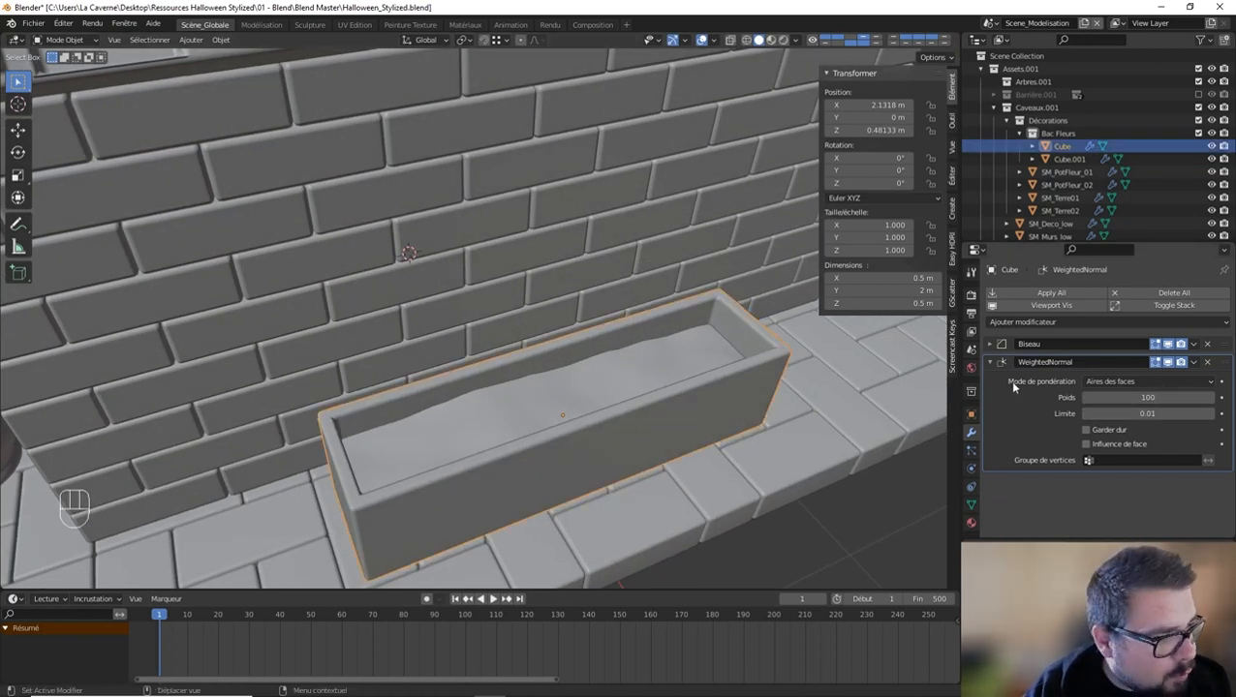
{"action": "left_click", "coordinate": [998, 351]}
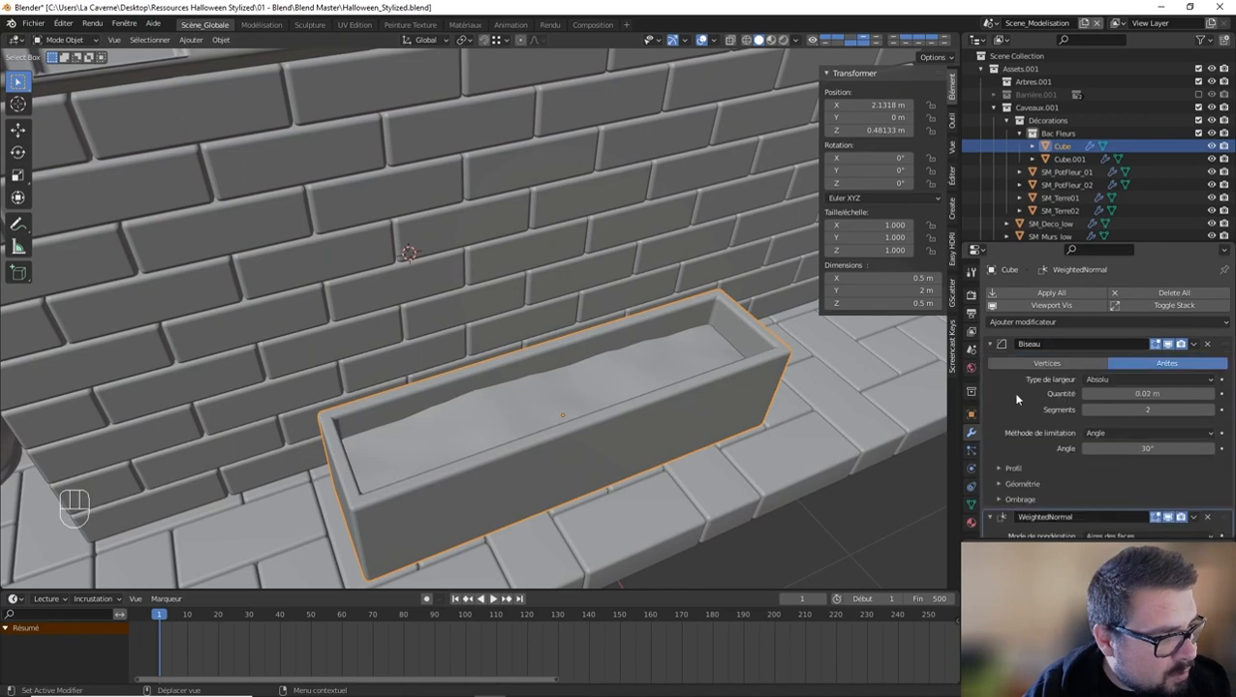
{"action": "left_click", "coordinate": [1004, 483]}
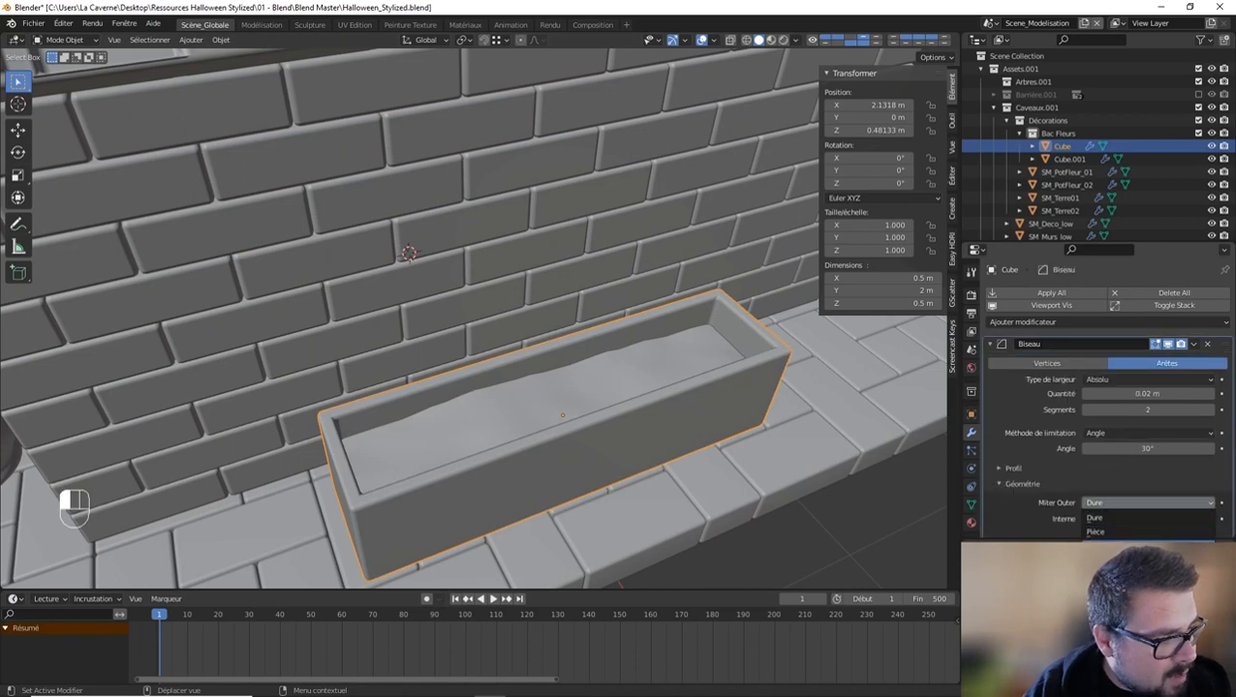
{"action": "left_click", "coordinate": [1109, 547]}
Step: Add three evenly spaced horizontal loop cuts around the planter and bevel them to about 0.015 m
{"action": "key", "text": "a"}
{"action": "middle_click_drag", "start_coordinate": [615, 318], "coordinate": [583, 316]}
{"action": "left_click", "coordinate": [599, 309]}
{"action": "key", "text": "Tab"}
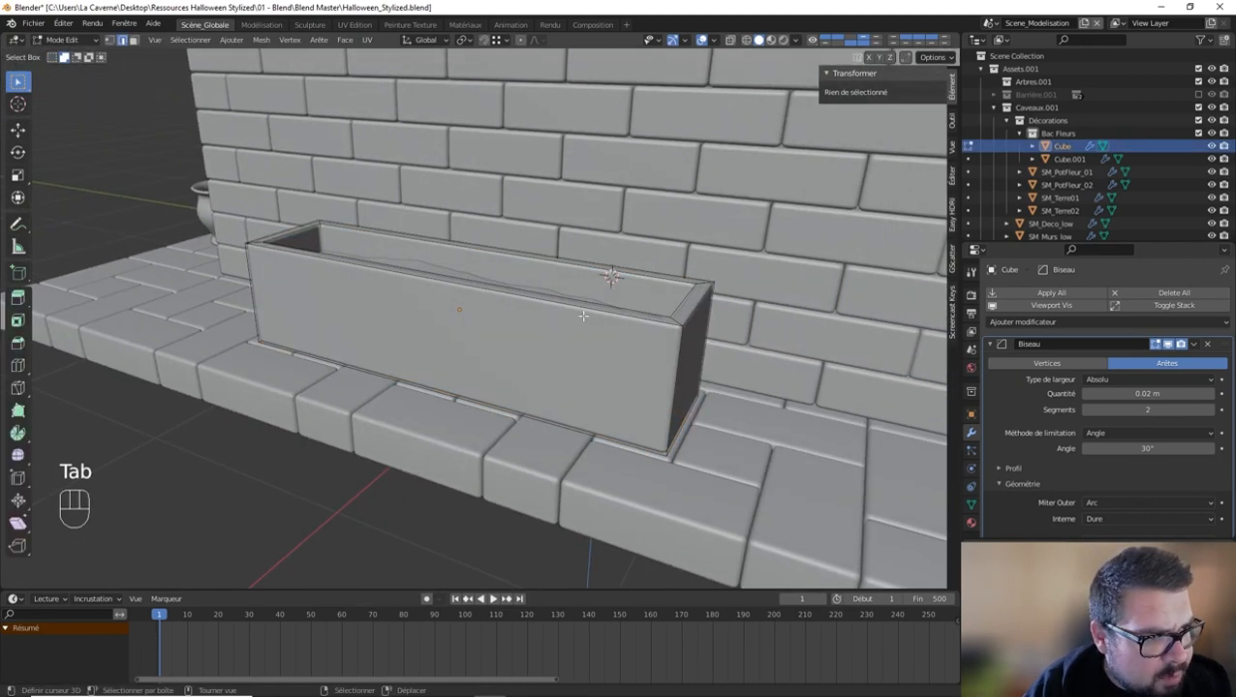
{"action": "key", "text": "ctrl+r"}
{"action": "scroll", "coordinate": [670, 360], "scroll_direction": "up", "scroll_amount": 2}
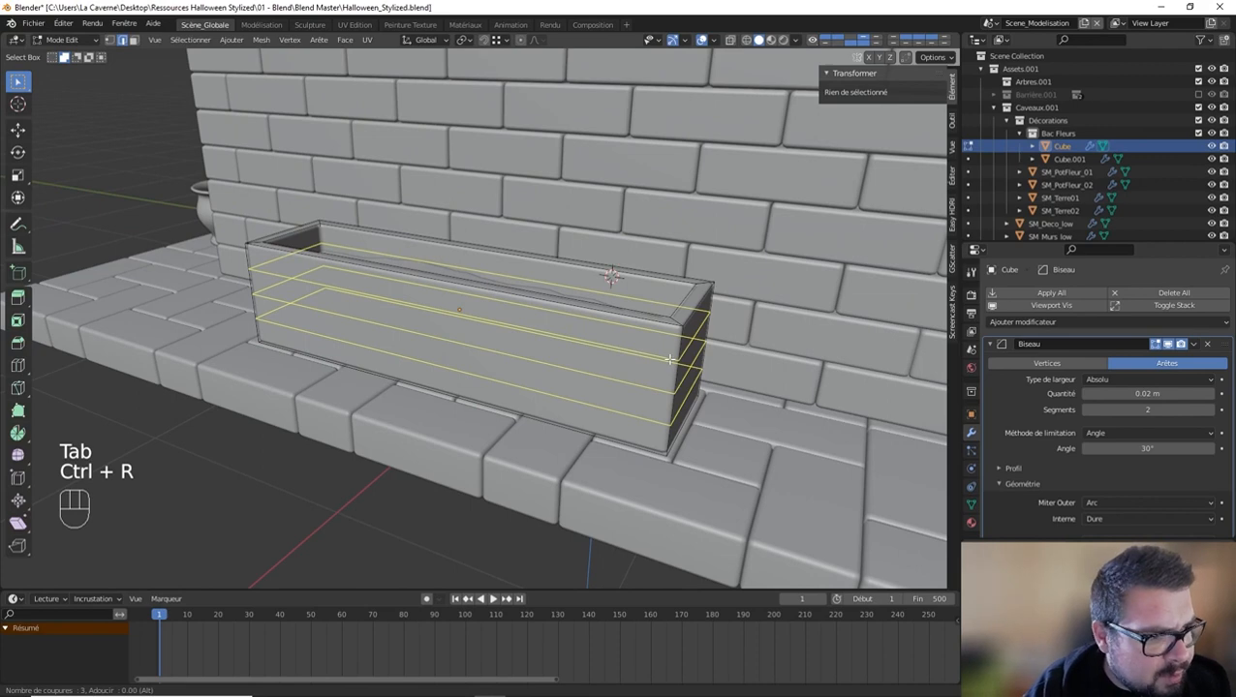
{"action": "left_click", "coordinate": [671, 360]}
{"action": "right_click", "coordinate": [670, 359]}
{"action": "key", "text": "ctrl+b"}
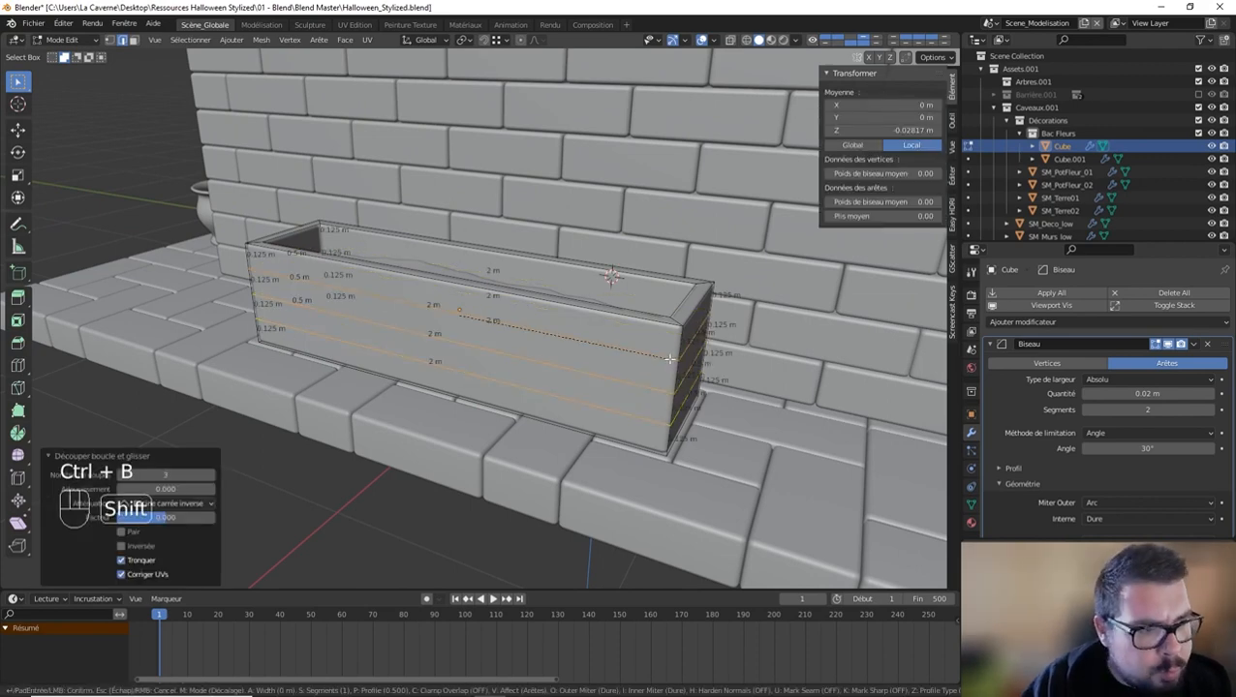
{"action": "left_click", "coordinate": [709, 357]}
Step: Extrude the three bands outward, scaled about 1.044 in X and Y, and widen them about 1.1 along X
{"action": "key", "text": "e"}
{"action": "key", "text": "s"}
{"action": "key", "text": "shift+z"}
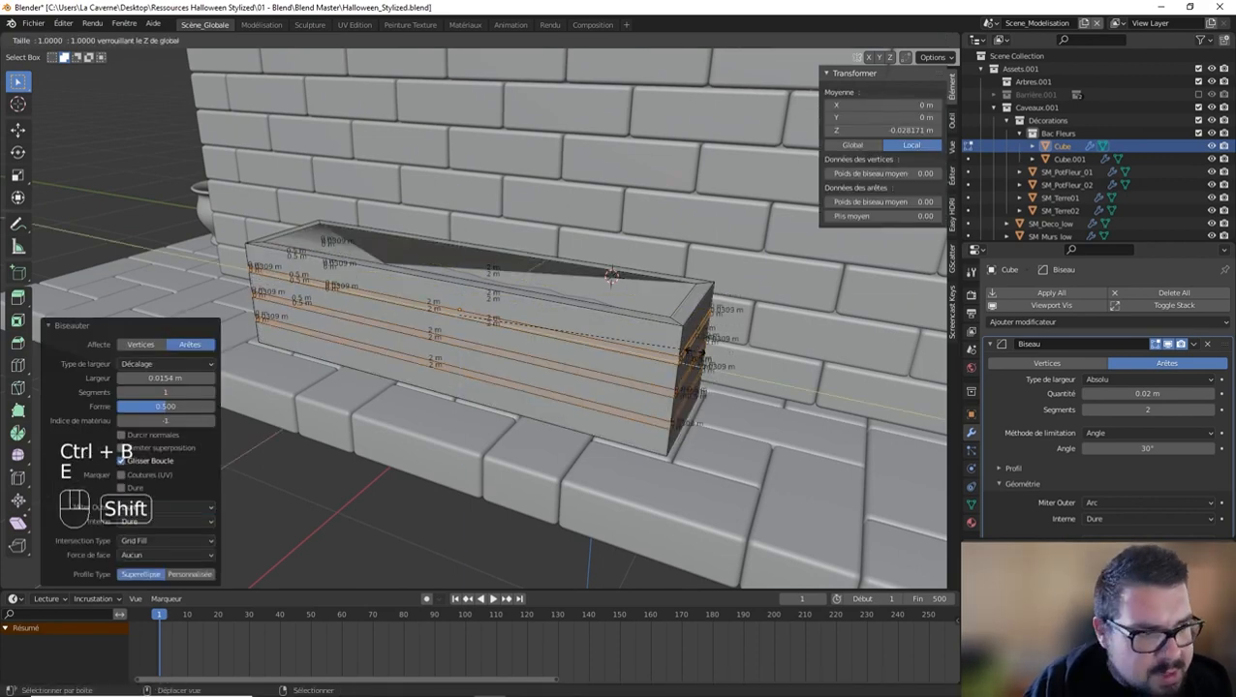
{"action": "left_click", "coordinate": [802, 355]}
{"action": "middle_click_drag", "start_coordinate": [802, 355], "coordinate": [715, 380]}
{"action": "key", "text": "s"}
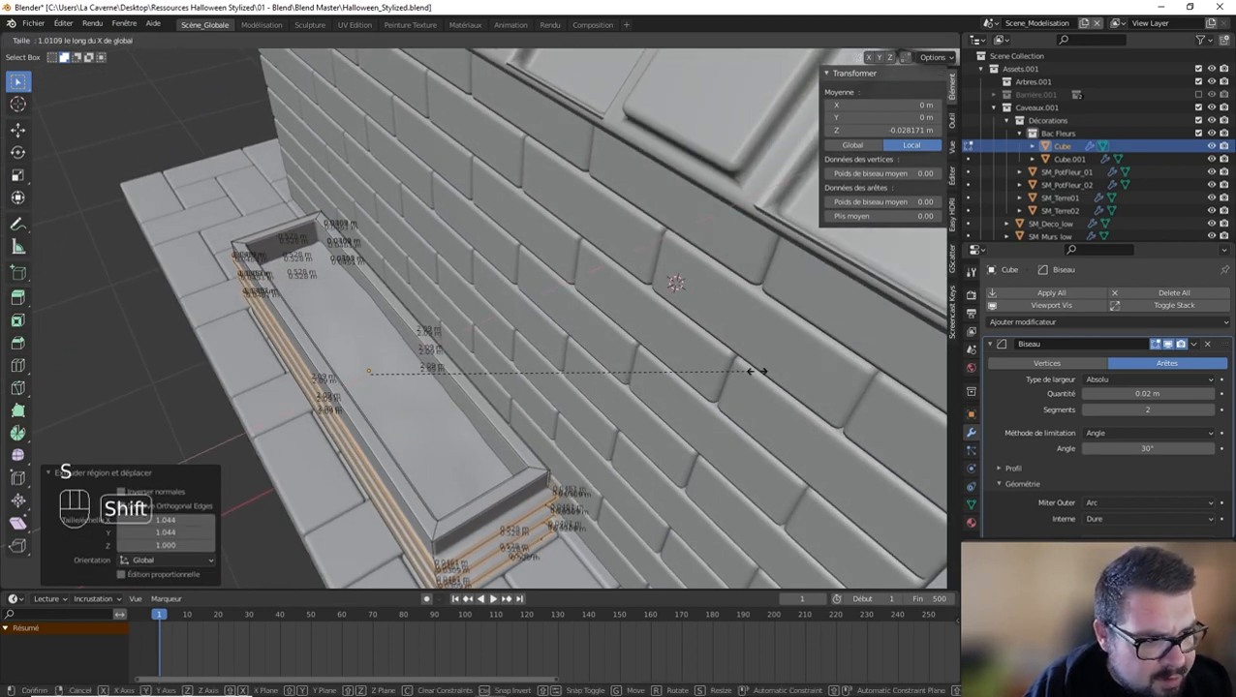
{"action": "key", "text": "x"}
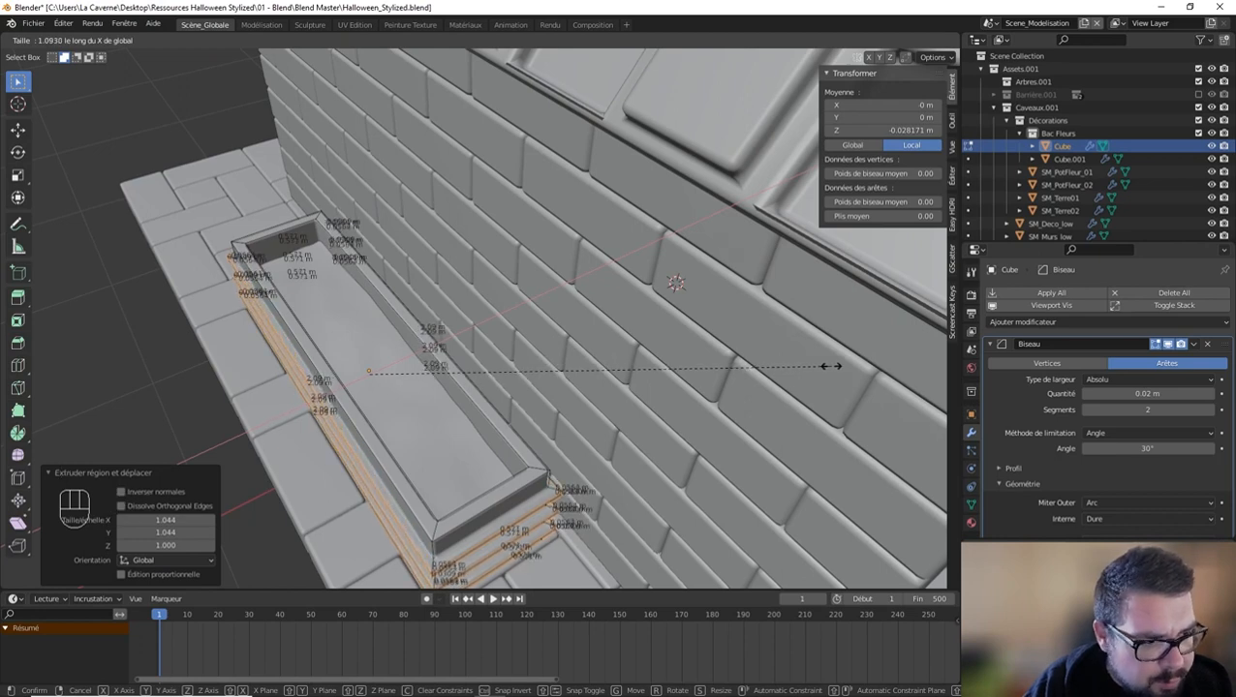
{"action": "left_click", "coordinate": [833, 367]}
Step: Apply the planter's scale and rotation and set its origin to its geometry
{"action": "key", "text": "Tab"}
{"action": "middle_click_drag", "start_coordinate": [592, 387], "coordinate": [607, 342]}
{"action": "key", "text": "q"}
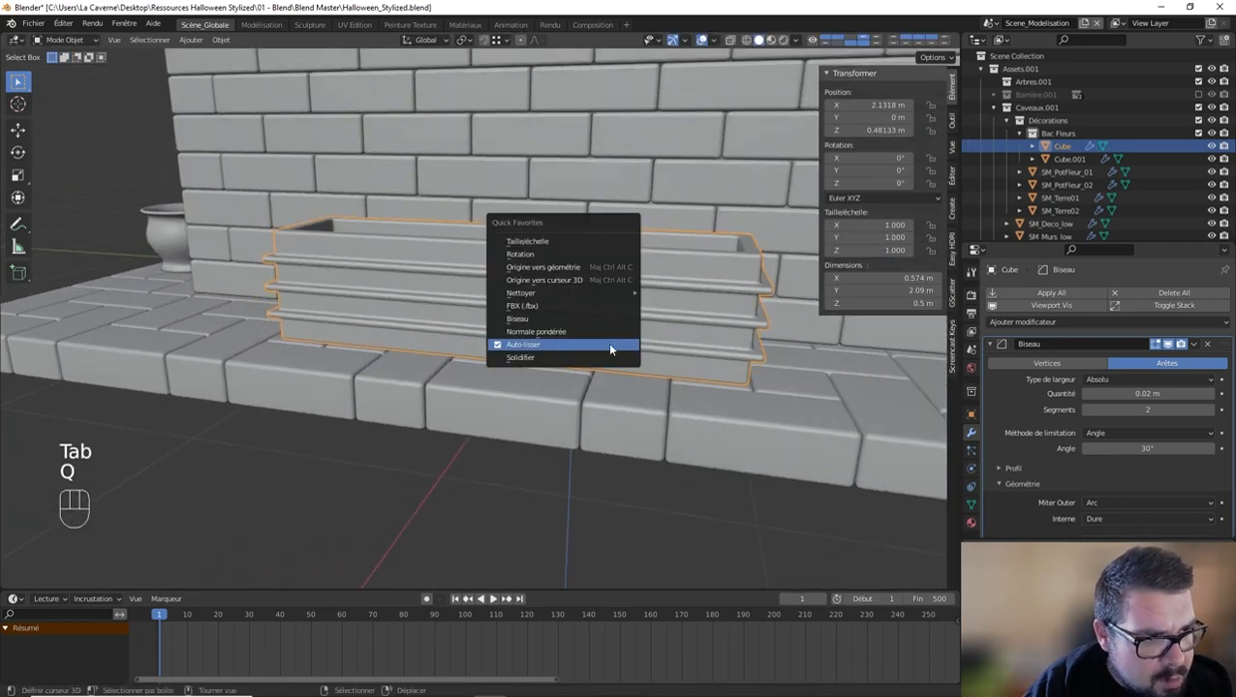
{"action": "left_click", "coordinate": [573, 244]}
{"action": "key", "text": "q"}
{"action": "left_click", "coordinate": [551, 257]}
{"action": "key", "text": "q"}
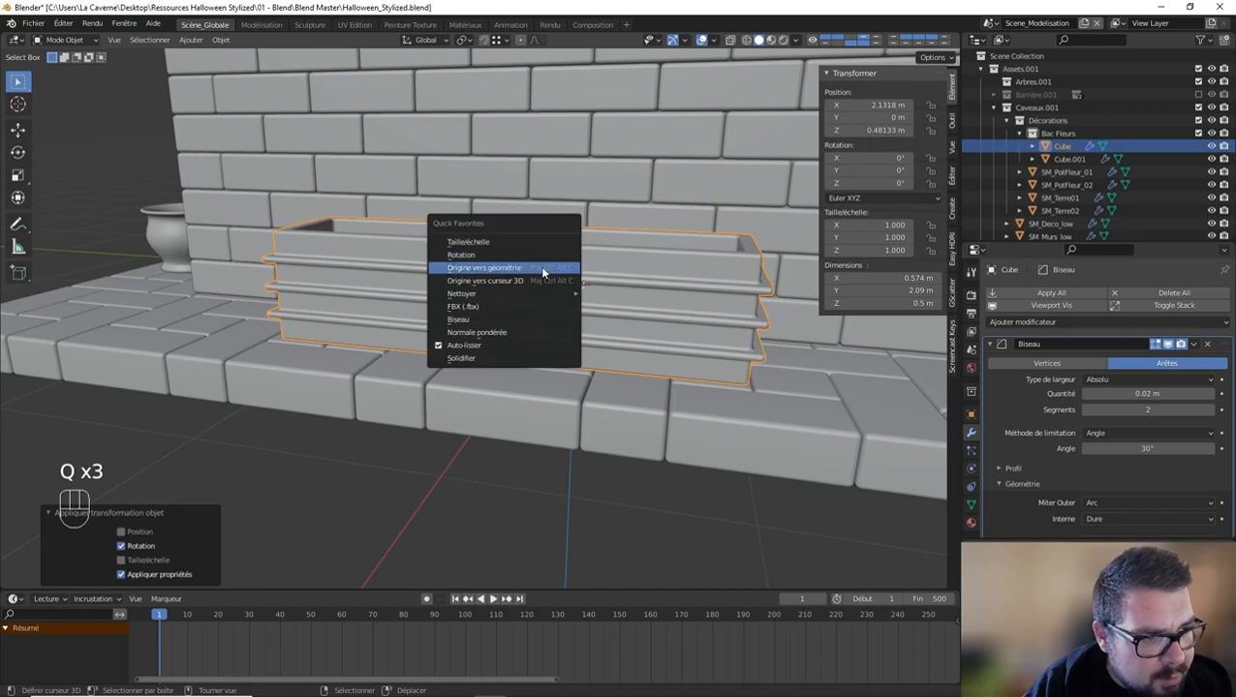
{"action": "left_click", "coordinate": [542, 274]}
Step: Add a centered horizontal loop cut around the planter between its rim and the uppermost band
{"action": "middle_click_drag", "start_coordinate": [543, 274], "coordinate": [521, 285]}
{"action": "key", "text": "Tab"}
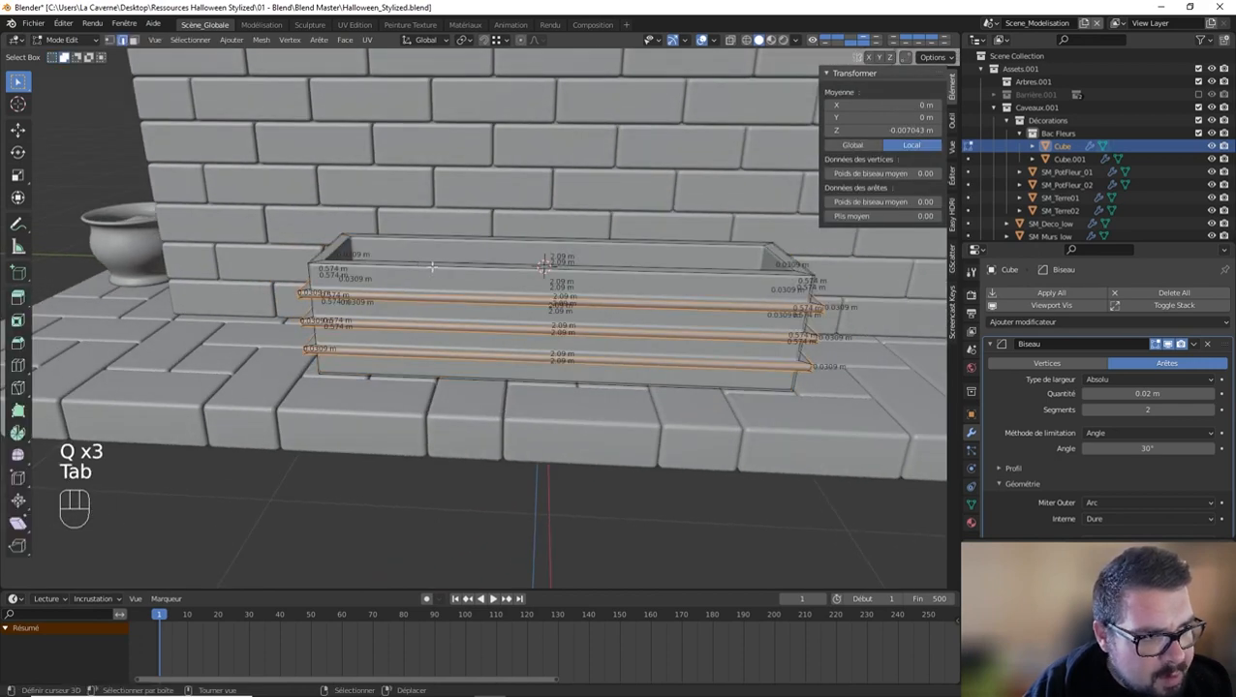
{"action": "key", "text": "ctrl+r"}
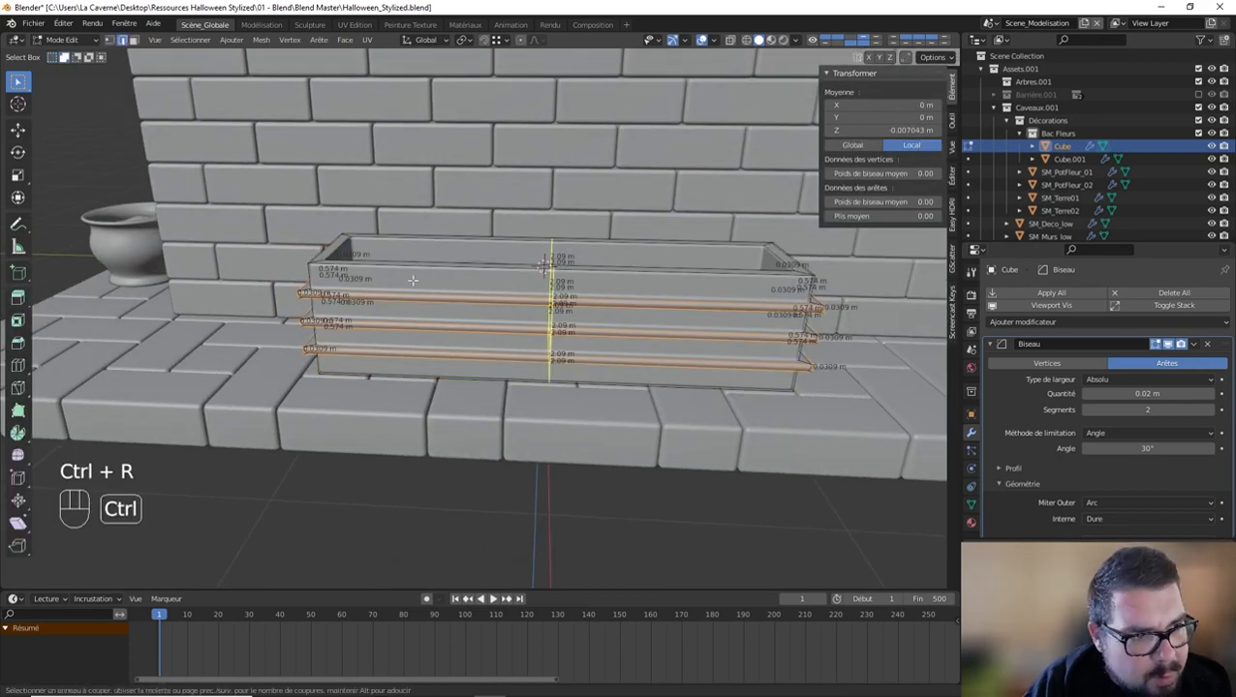
{"action": "left_click", "coordinate": [307, 274]}
{"action": "right_click", "coordinate": [307, 274]}
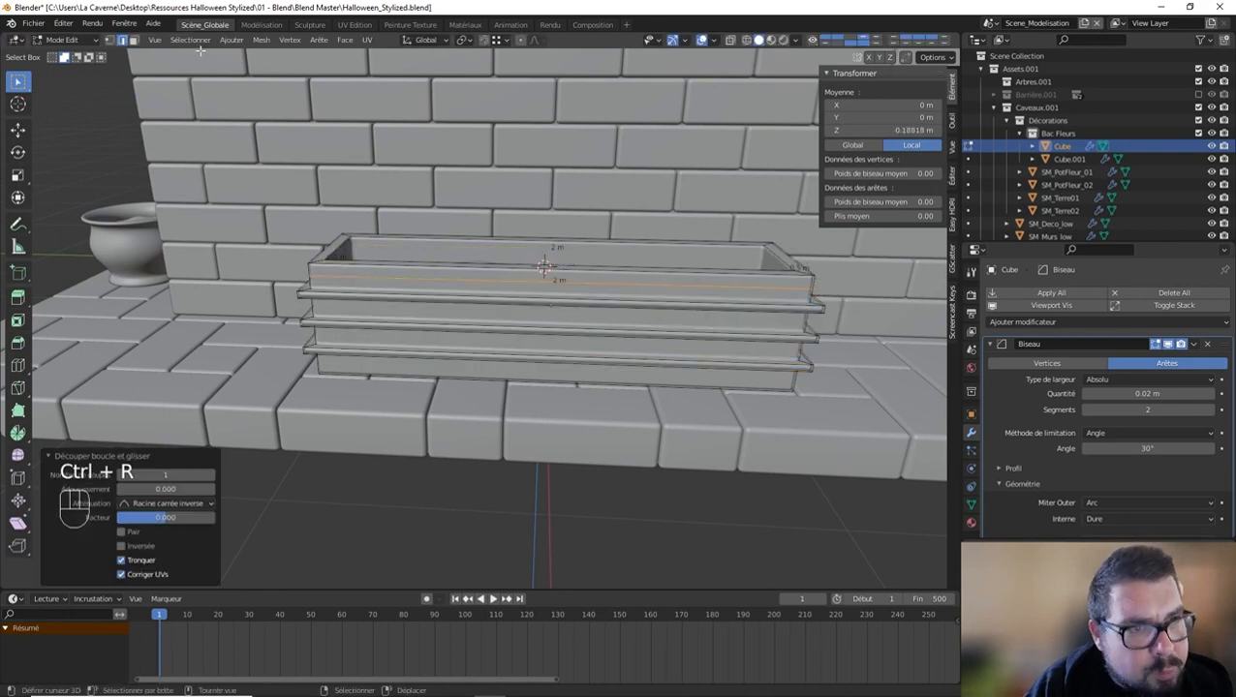
Step: Extrude the planter's uppermost face loop outward into a rim, scaled about 1.109 in X and Y, and widen it about 1.24 along X
{"action": "left_click", "coordinate": [133, 41]}
{"action": "left_click", "coordinate": [310, 271], "text": "alt+shift"}
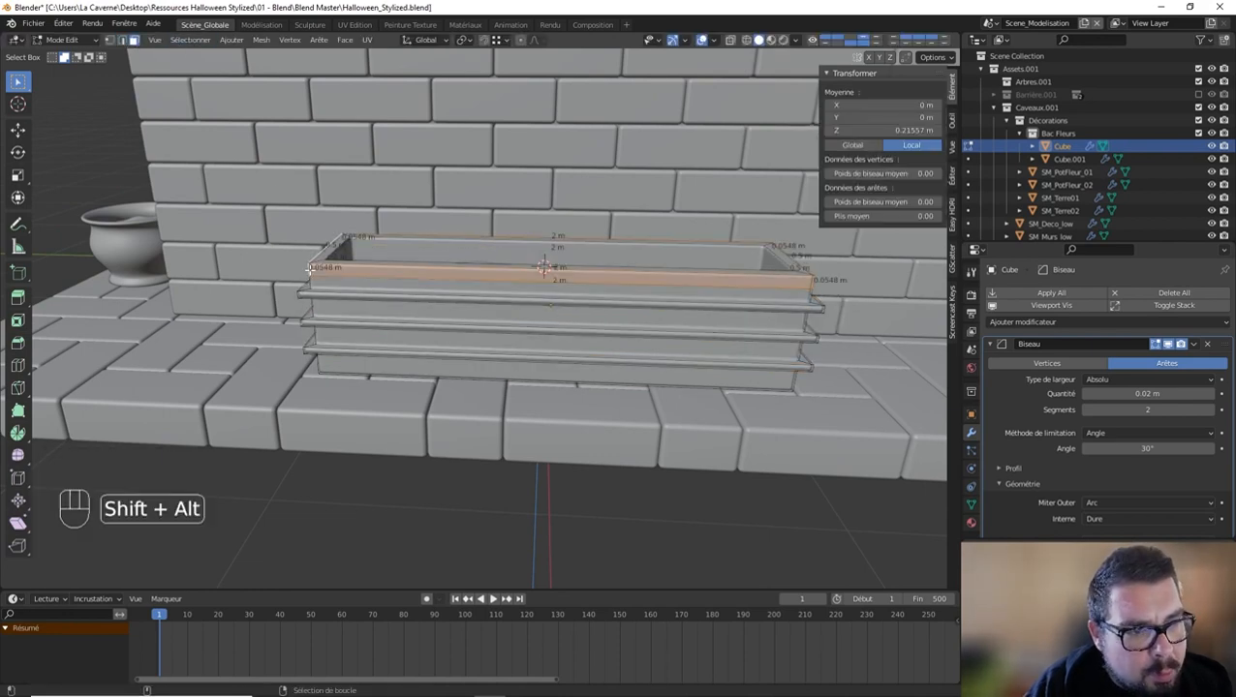
{"action": "left_click", "coordinate": [310, 271], "text": "alt+shift"}
{"action": "left_click", "coordinate": [310, 271], "text": "alt+shift"}
{"action": "key", "text": "e"}
{"action": "key", "text": "s"}
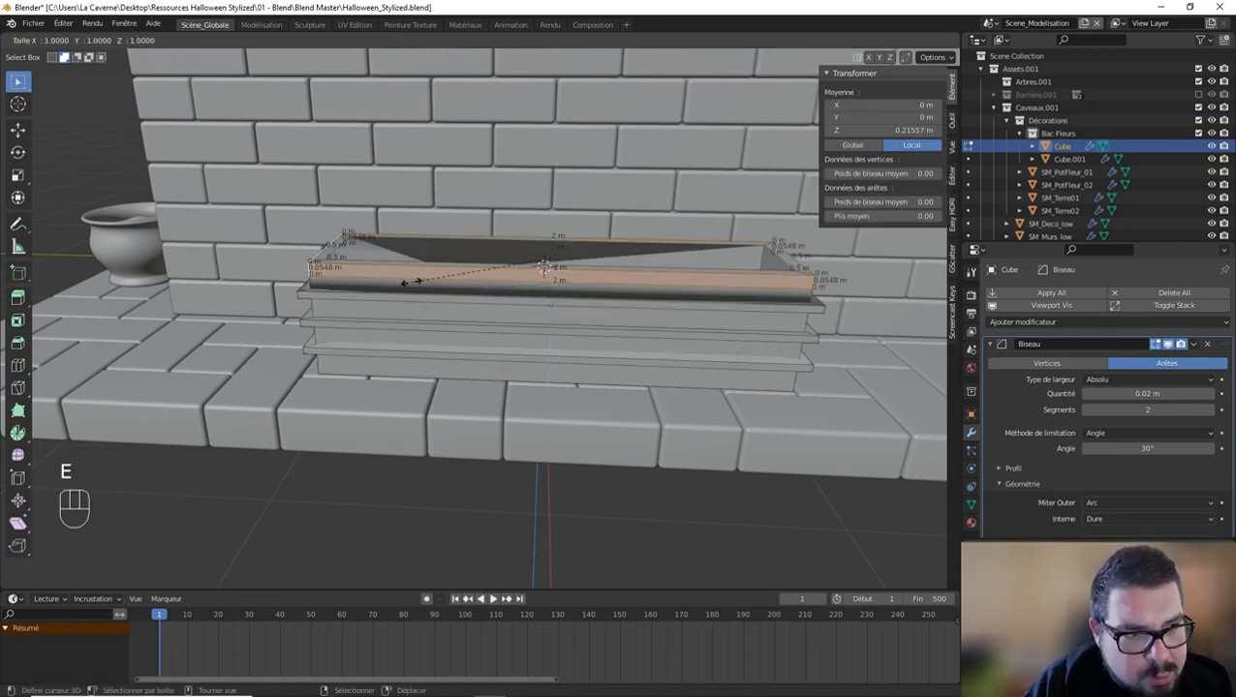
{"action": "key", "text": "shift+z"}
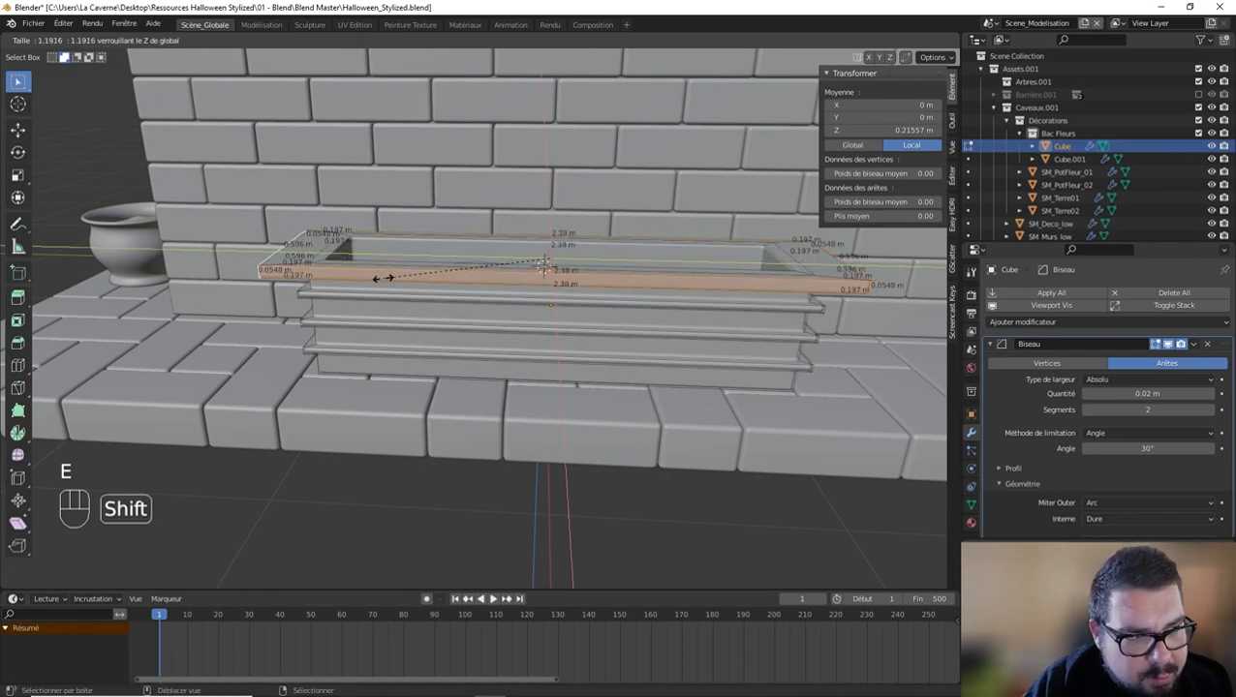
{"action": "left_click", "coordinate": [507, 294]}
{"action": "middle_click_drag", "start_coordinate": [507, 295], "coordinate": [427, 322]}
{"action": "key", "text": "s"}
{"action": "key", "text": "x"}
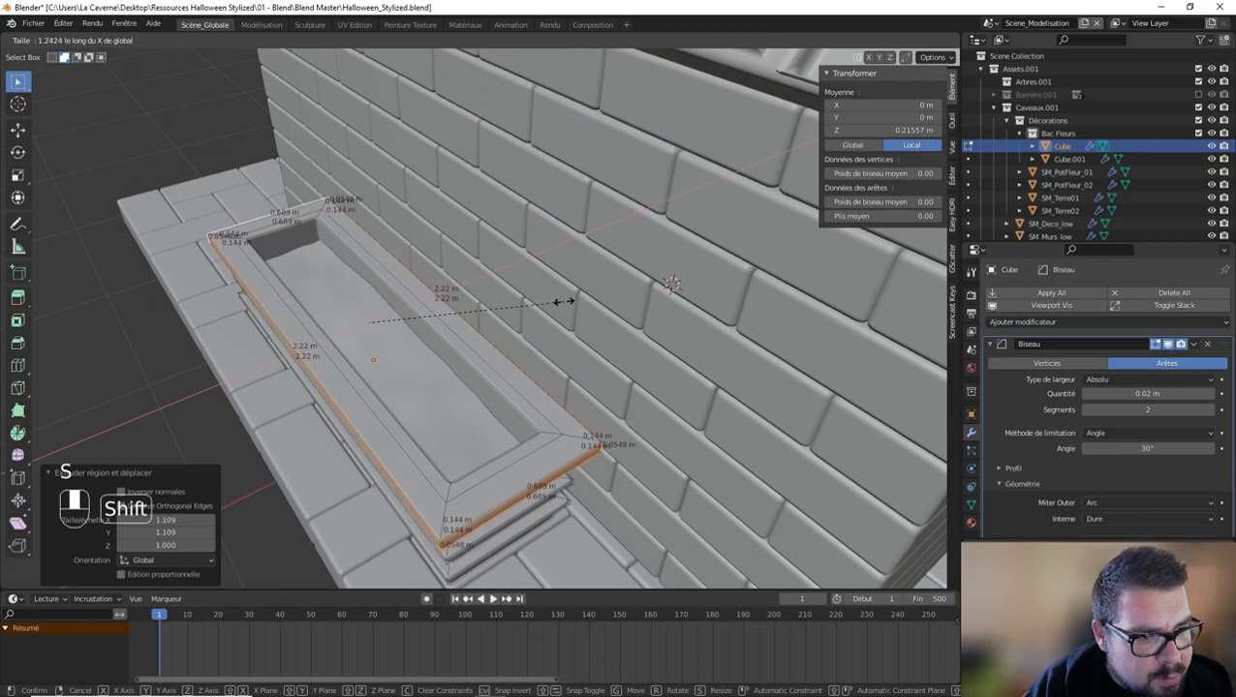
{"action": "left_click", "coordinate": [562, 300]}
Step: Apply the scale and rotation of the rimmed planter and recenter its origin on the geometry
{"action": "middle_click_drag", "start_coordinate": [516, 309], "coordinate": [469, 312]}
{"action": "key", "text": "Tab"}
{"action": "key", "text": "q"}
{"action": "key", "text": "q"}
{"action": "key", "text": "q"}
{"action": "left_click", "coordinate": [459, 310]}
{"action": "key", "text": "Tab"}
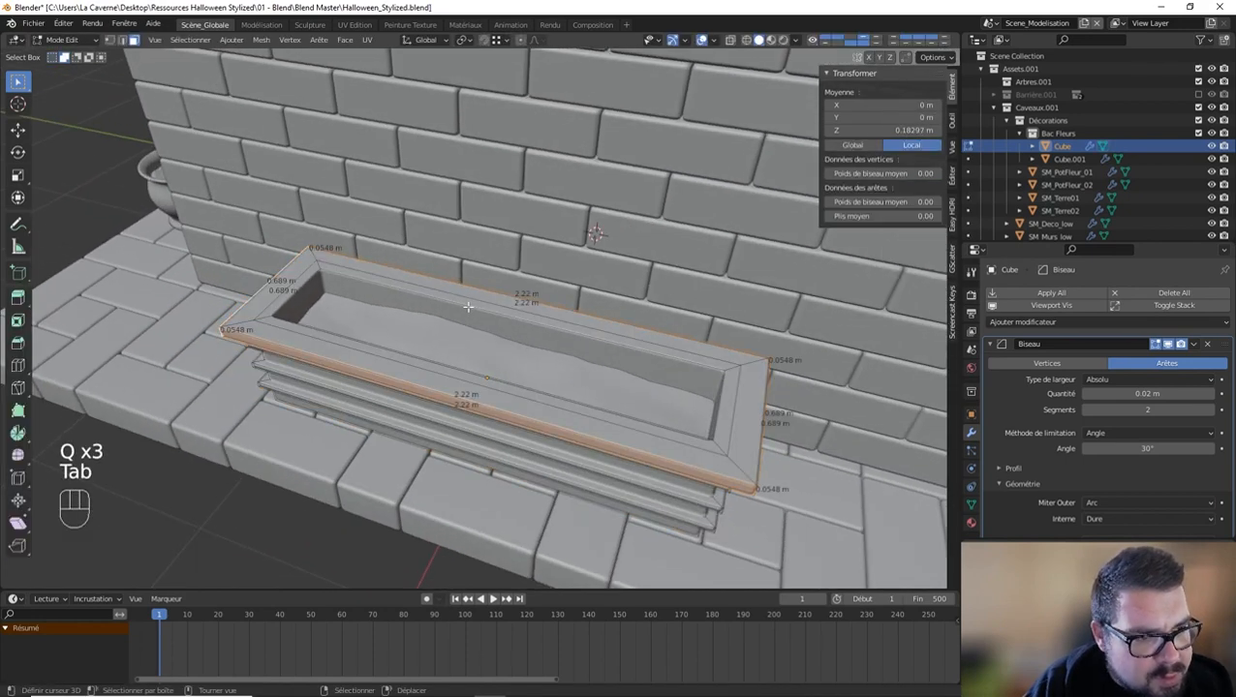
{"action": "key", "text": "ctrl+r"}
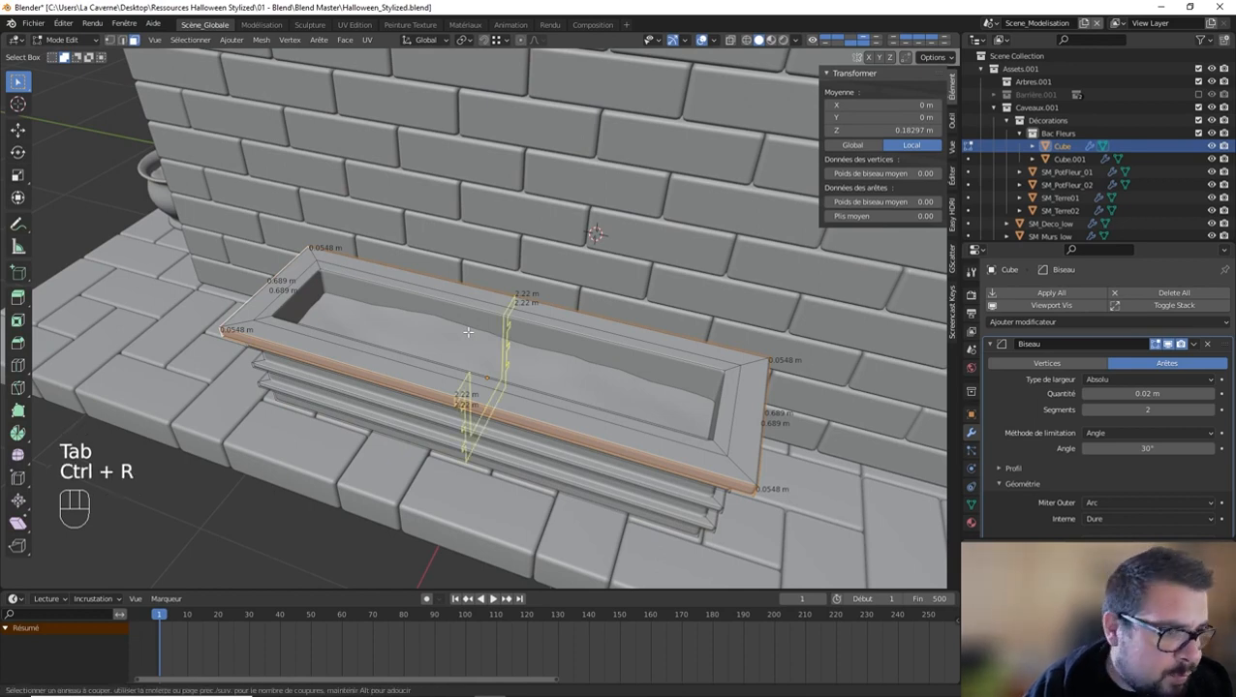
{"action": "right_click", "coordinate": [469, 330]}
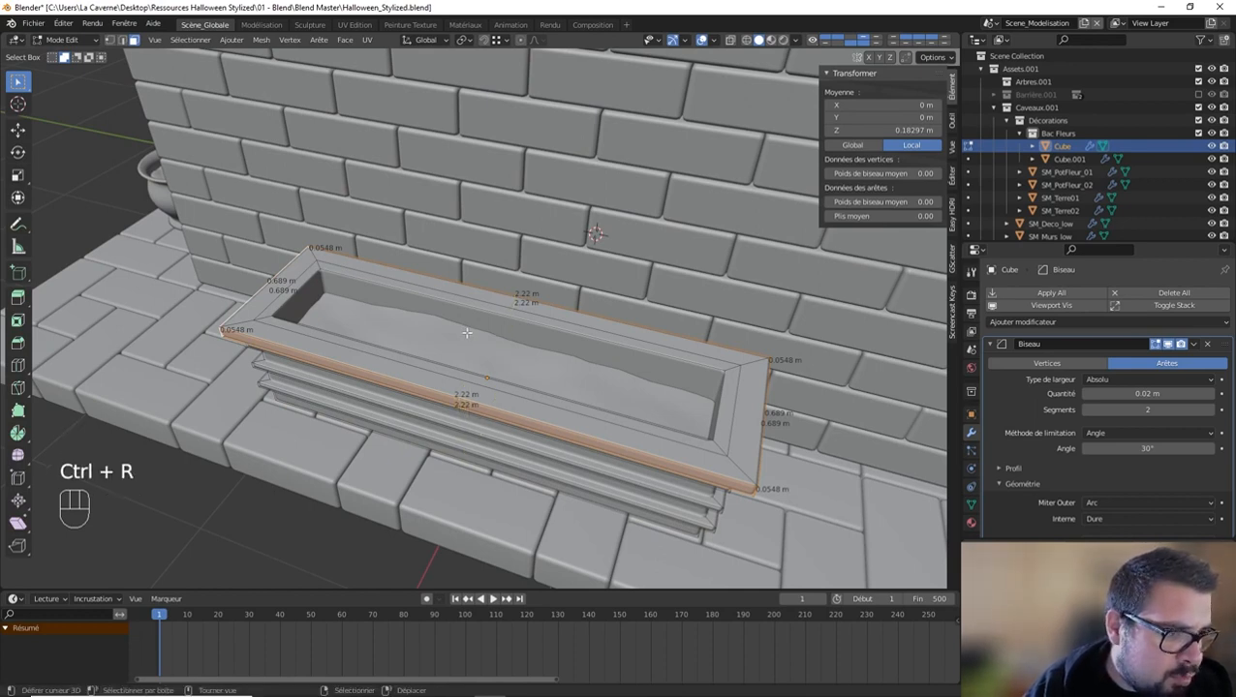
{"action": "key", "text": "Tab"}
Step: Rename the planter object SM_BacFleurD in the Bac Fleurs collection
{"action": "key", "text": "a"}
{"action": "middle_click_drag", "start_coordinate": [474, 324], "coordinate": [572, 272]}
{"action": "left_click", "coordinate": [485, 244]}
{"action": "left_click", "coordinate": [584, 286]}
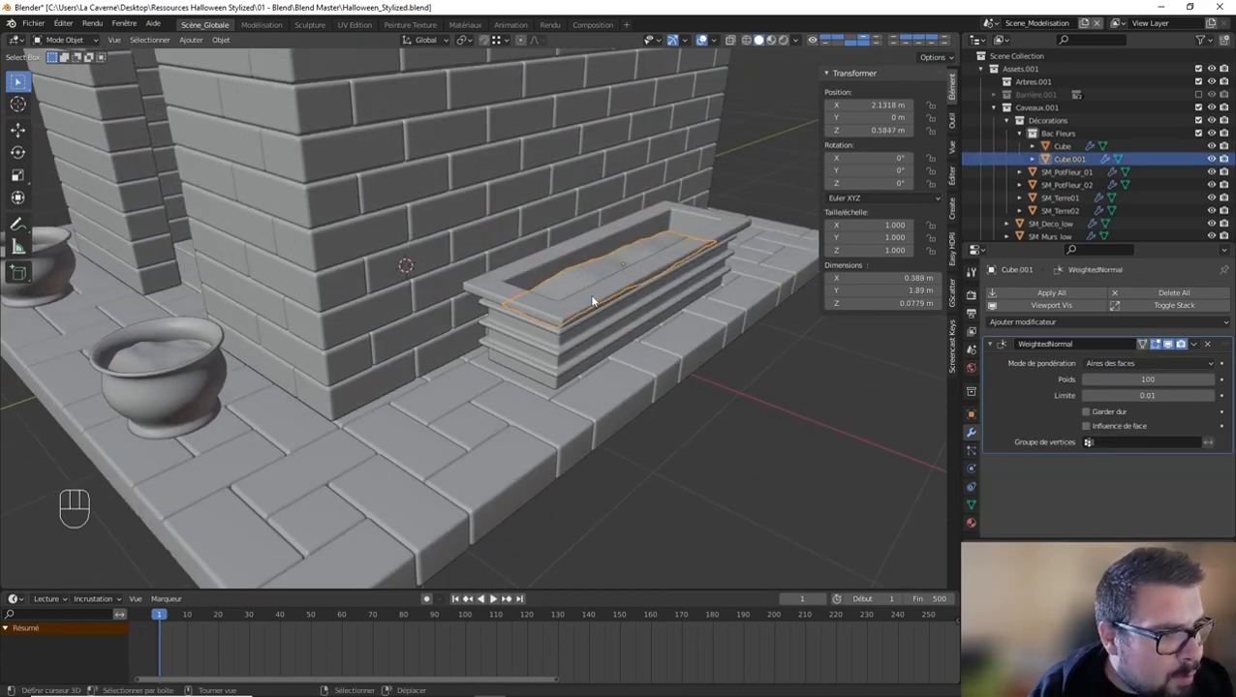
{"action": "left_click", "coordinate": [1063, 146]}
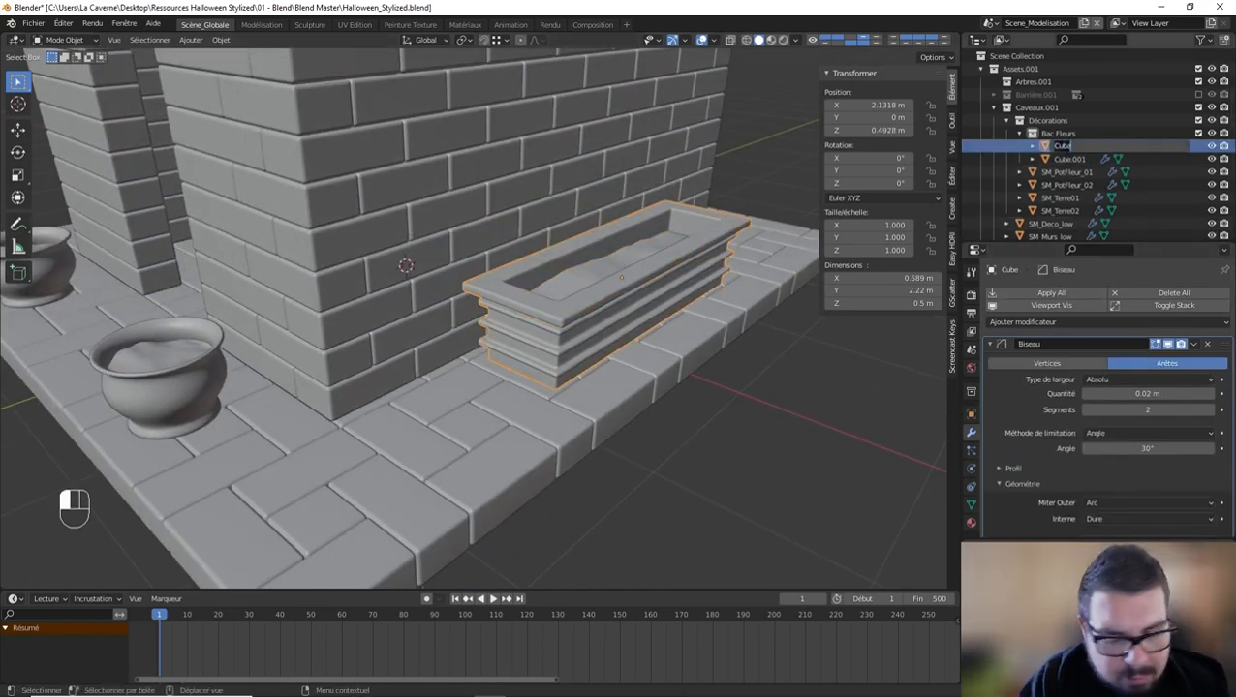
{"action": "type", "text": "Ba"}
{"action": "type", "text": "S"}
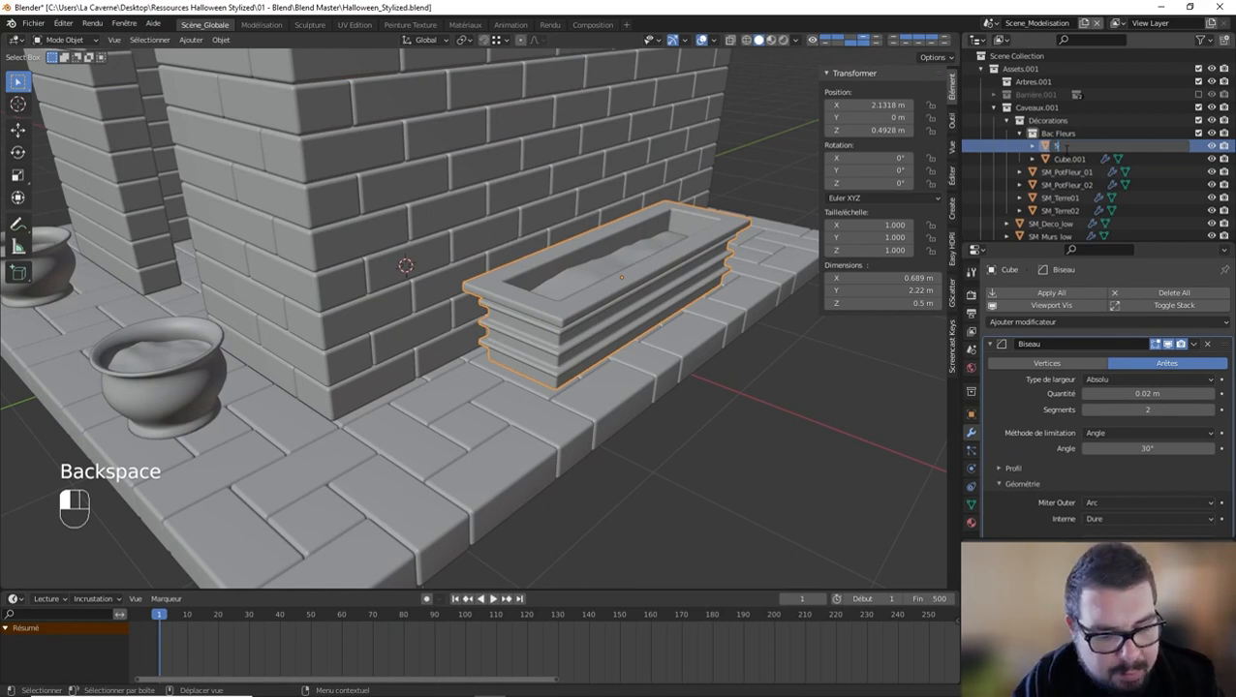
{"action": "type", "text": "M_BacFleur0"}
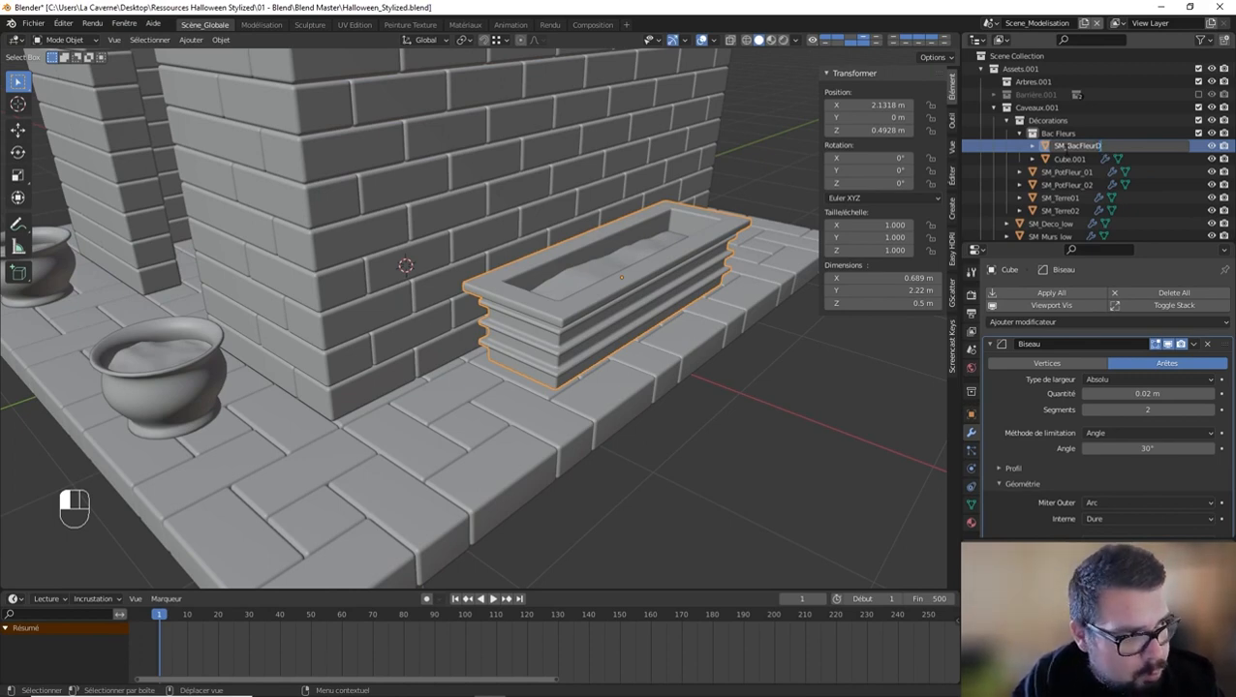
{"action": "key", "text": "Return"}
Step: Rename the planter's soil object SM_TerreBacD
{"action": "left_click", "coordinate": [1068, 147]}
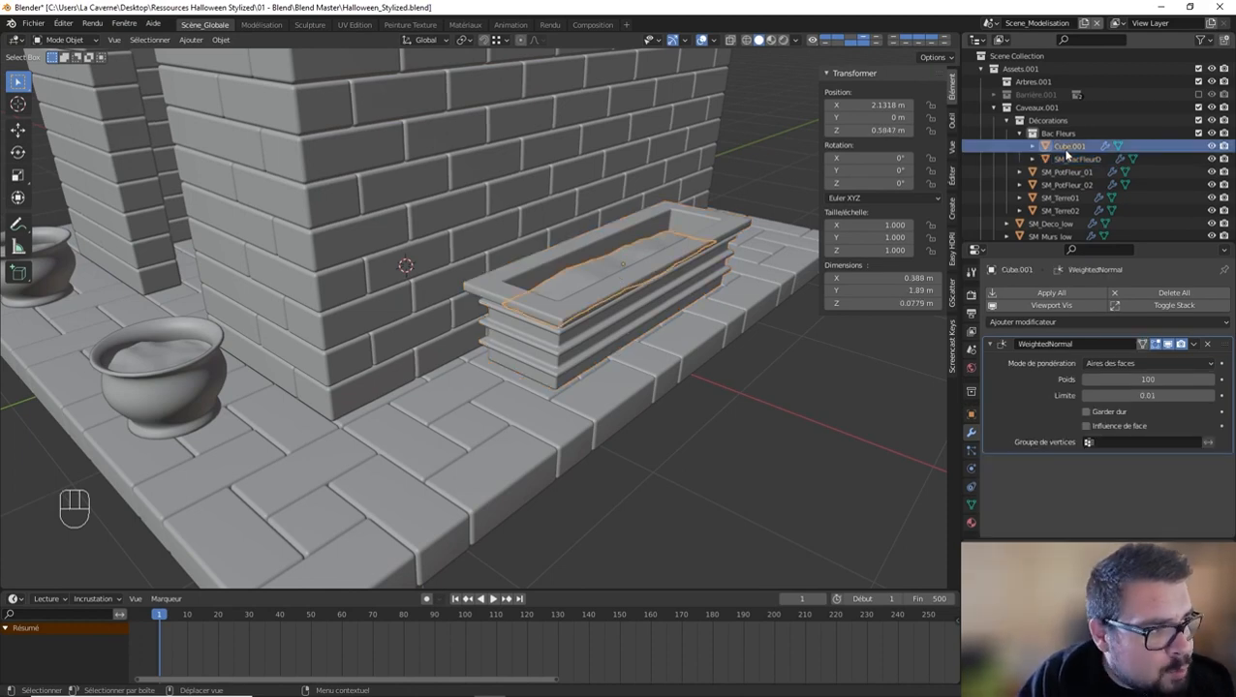
{"action": "double_click", "coordinate": [1068, 146]}
{"action": "type", "text": "S"}
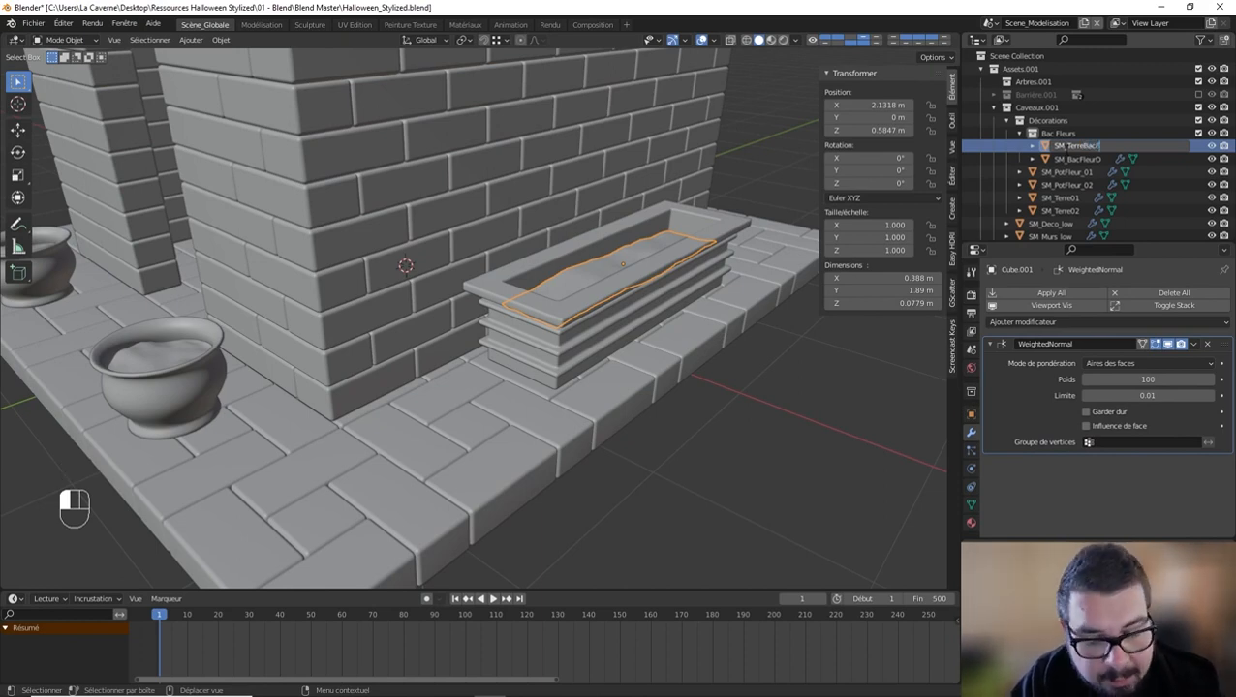
{"action": "type", "text": "M_TerreBacO"}
{"action": "key", "text": "Return"}
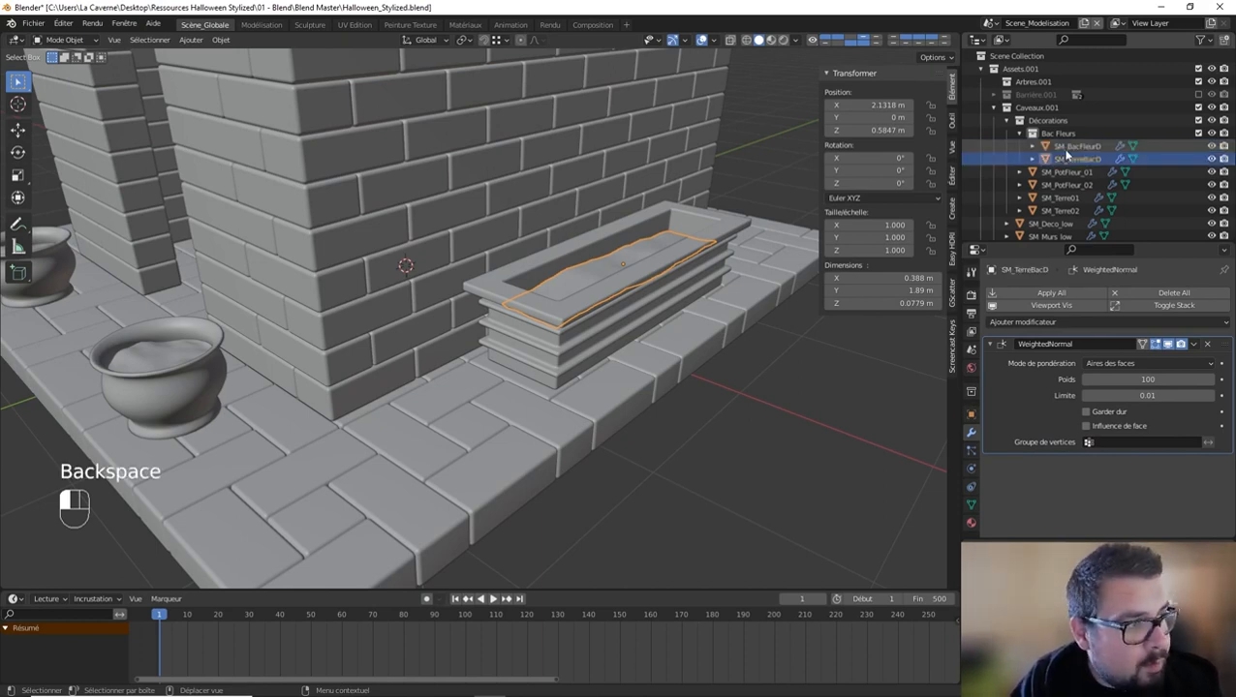
Step: Duplicate the flower planter together with its soil and move the copies -4.2987 m along X to the crypt's opposite side
{"action": "left_click", "coordinate": [615, 281], "text": "shift"}
{"action": "scroll", "coordinate": [610, 289], "scroll_direction": "down", "scroll_amount": 6}
{"action": "middle_click_drag", "start_coordinate": [617, 287], "coordinate": [662, 271]}
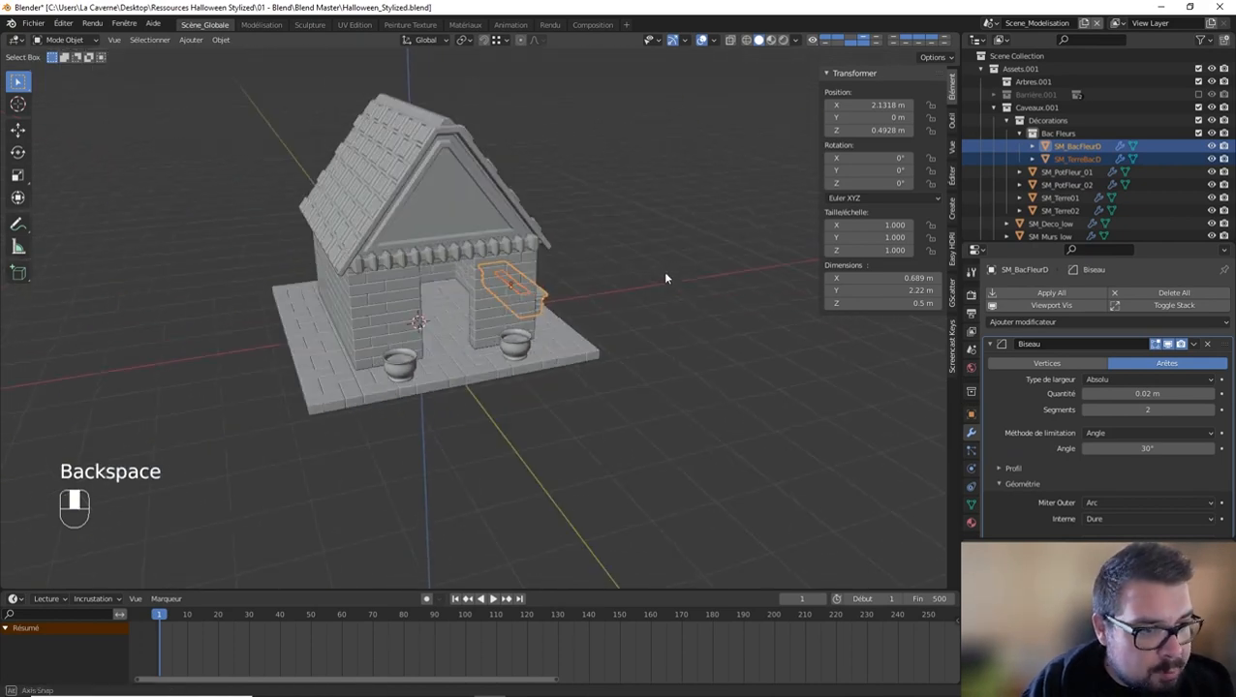
{"action": "key", "text": "shift+d"}
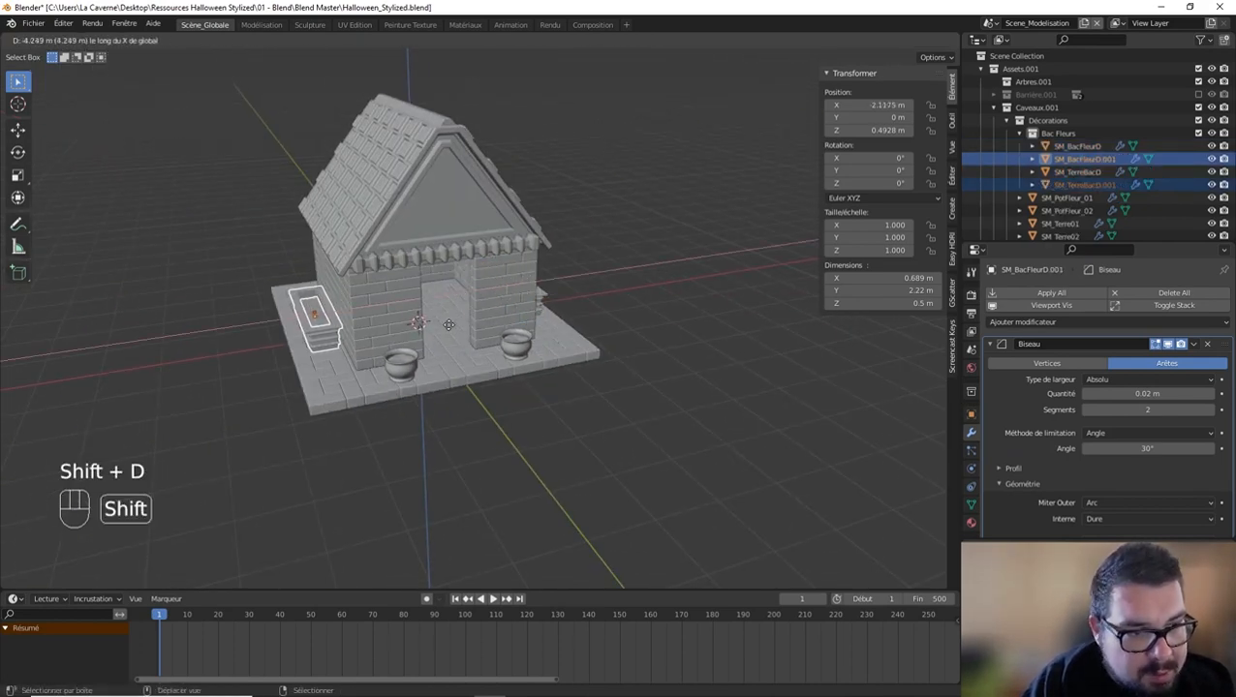
{"action": "left_click", "coordinate": [422, 327]}
{"action": "scroll", "coordinate": [387, 329], "scroll_direction": "up", "scroll_amount": 4}
{"action": "middle_click_drag", "start_coordinate": [386, 328], "coordinate": [731, 279]}
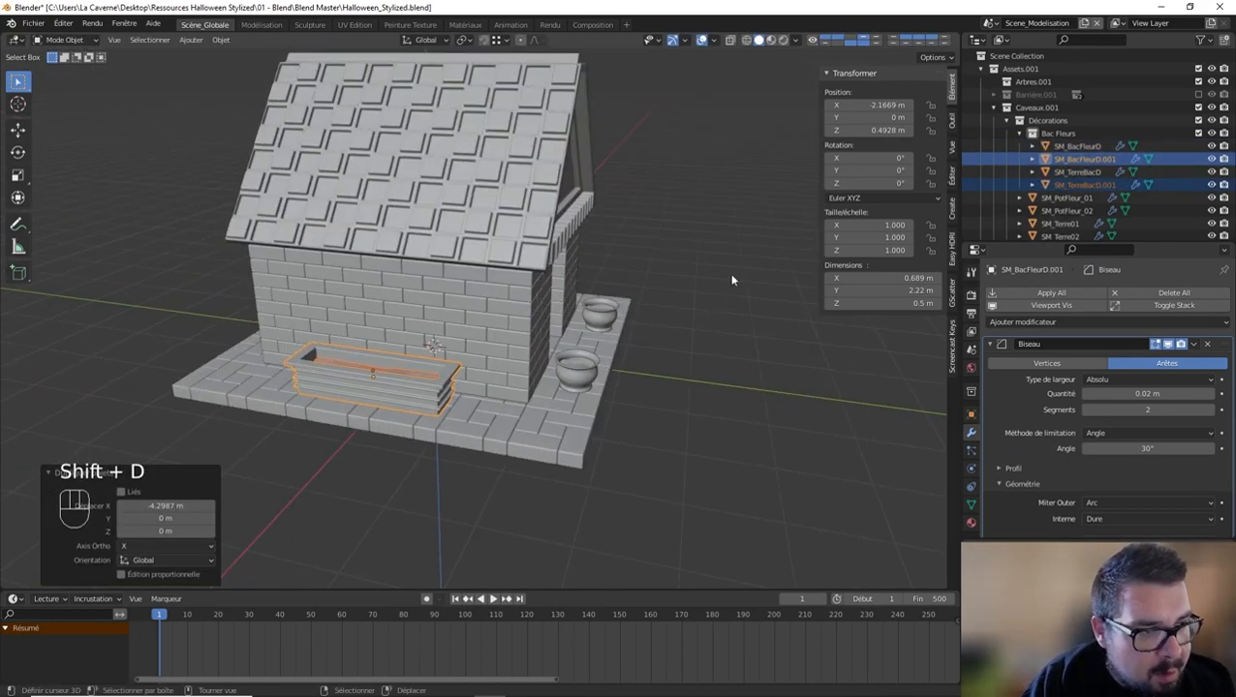
Step: Rename the duplicated planter object SM_BacFleurG
{"action": "left_click", "coordinate": [1083, 158]}
{"action": "scroll", "coordinate": [1090, 167], "scroll_direction": "down", "scroll_amount": 1}
{"action": "left_click", "coordinate": [1096, 138]}
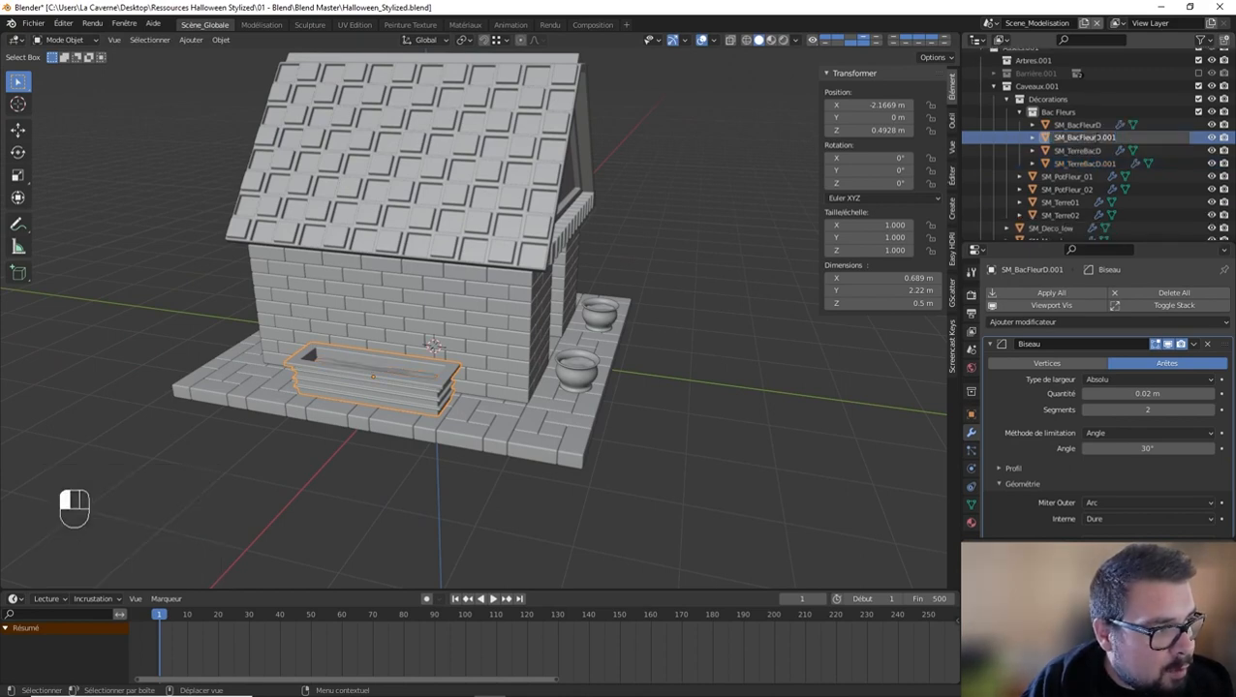
{"action": "key", "text": "BackSpace"}
{"action": "key", "text": "BackSpace"}
{"action": "key", "text": "BackSpace"}
{"action": "key", "text": "BackSpace"}
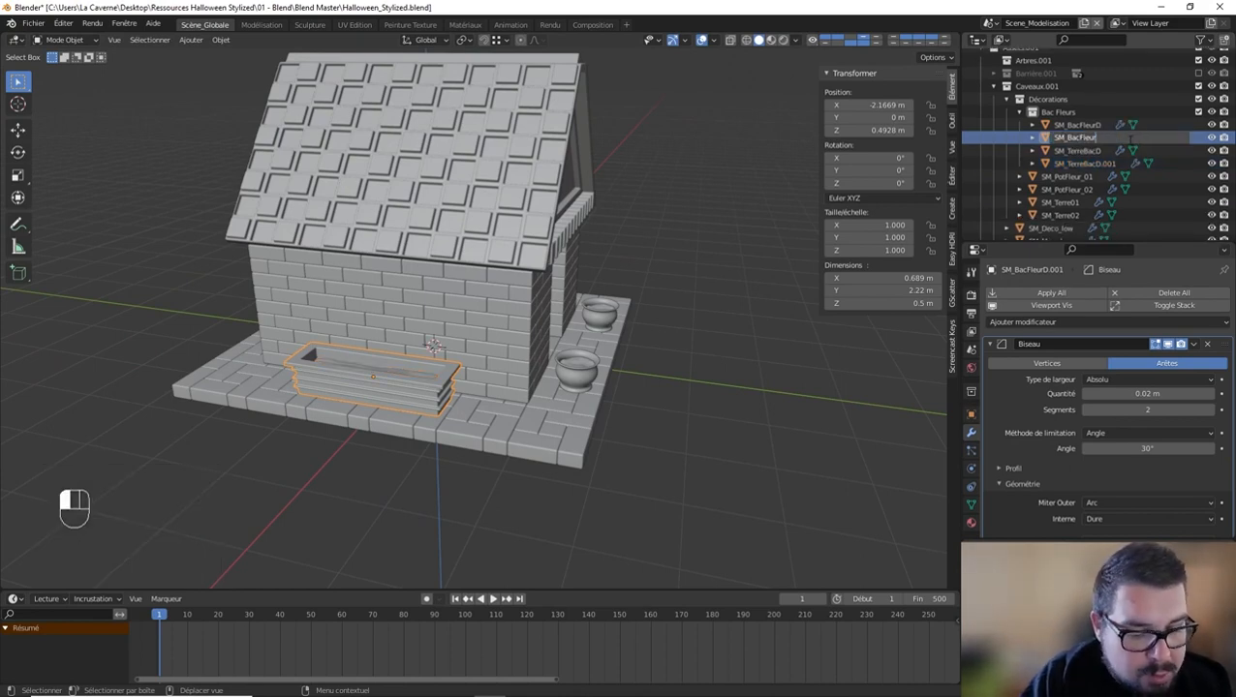
{"action": "type", "text": "G"}
{"action": "key", "text": "Return"}
Step: Rename the duplicated soil object SM_TerreBacG and deselect everything
{"action": "double_click", "coordinate": [1091, 165]}
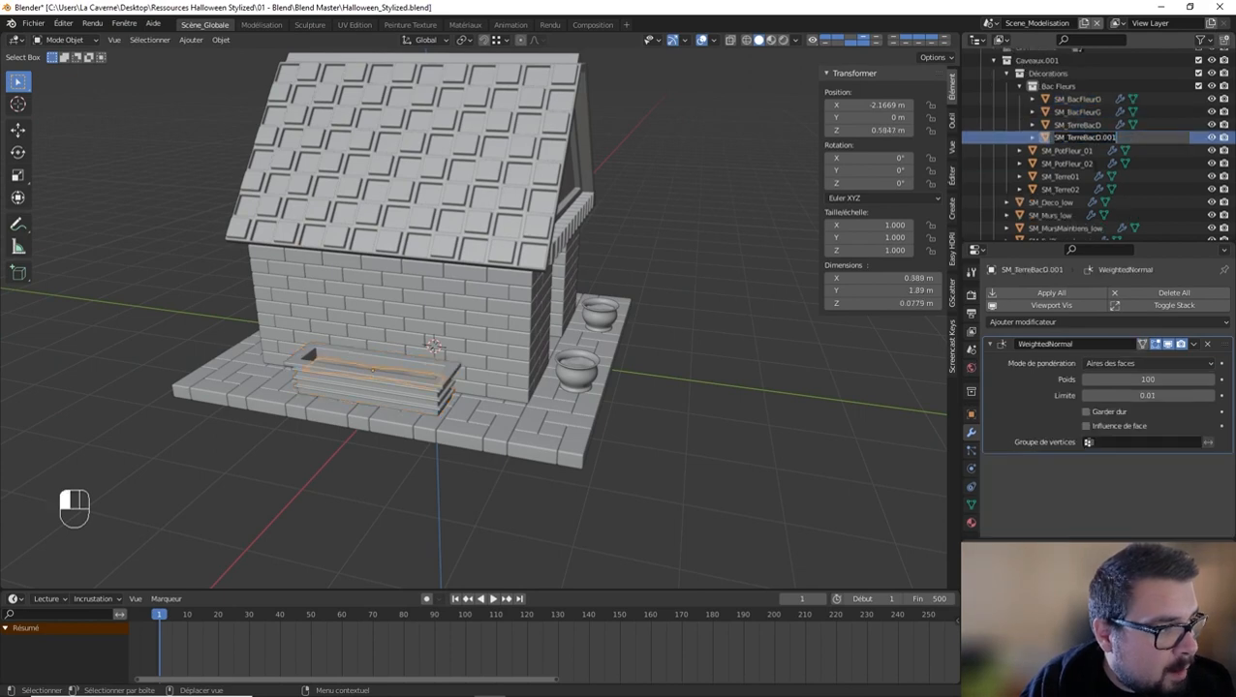
{"action": "key", "text": "BackSpace"}
{"action": "key", "text": "BackSpace"}
{"action": "key", "text": "BackSpace"}
{"action": "key", "text": "BackSpace"}
{"action": "key", "text": "BackSpace"}
{"action": "type", "text": "G"}
{"action": "key", "text": "Return"}
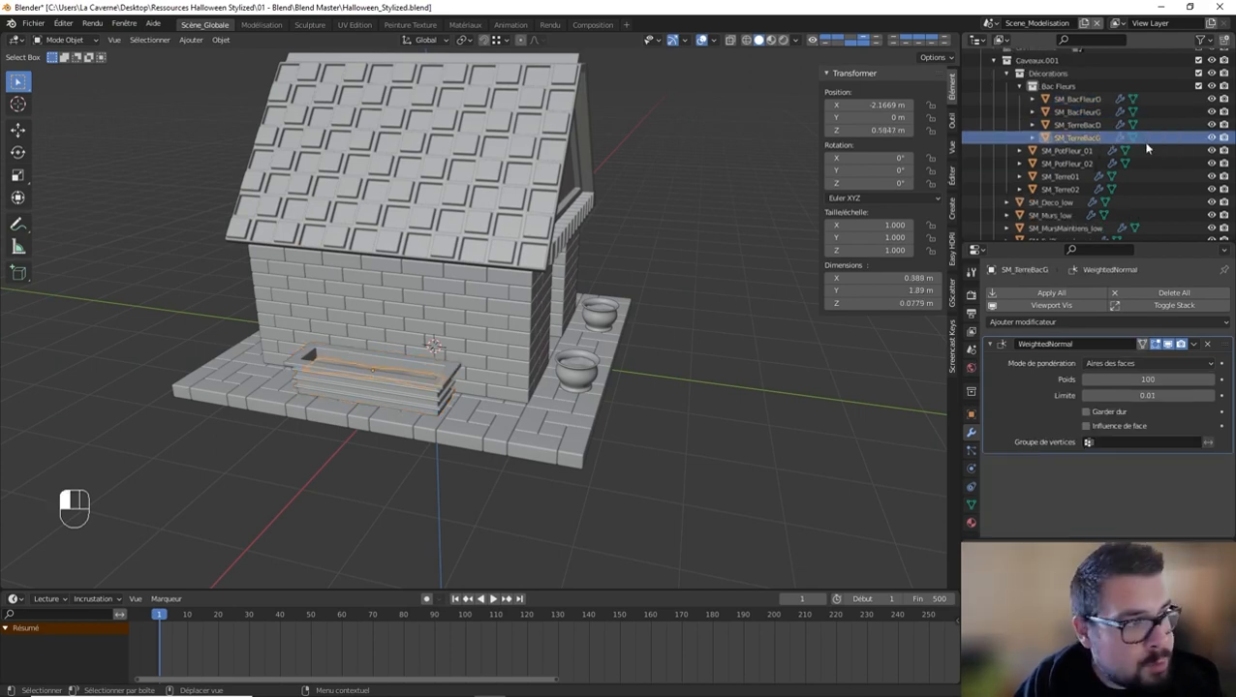
{"action": "key", "text": "a"}
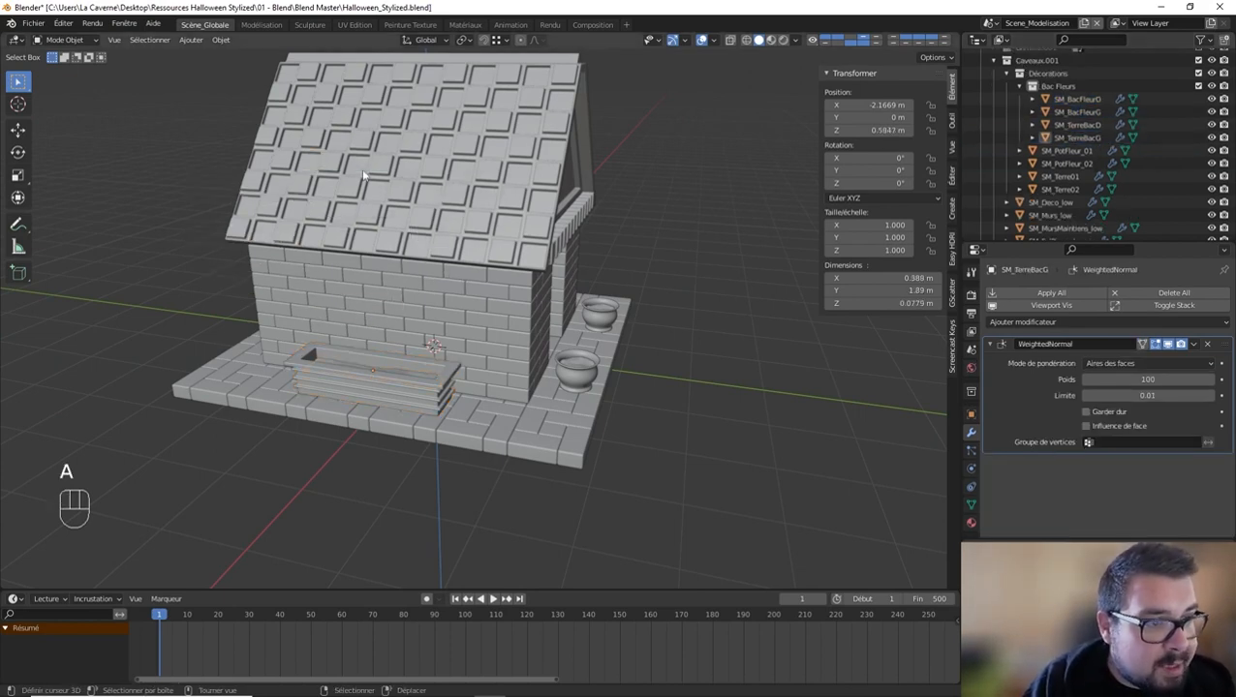
Step: Reset the 3D cursor to the world origin and set the origin of the triangular gable wall SM_MursMaintiens_low to it
{"action": "middle_click_drag", "start_coordinate": [363, 173], "coordinate": [421, 283]}
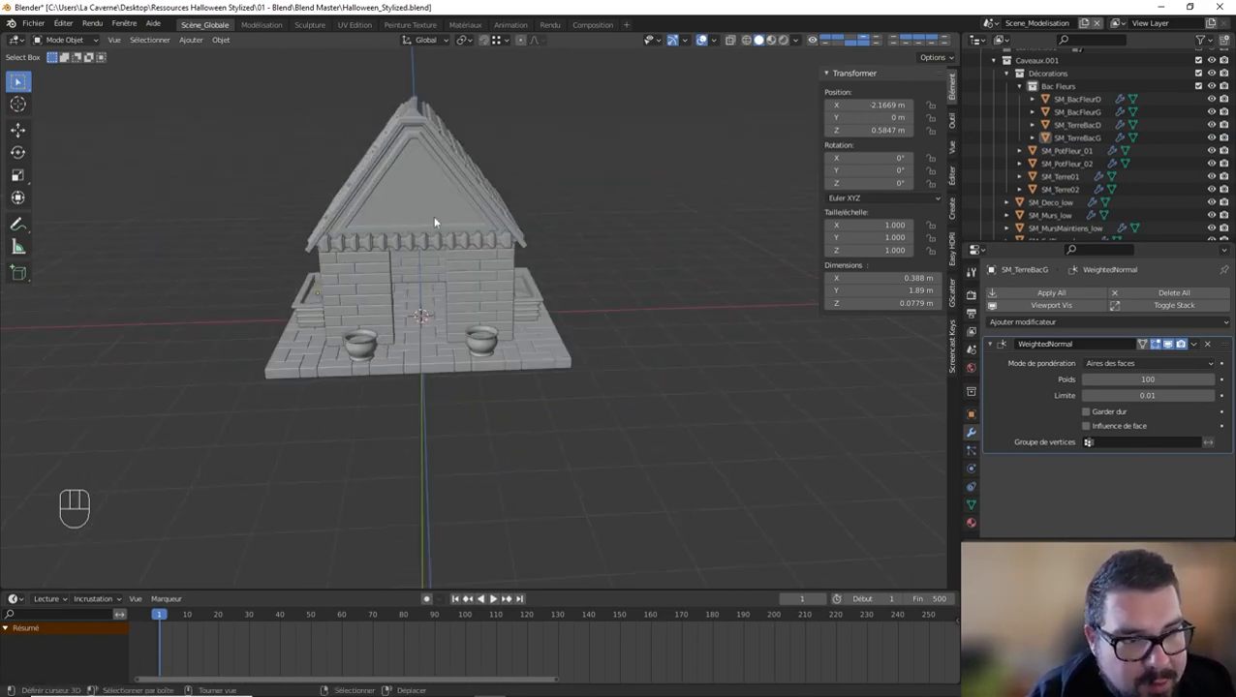
{"action": "middle_click_drag", "start_coordinate": [435, 223], "coordinate": [470, 354]}
{"action": "middle_click_drag", "start_coordinate": [394, 372], "coordinate": [429, 388]}
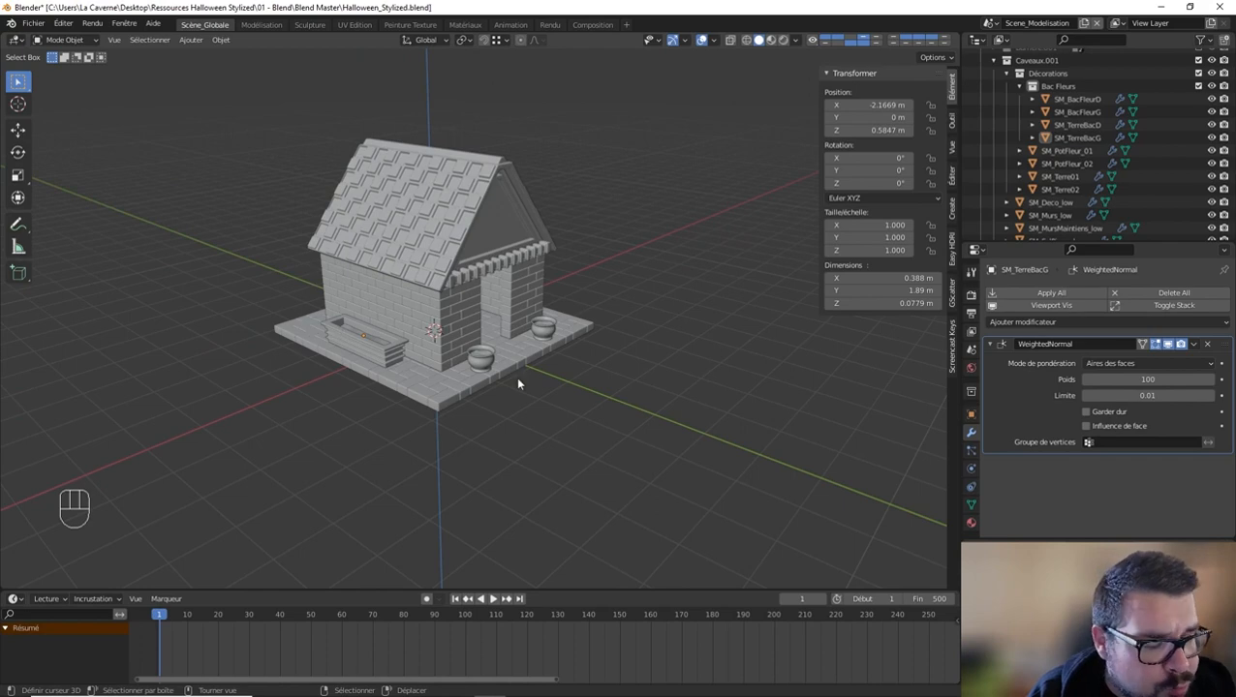
{"action": "middle_click_drag", "start_coordinate": [684, 328], "coordinate": [281, 355]}
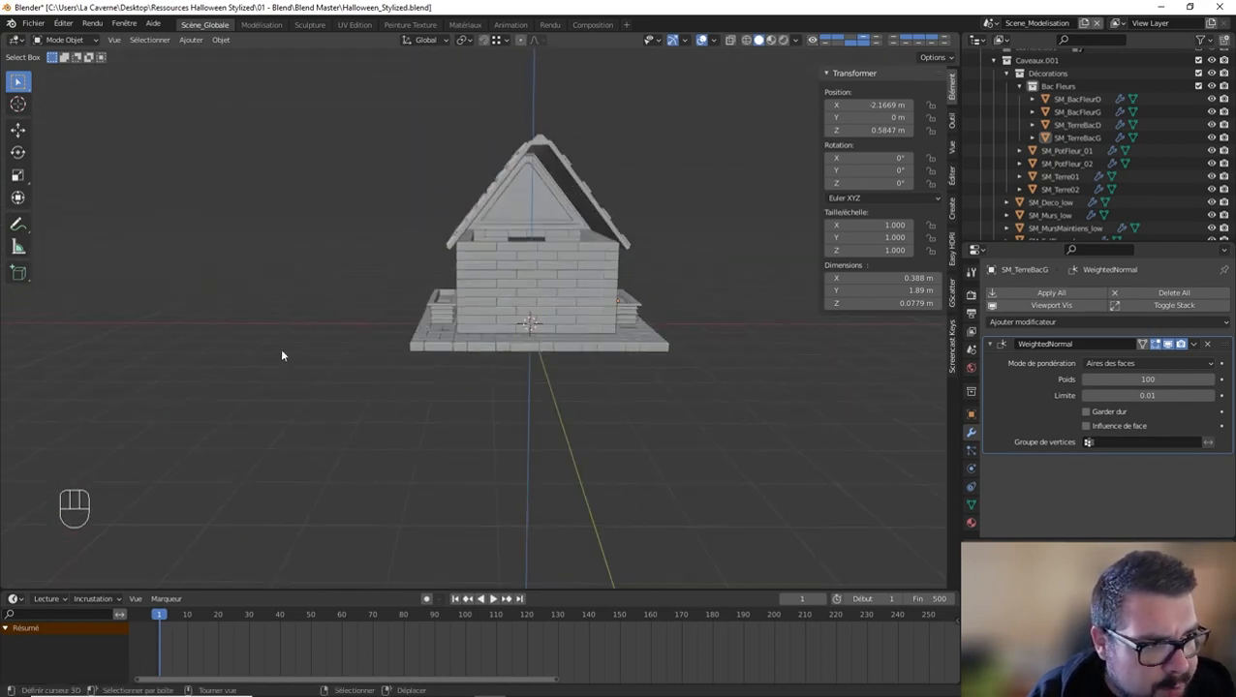
{"action": "left_click", "coordinate": [539, 215]}
{"action": "mouse_move", "coordinate": [541, 212]}
{"action": "middle_mouse_down"}
{"action": "mouse_move", "coordinate": [559, 222]}
{"action": "mouse_move", "coordinate": [531, 228]}
{"action": "middle_mouse_up"}
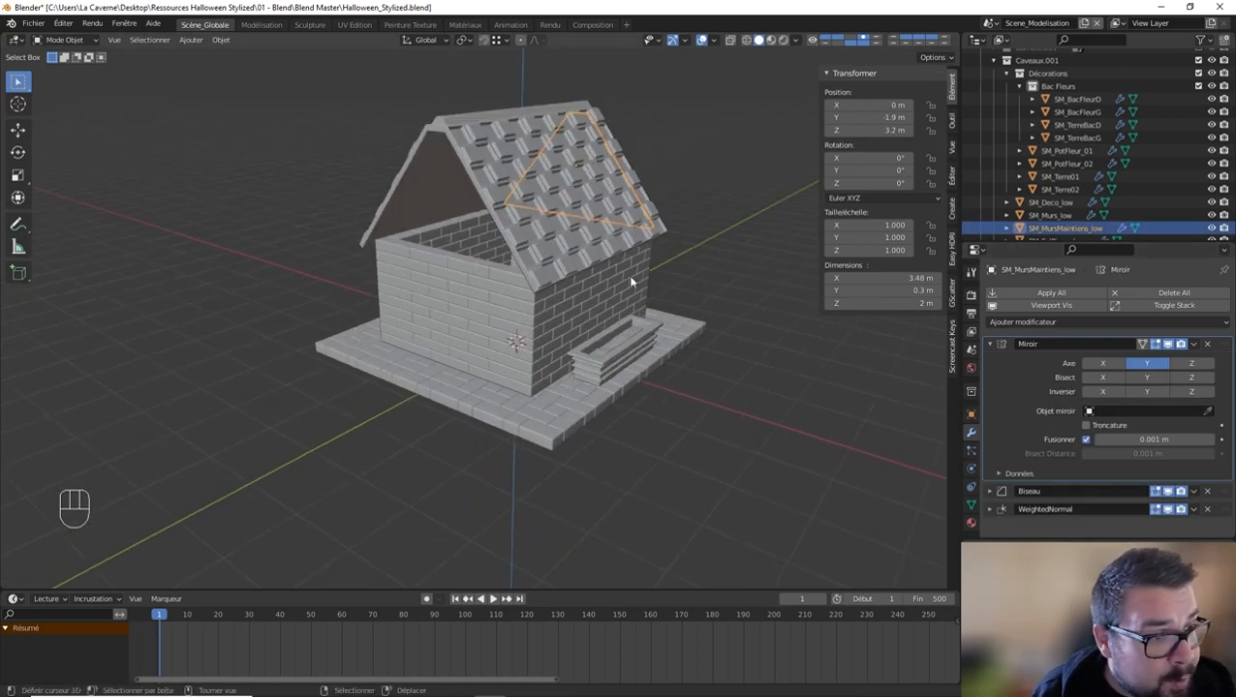
{"action": "middle_click_drag", "start_coordinate": [505, 315], "coordinate": [548, 334]}
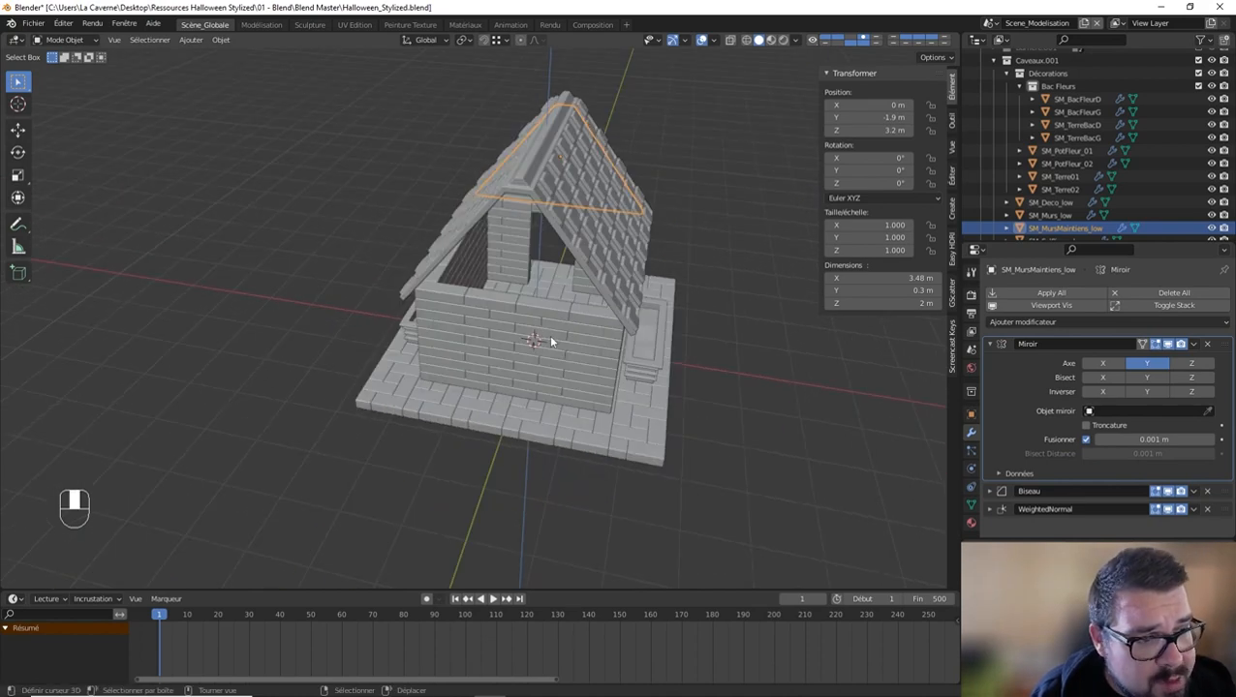
{"action": "key", "text": "shift+c"}
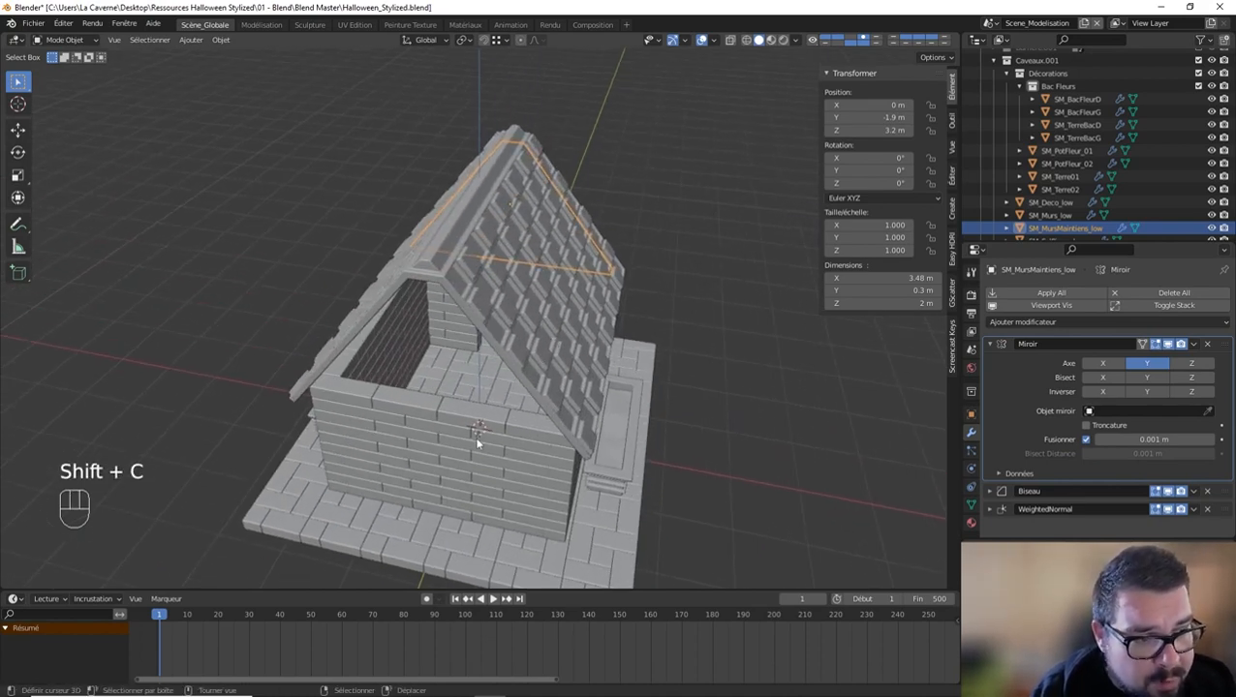
{"action": "middle_click_drag", "start_coordinate": [423, 412], "coordinate": [585, 372]}
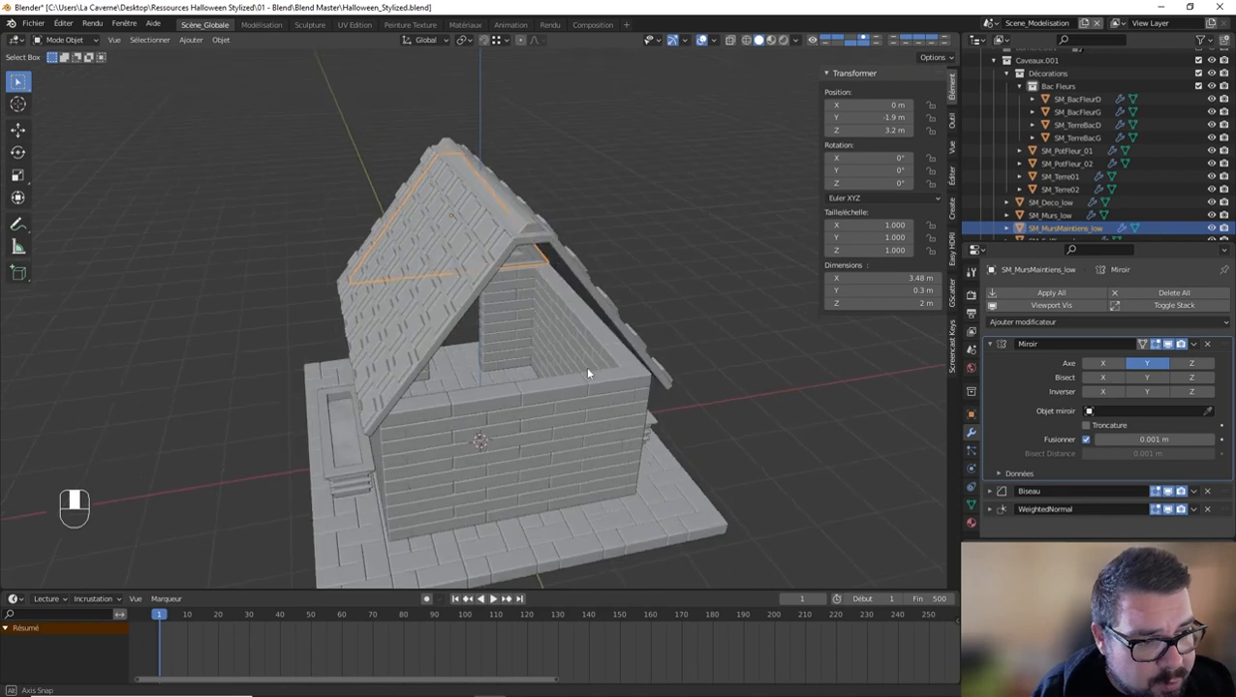
{"action": "key", "text": "q"}
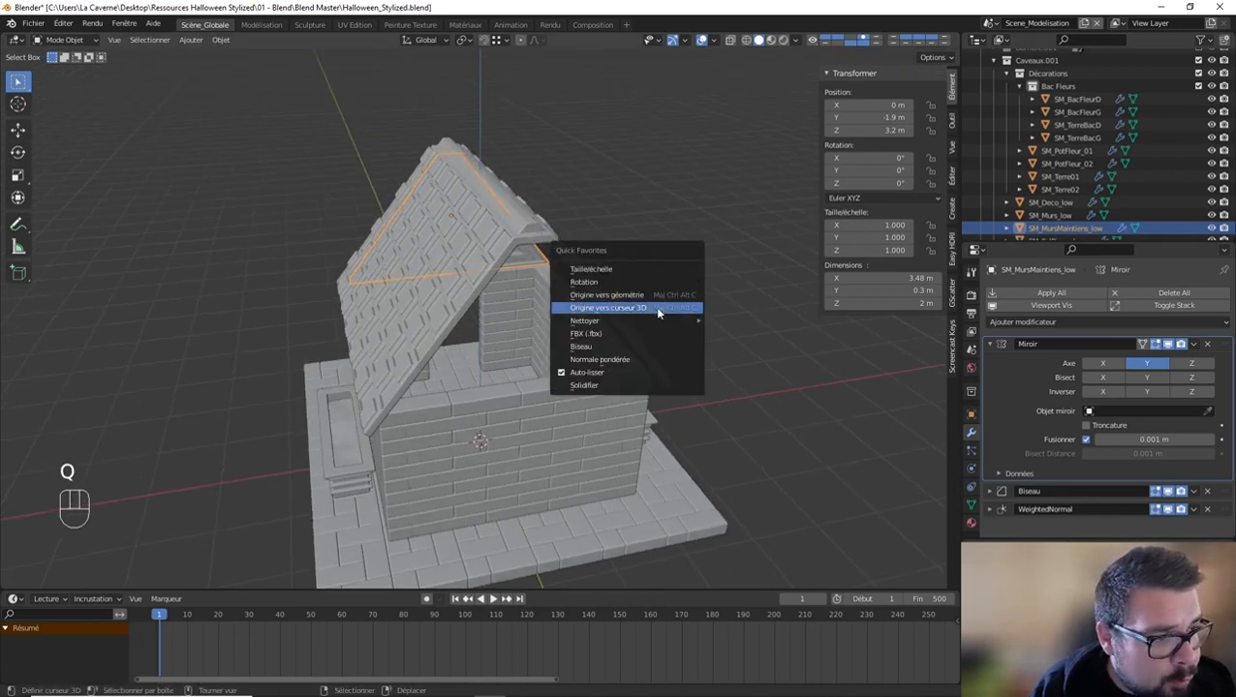
{"action": "left_click", "coordinate": [655, 306]}
Step: Set the origin of the decorative trim SM_Deco_low under the gable to the 3D cursor and clear the selection
{"action": "middle_click_drag", "start_coordinate": [661, 306], "coordinate": [613, 316]}
{"action": "left_click", "coordinate": [600, 326]}
{"action": "key", "text": "q"}
{"action": "left_click", "coordinate": [600, 326]}
{"action": "key", "text": "a"}
{"action": "left_click", "coordinate": [604, 257]}
{"action": "middle_click_drag", "start_coordinate": [604, 257], "coordinate": [771, 303]}
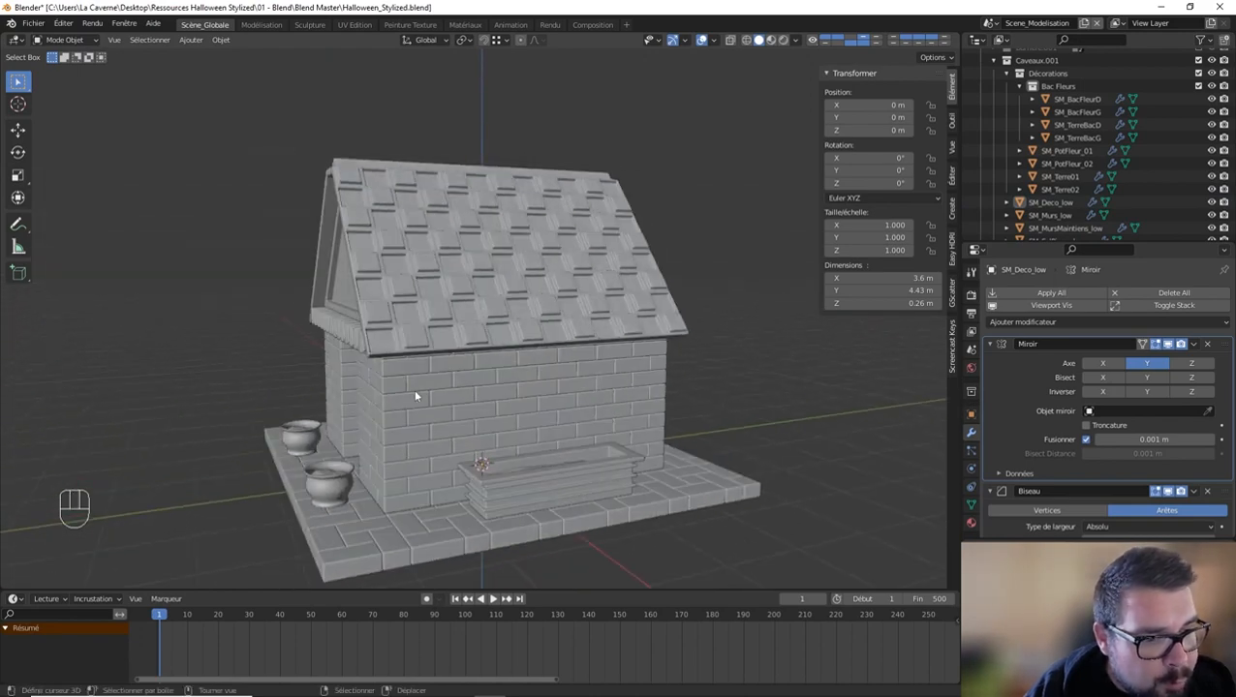
{"action": "middle_click_drag", "start_coordinate": [416, 395], "coordinate": [505, 427]}
{"action": "middle_click_drag", "start_coordinate": [312, 460], "coordinate": [566, 413]}
{"action": "middle_click_drag", "start_coordinate": [527, 377], "coordinate": [553, 437]}
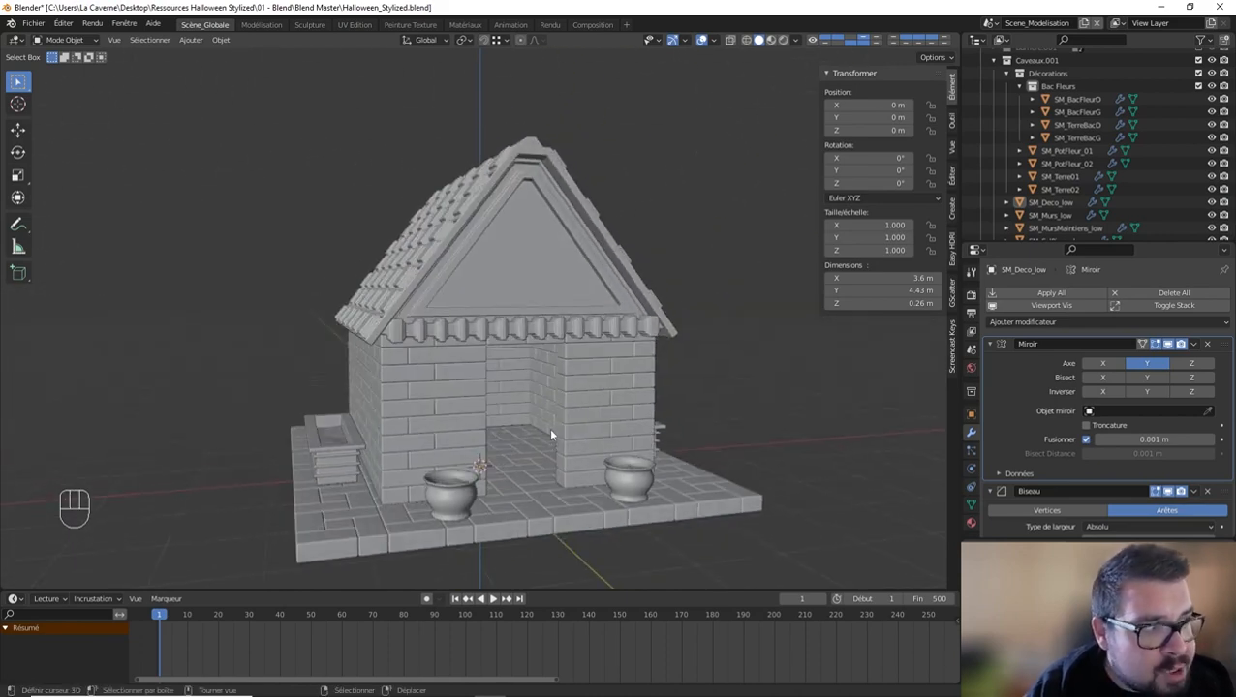